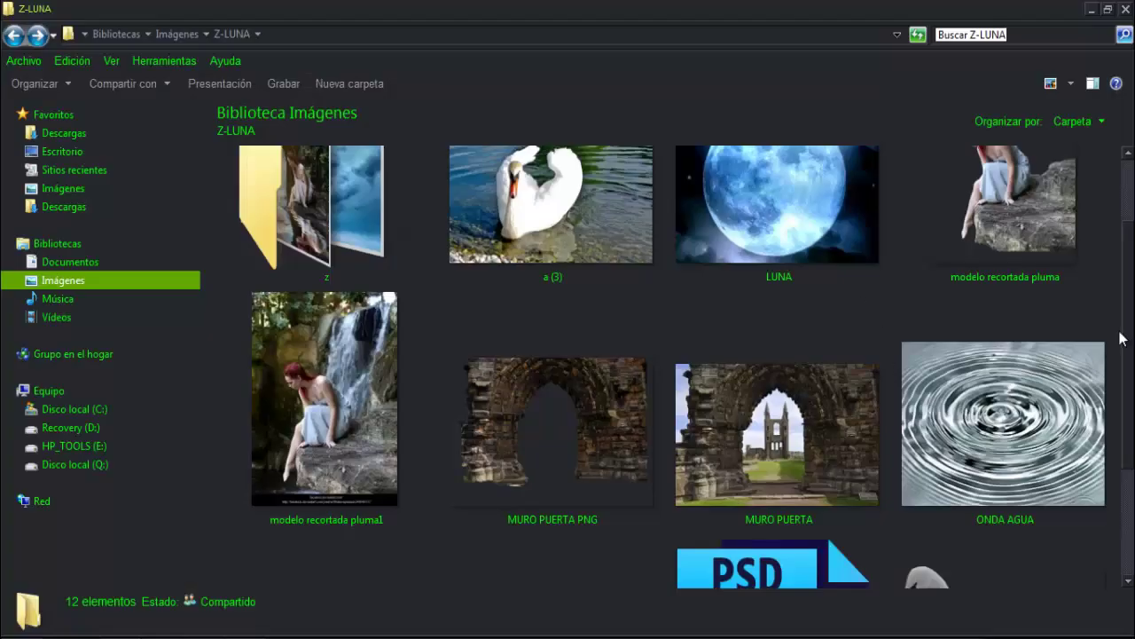
Step: Browse the Z-LUNA image thumbnails, then minimize Explorer to reveal the Photoshop composite
scroll(1132, 405, down, 3)
scroll(1132, 405, up, 3)
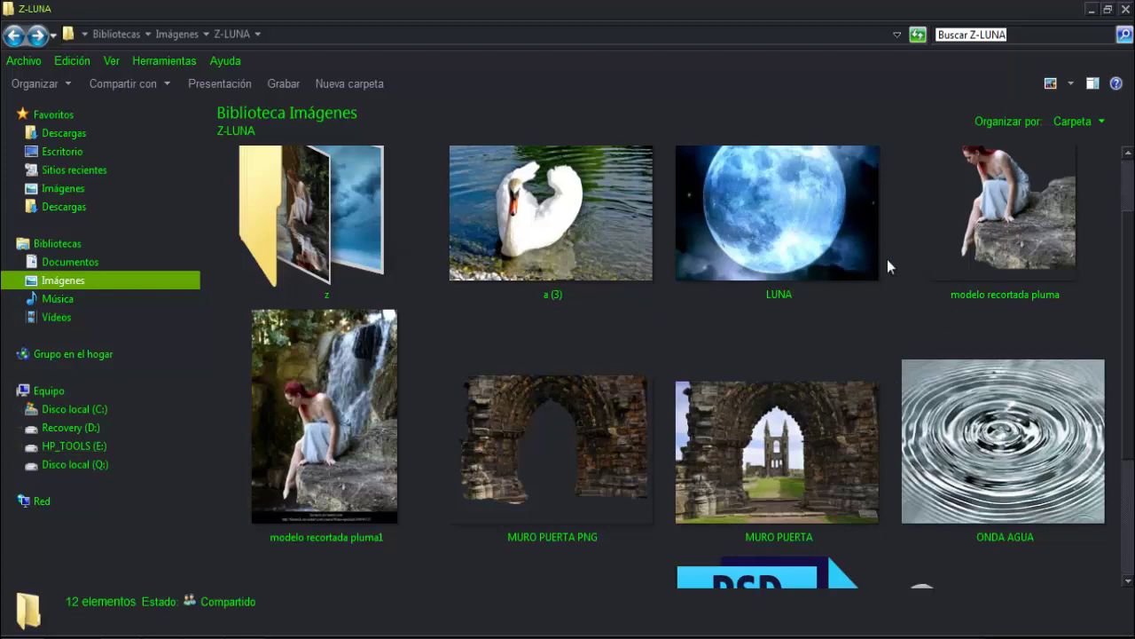
click(1092, 8)
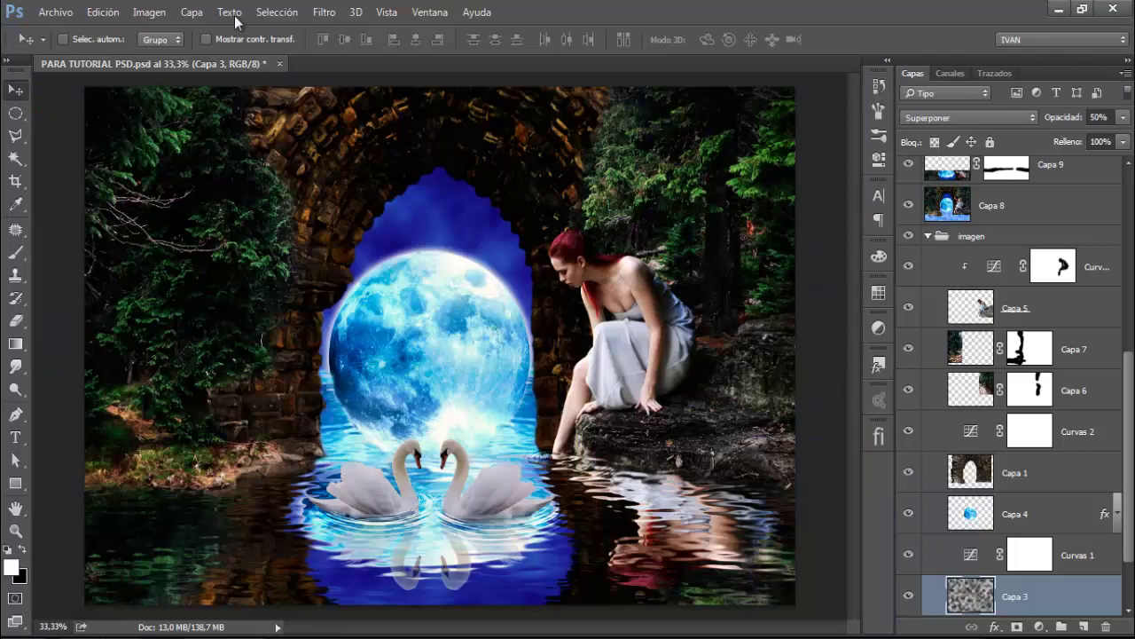
Step: Create a new 2564 × 1771 px, 72 ppi RGB document with a white background
click(49, 10)
click(62, 31)
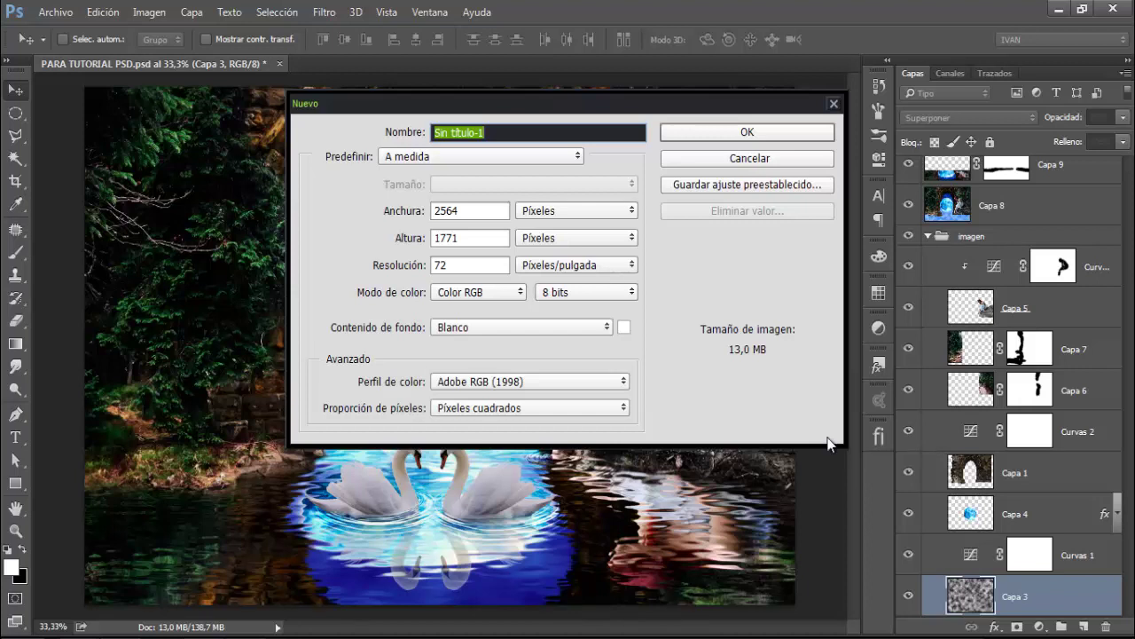
click(771, 134)
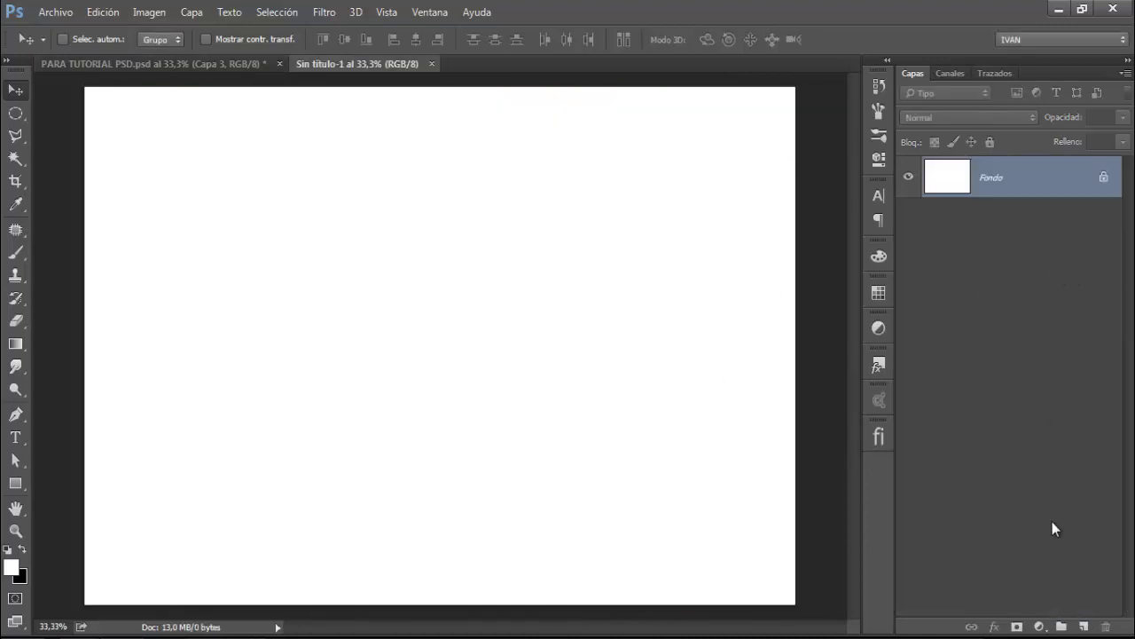
Step: Add a new empty layer named DEGRADADO above Fondo
click(1084, 626)
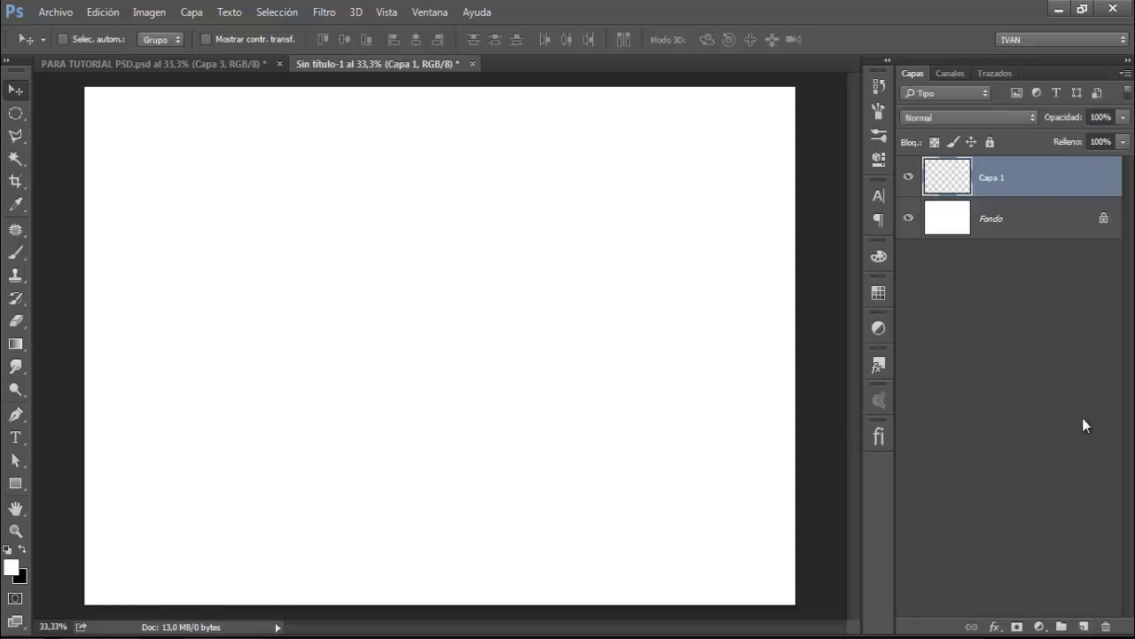
double_click(991, 178)
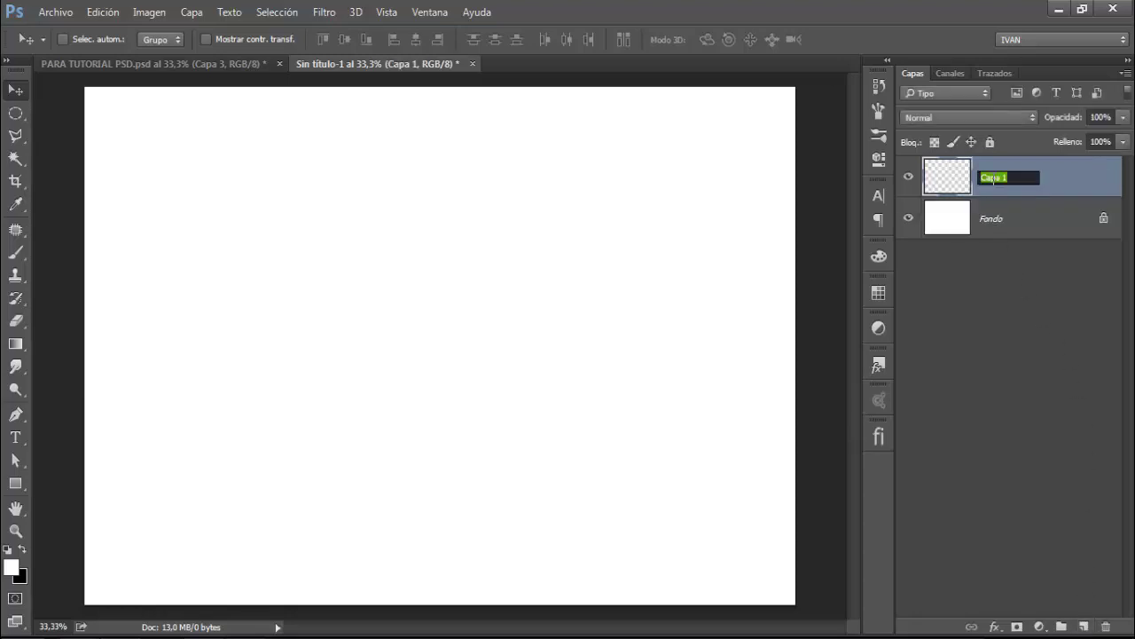
text(DEGRADADO)
click(1005, 285)
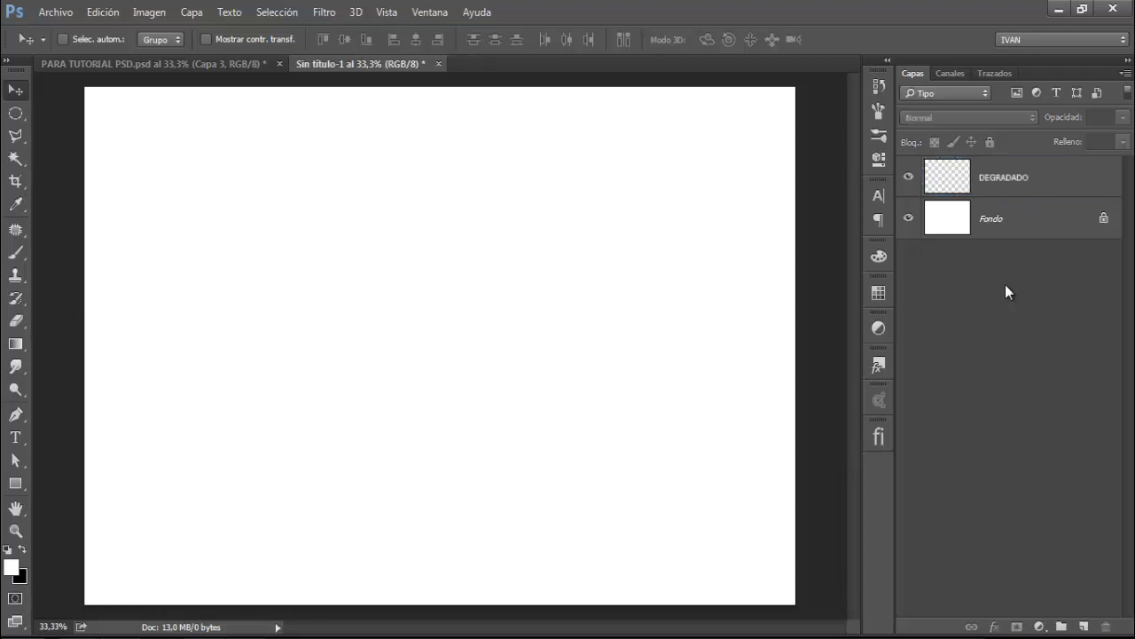
Step: Set up a Gradient tool gradient running from #3b60b8 dark blue to #a6c1ee light blue
click(15, 345)
click(71, 340)
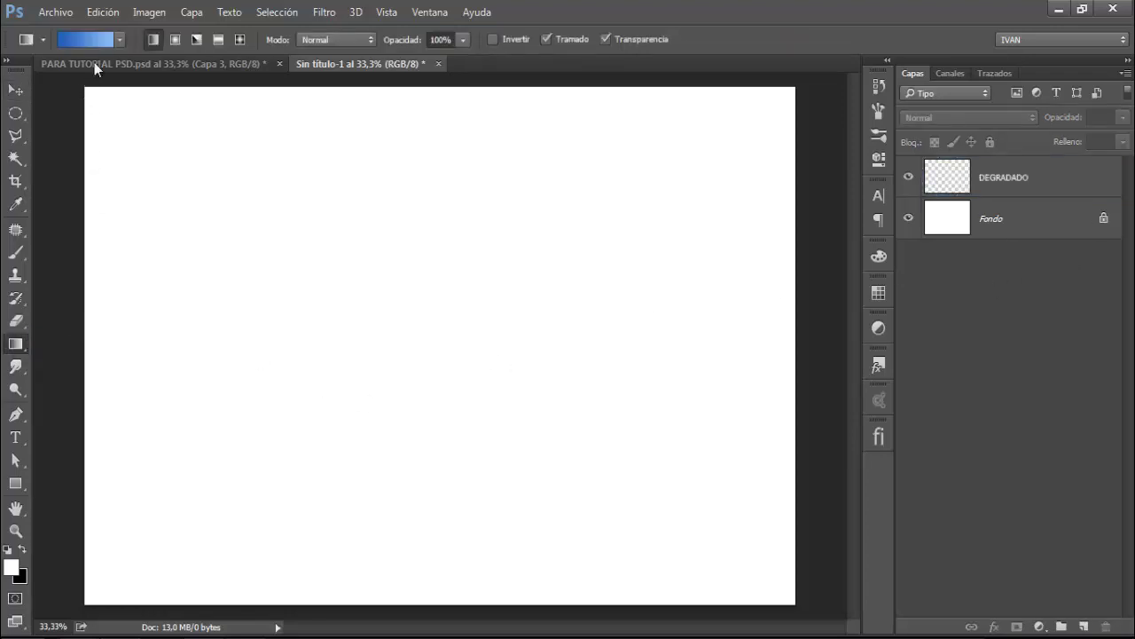
click(98, 40)
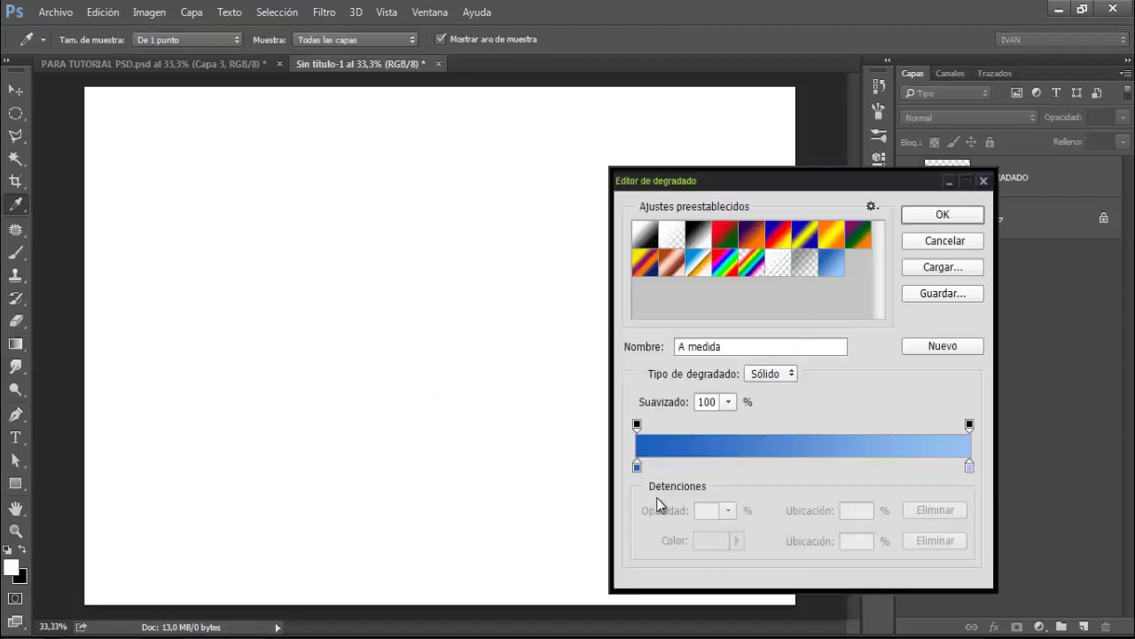
click(637, 465)
click(708, 543)
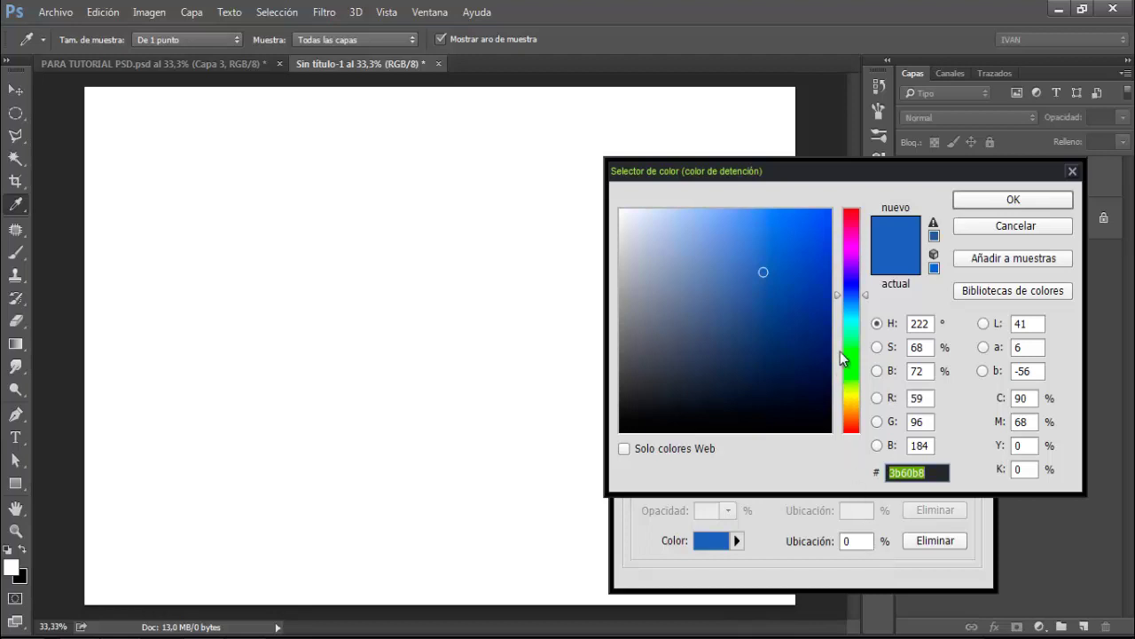
click(1010, 202)
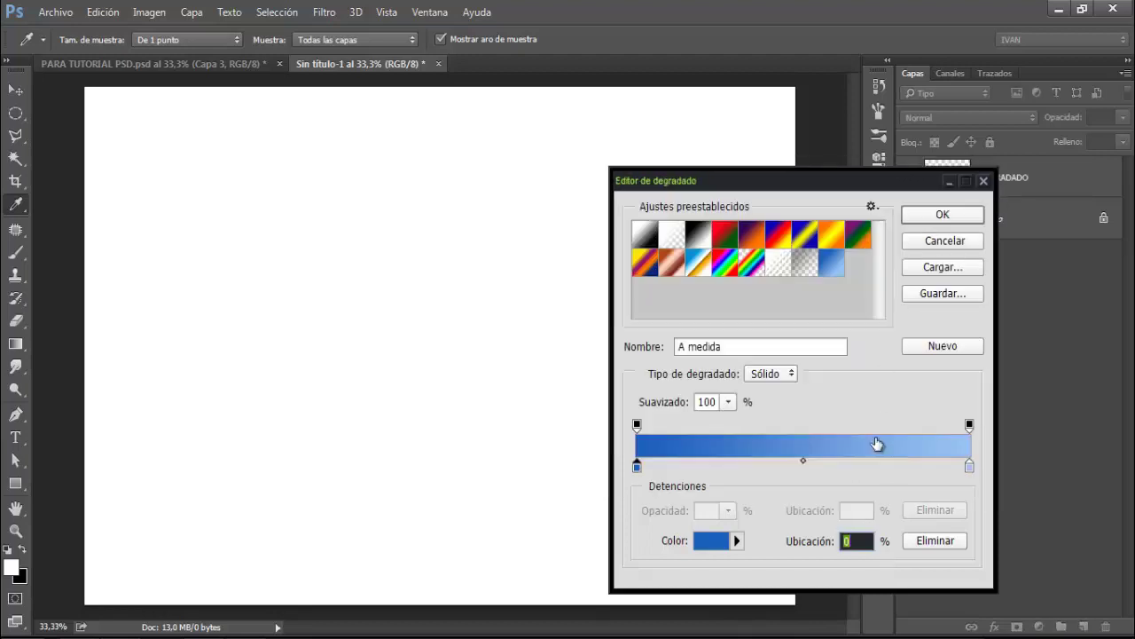
click(970, 466)
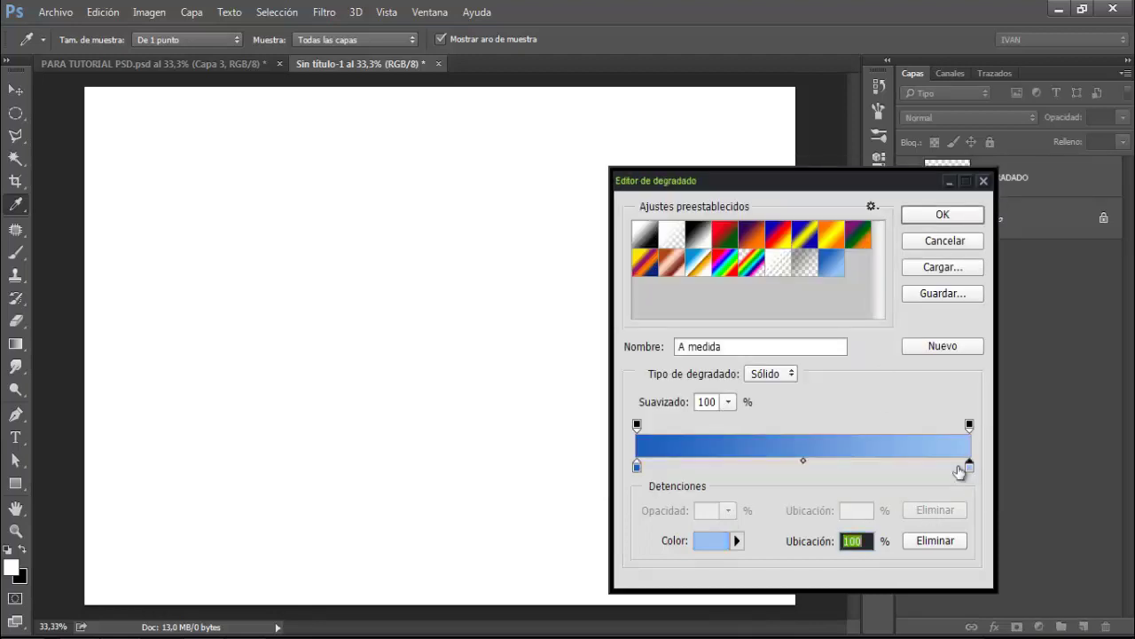
click(713, 541)
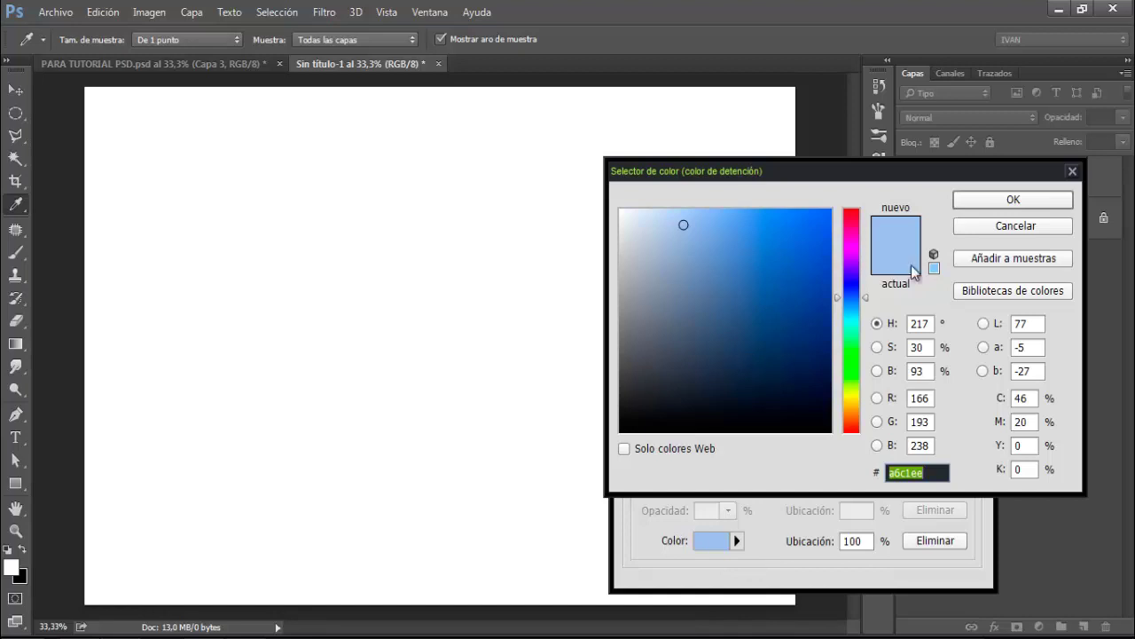
click(982, 210)
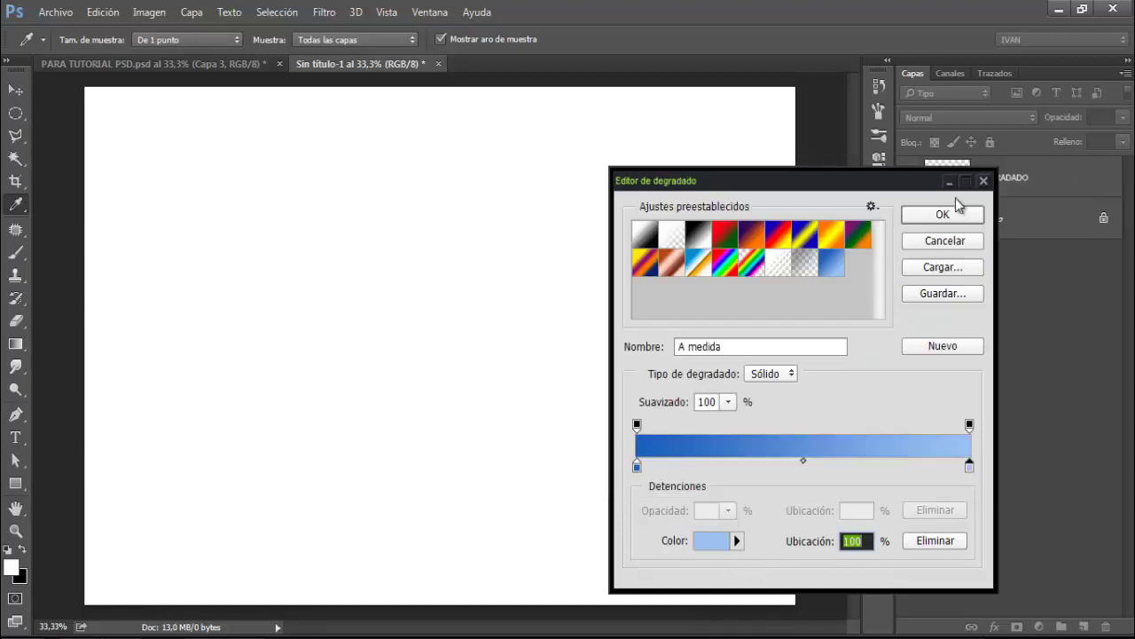
click(923, 226)
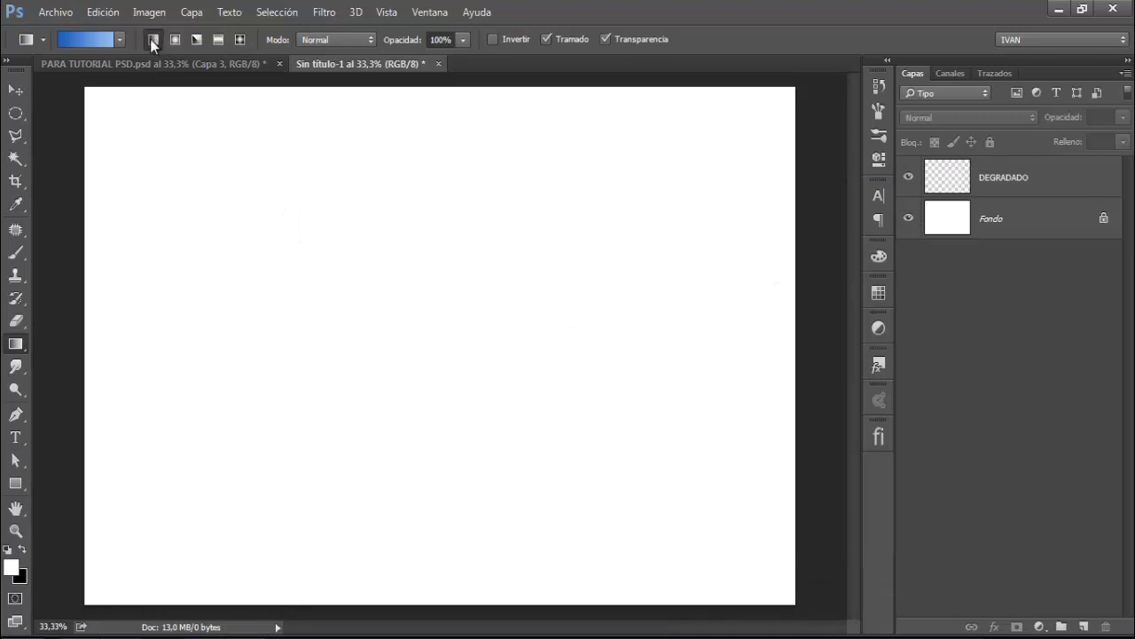
Step: Fill DEGRADADO with a top-to-bottom dark-to-light blue gradient and add an empty layer above it
click(1055, 182)
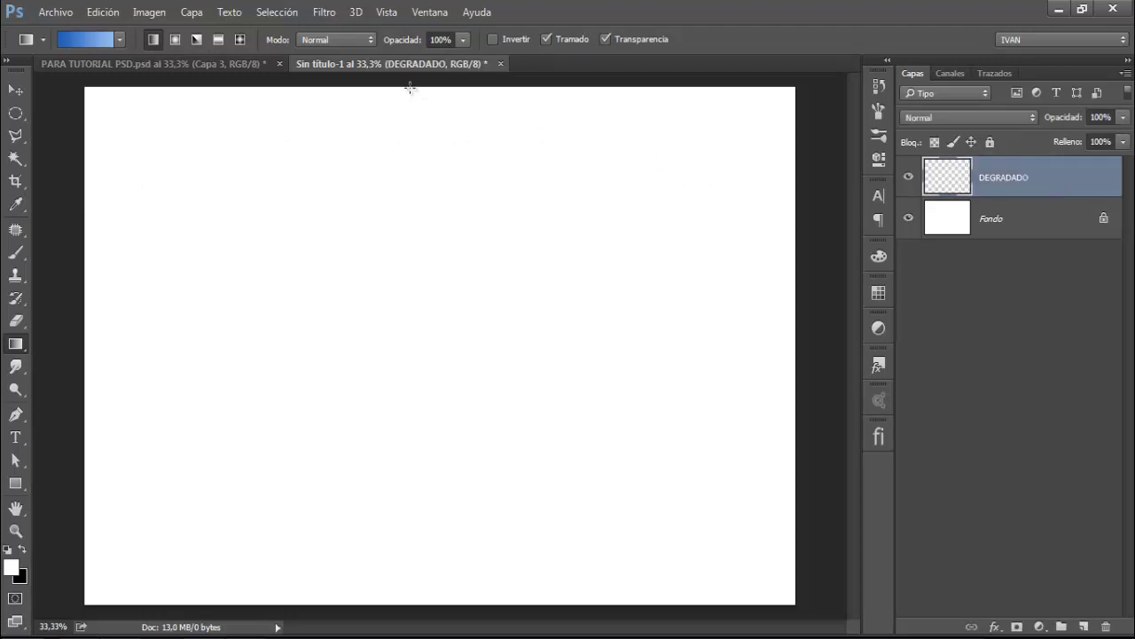
drag(409, 88, 407, 527)
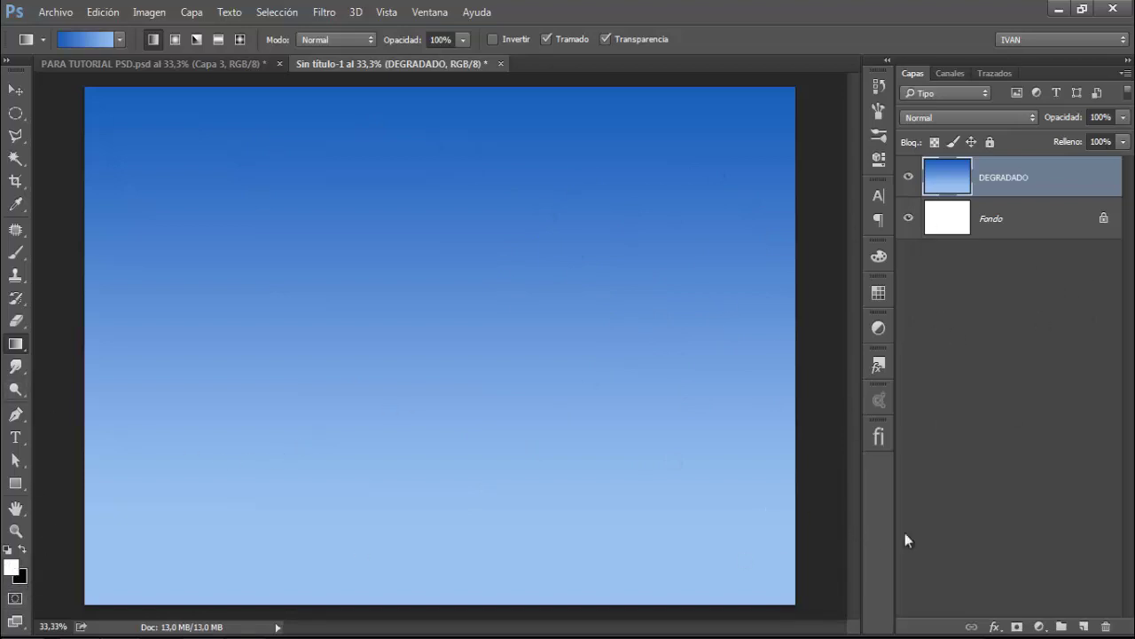
click(1083, 626)
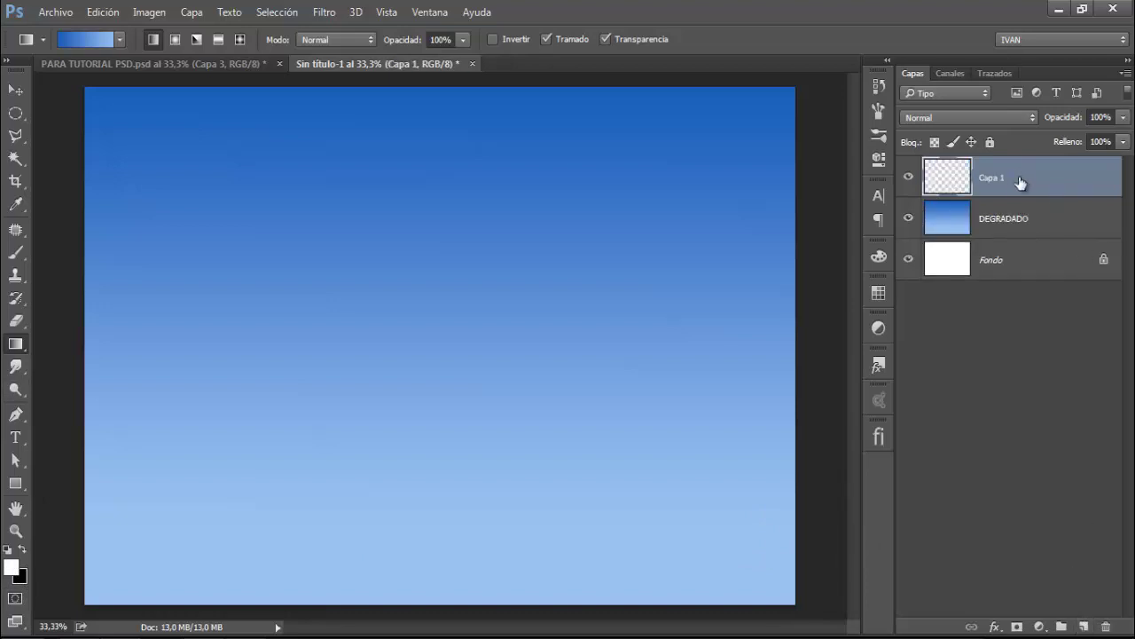
Step: Rename the new layer NUBES
double_click(989, 178)
text(NUBES)
key(Return)
Step: Render clouds into NUBES and set its blend mode to Luz suave
click(324, 12)
mouse_move(348, 301)
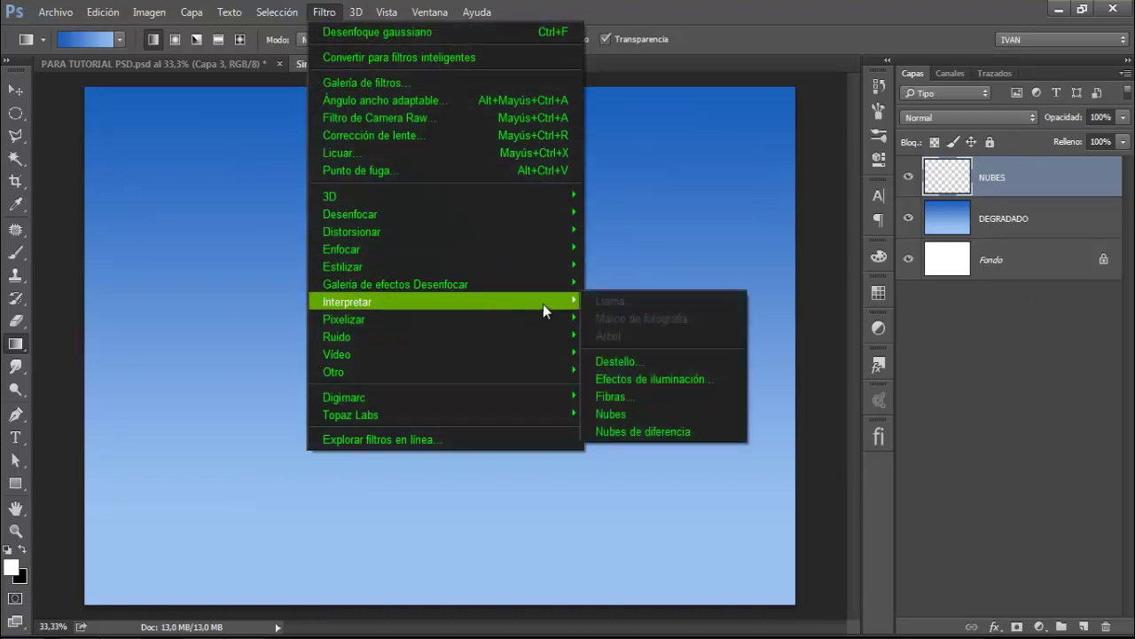
click(613, 414)
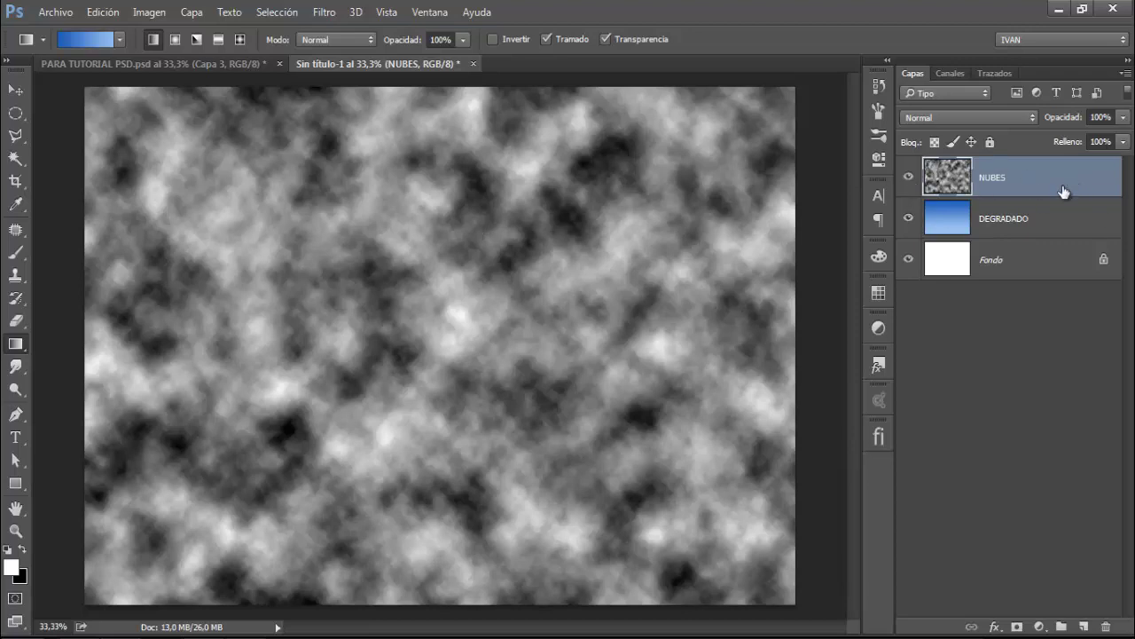
click(926, 118)
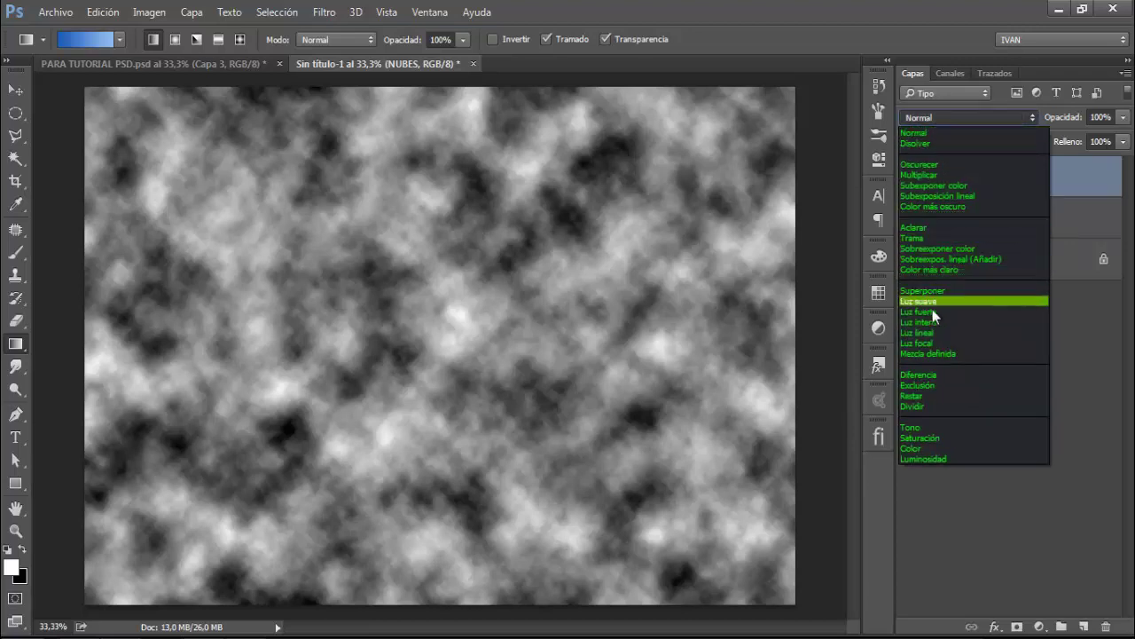
click(919, 302)
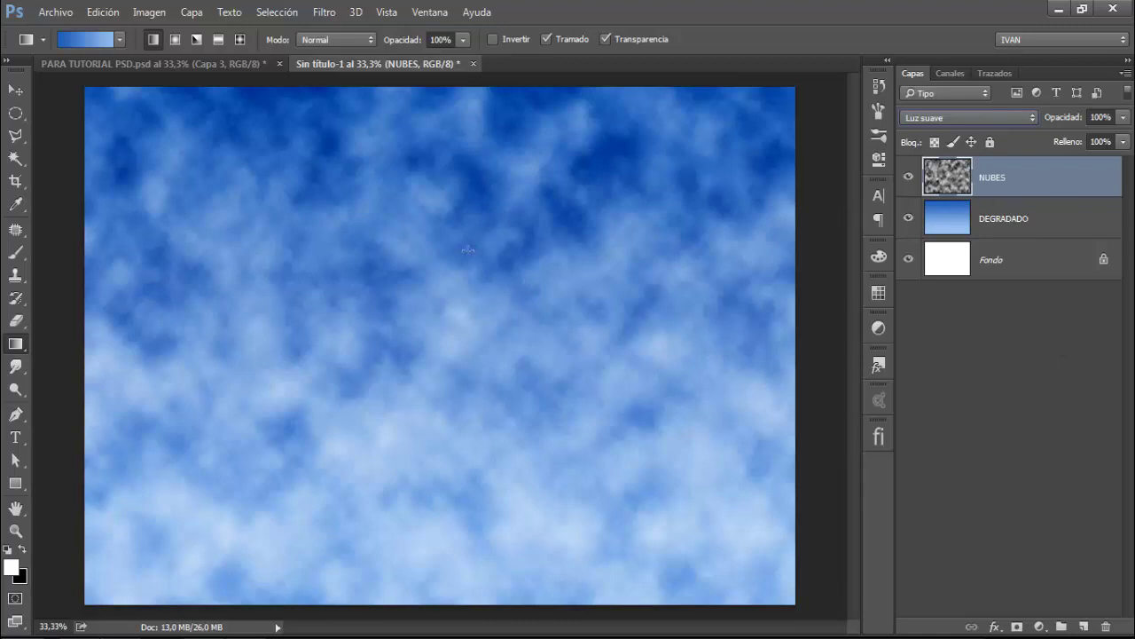
Step: Soften the clouds with a 4,8 pixel Gaussian blur
click(325, 13)
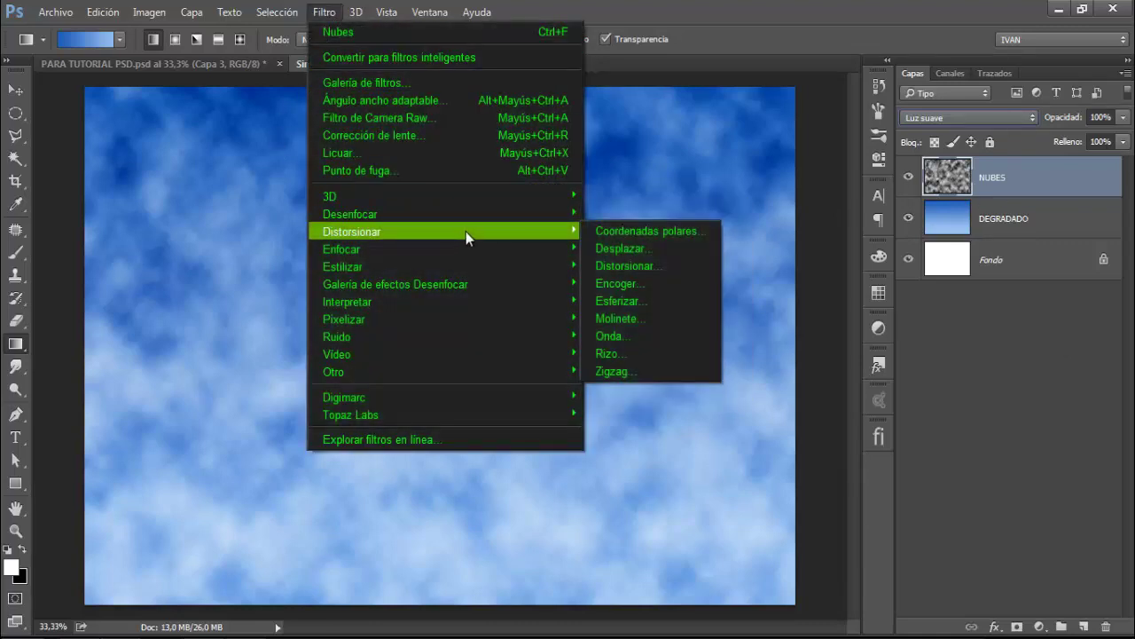
mouse_move(350, 213)
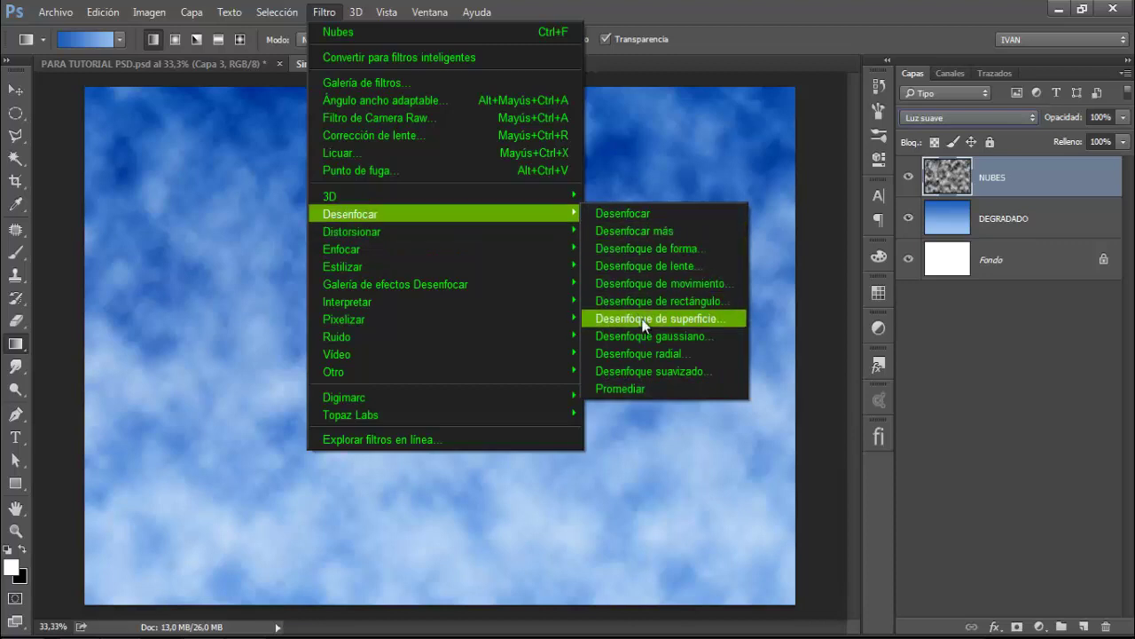
click(644, 335)
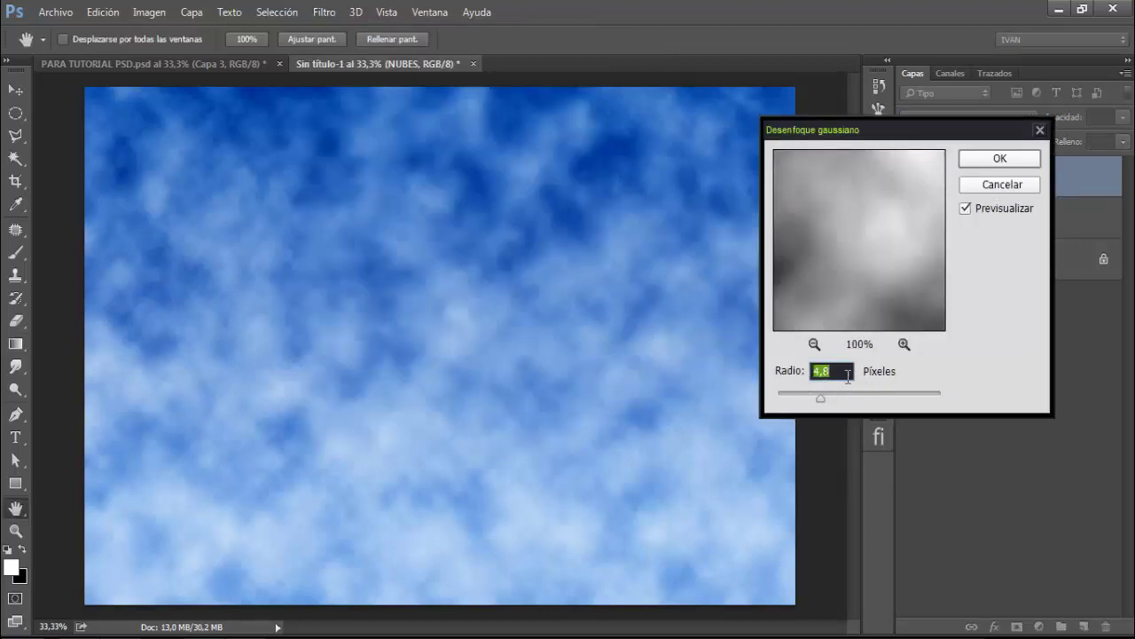
drag(862, 215, 857, 266)
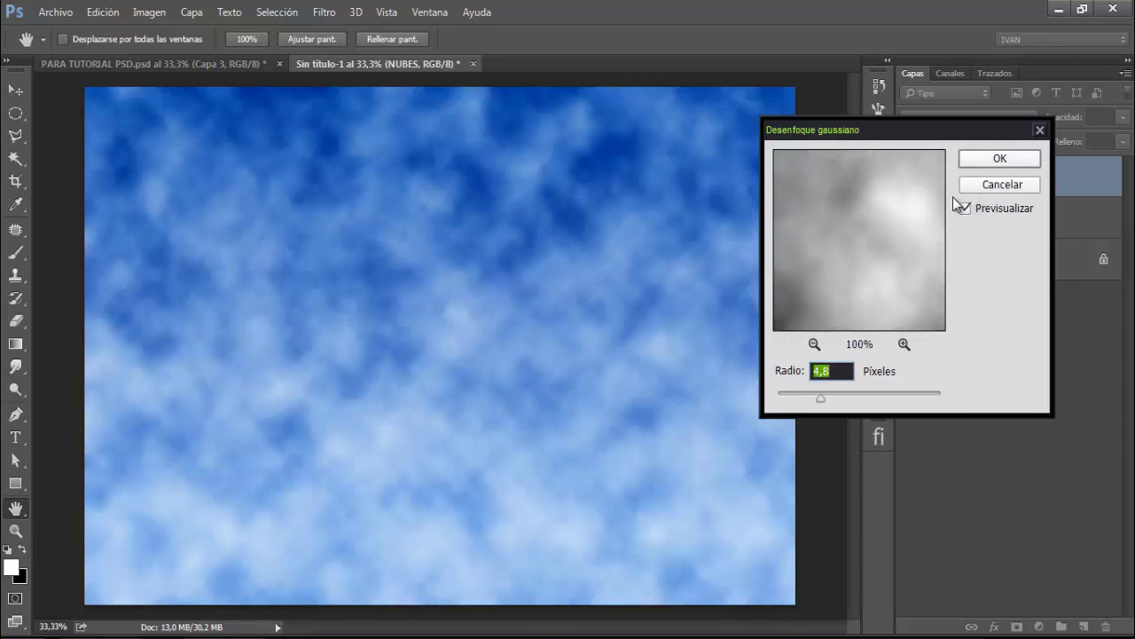
click(990, 165)
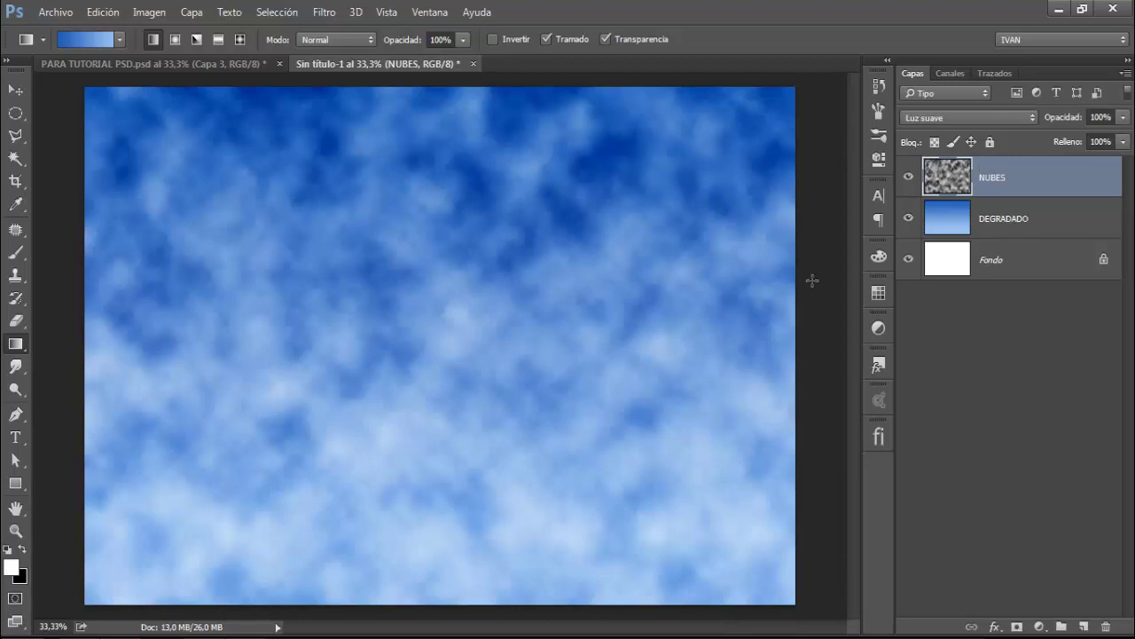
Step: Add a Curves adjustment layer above the clouds, lowering the curve to deepen the blues
click(1039, 626)
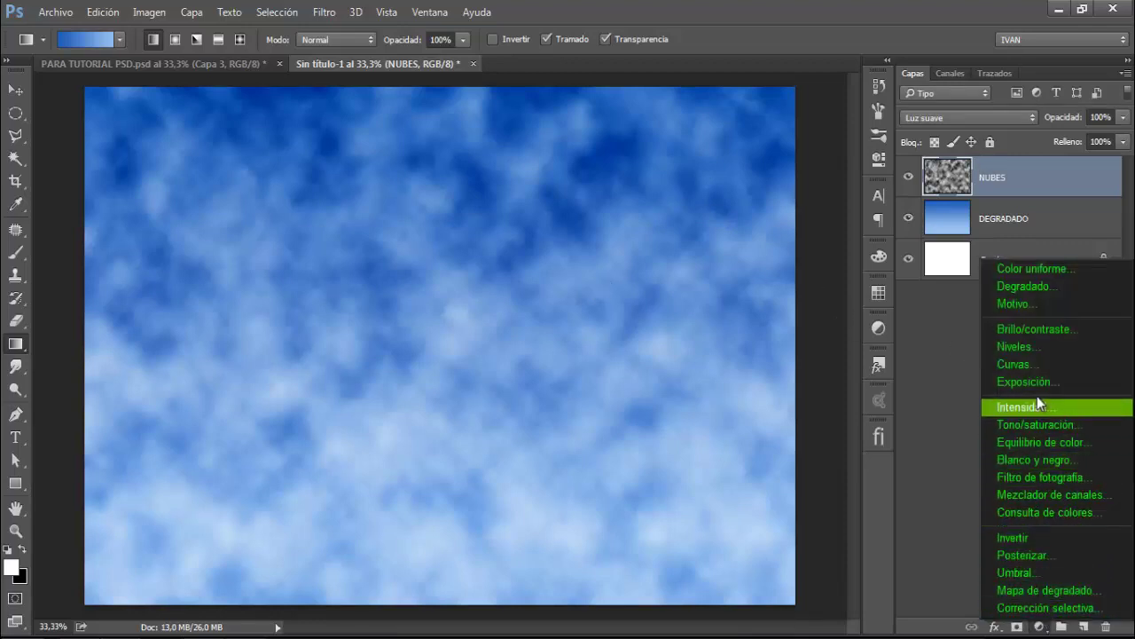
click(1032, 364)
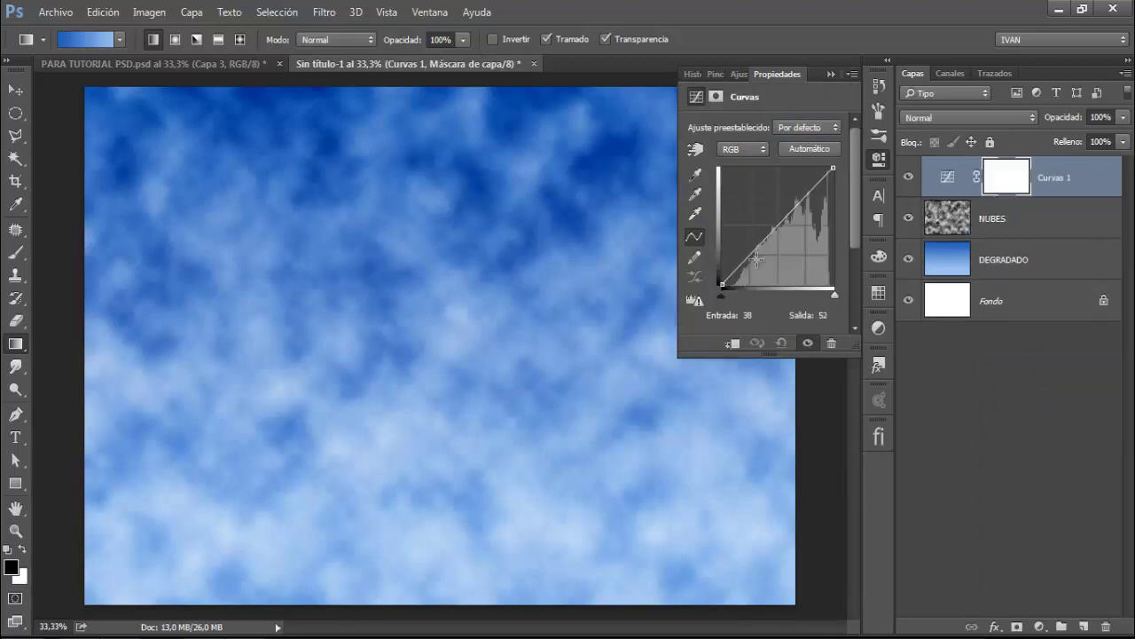
drag(755, 249, 753, 267)
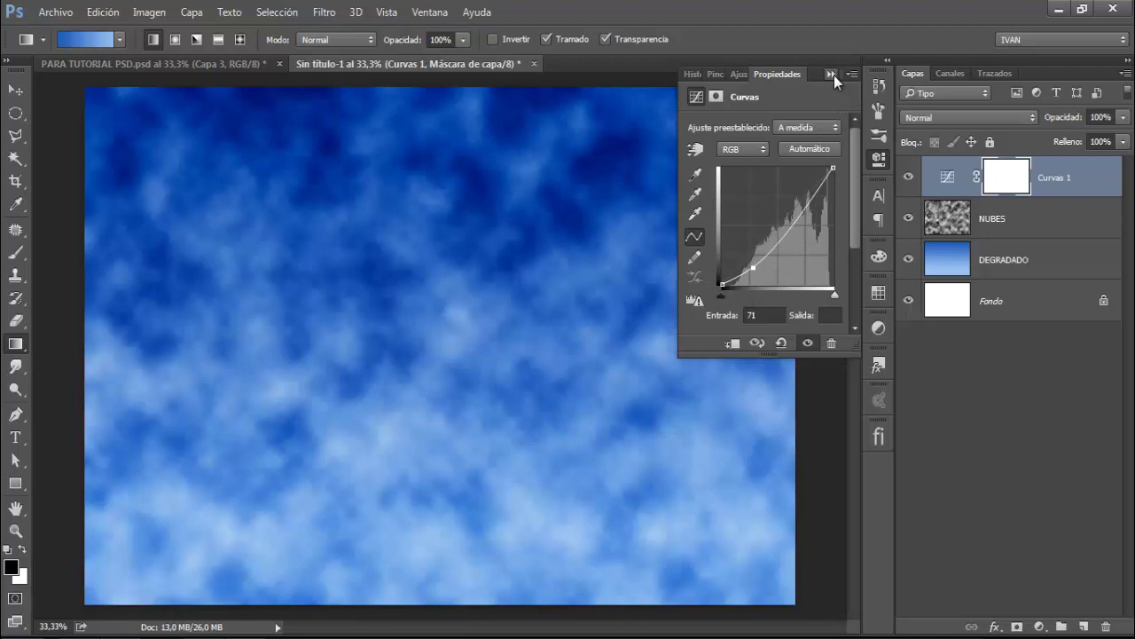
click(832, 74)
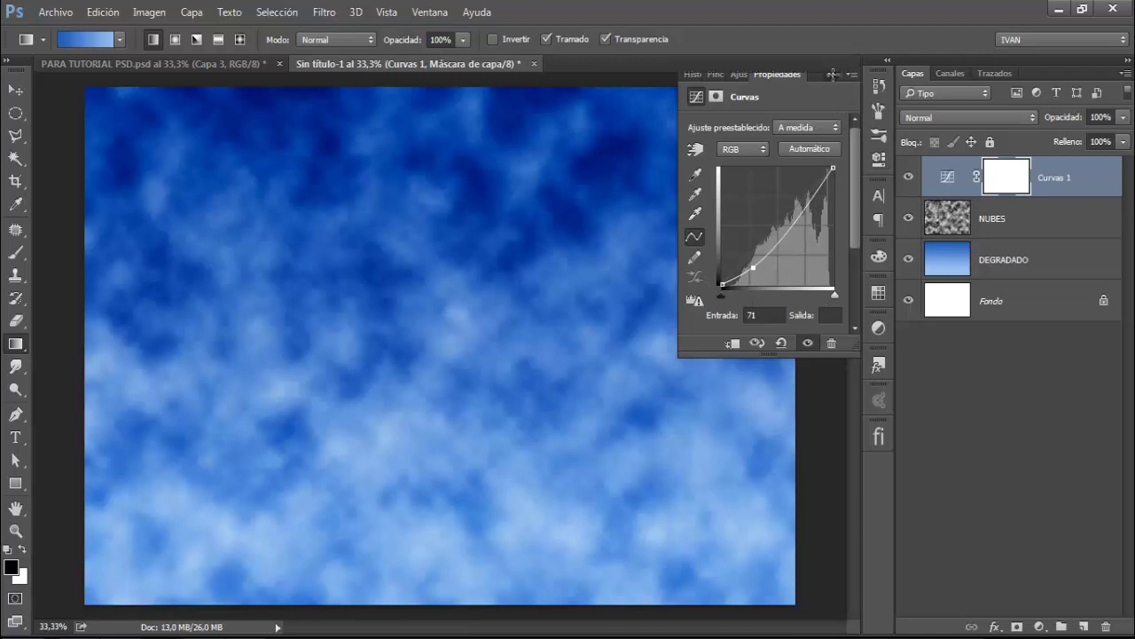
Step: Open MURO PUERTA PNG from the Z-LUNA folder
click(55, 12)
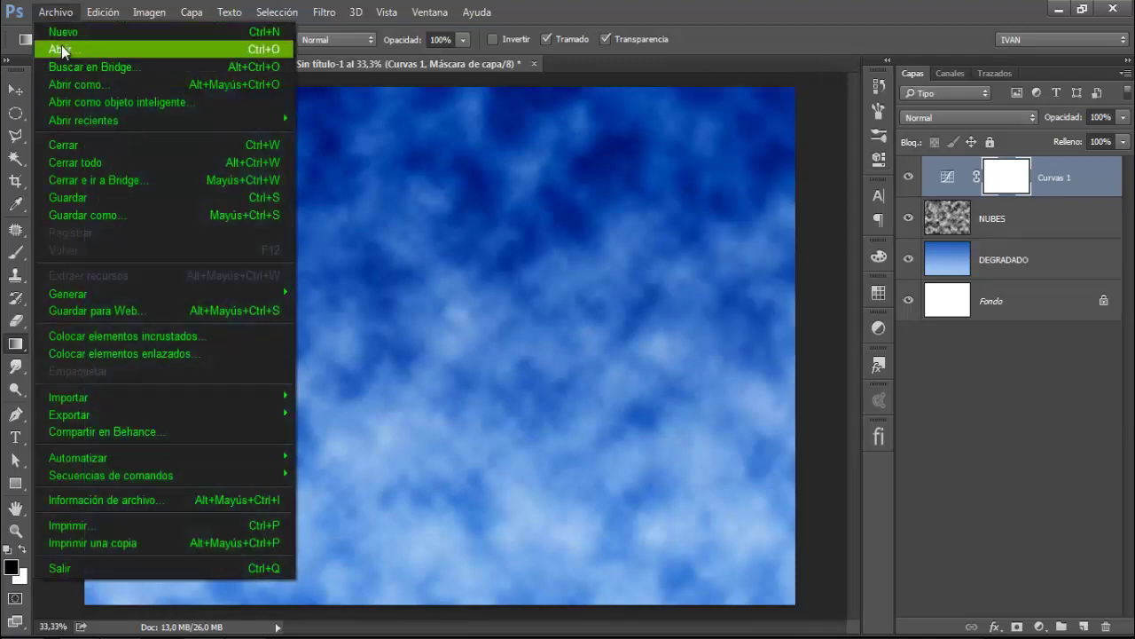
click(61, 48)
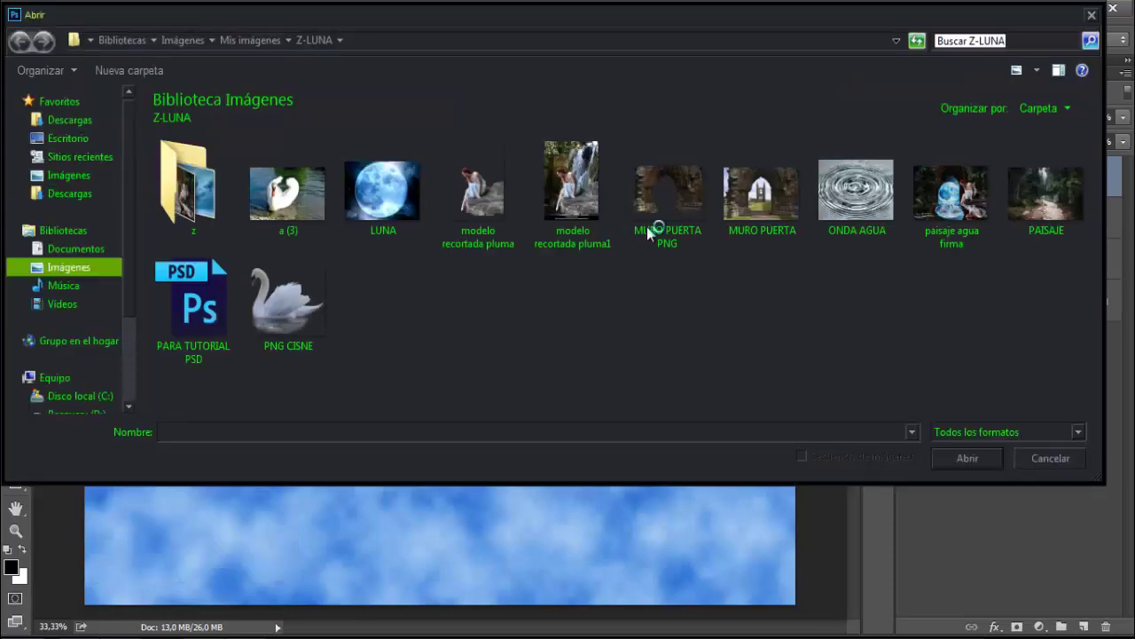
double_click(683, 192)
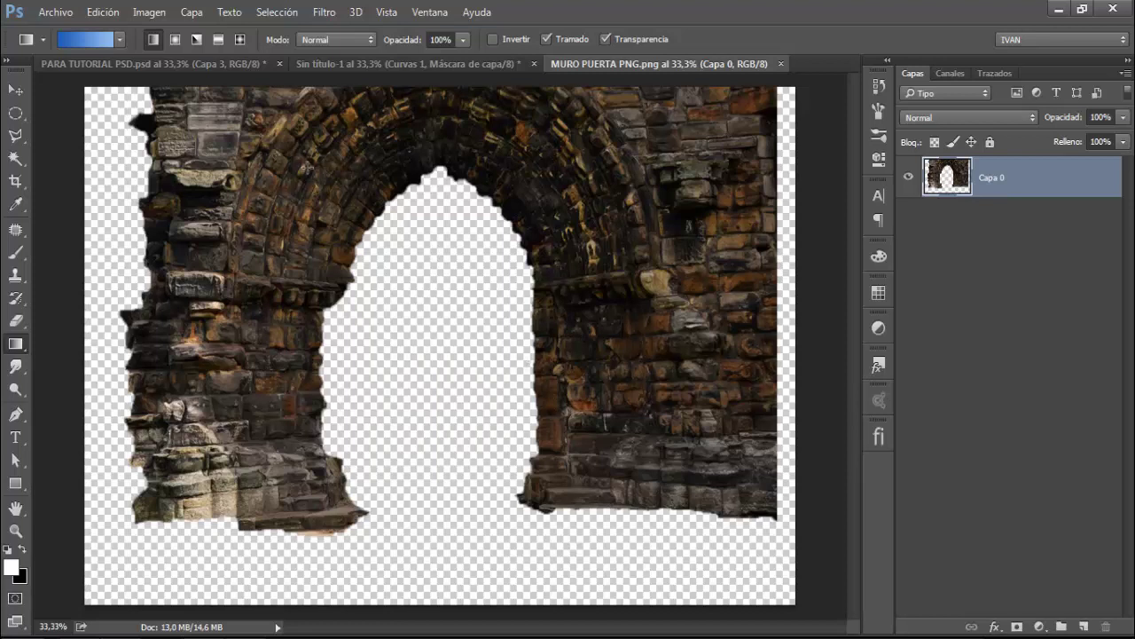
Step: Drag the stone arch into Sin título-1, position it over the sky, and name the layer MURO
click(20, 89)
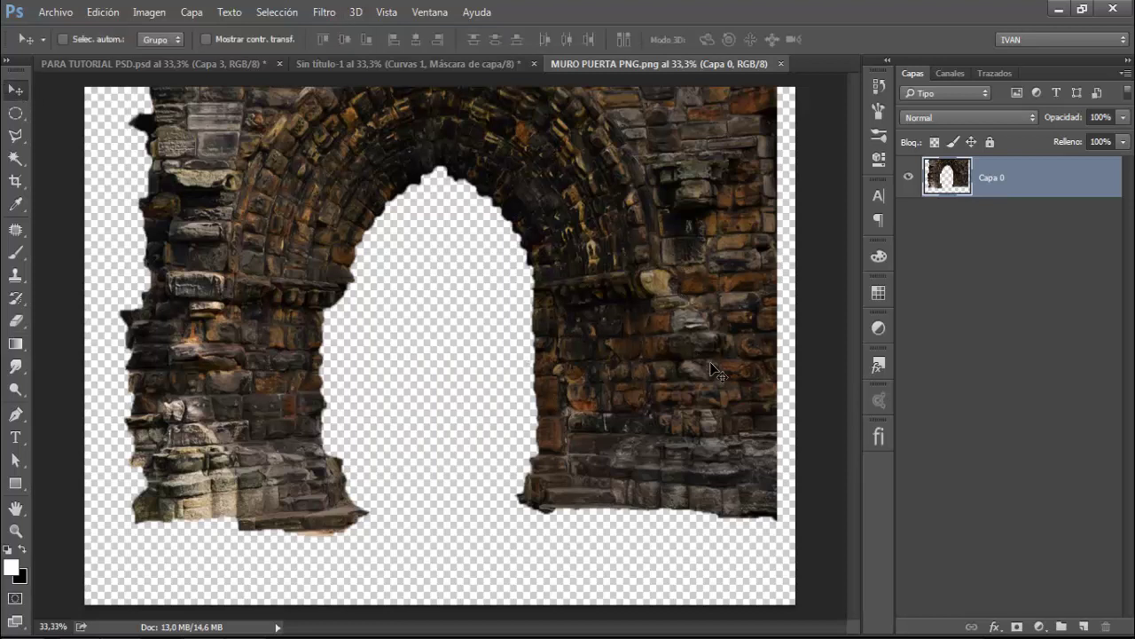
mouse_move(666, 305)
mouse_down()
mouse_move(605, 153)
mouse_move(476, 69)
mouse_move(527, 357)
mouse_up()
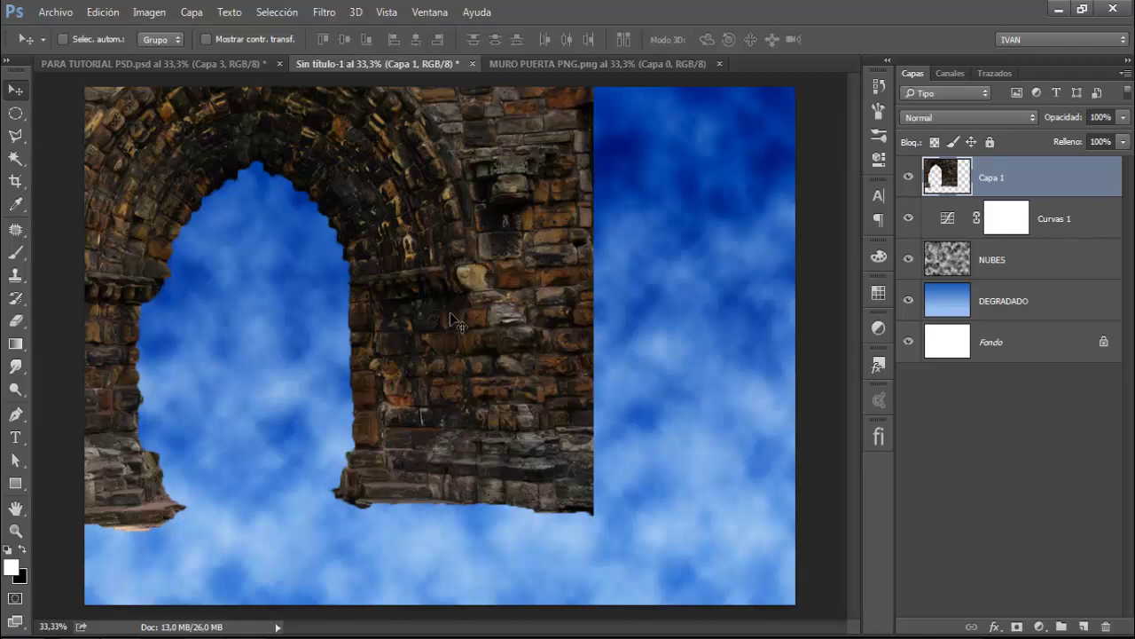
mouse_move(483, 325)
mouse_down()
mouse_move(557, 386)
mouse_move(625, 321)
mouse_up()
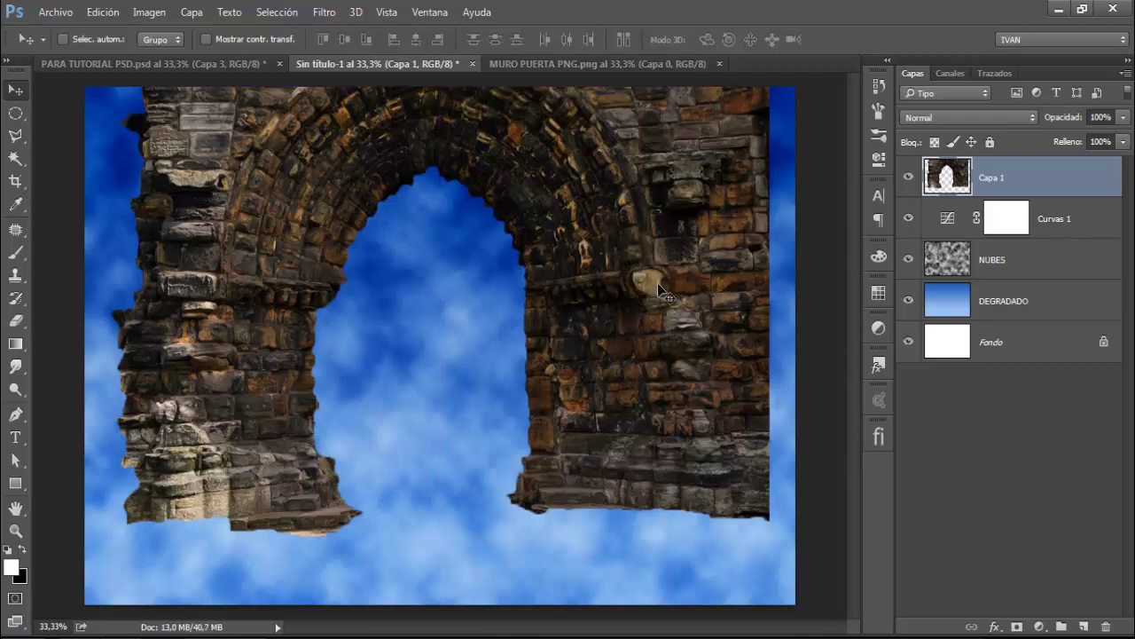
double_click(993, 177)
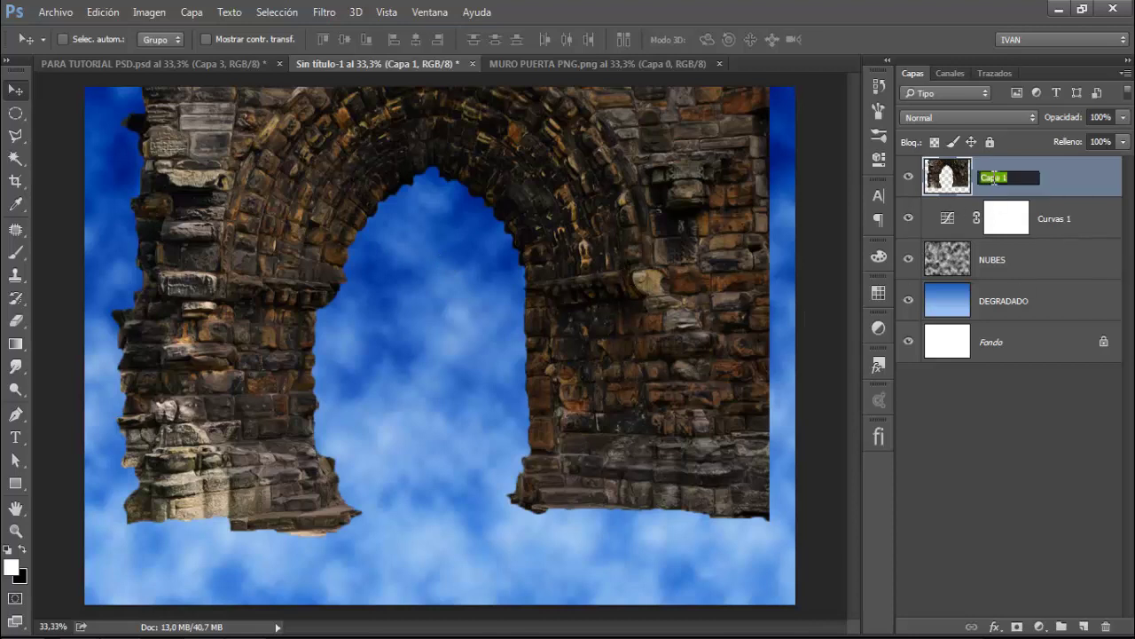
text(MURO)
click(1096, 187)
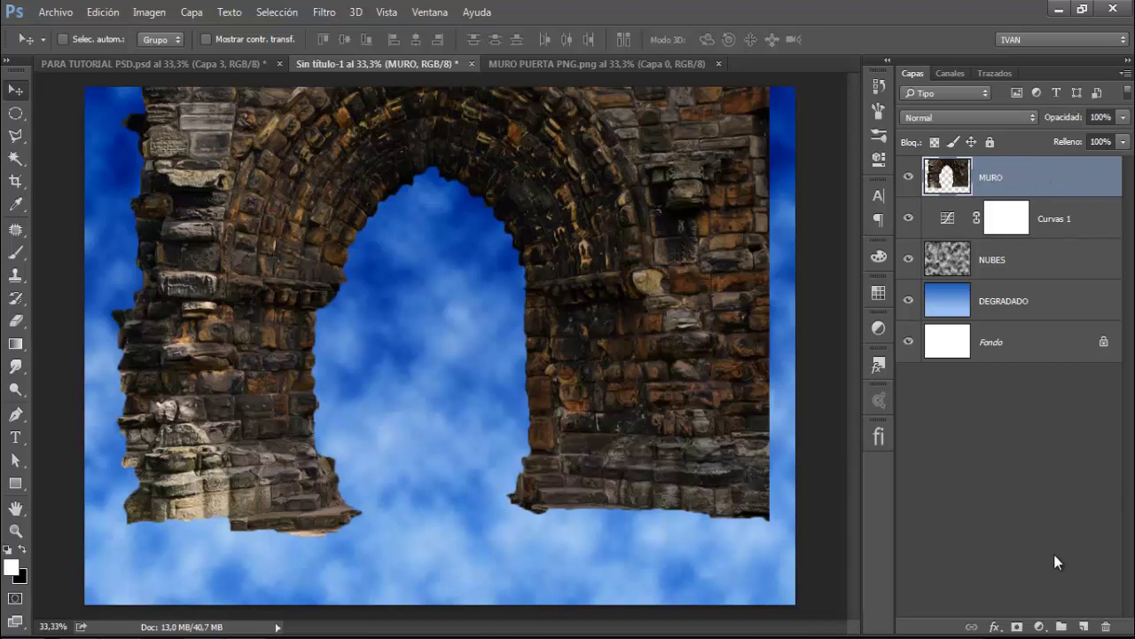
Step: Add a Curves layer clipped to MURO with the curve pulled down to darken the wall
click(1039, 628)
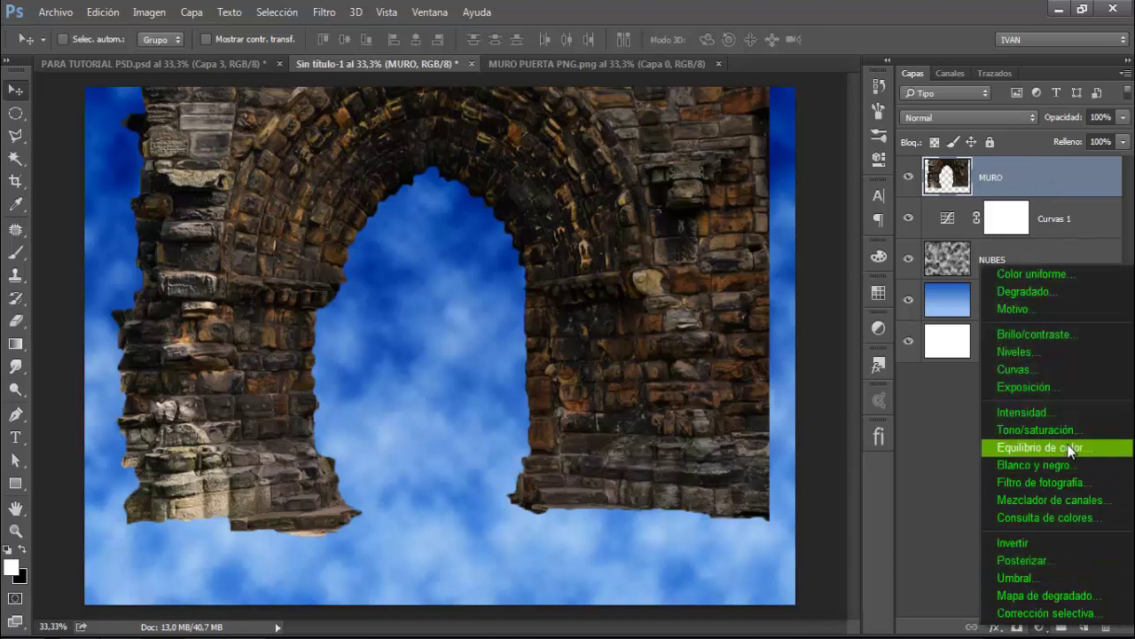
click(1042, 368)
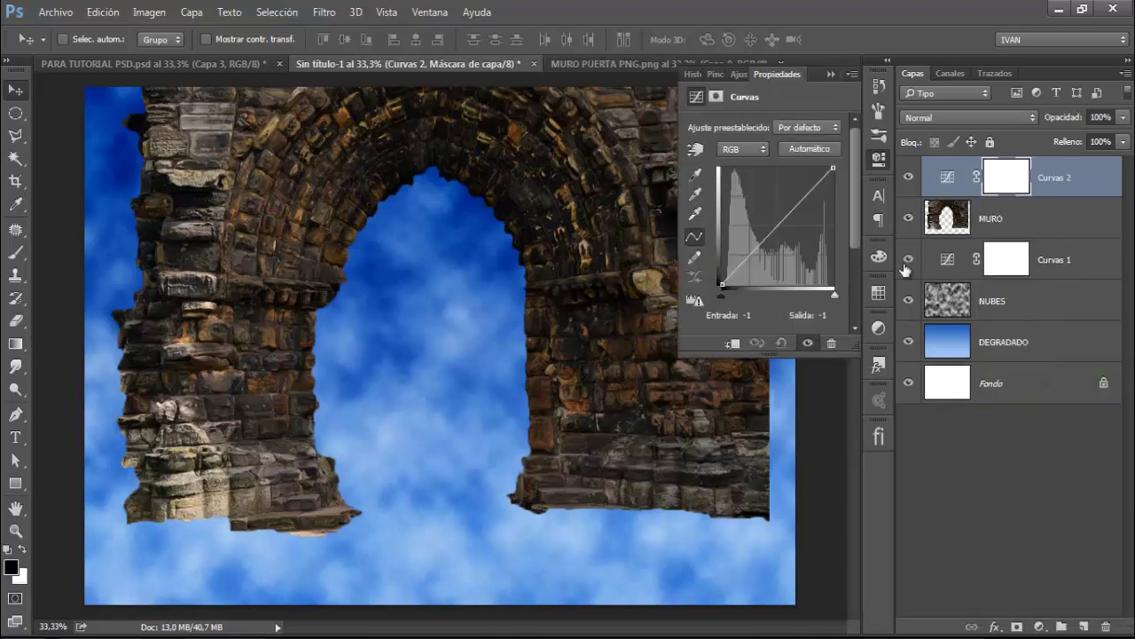
click(734, 344)
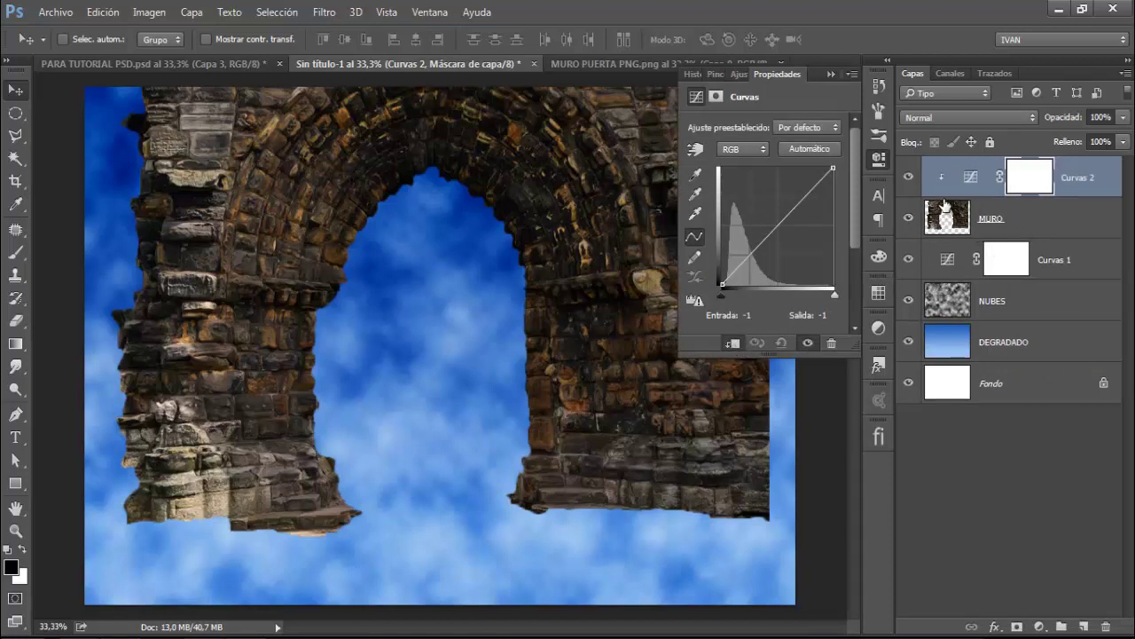
click(756, 250)
drag(753, 252, 751, 265)
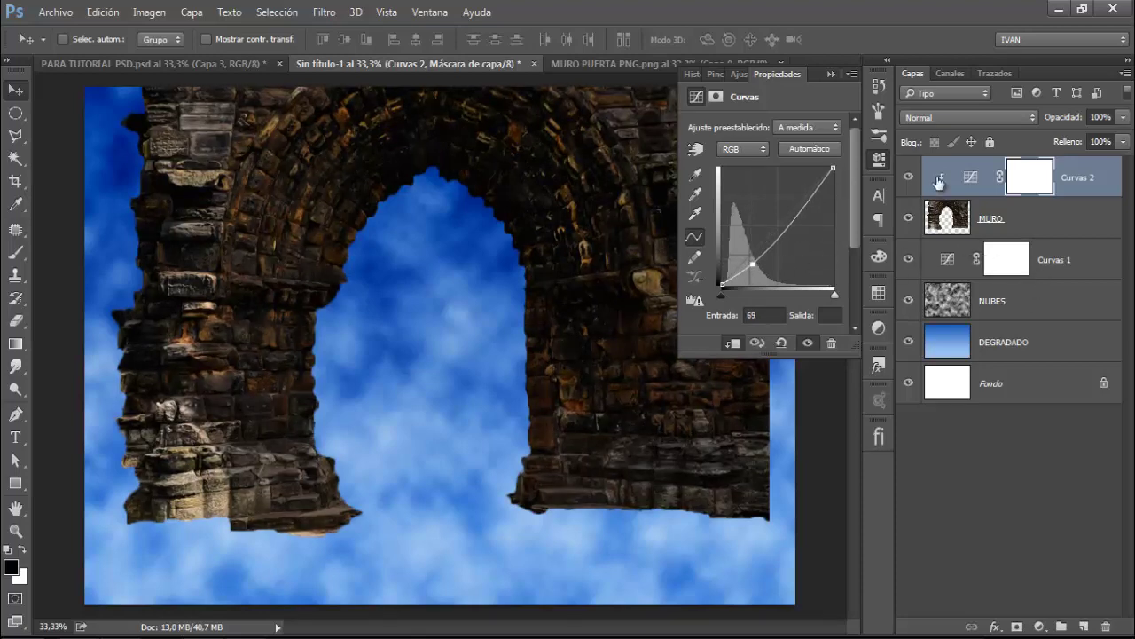
click(829, 73)
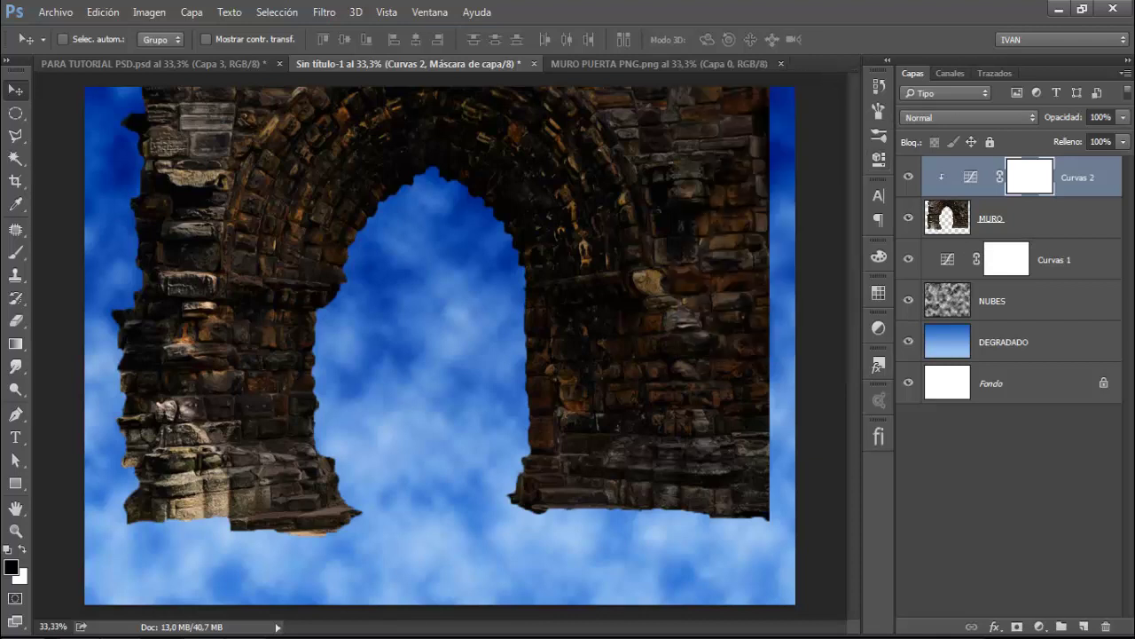
Step: Set the Curvas 2 opacity to 75% and compare it on and off
click(1103, 116)
text(75)
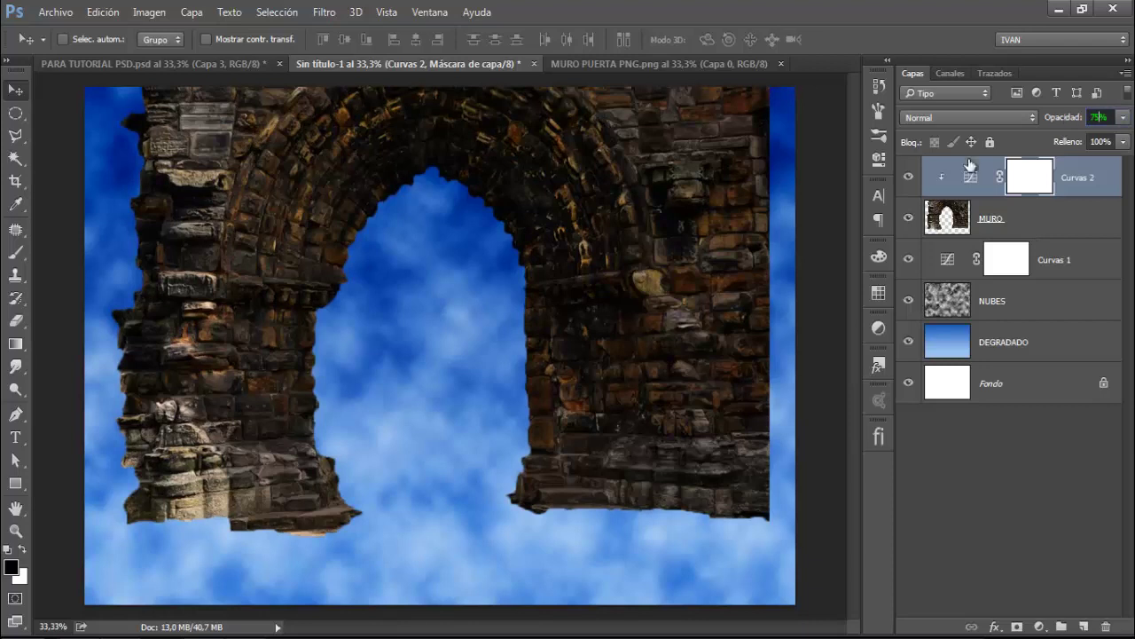
click(908, 177)
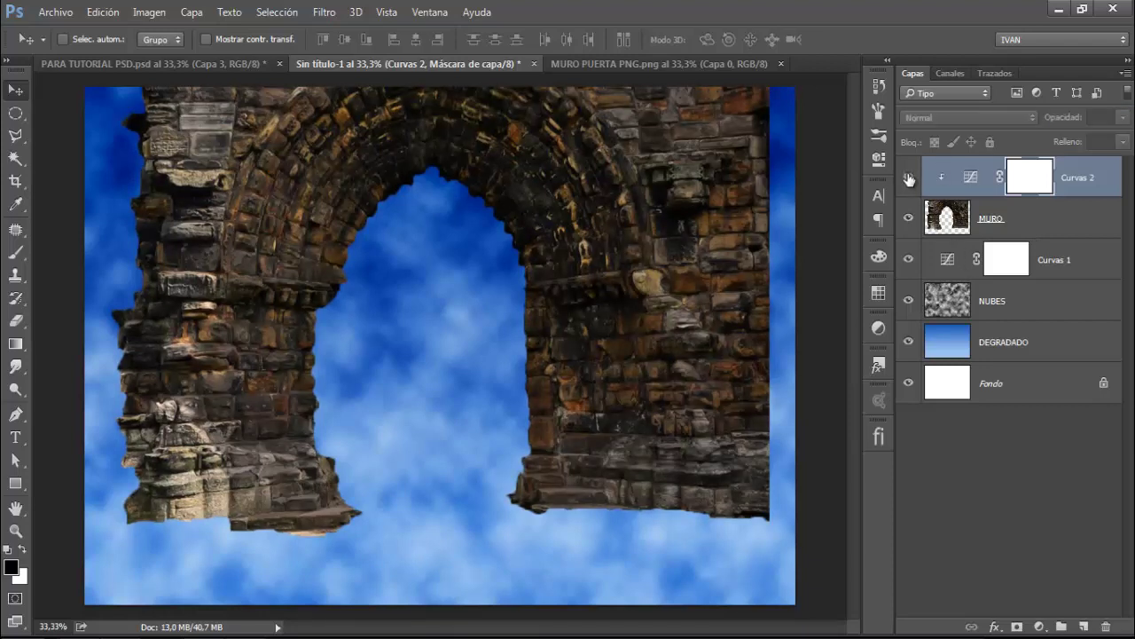
click(908, 177)
click(908, 179)
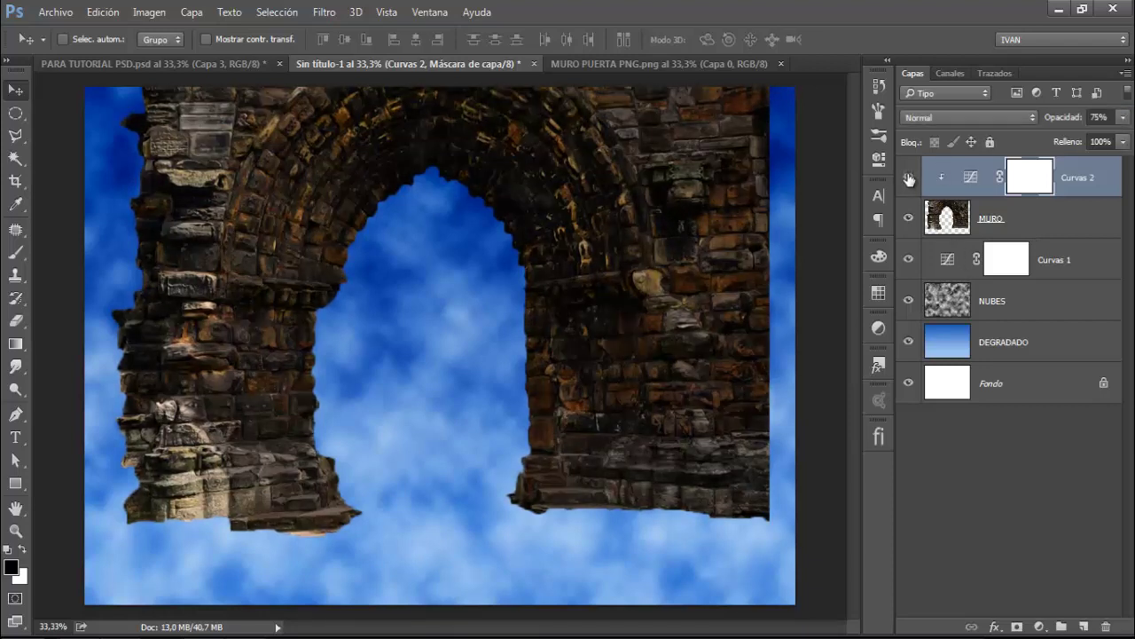
Step: Select Curvas 1 and close the MURO PUERTA PNG document
click(1091, 271)
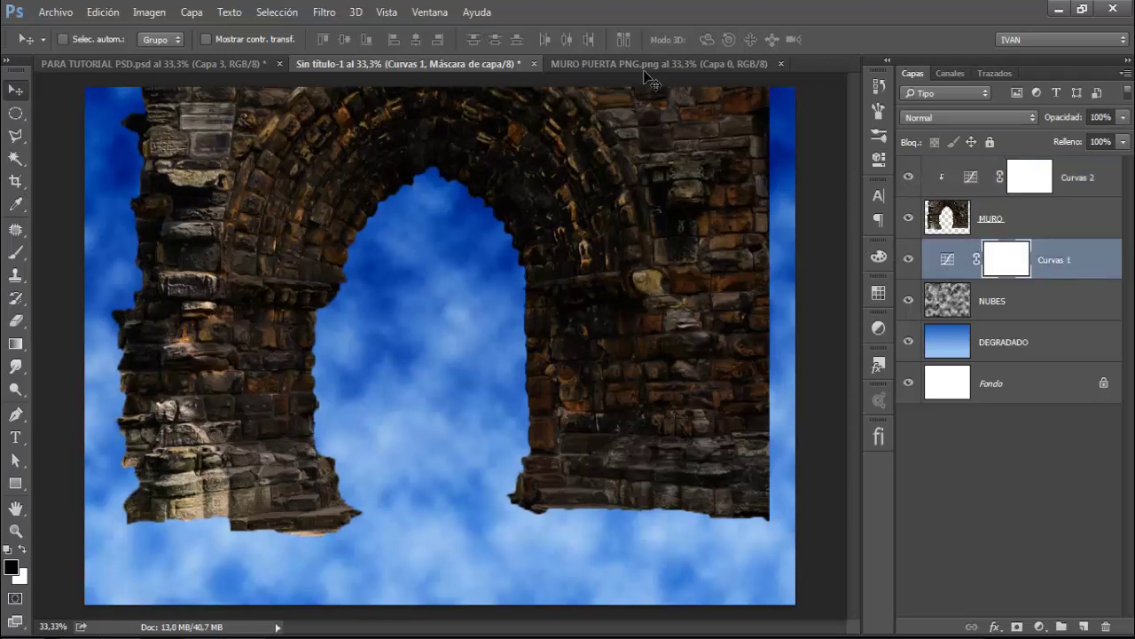
click(728, 65)
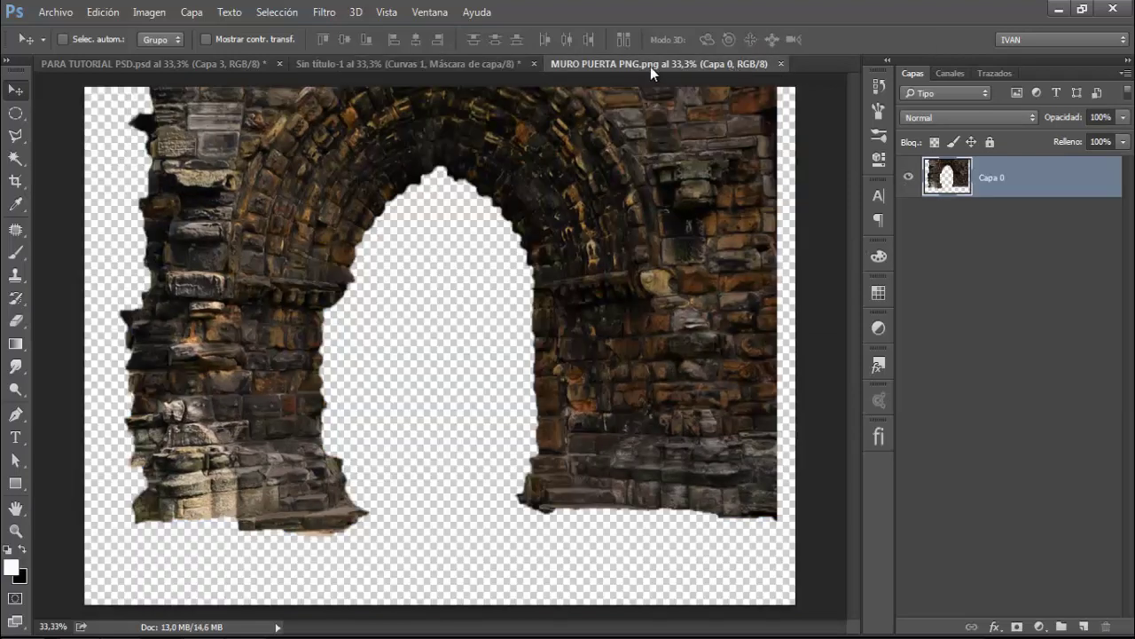
click(782, 64)
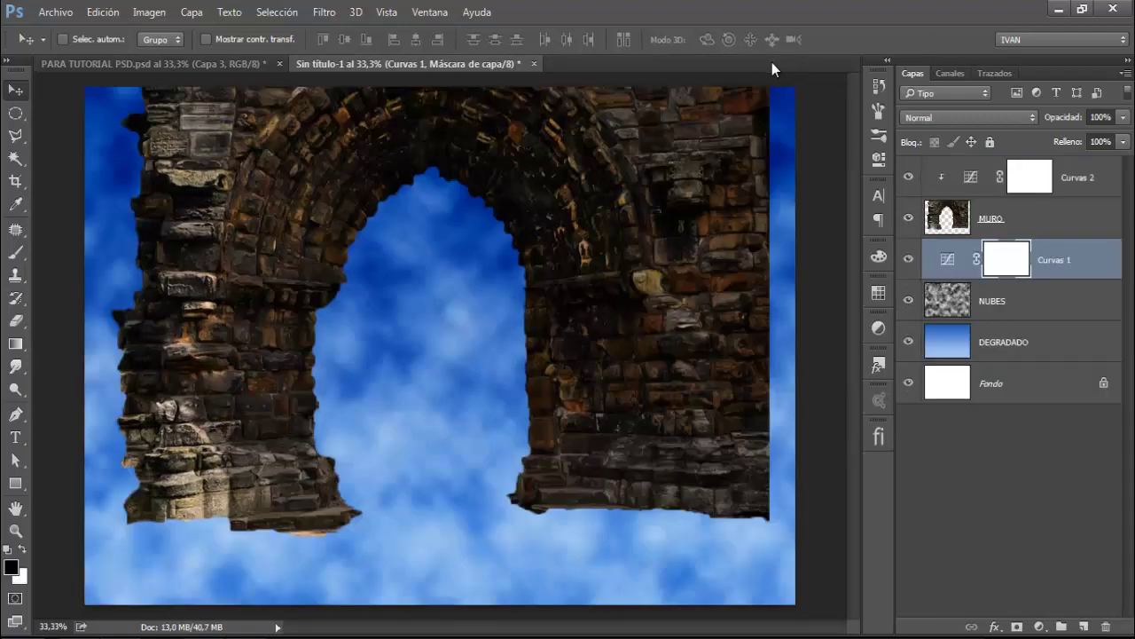
click(72, 12)
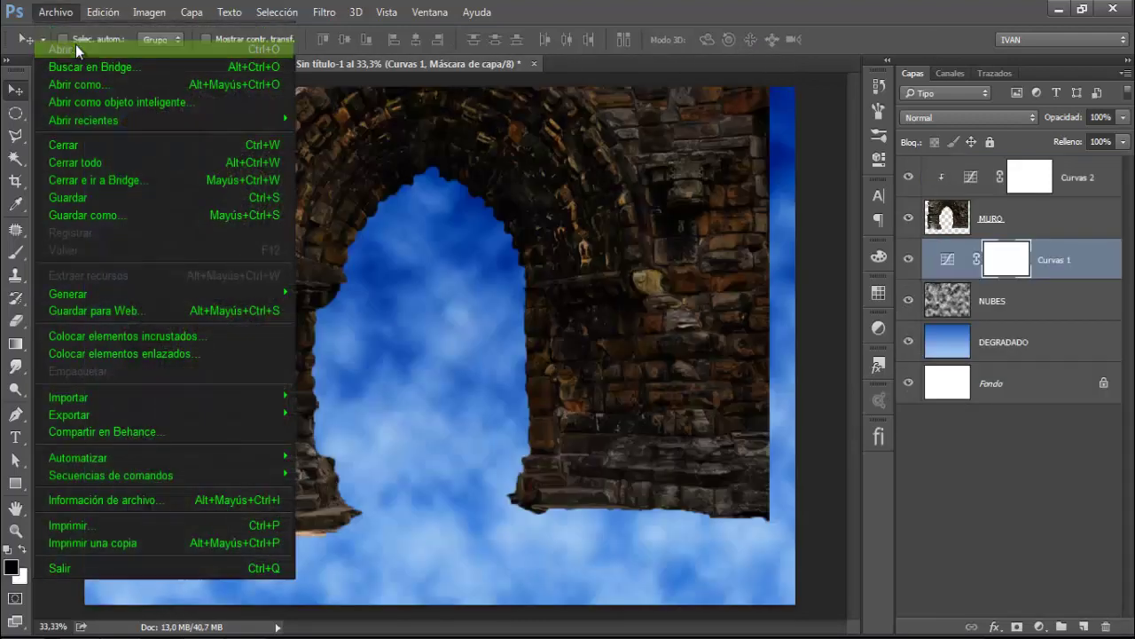
Step: Open LUNA.jpg, accepting the missing colour profile warning
click(76, 44)
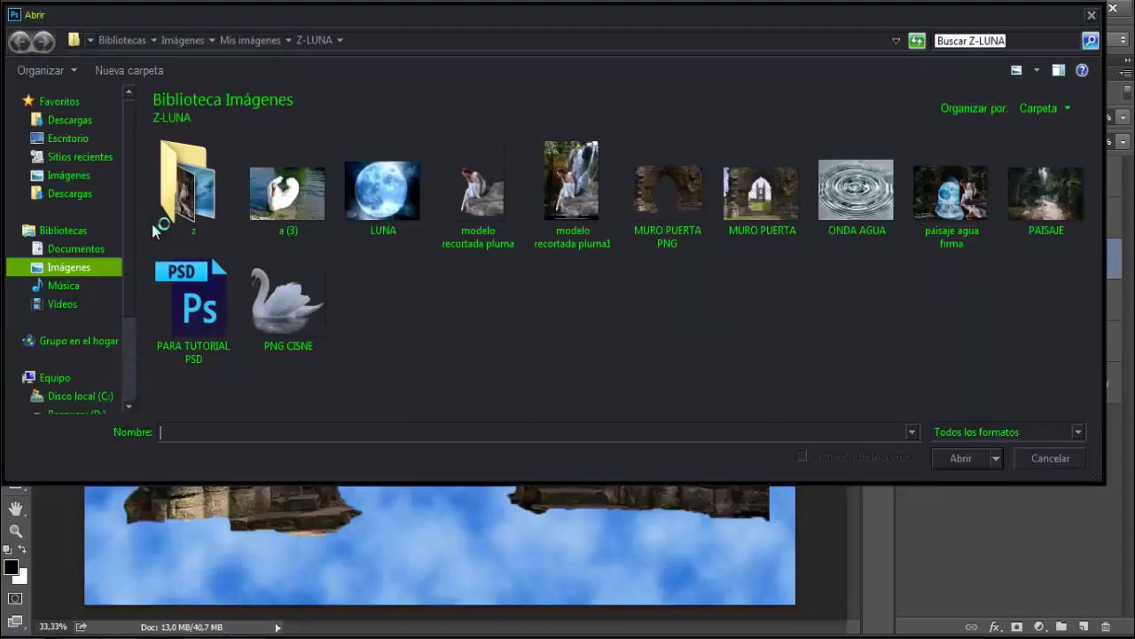
double_click(383, 204)
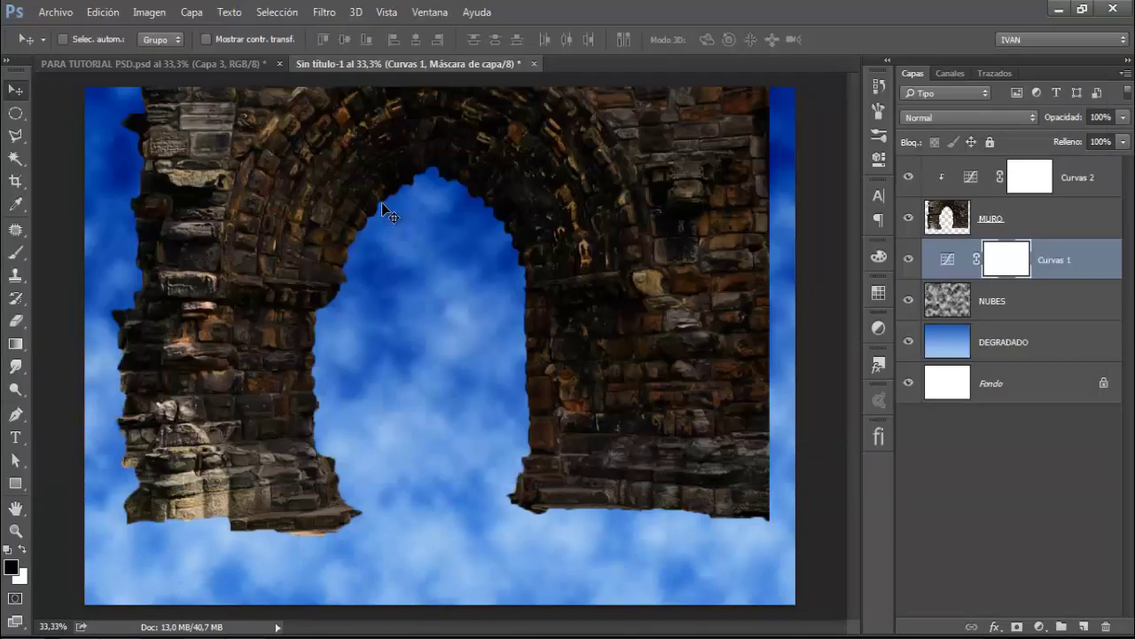
click(671, 332)
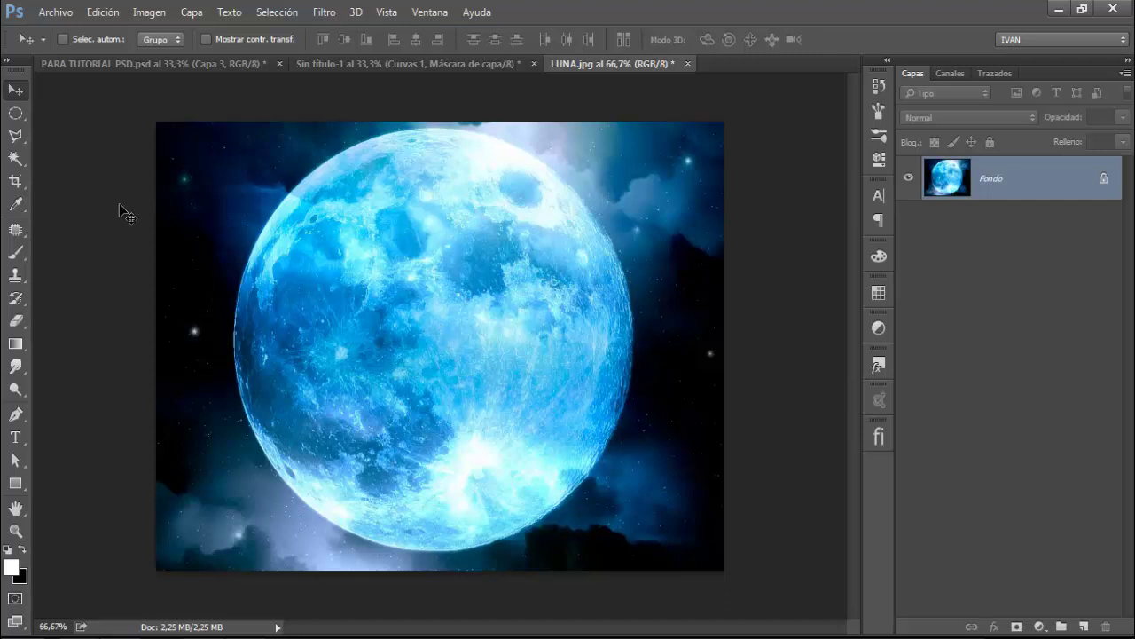
Step: Draw a circular elliptical marquee selection around the blue moon
click(16, 114)
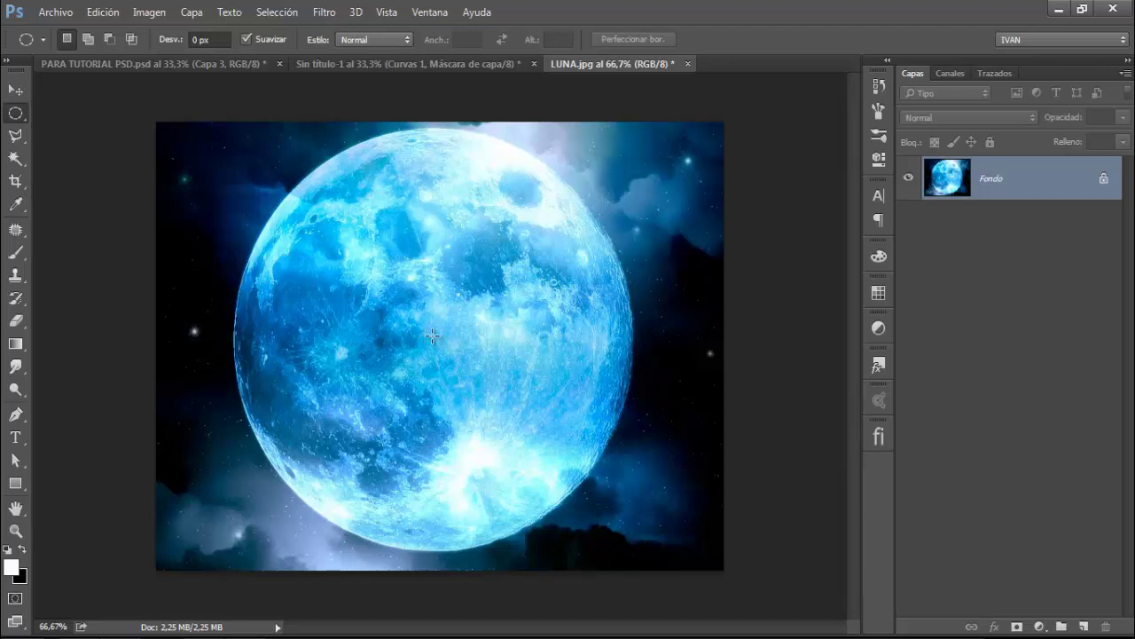
drag(427, 333, 621, 537)
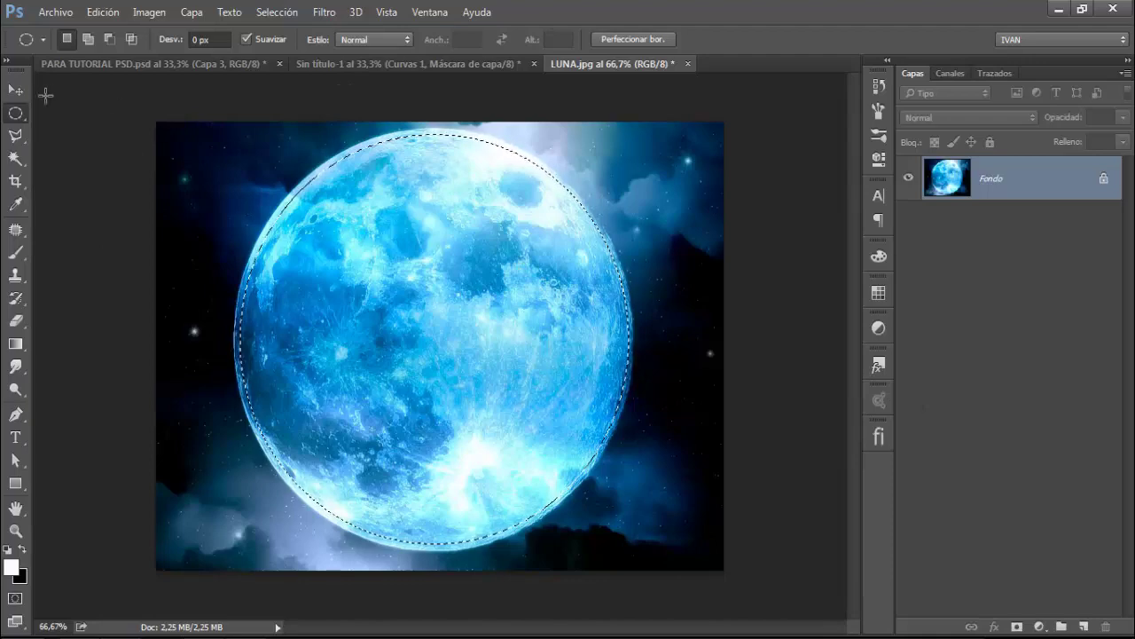
click(15, 89)
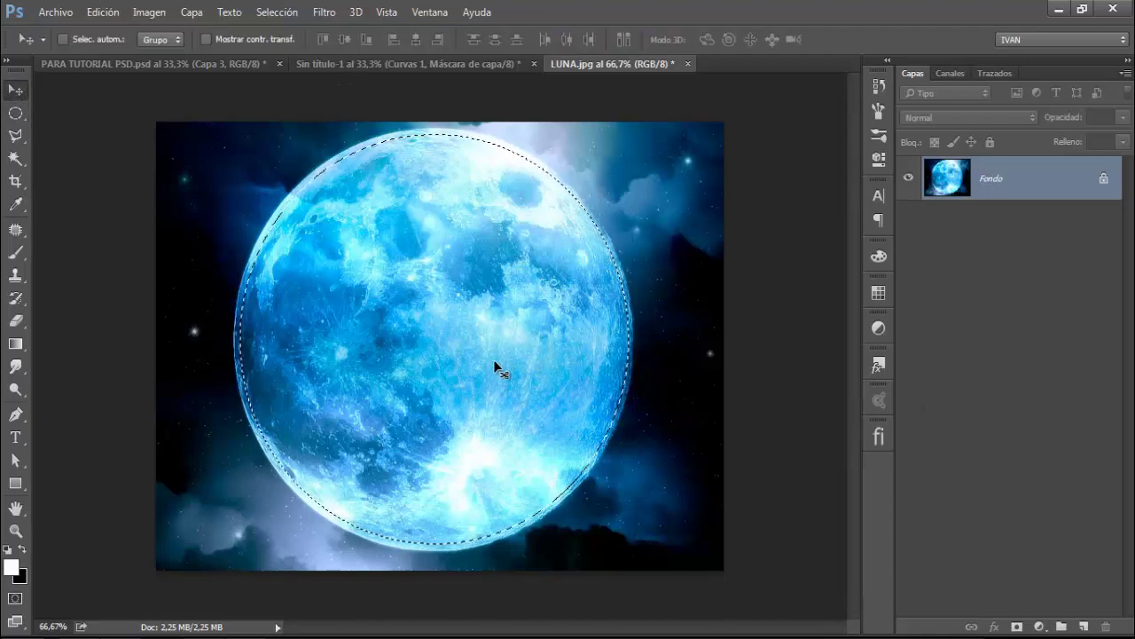
Step: Close LUNA.jpg without saving and position the moon inside the arch opening
mouse_move(493, 360)
mouse_down()
mouse_move(446, 68)
mouse_move(434, 346)
mouse_up()
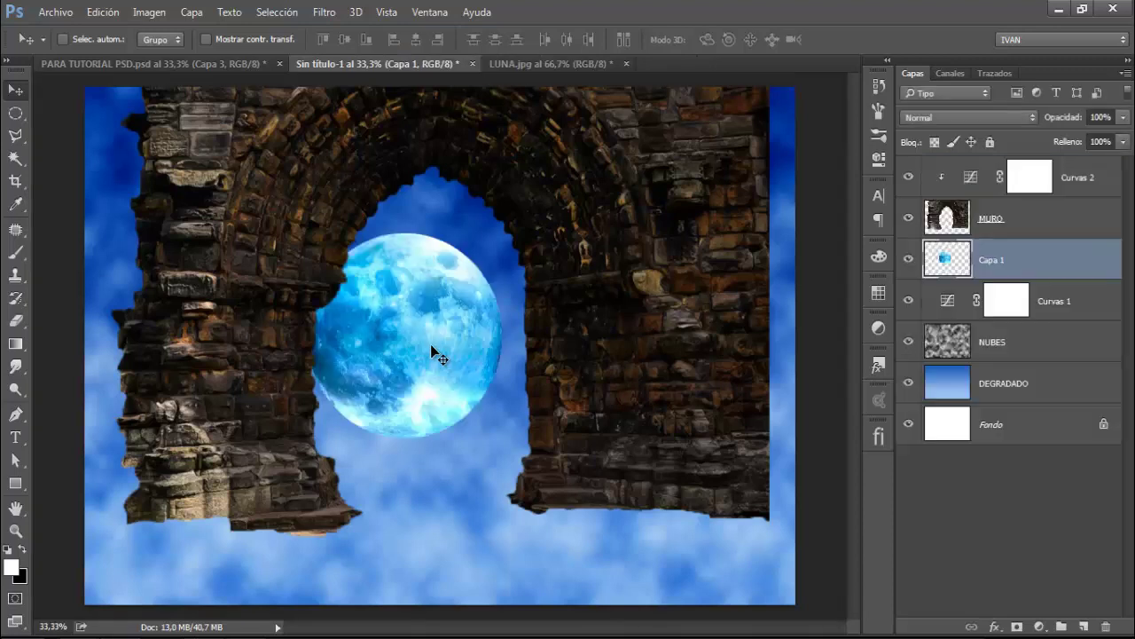
click(558, 62)
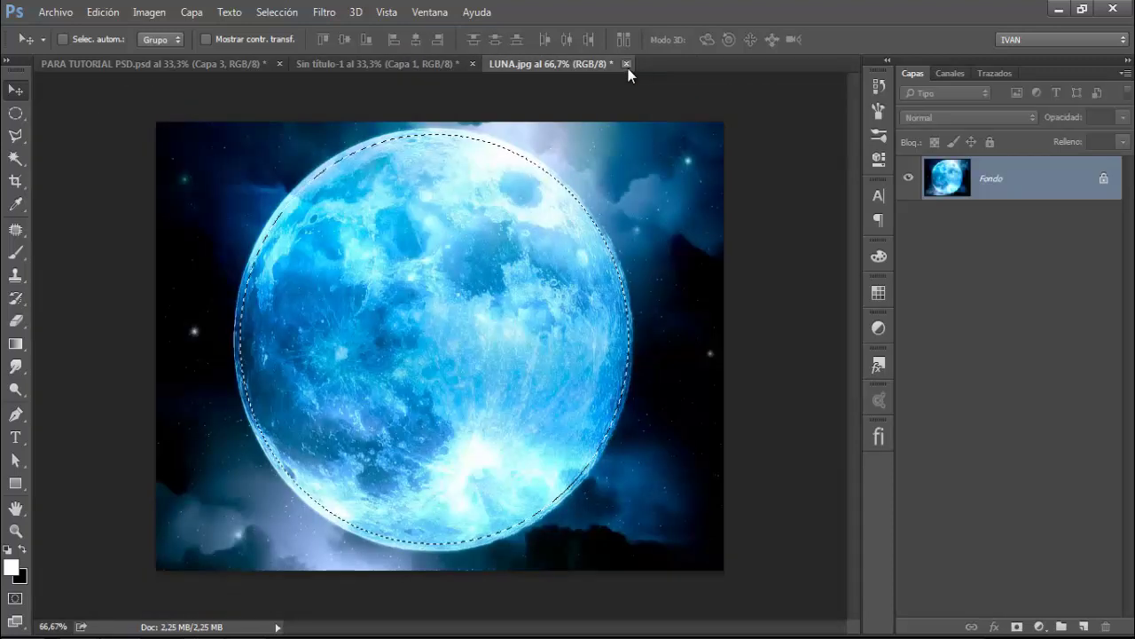
click(625, 63)
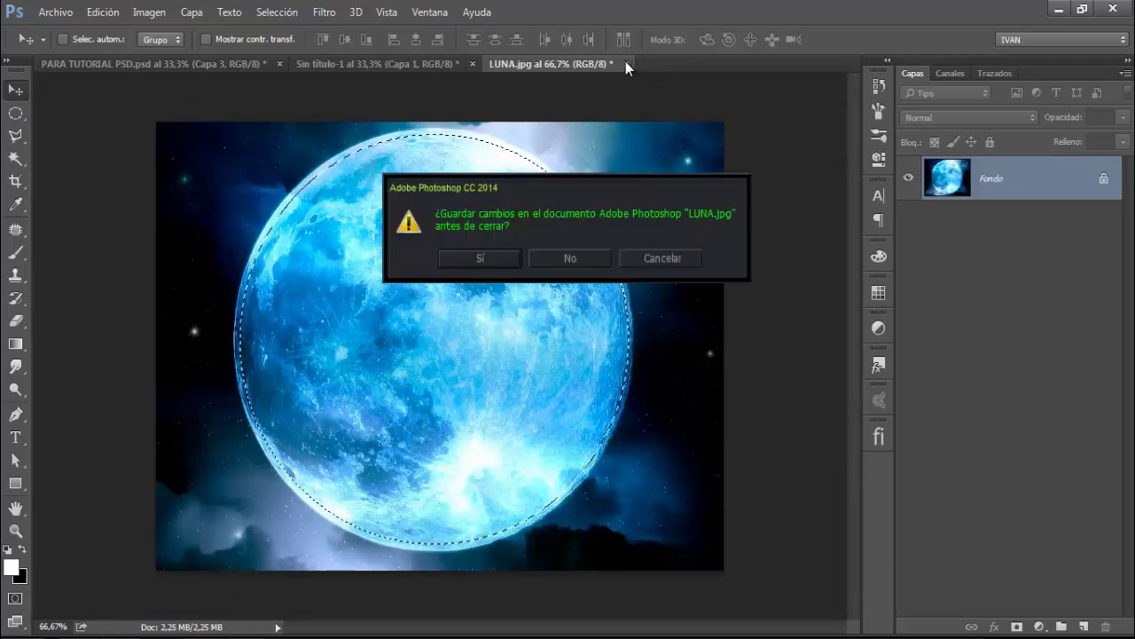
click(572, 257)
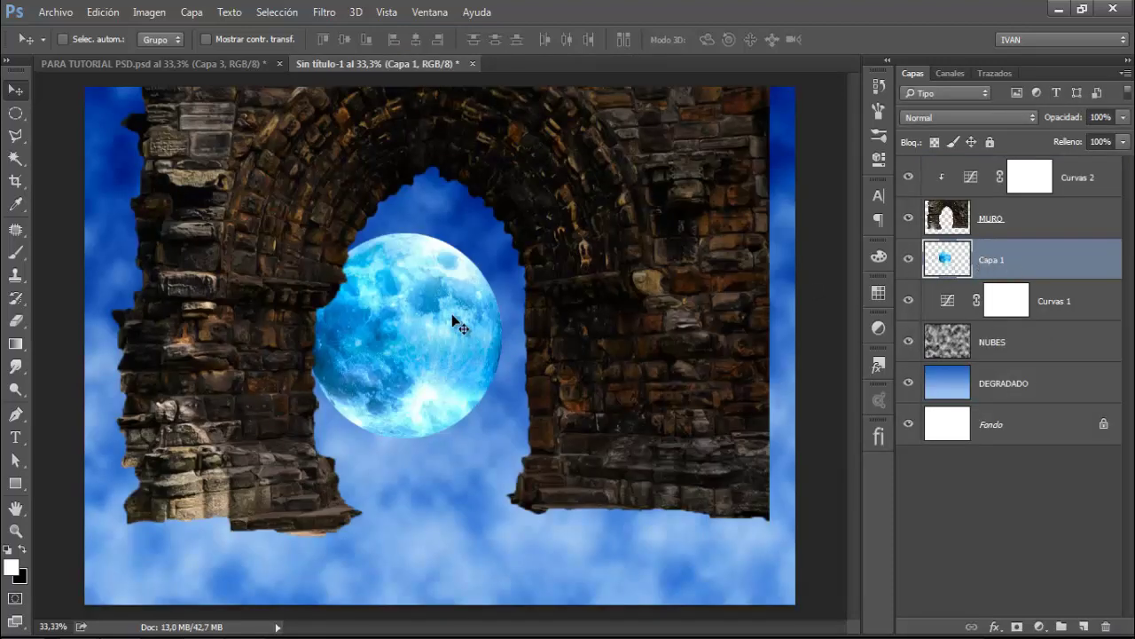
drag(457, 321, 471, 336)
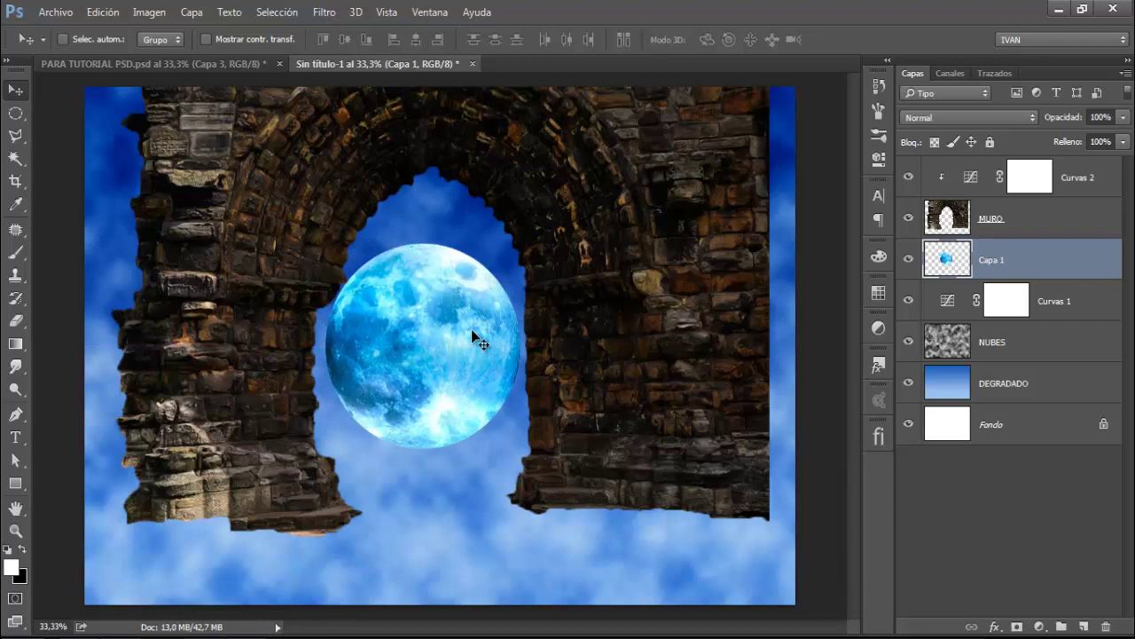
key(ctrl)
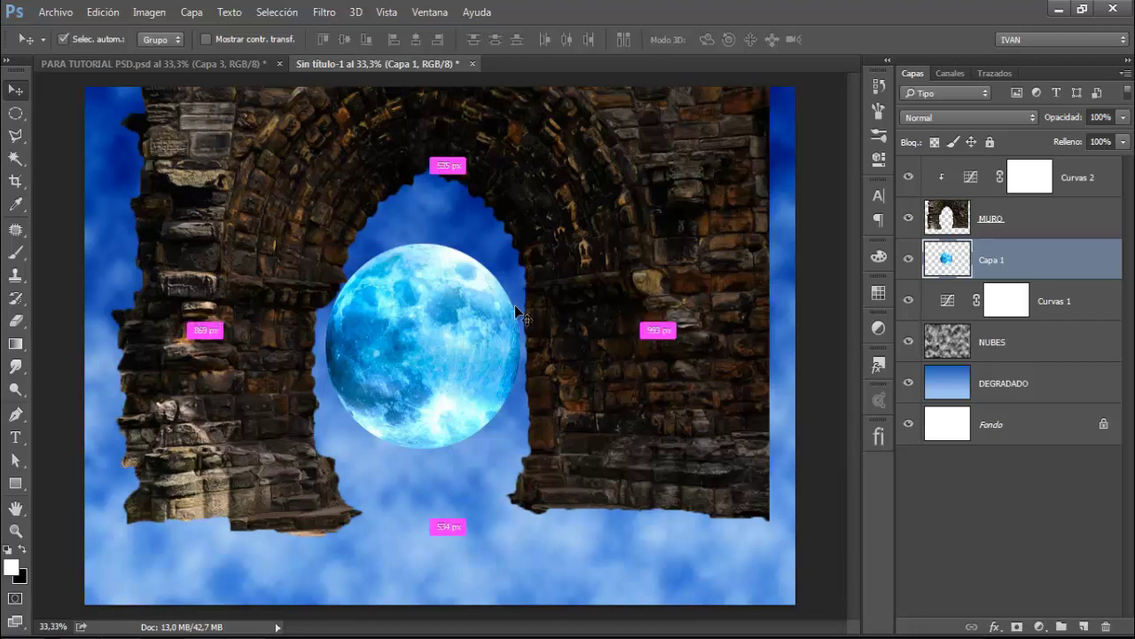
Step: Show rulers in centimetres and place a horizontal guide just above the arch's base
key(ctrl+r)
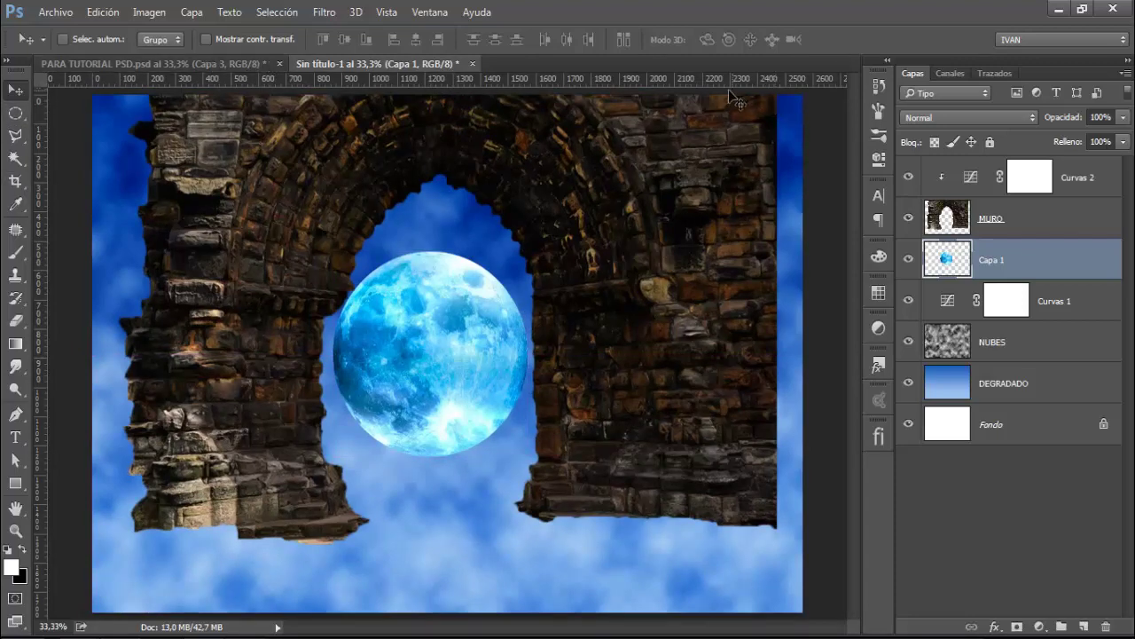
drag(643, 80, 654, 490)
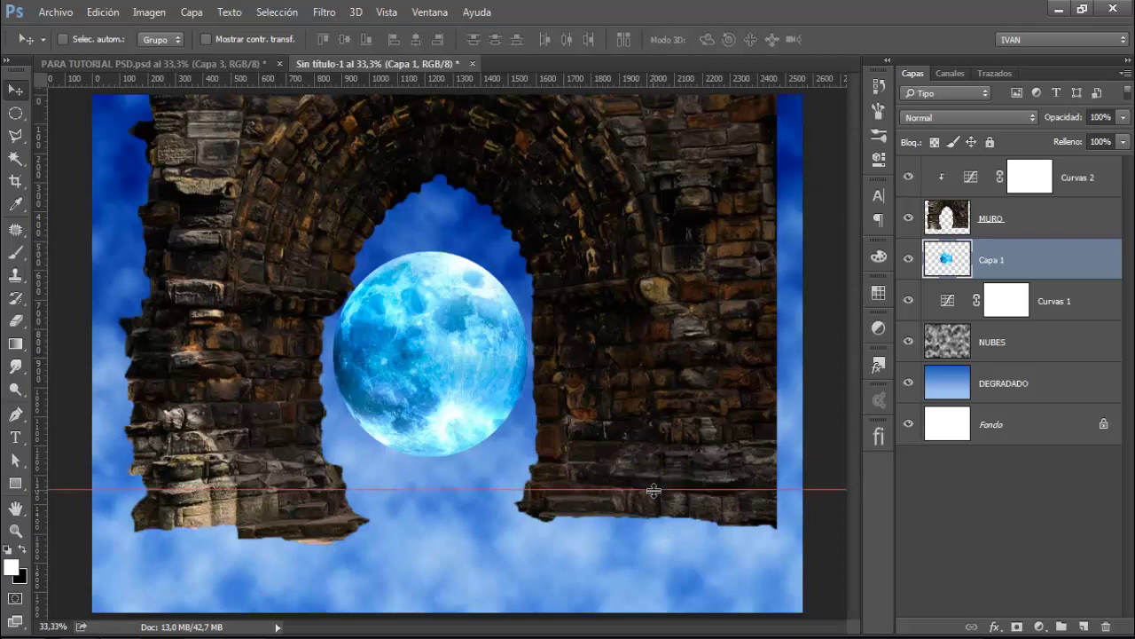
right_click(45, 372)
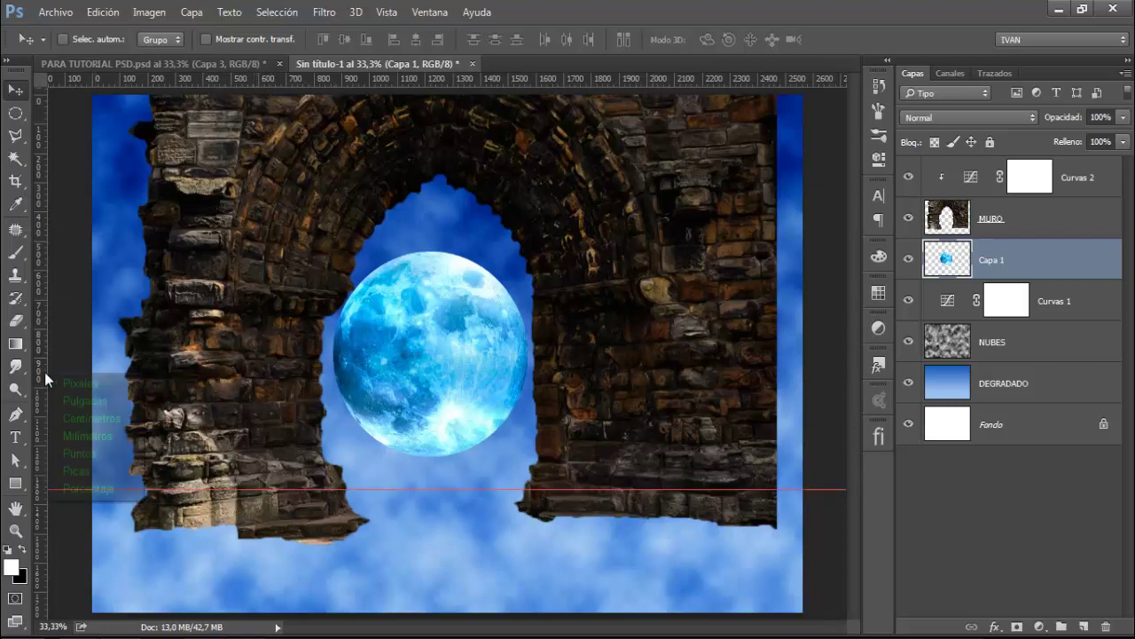
click(71, 418)
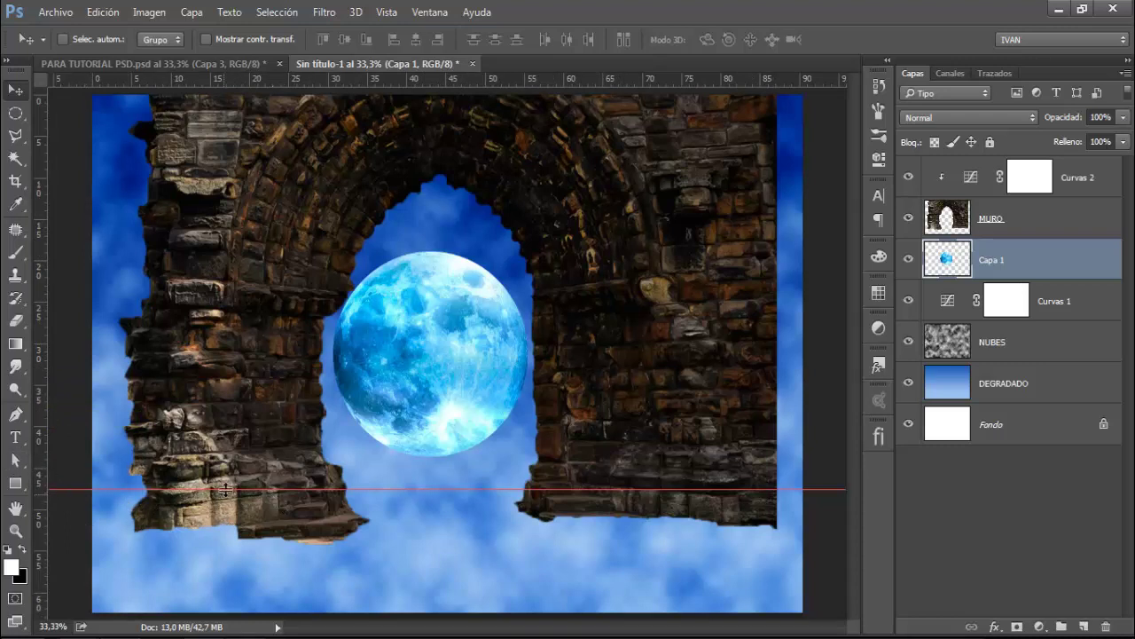
drag(227, 485, 55, 485)
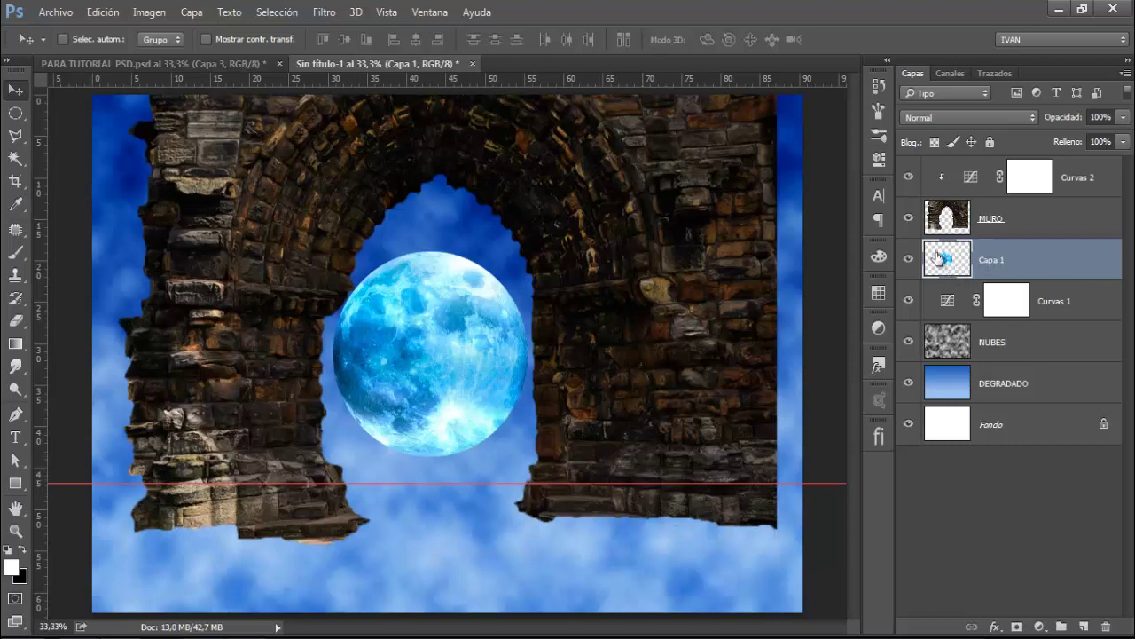
Step: Rename the Capa 1 moon layer to LUNA
double_click(992, 259)
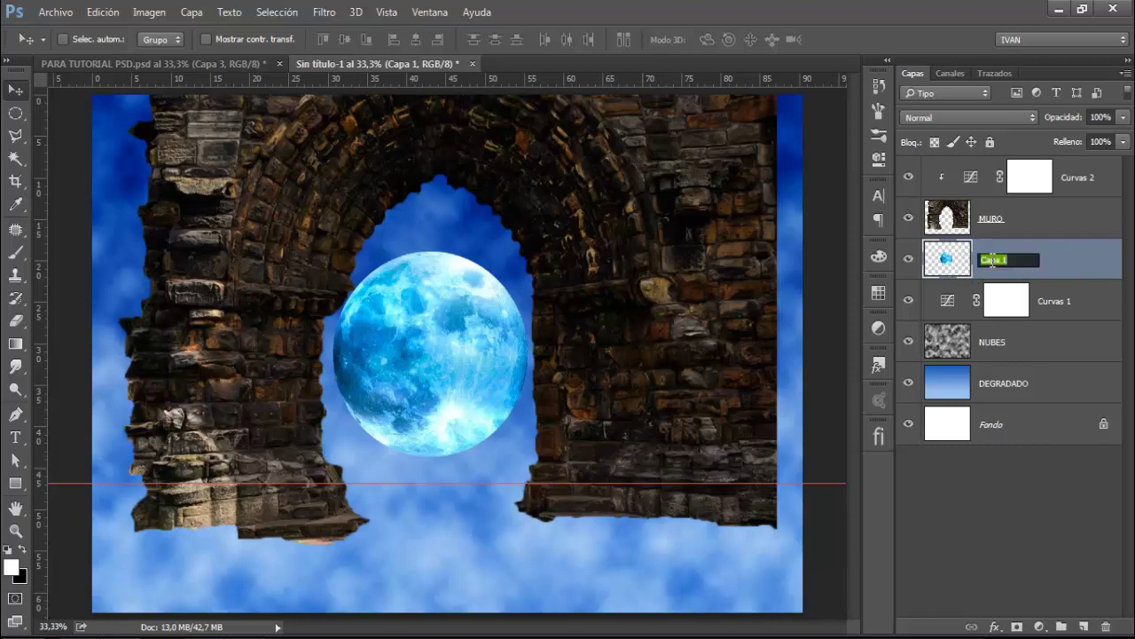
text(LUNA)
key(Return)
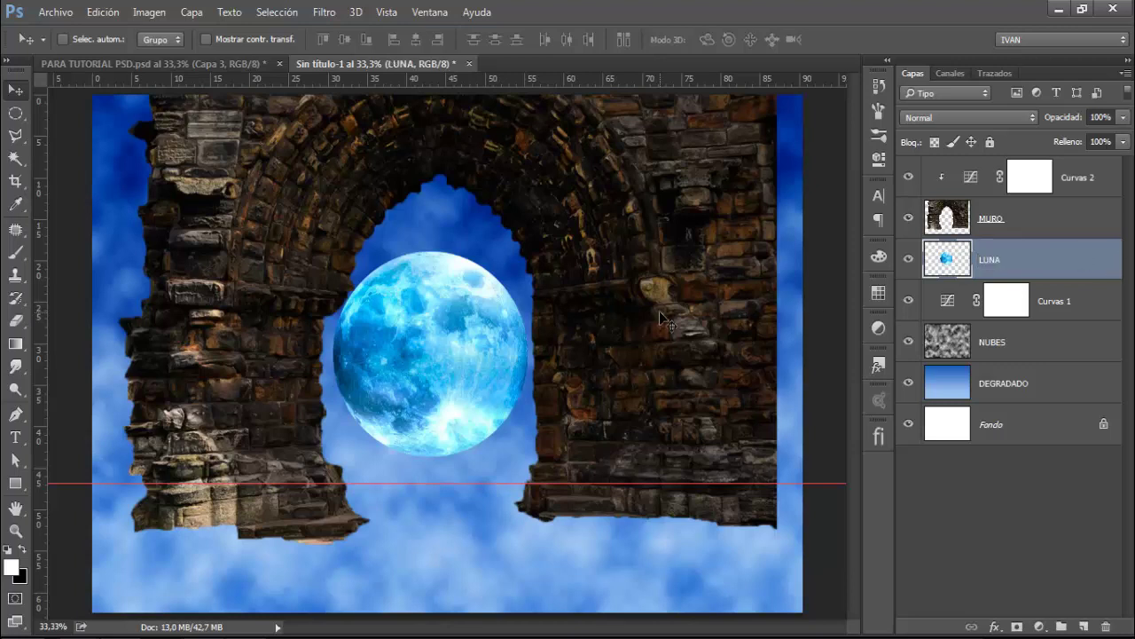
key(ctrl)
Step: Enlarge the moon to about 105% and lower it so its bottom rests on the guide
key(ctrl+t)
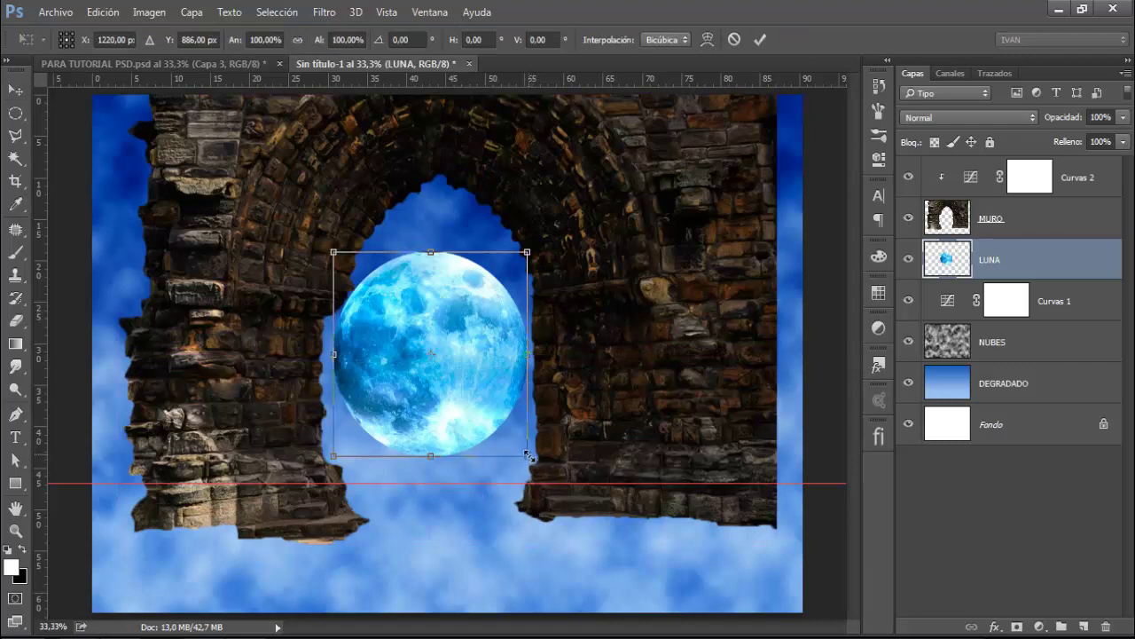
drag(528, 455, 538, 468)
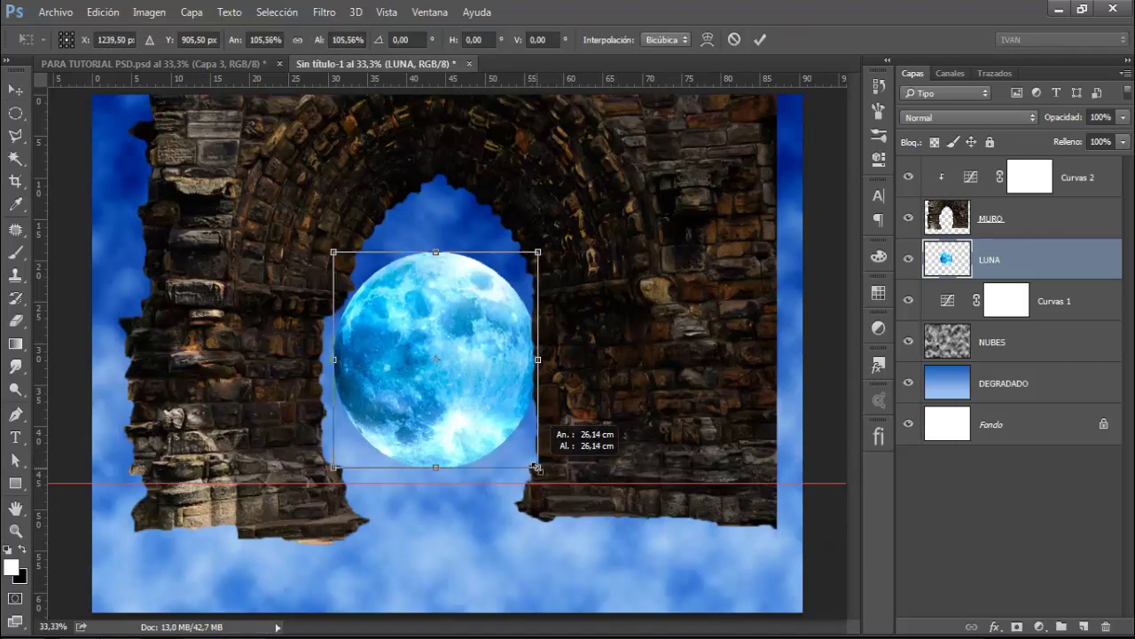
click(762, 39)
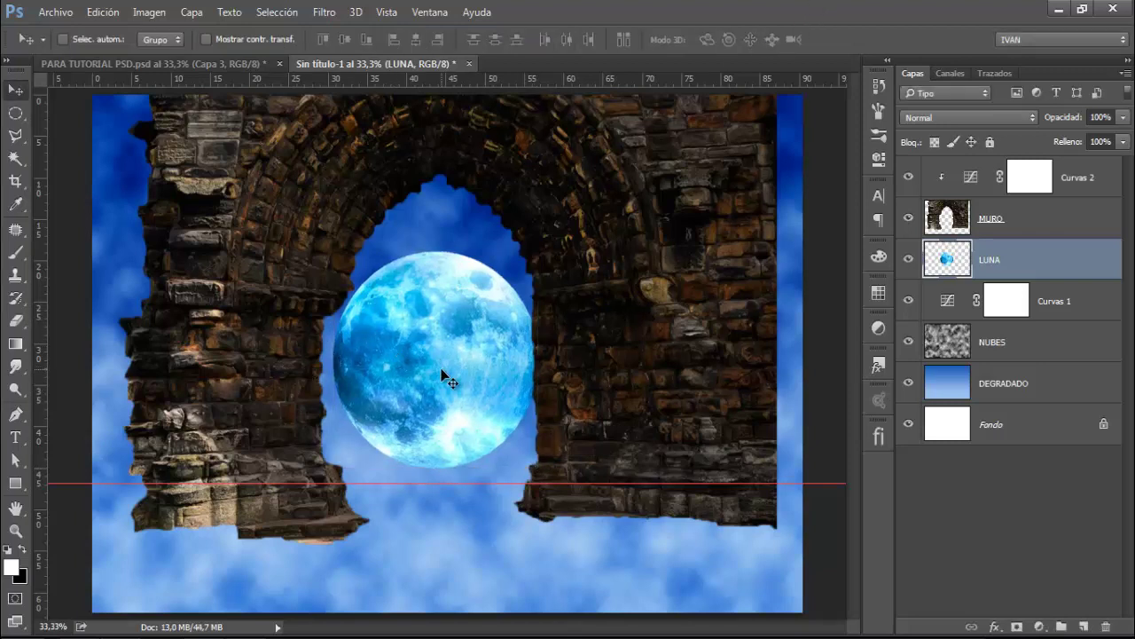
drag(442, 373, 432, 391)
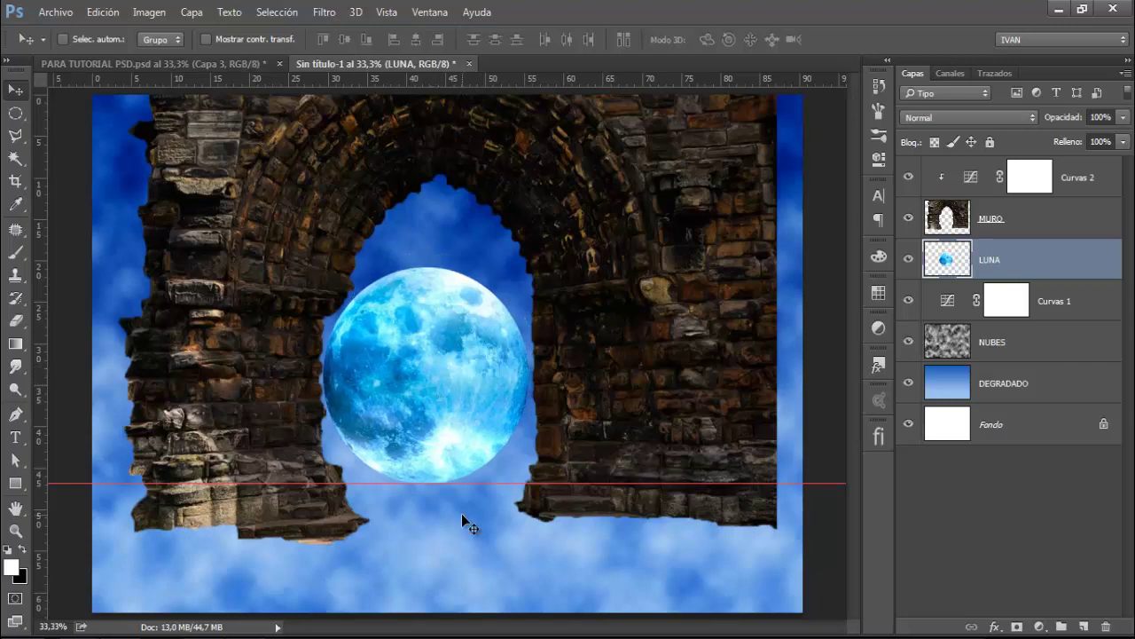
key(Right)
key(Right)
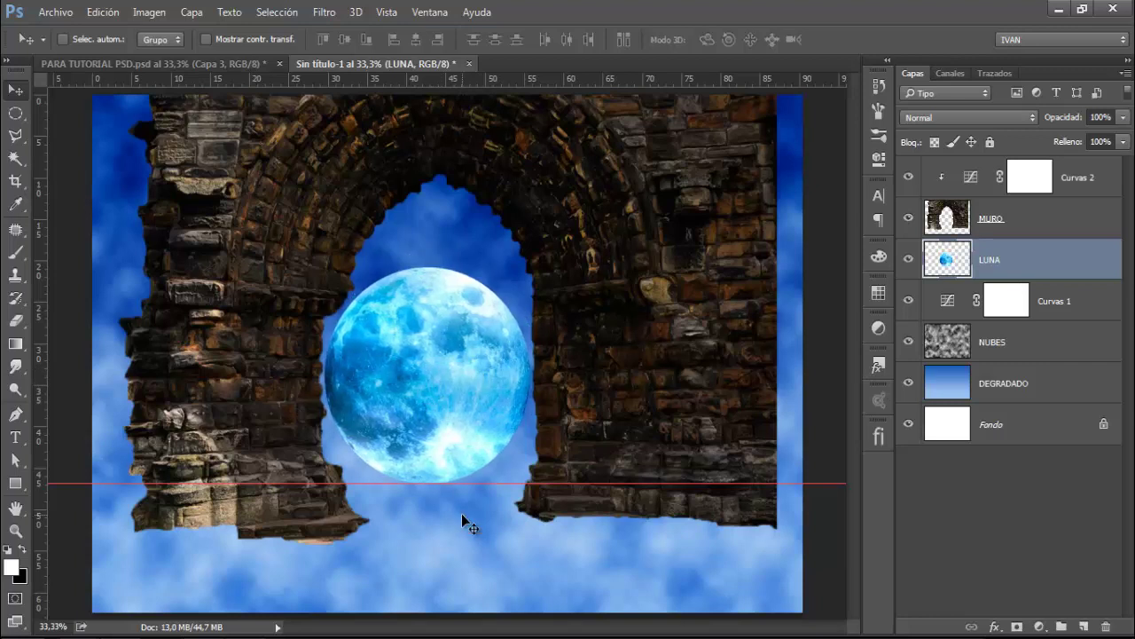
key(Up)
key(Up)
key(Up)
key(Up)
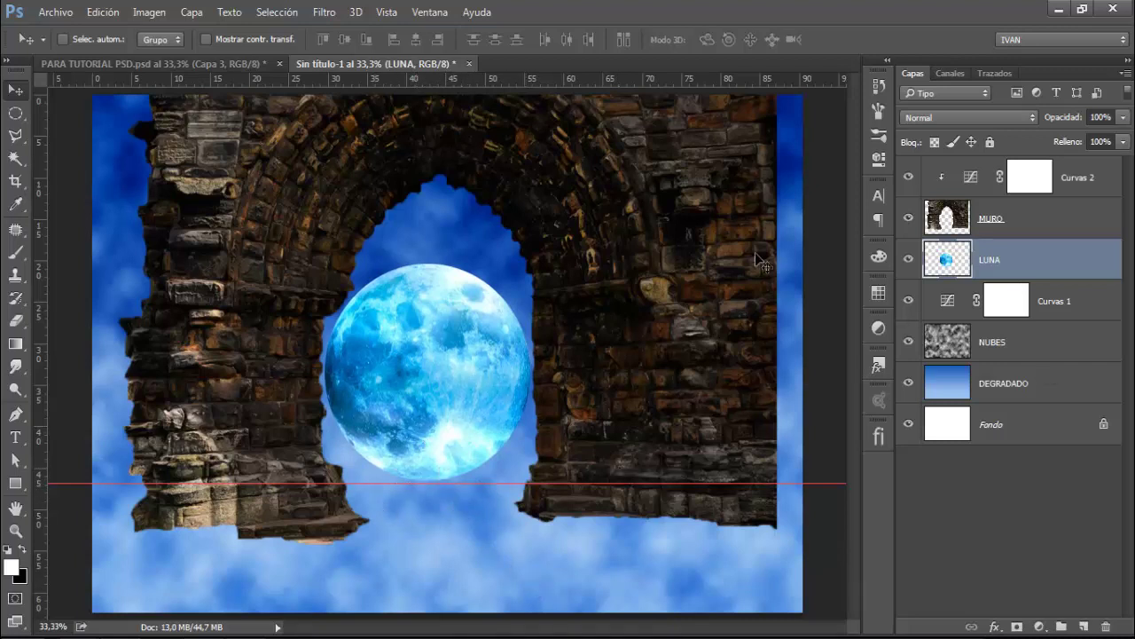
Step: Add an outer glow to LUNA with 60% opacity, 3% spread and 73 px size
right_click(1039, 259)
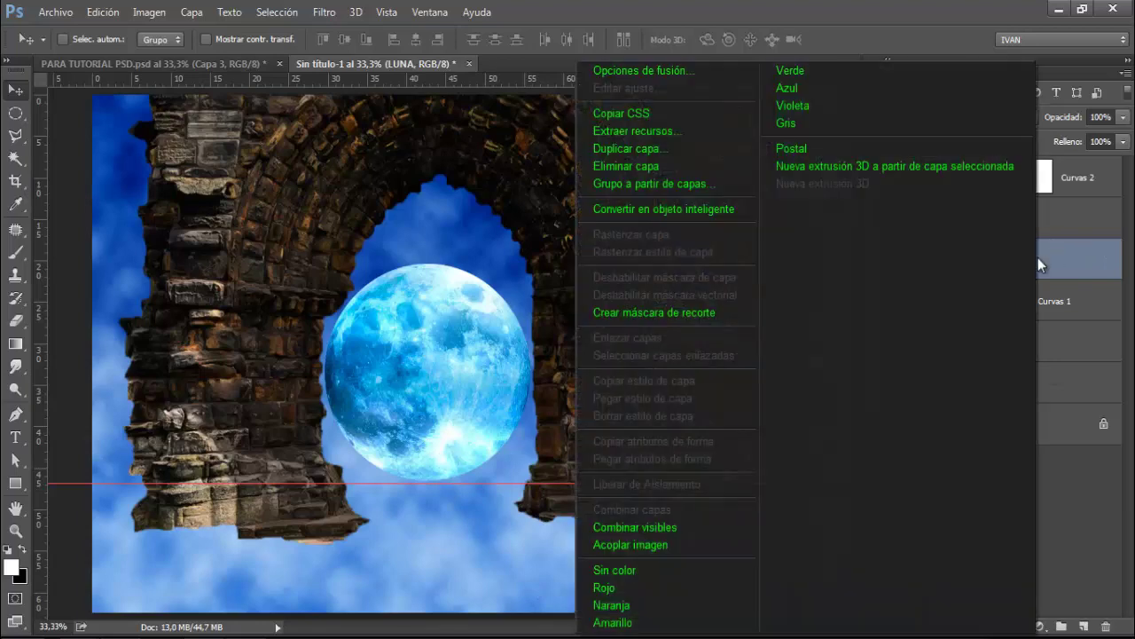
click(705, 76)
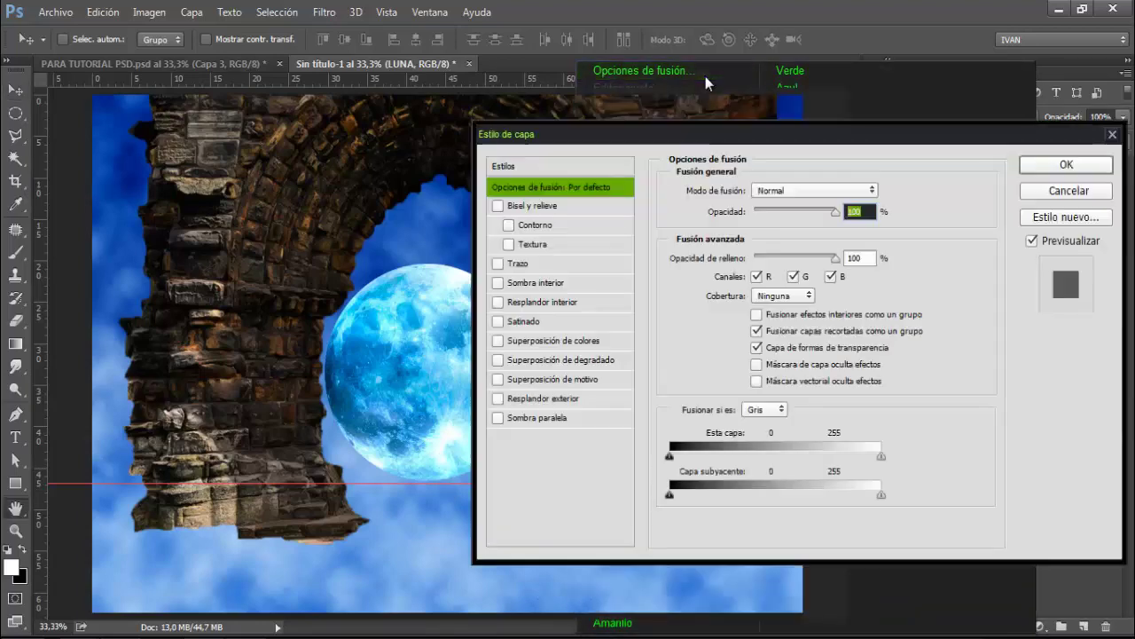
click(604, 401)
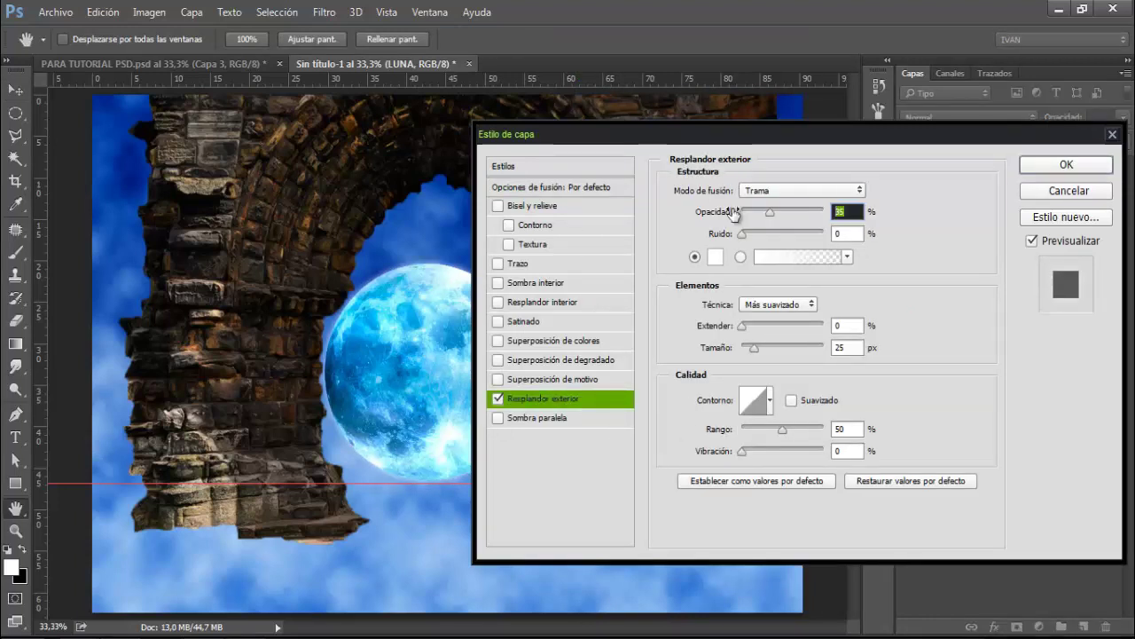
text(60)
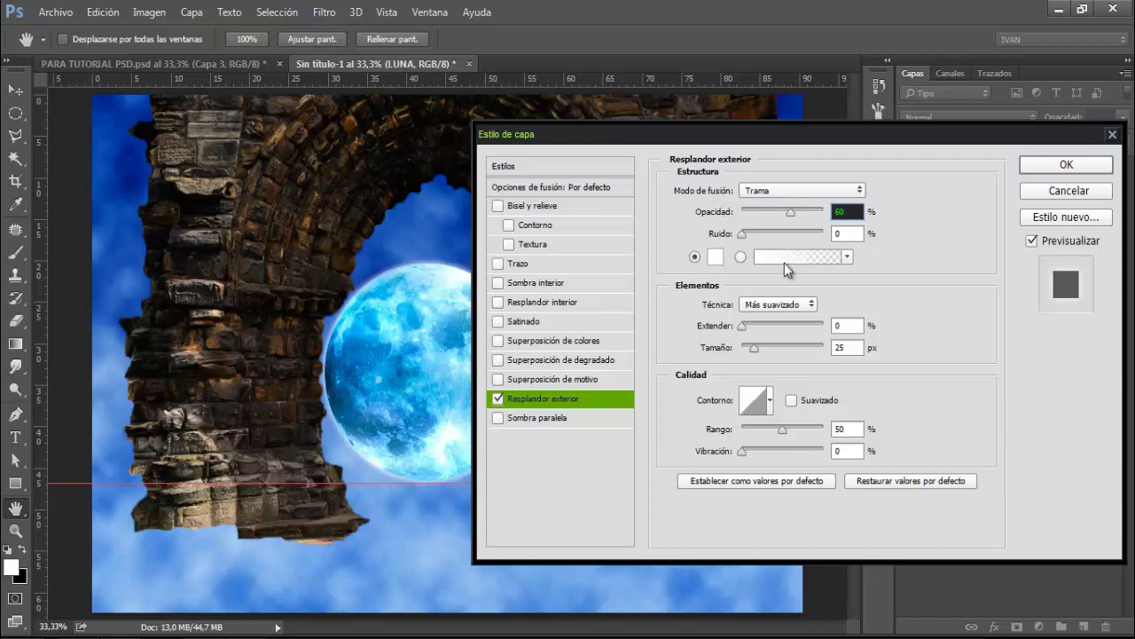
click(845, 326)
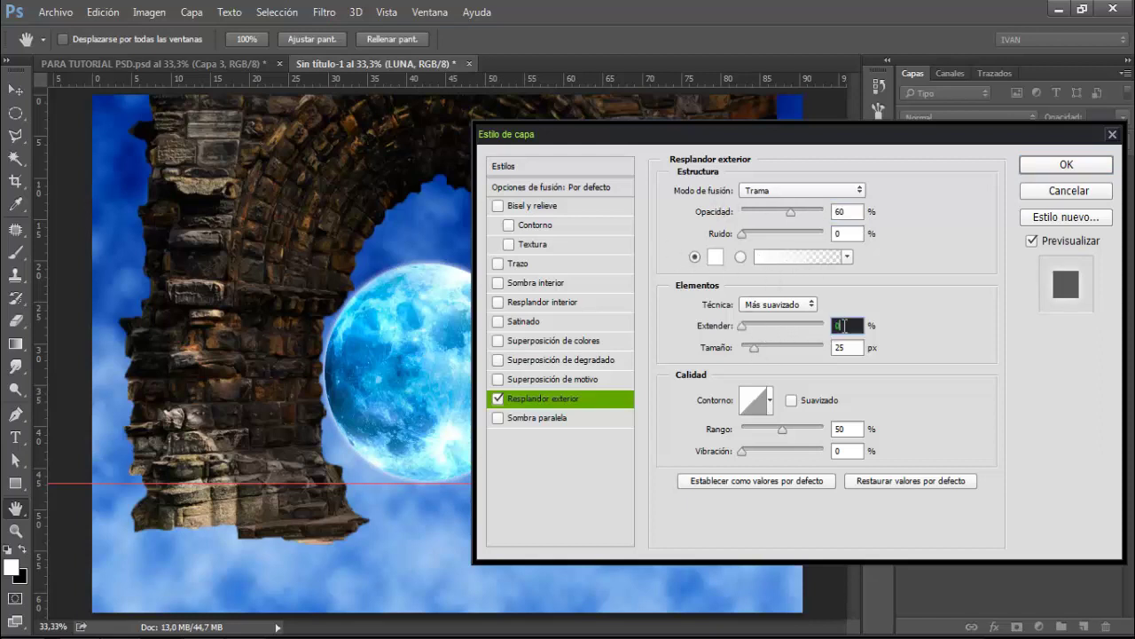
text(3)
click(849, 349)
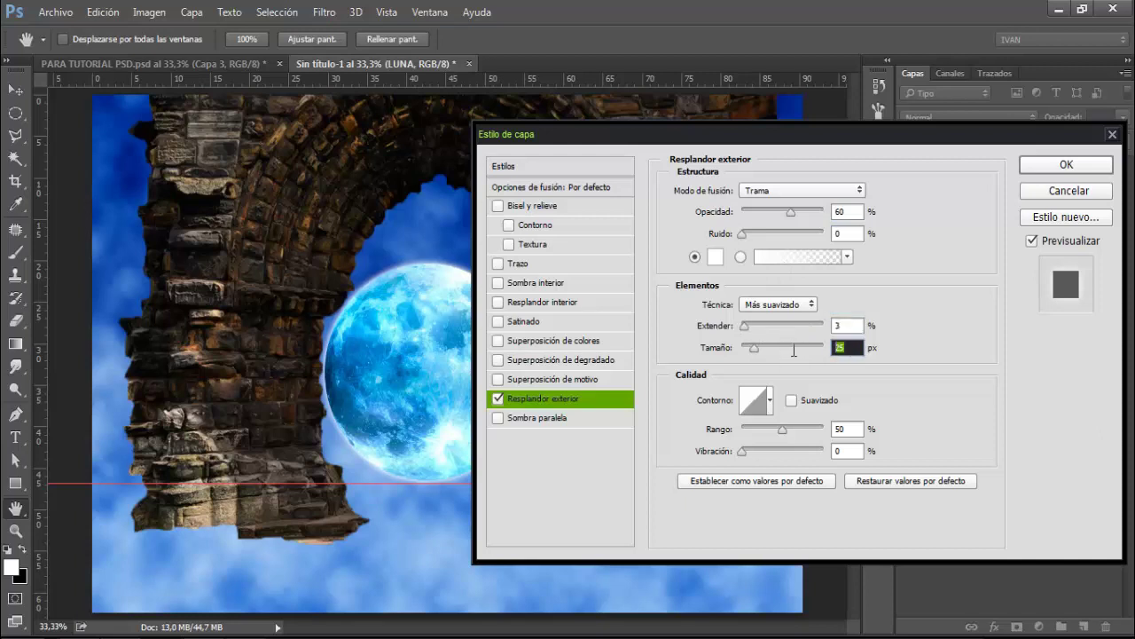
text(7)
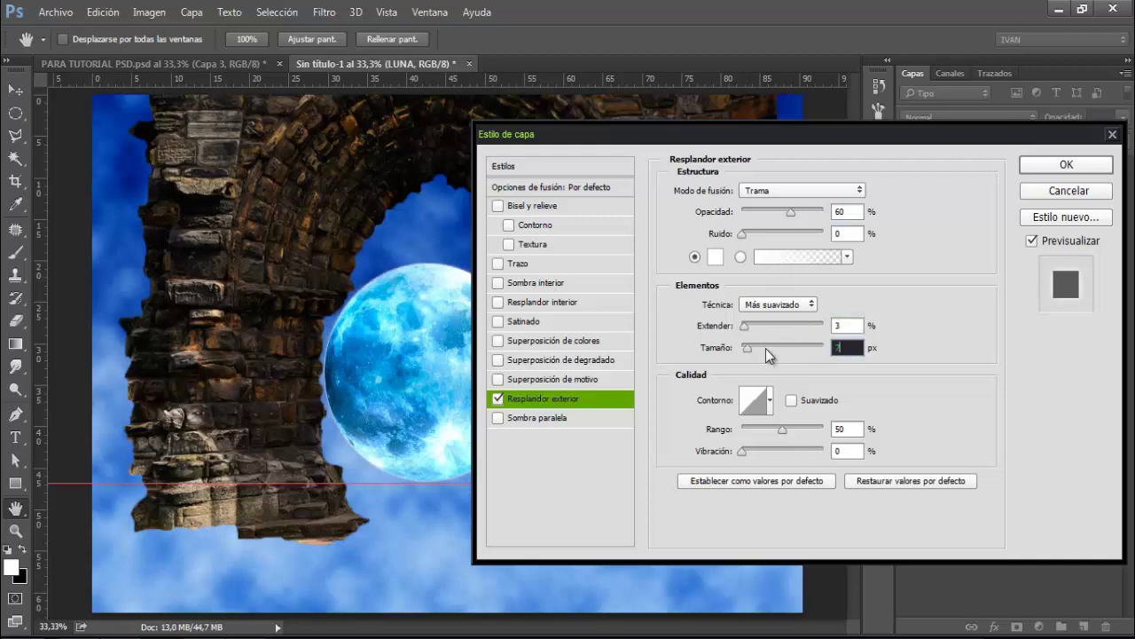
text(3)
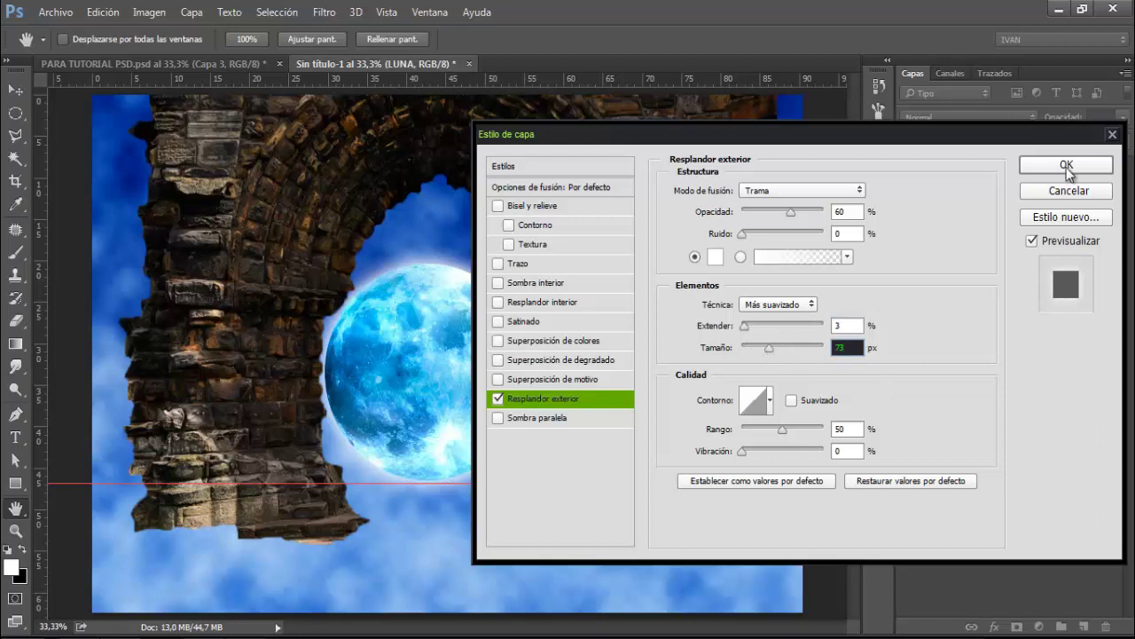
click(1067, 167)
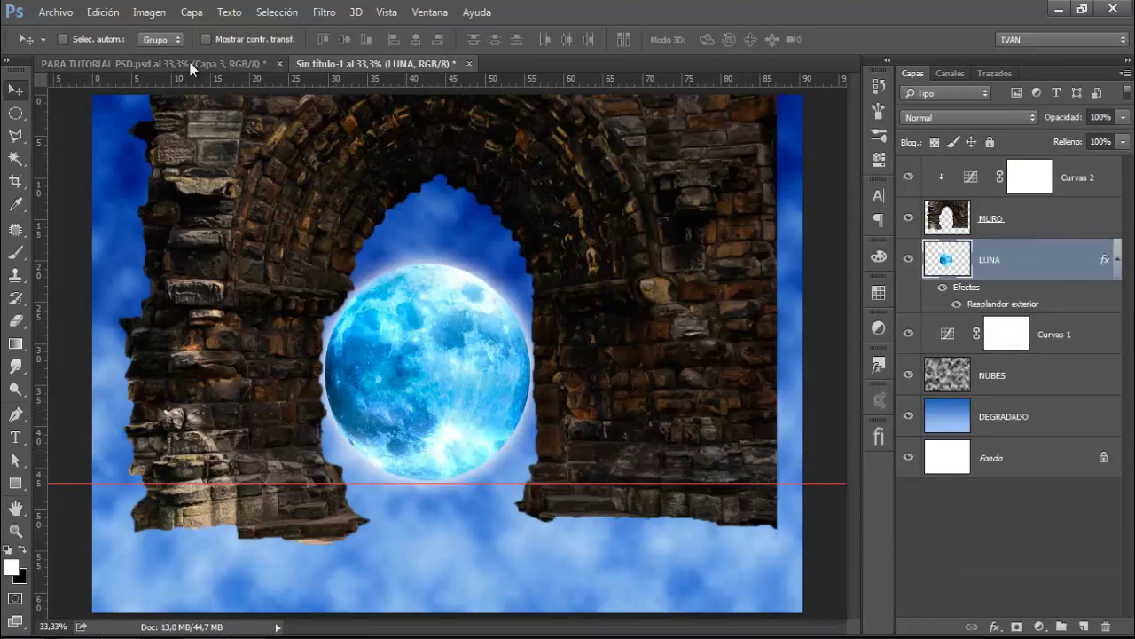
Step: Open modelo recortada pluma.png and drag the woman-on-rock layer into Sin título-1
click(71, 17)
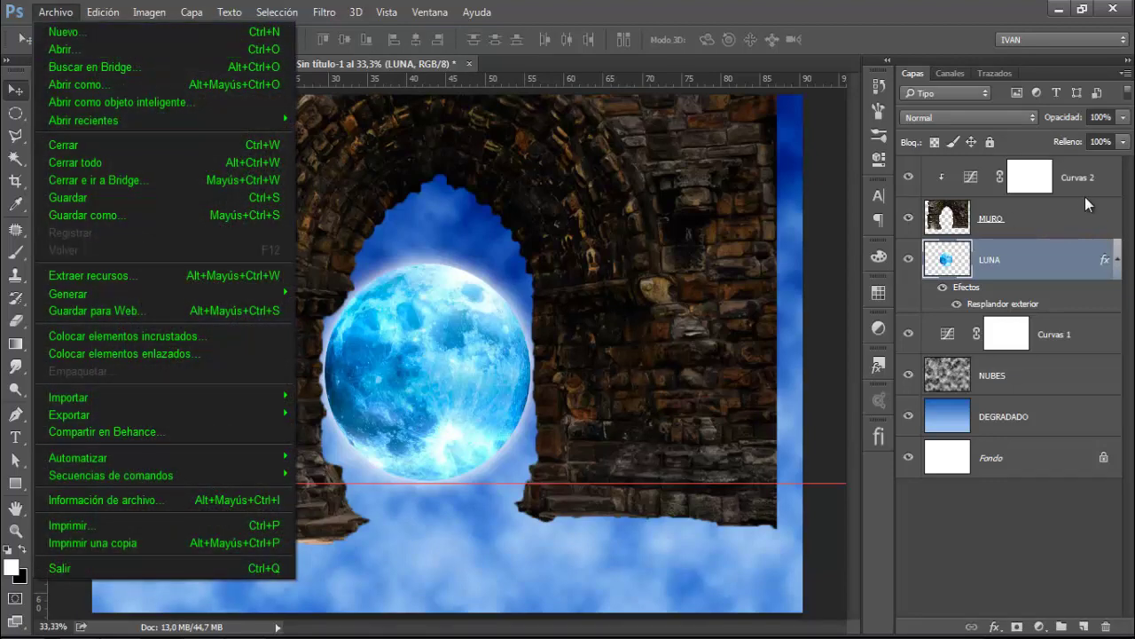
click(1055, 180)
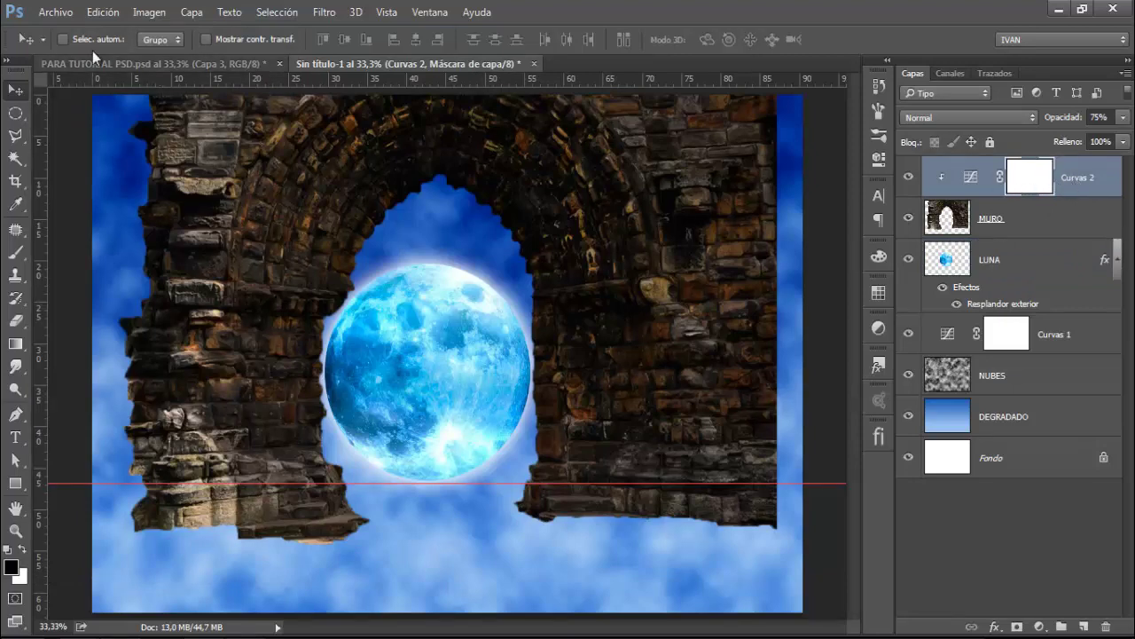
click(60, 13)
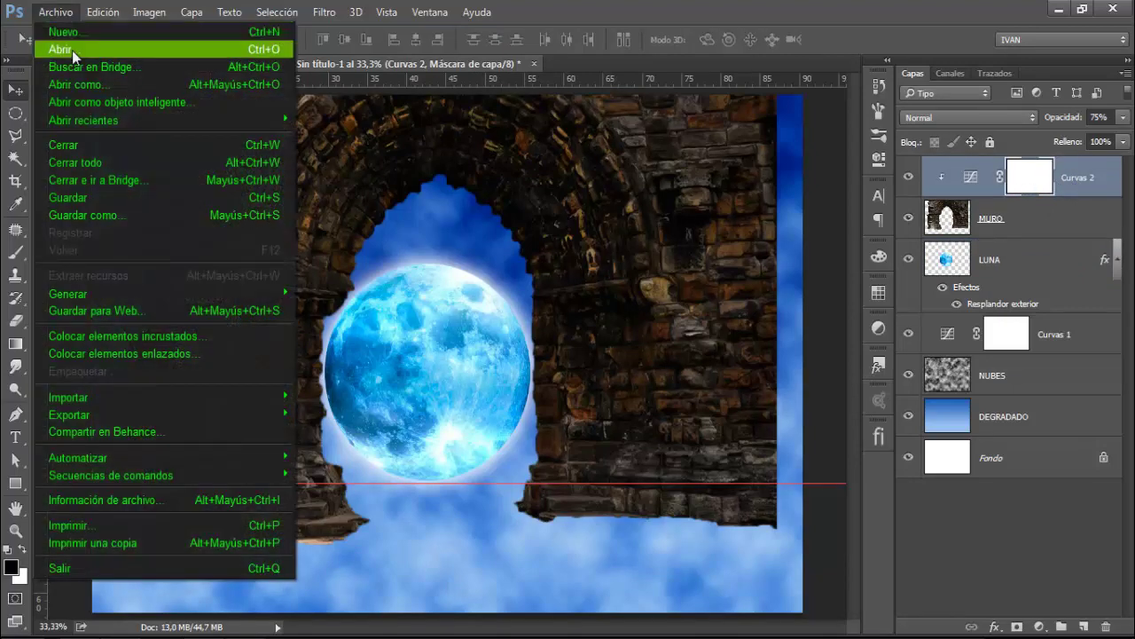
click(72, 49)
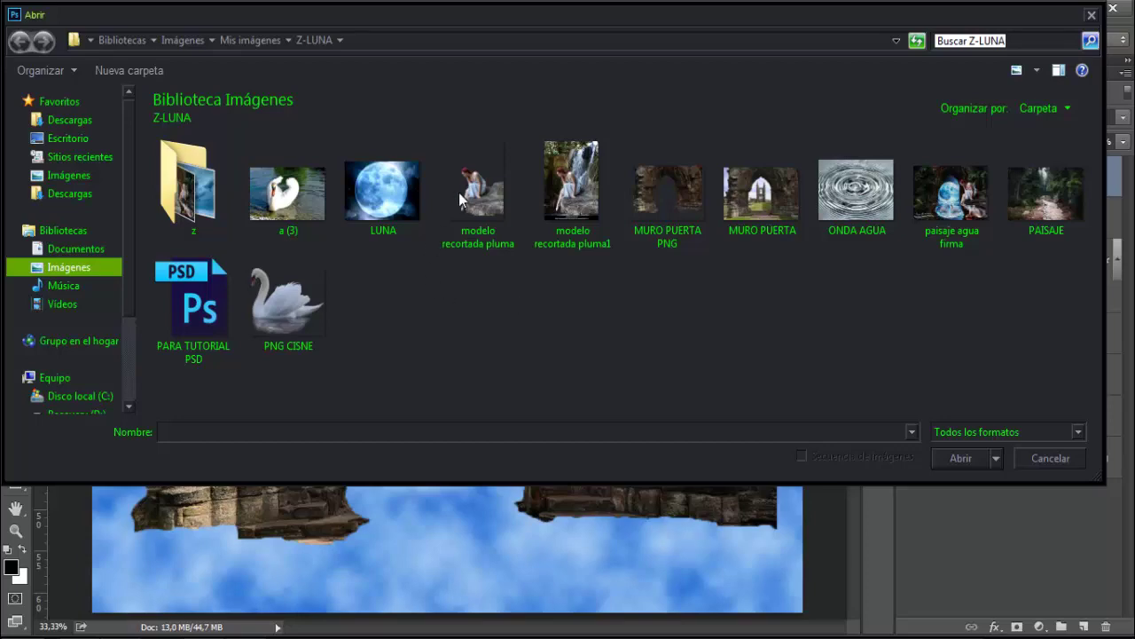
double_click(483, 199)
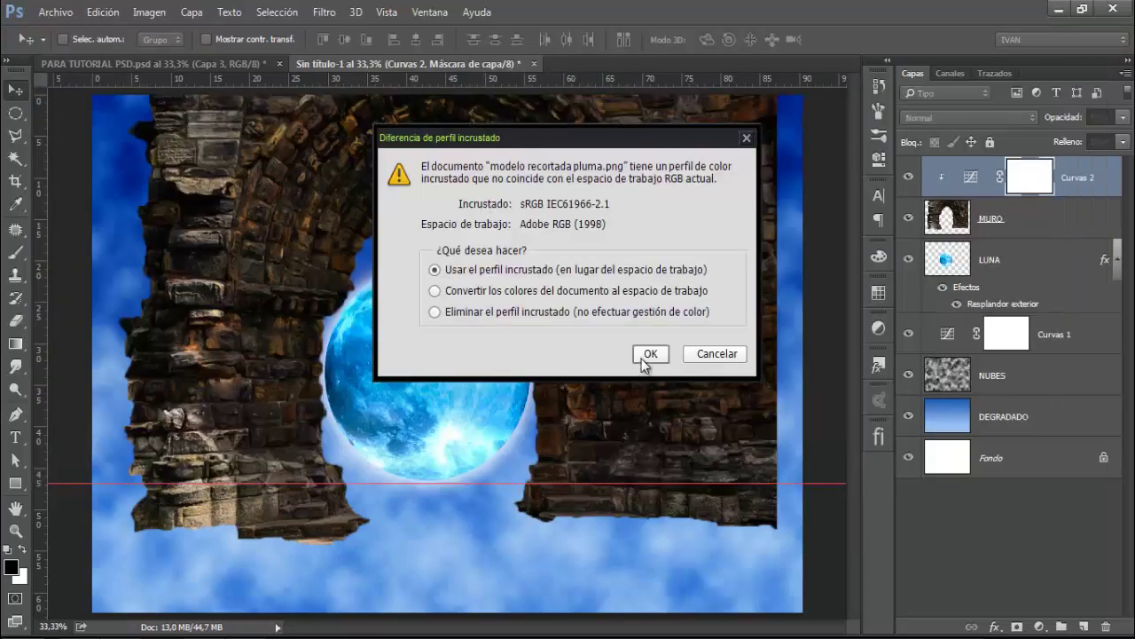
click(642, 356)
key(x)
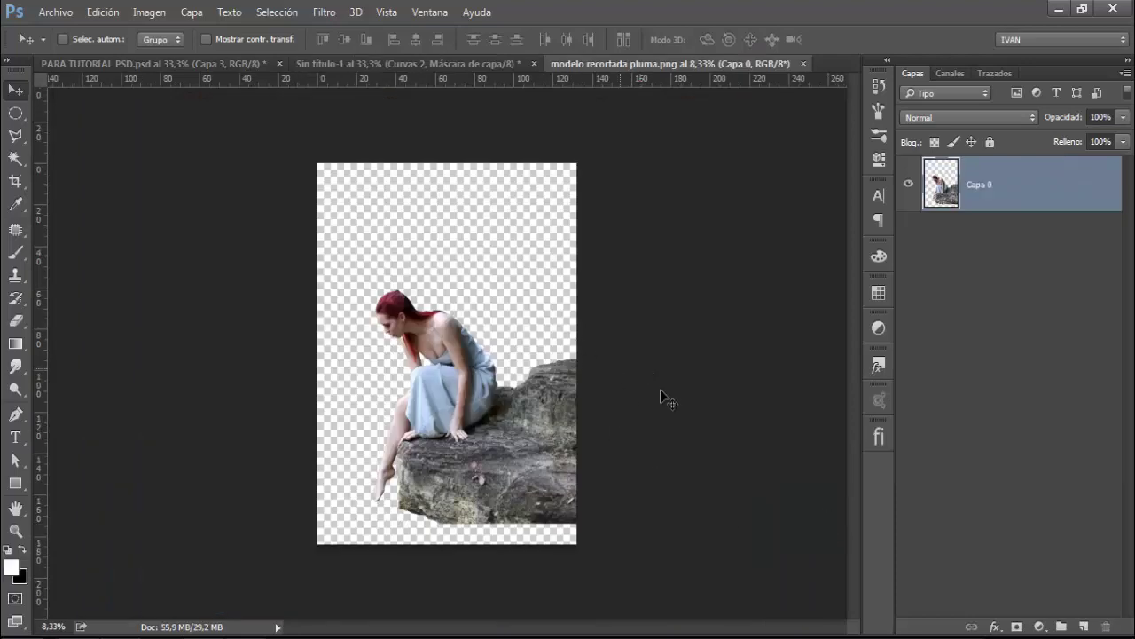
mouse_move(541, 458)
mouse_down()
mouse_move(472, 68)
mouse_move(483, 334)
mouse_up()
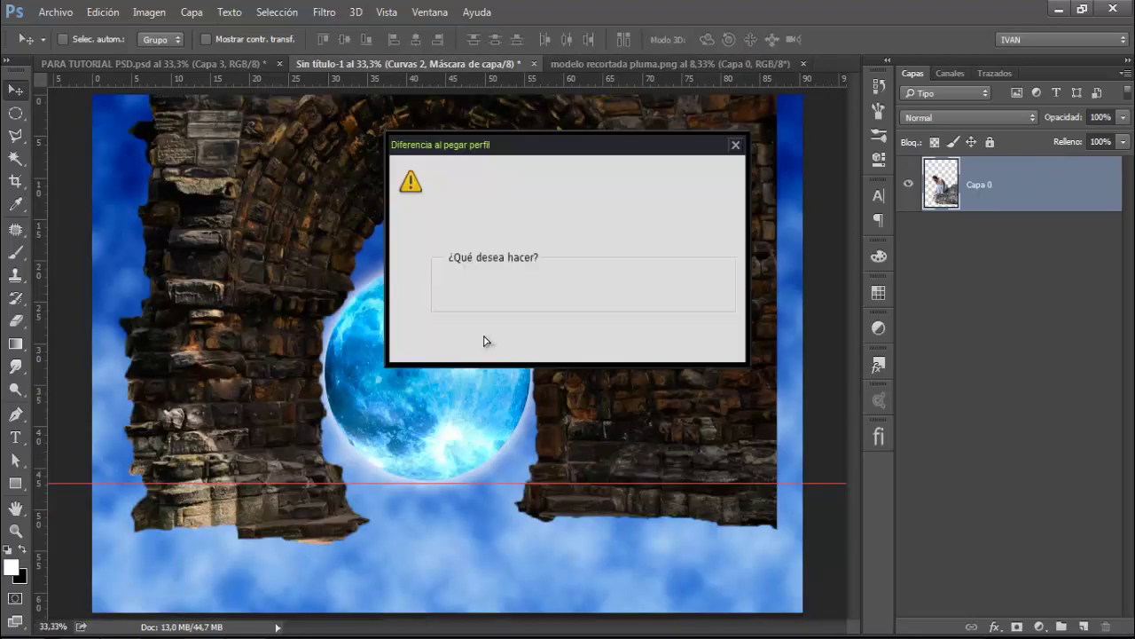
click(640, 342)
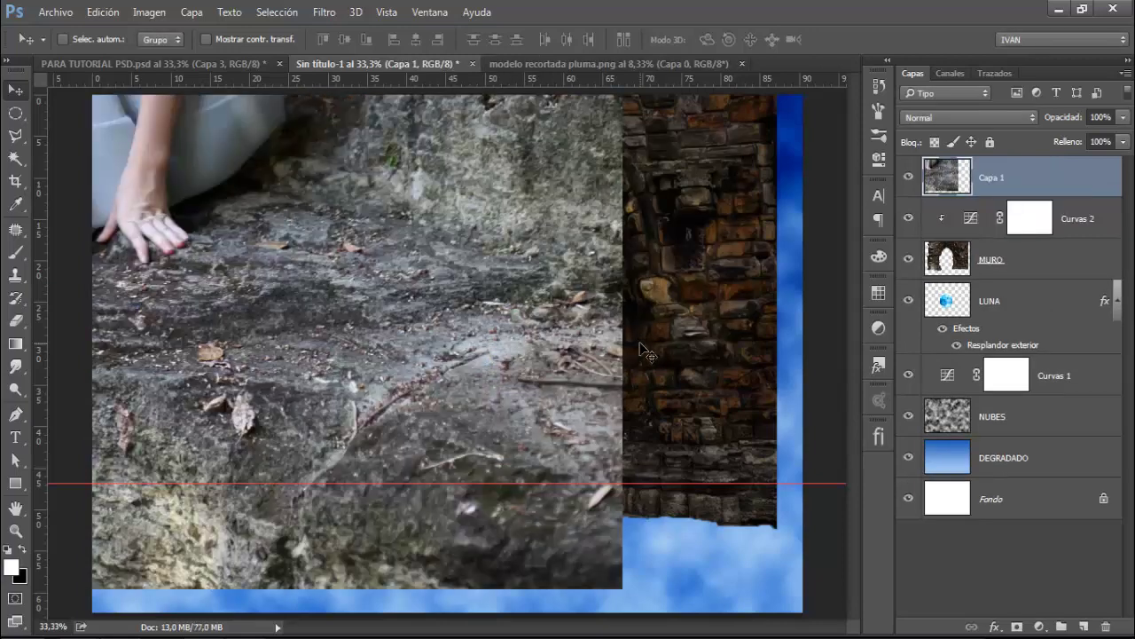
Step: Scale the woman-on-rock layer proportionally to 31%
key(ctrl+t)
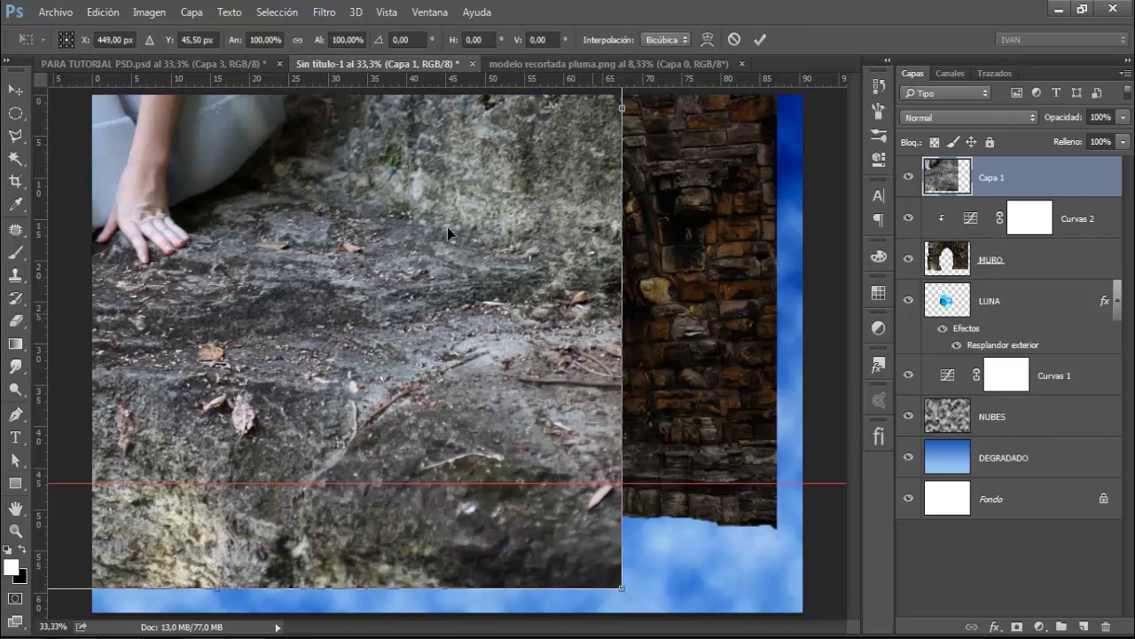
click(298, 41)
click(262, 41)
text(31)
key(Return)
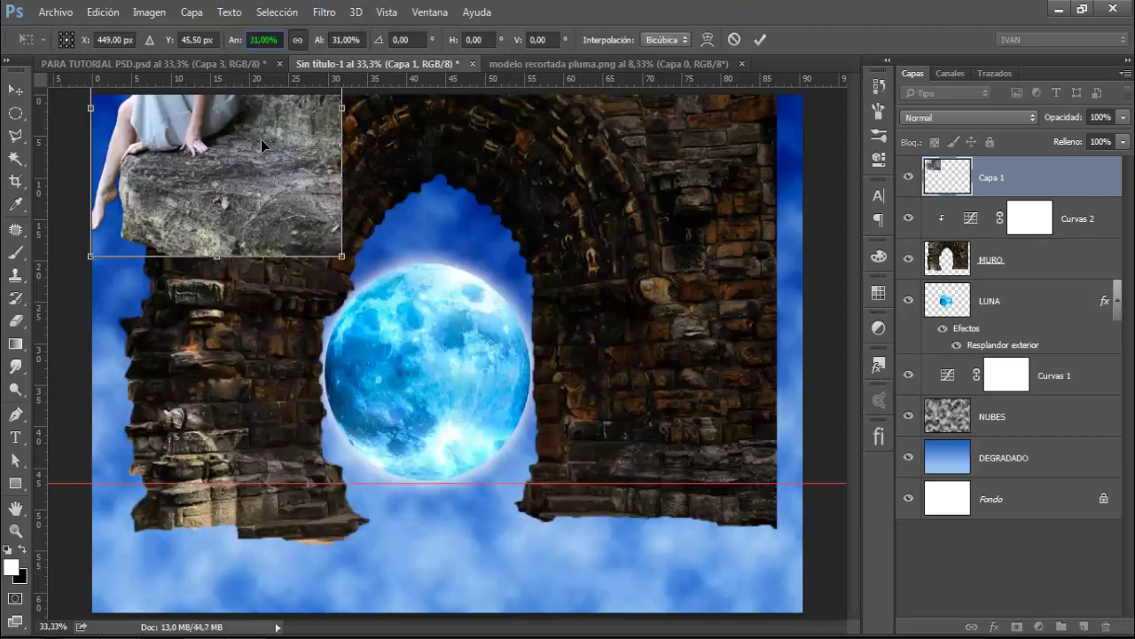
click(760, 39)
Step: Place the woman at the arch's right side beside the moon, nudging her into position
drag(239, 164, 700, 387)
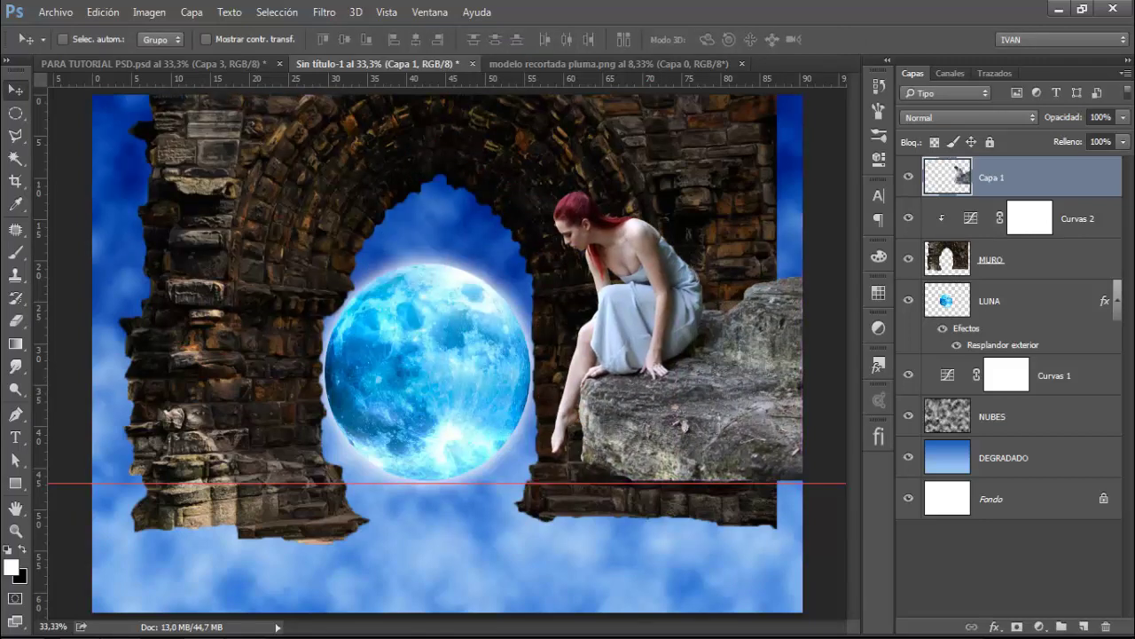
key(shift+Down)
key(shift+Down)
key(shift+Down)
key(shift+Down)
key(shift+Down)
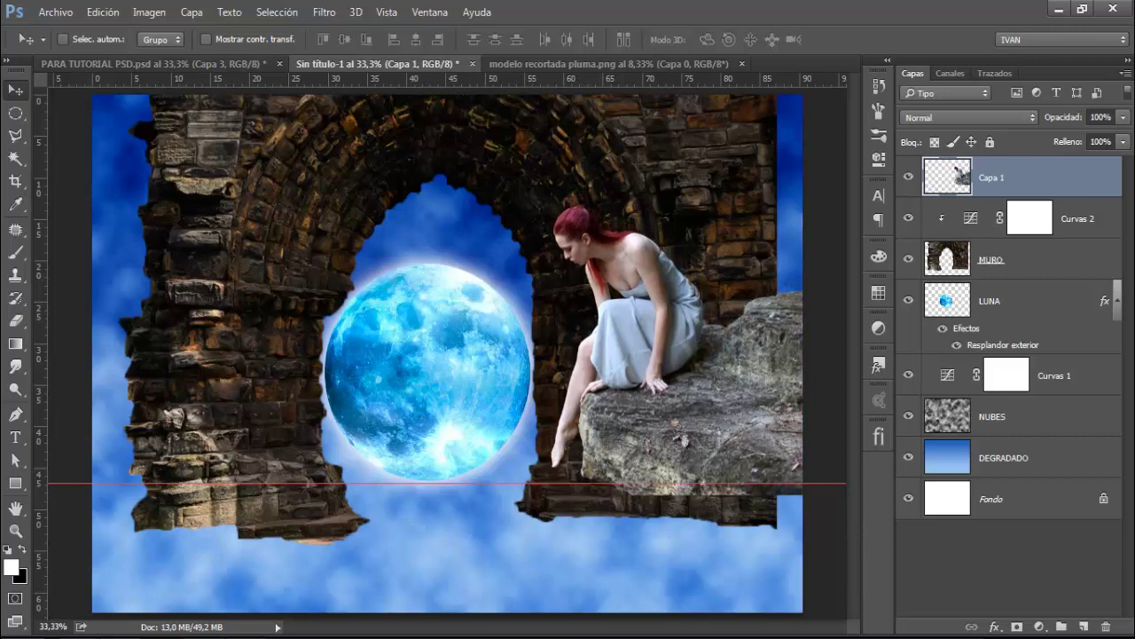
key(shift+Down)
key(shift+Down)
key(shift+Down)
key(shift+Down)
key(shift+Down)
key(shift+Down)
key(shift+Down)
key(shift+Down)
key(shift+Down)
key(shift+Down)
key(shift+Down)
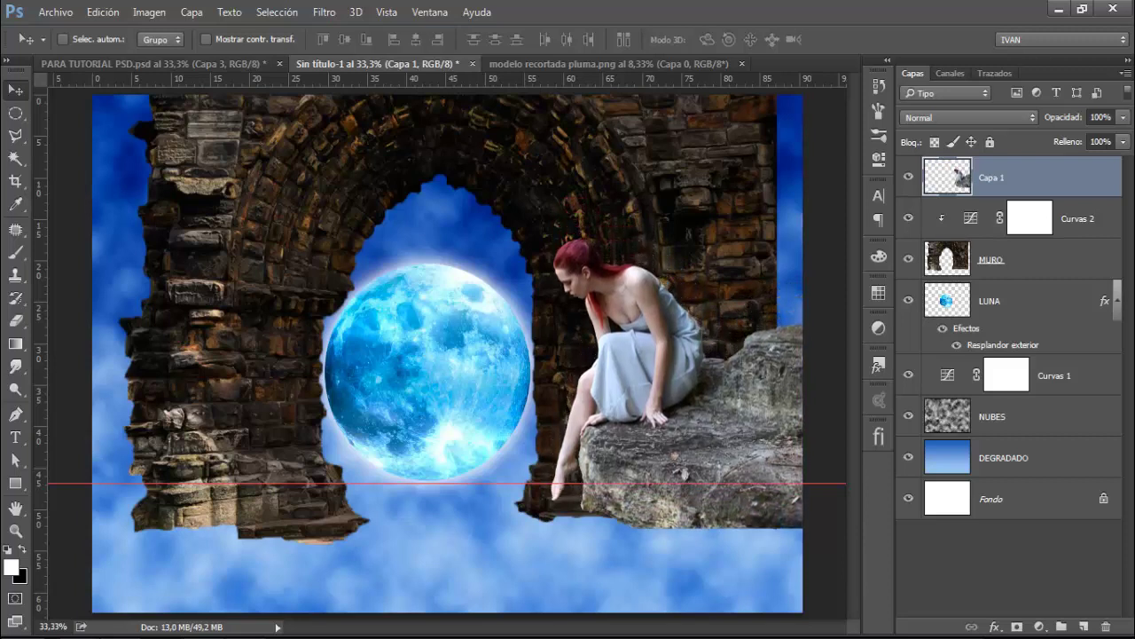
key(shift+Right)
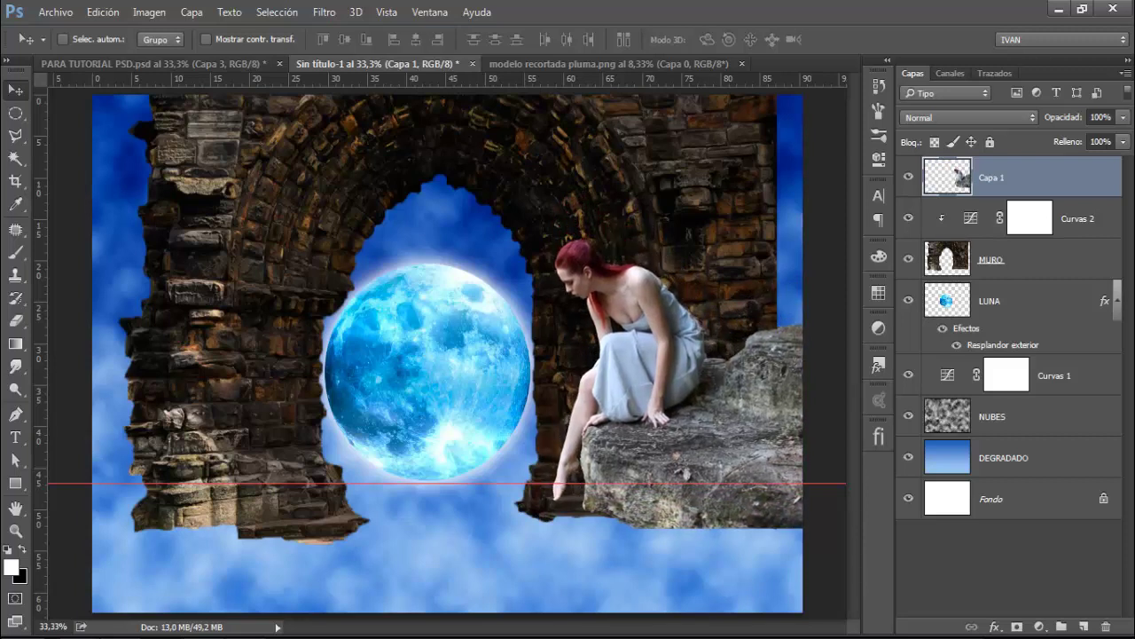
key(shift+Right)
key(shift+Right)
key(shift+Right)
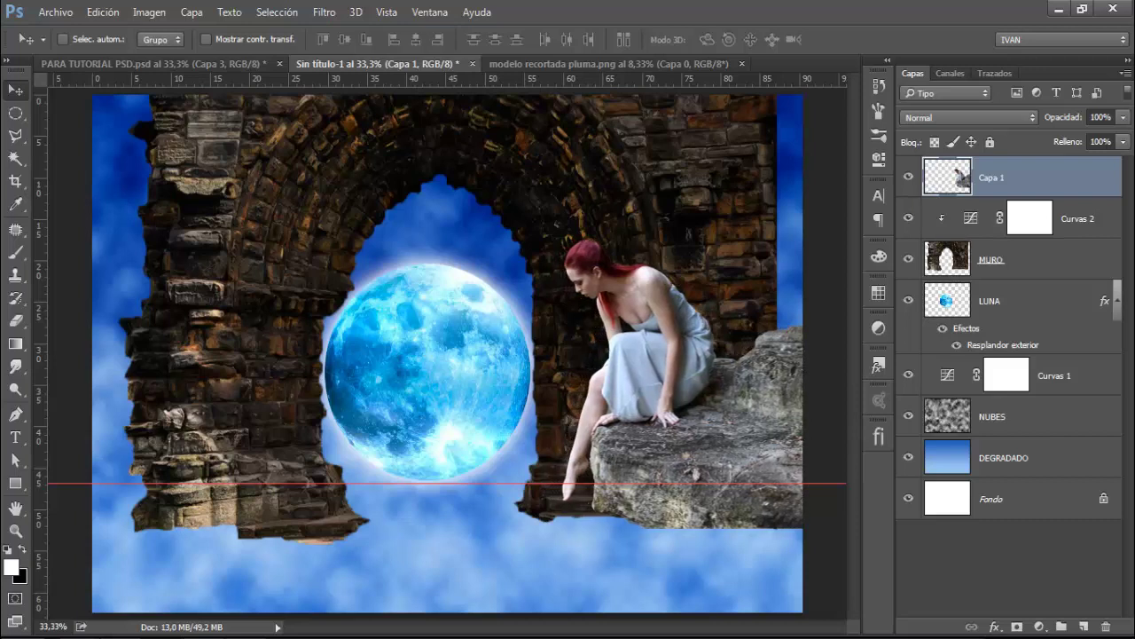
key(shift+Left)
key(shift+Left)
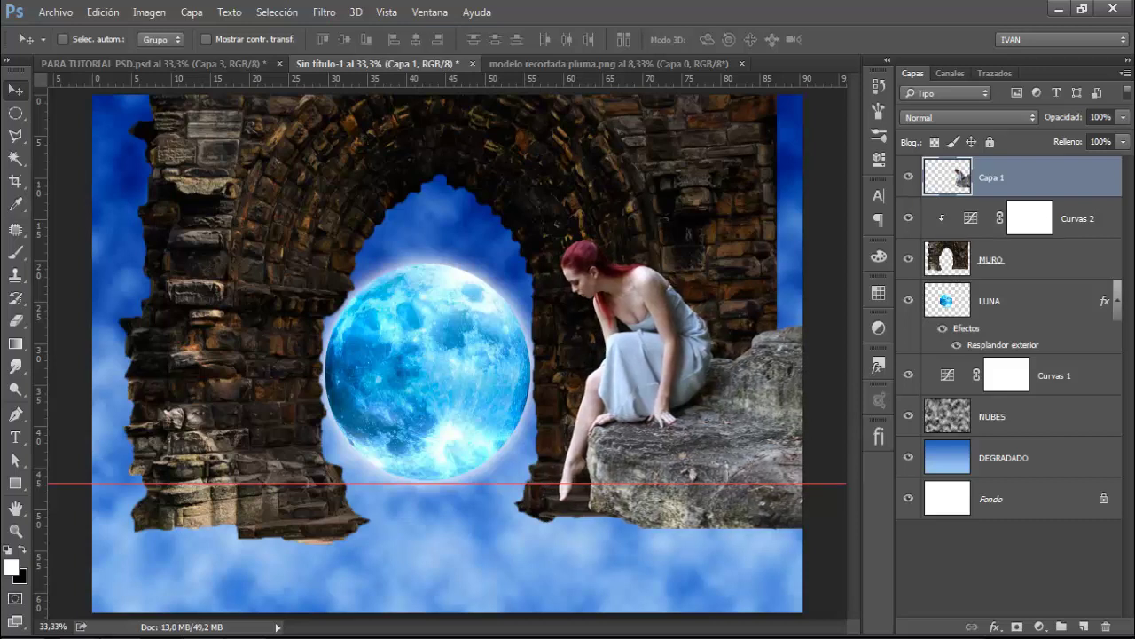
key(shift+Left)
key(shift+Left)
key(shift+Down)
key(shift+Down)
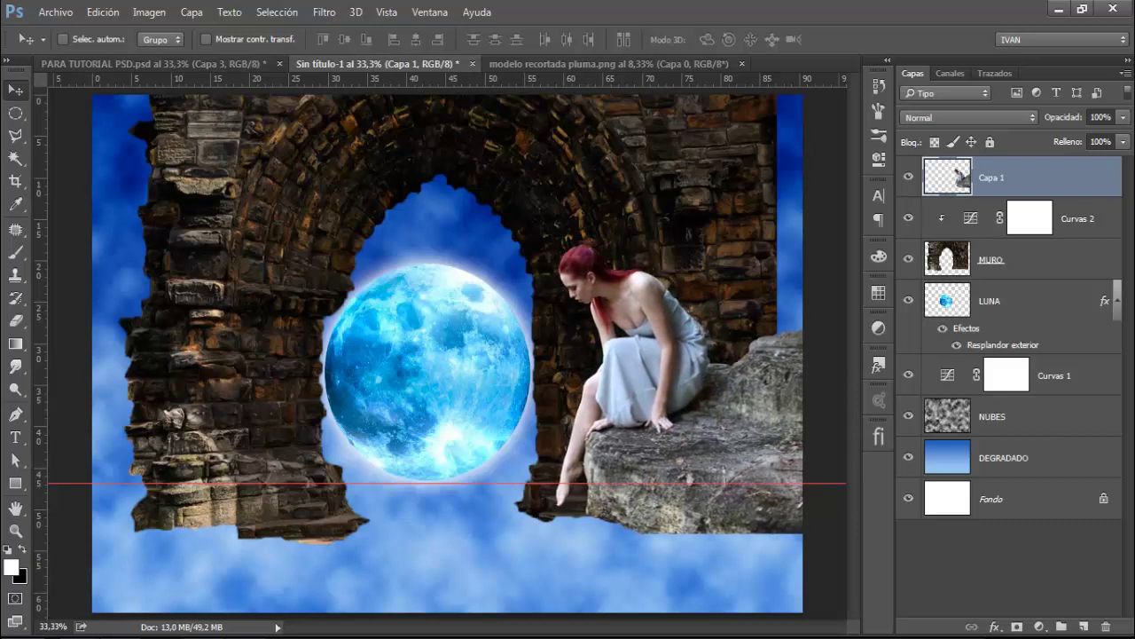
key(shift+Down)
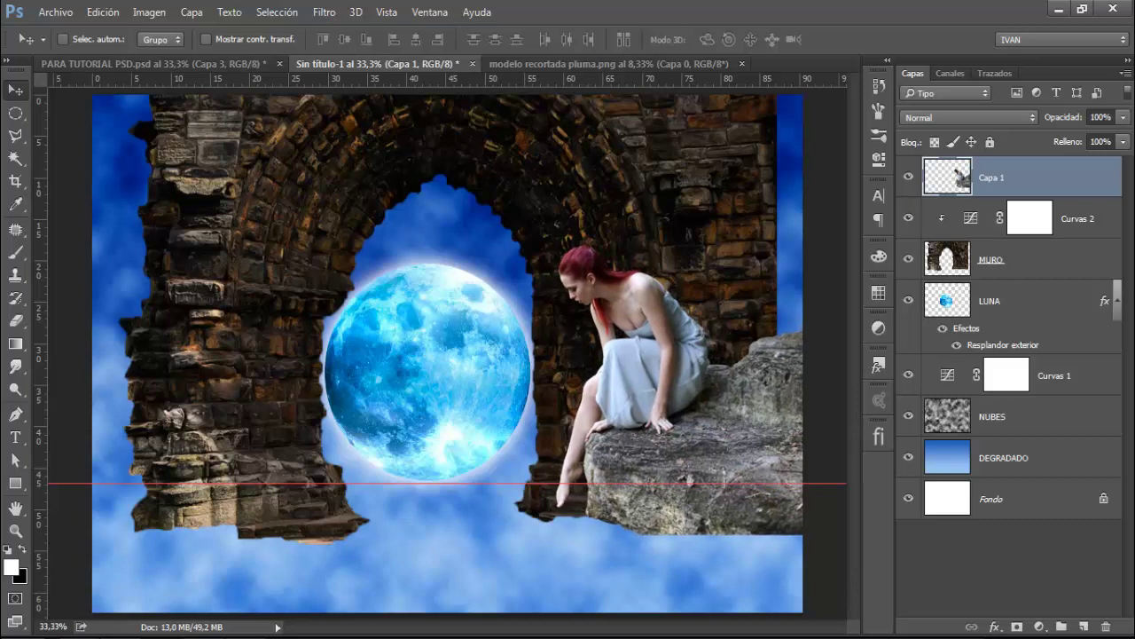
key(shift+Left)
key(shift+Up)
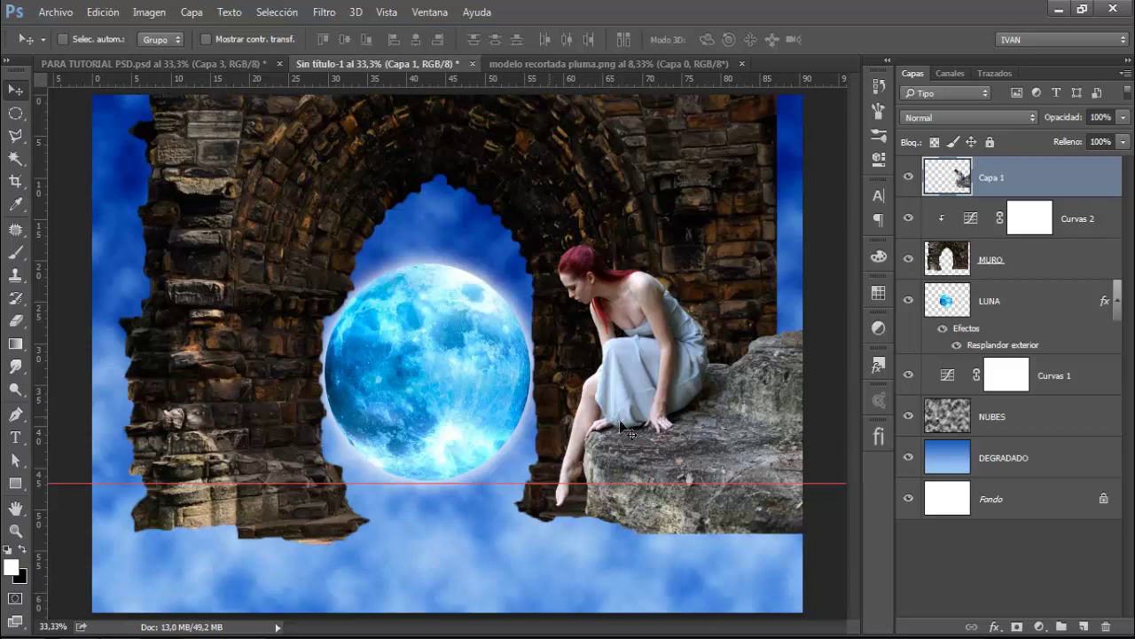
Step: Rename the woman-on-rock layer to MODELO
double_click(992, 179)
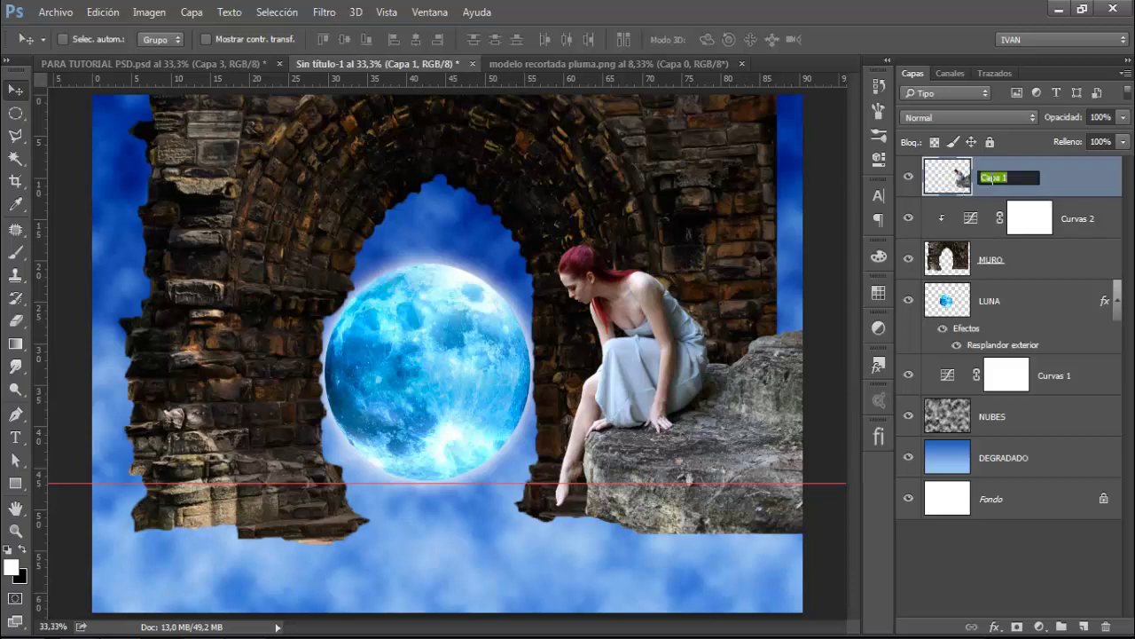
text(MODELO)
key(Return)
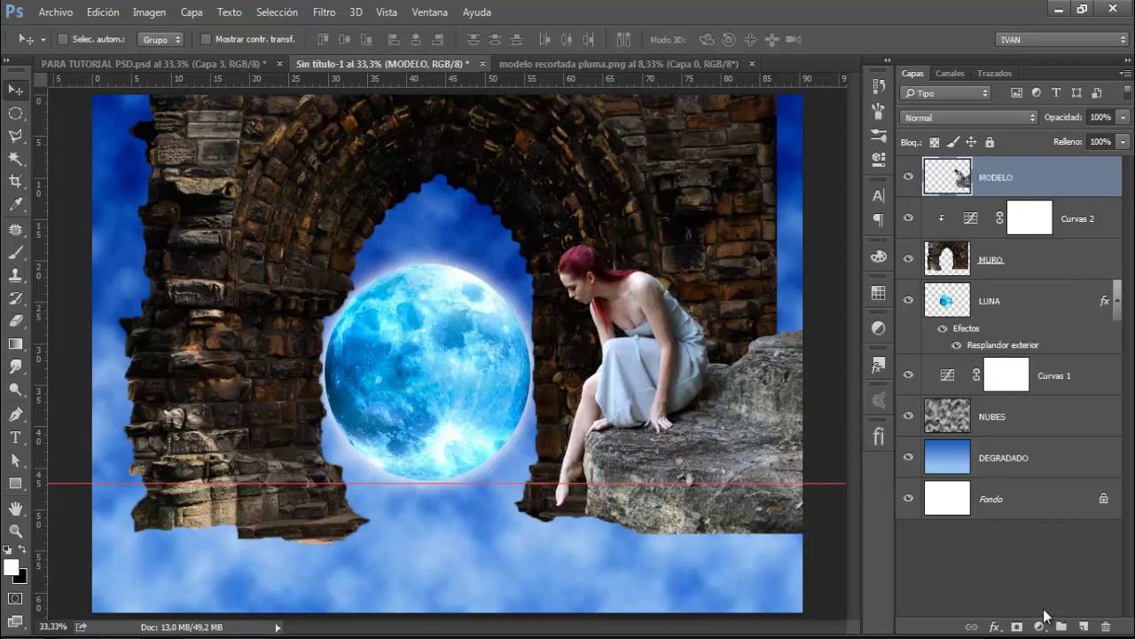
Step: Add a Curves adjustment clipped to MODELO and pull the curve down to darken it
click(1040, 626)
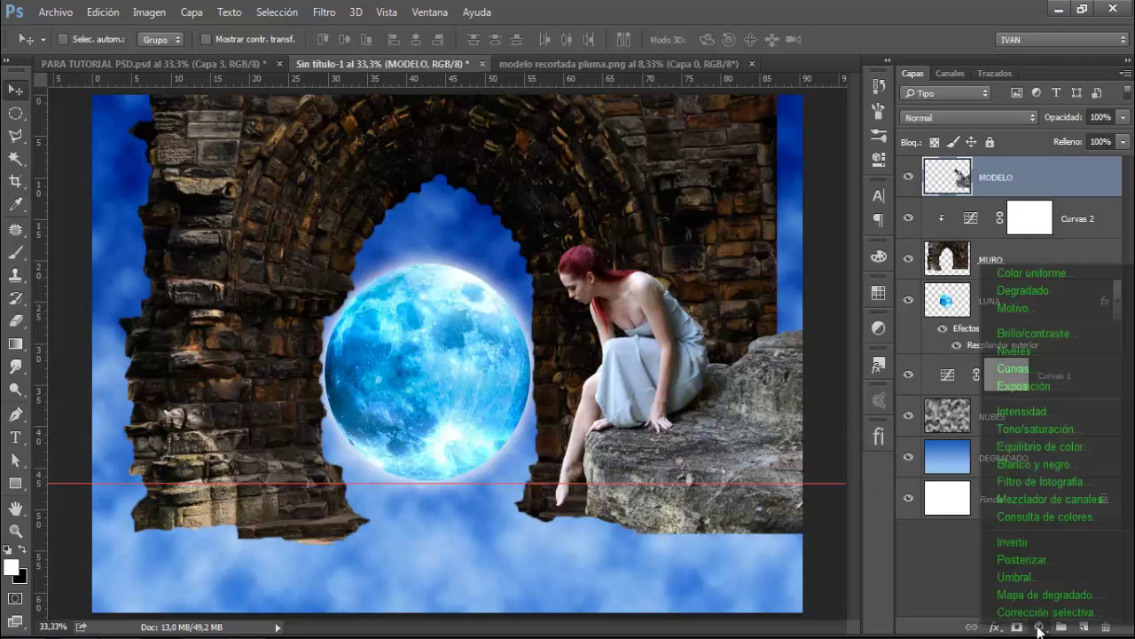
click(1020, 369)
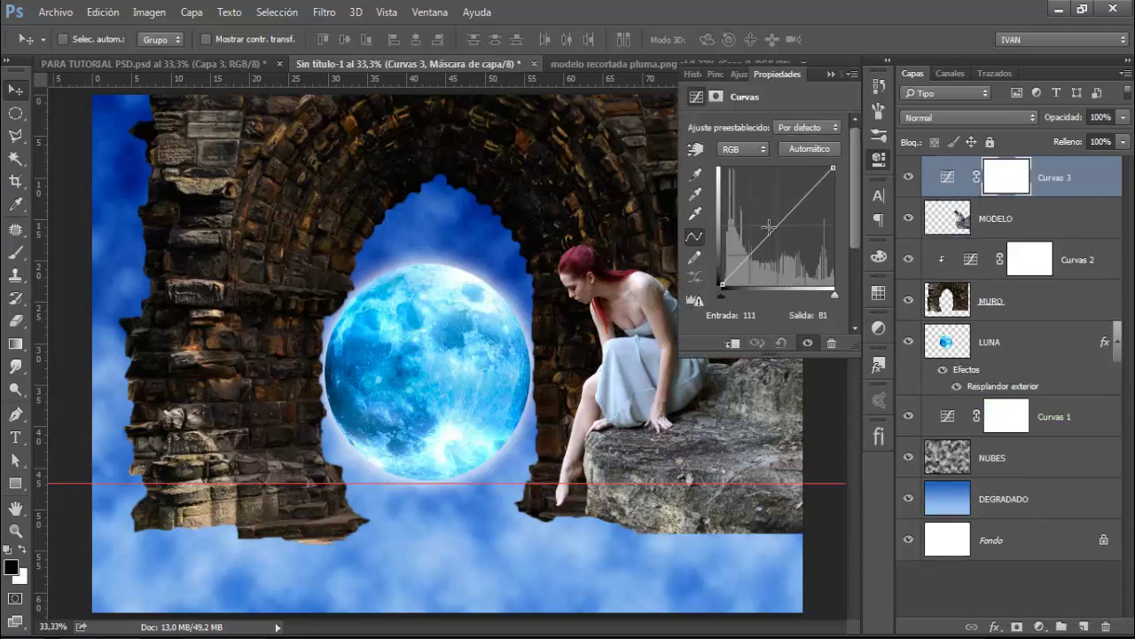
click(735, 344)
click(771, 235)
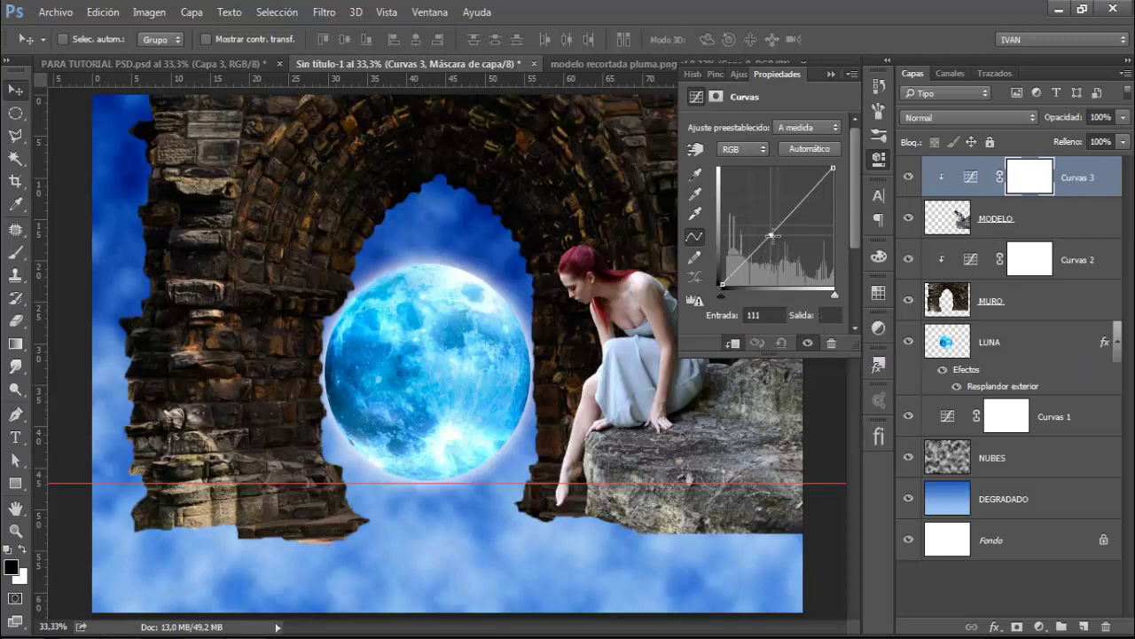
drag(772, 235, 780, 255)
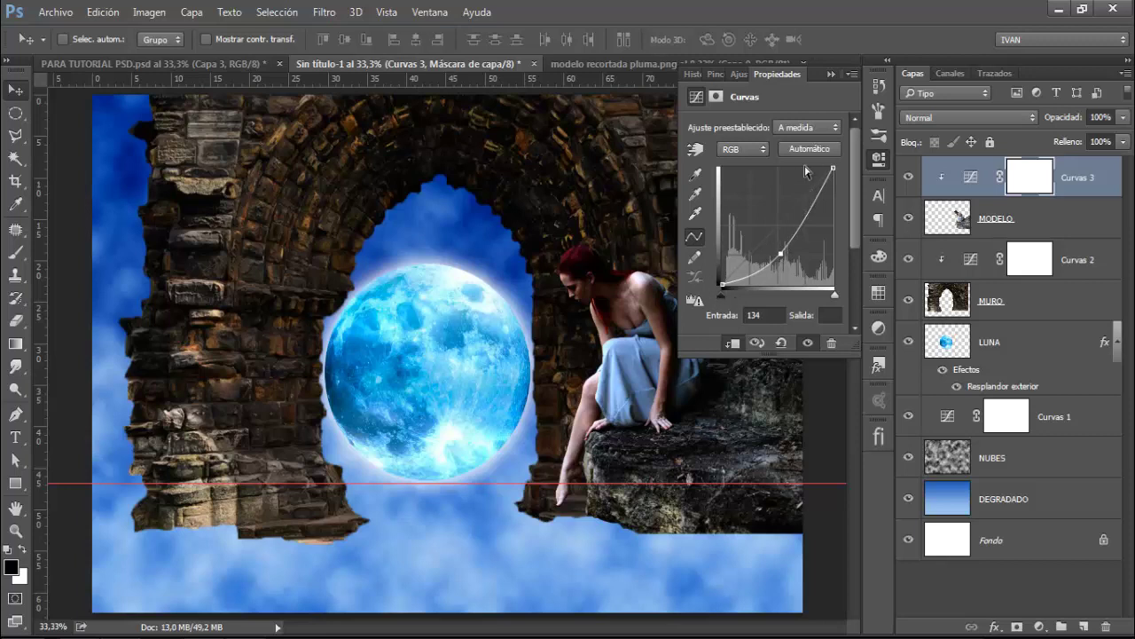
click(830, 73)
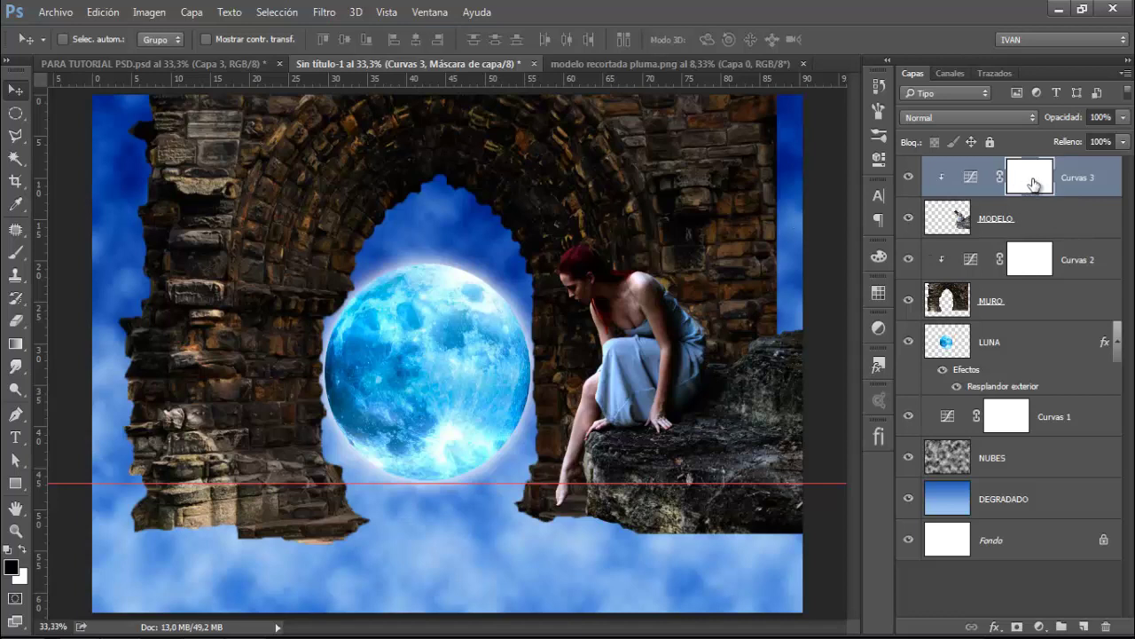
Step: Paint the Curvas 3 mask with a soft 130 px brush over the woman's hair and leg
click(15, 251)
right_click(576, 376)
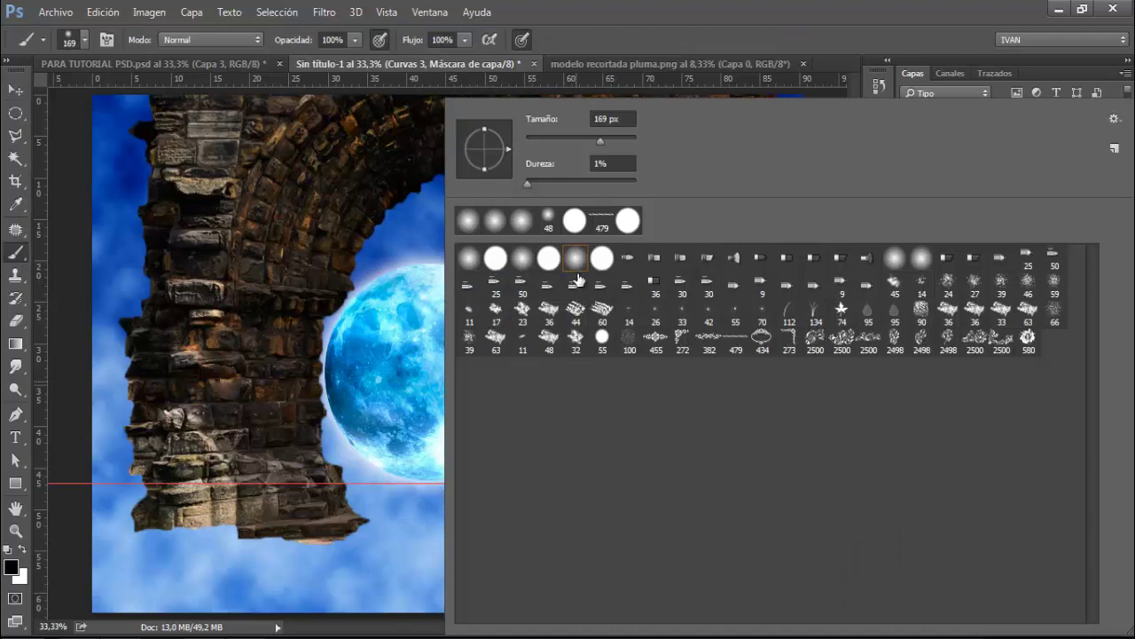
click(732, 38)
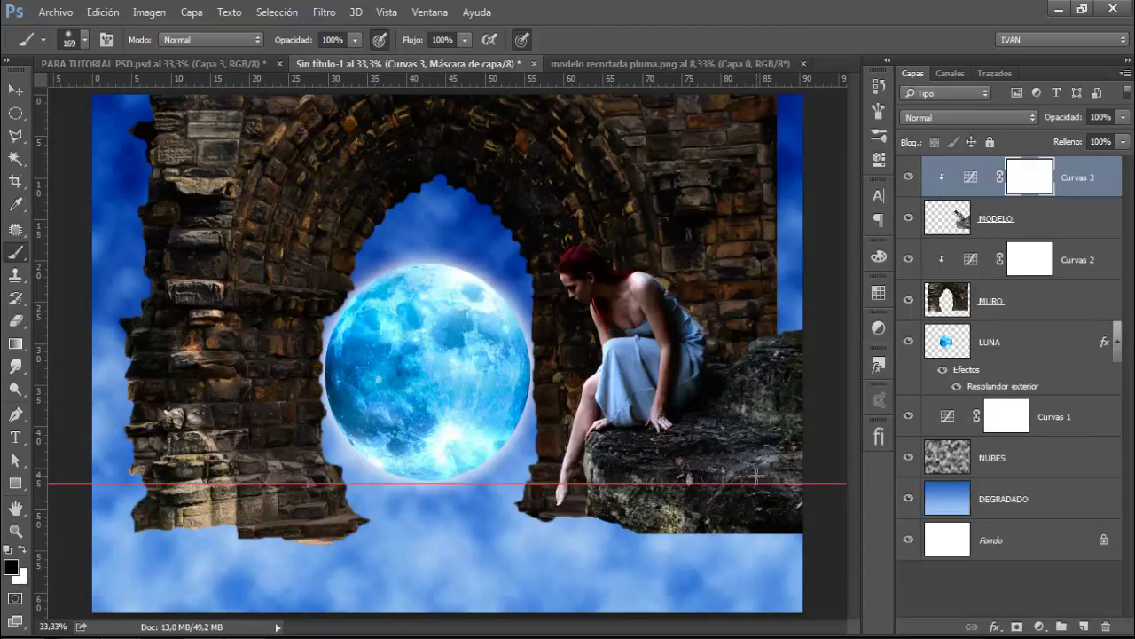
scroll(756, 476, up, 1)
scroll(756, 477, up, 1)
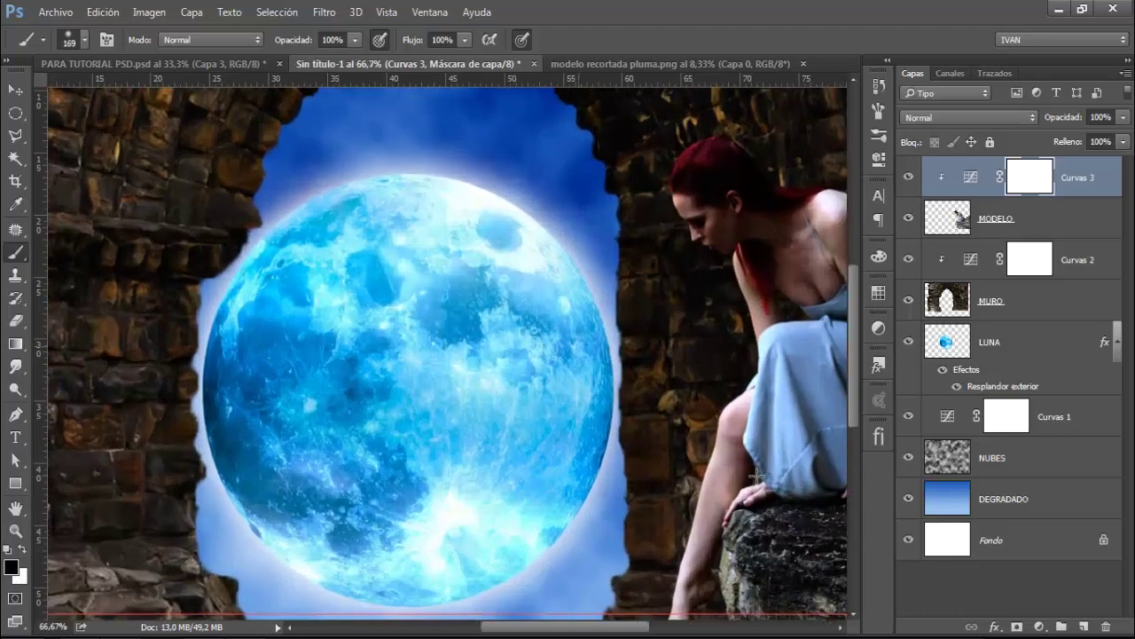
drag(618, 632, 665, 632)
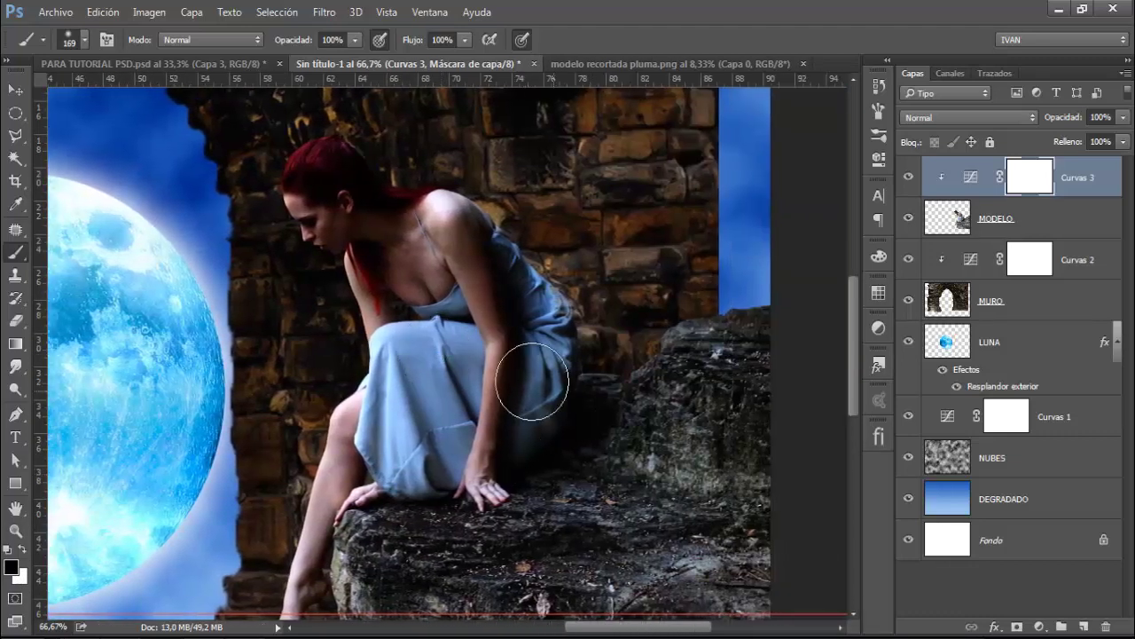
alt+right_click(512, 334)
drag(512, 334, 506, 336)
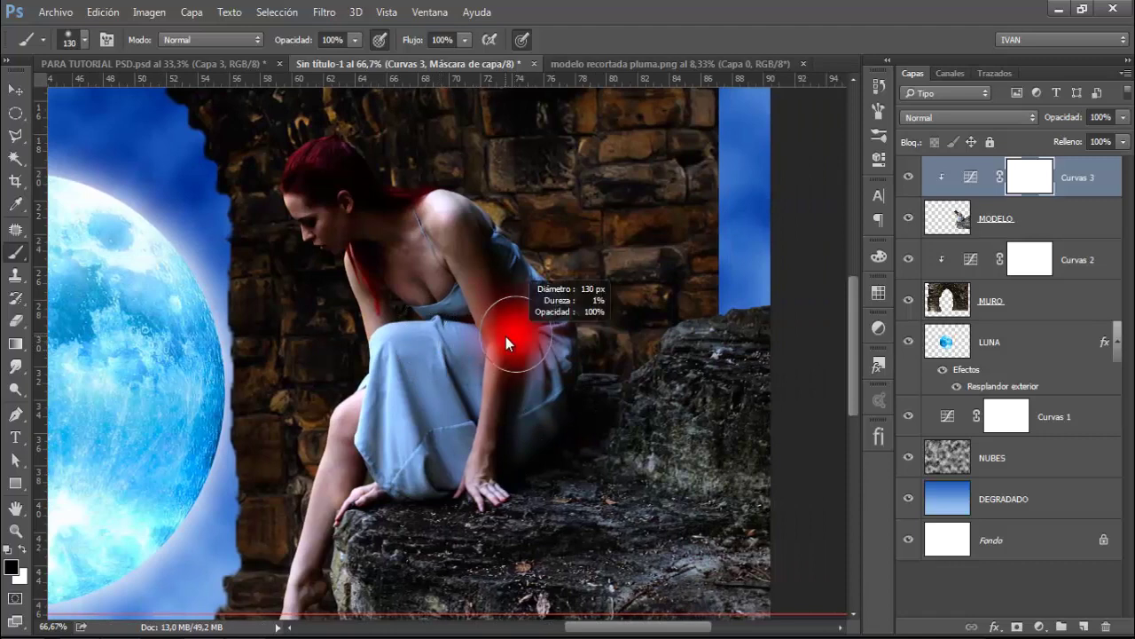
mouse_move(355, 172)
mouse_down()
mouse_move(338, 169)
mouse_move(316, 197)
mouse_move(323, 218)
mouse_move(444, 232)
mouse_move(461, 221)
mouse_move(382, 266)
mouse_move(421, 340)
mouse_move(457, 257)
mouse_move(497, 310)
mouse_move(517, 305)
mouse_move(532, 381)
mouse_move(453, 434)
mouse_move(444, 329)
mouse_move(462, 362)
mouse_move(405, 325)
mouse_move(355, 443)
mouse_move(413, 361)
mouse_move(390, 271)
mouse_move(489, 346)
mouse_move(528, 294)
mouse_move(536, 377)
mouse_move(431, 456)
mouse_move(470, 496)
mouse_move(392, 417)
mouse_move(315, 465)
mouse_move(525, 280)
mouse_up()
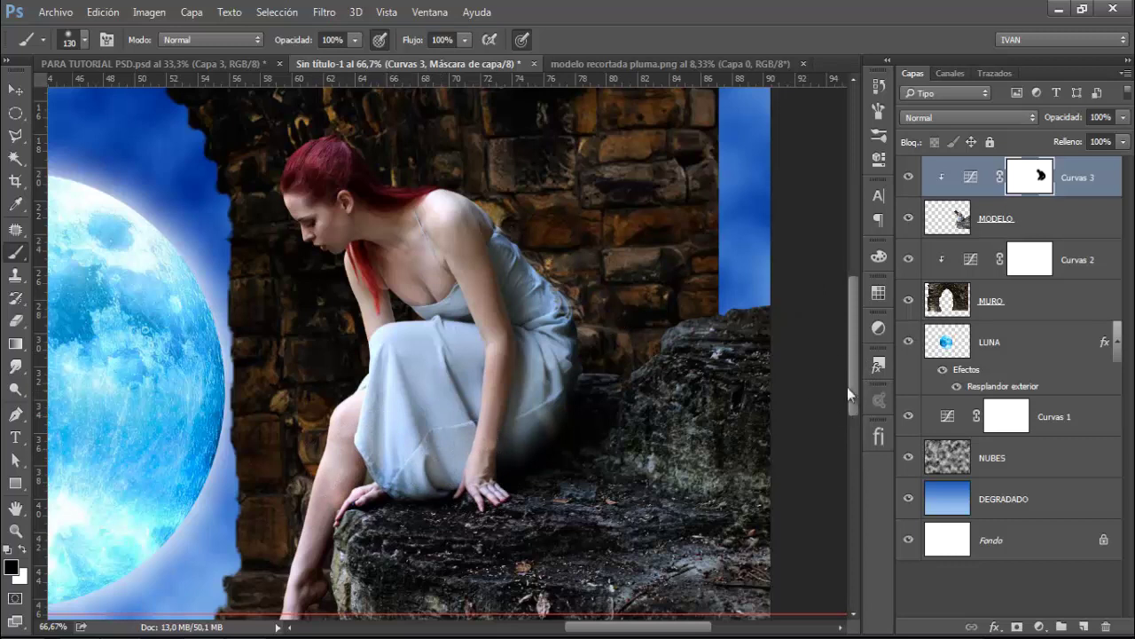
drag(848, 377, 847, 454)
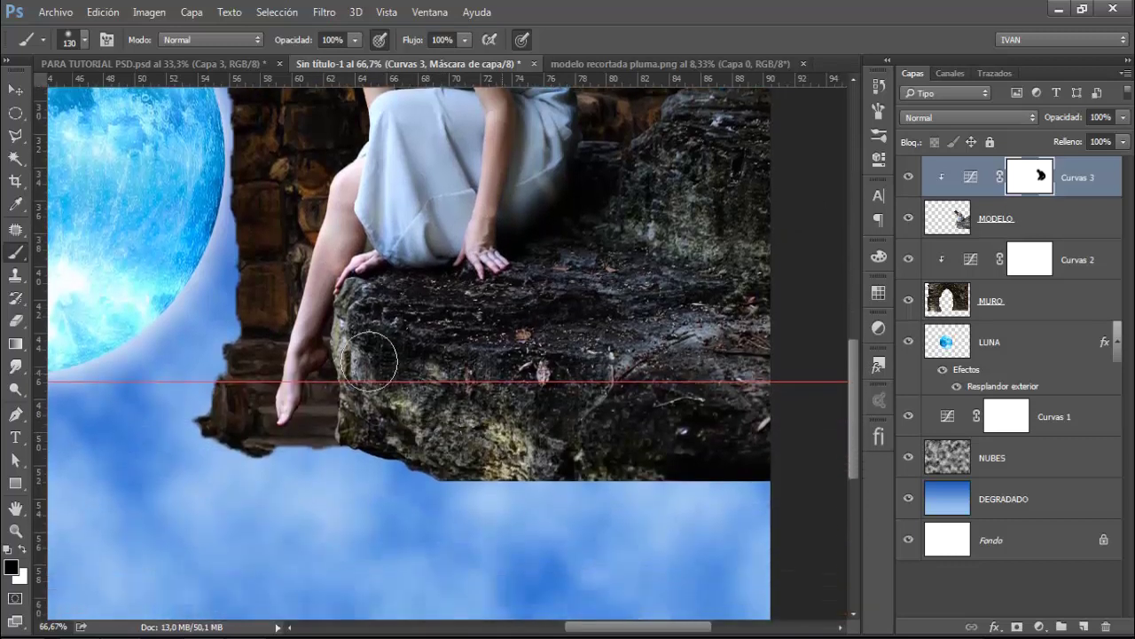
mouse_move(315, 256)
mouse_down()
mouse_move(284, 346)
mouse_move(293, 310)
mouse_move(284, 395)
mouse_move(297, 351)
mouse_up()
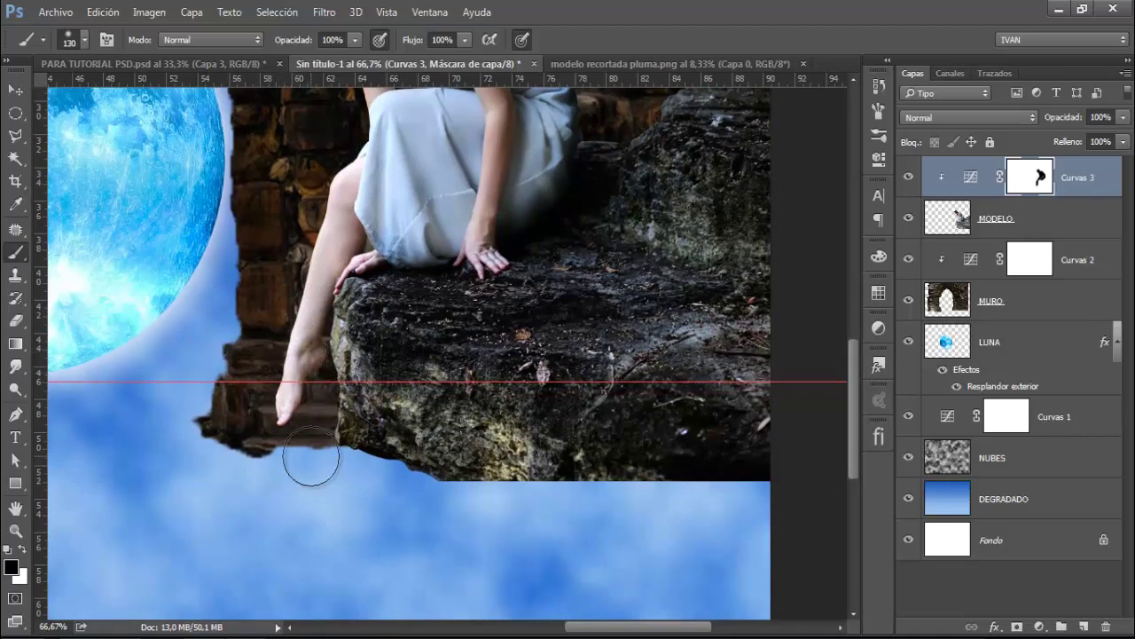
Step: Fit the composition in the window and toggle Curvas 3 to compare the rock
key(ctrl+0)
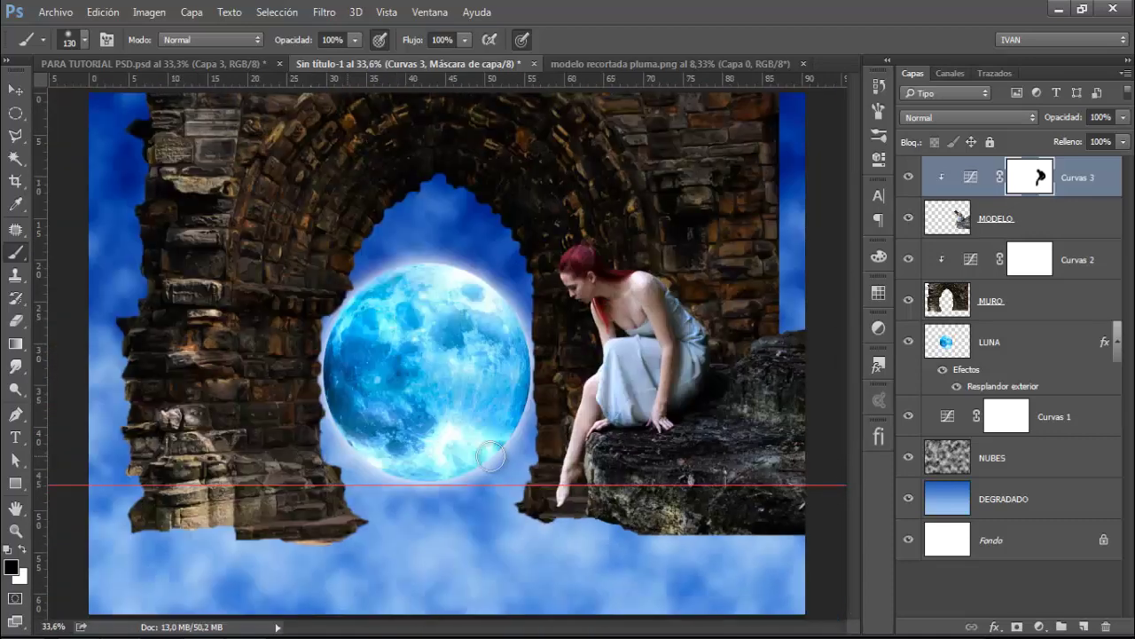
click(907, 180)
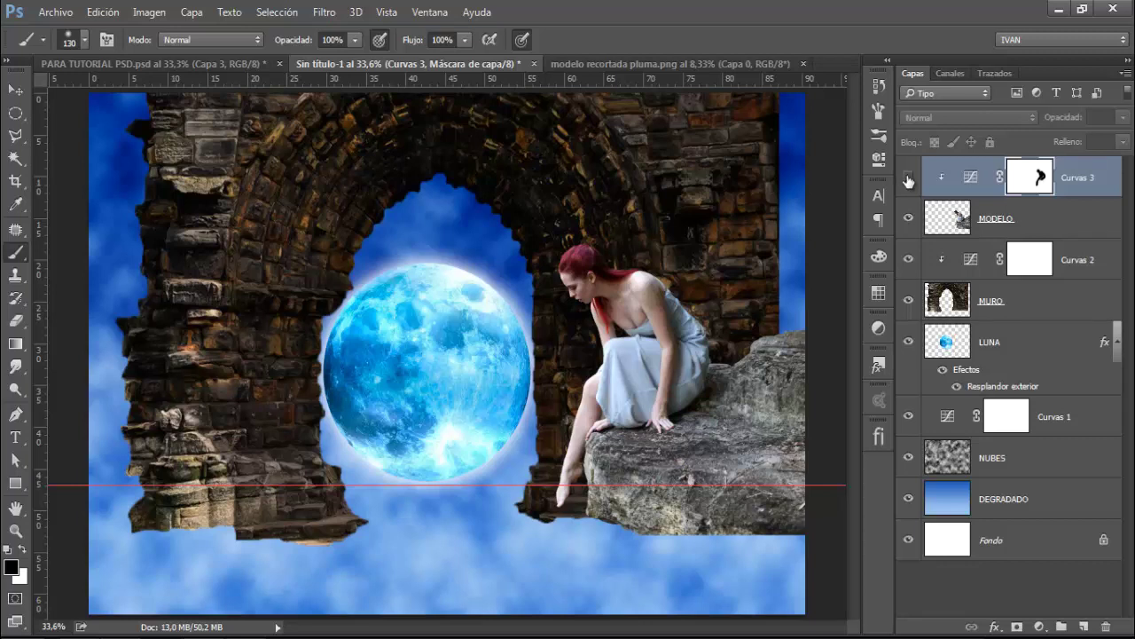
click(906, 180)
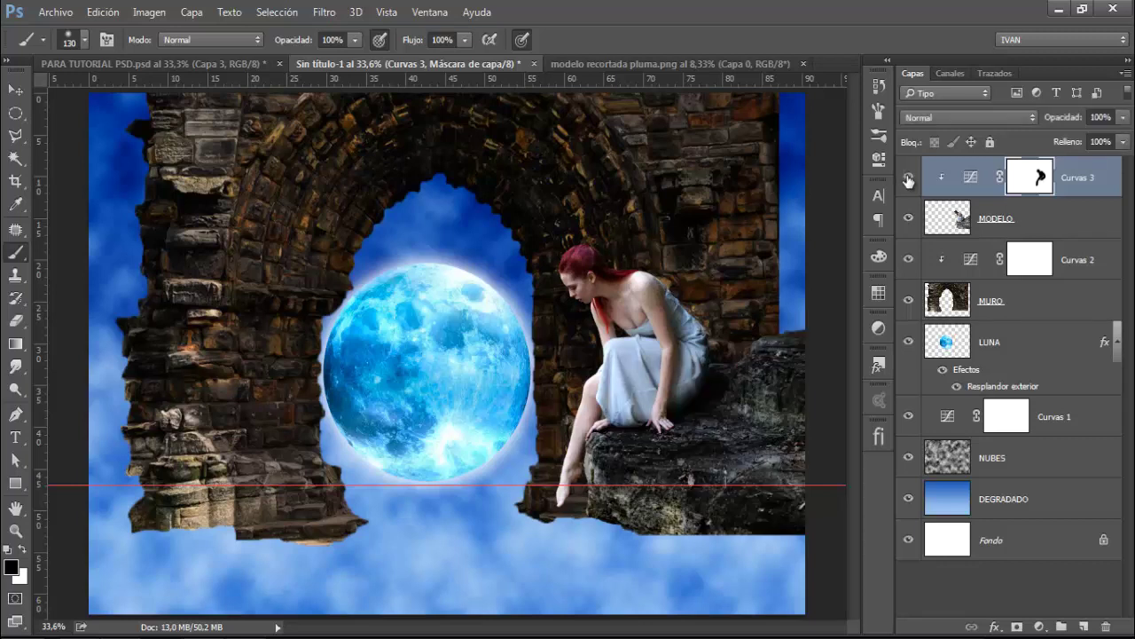
click(908, 180)
click(908, 180)
click(907, 180)
click(907, 180)
Step: Close modelo recortada pluma.png, open PAISAJE.jpg, and return to Sin título-1 with Curvas 2 selected
click(728, 62)
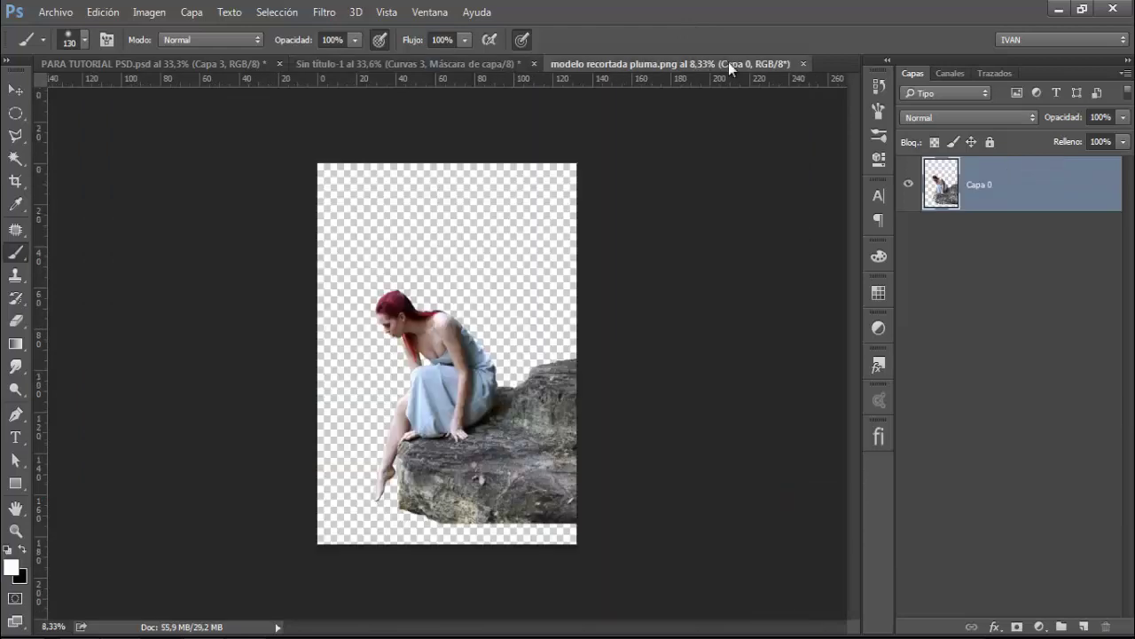
click(805, 63)
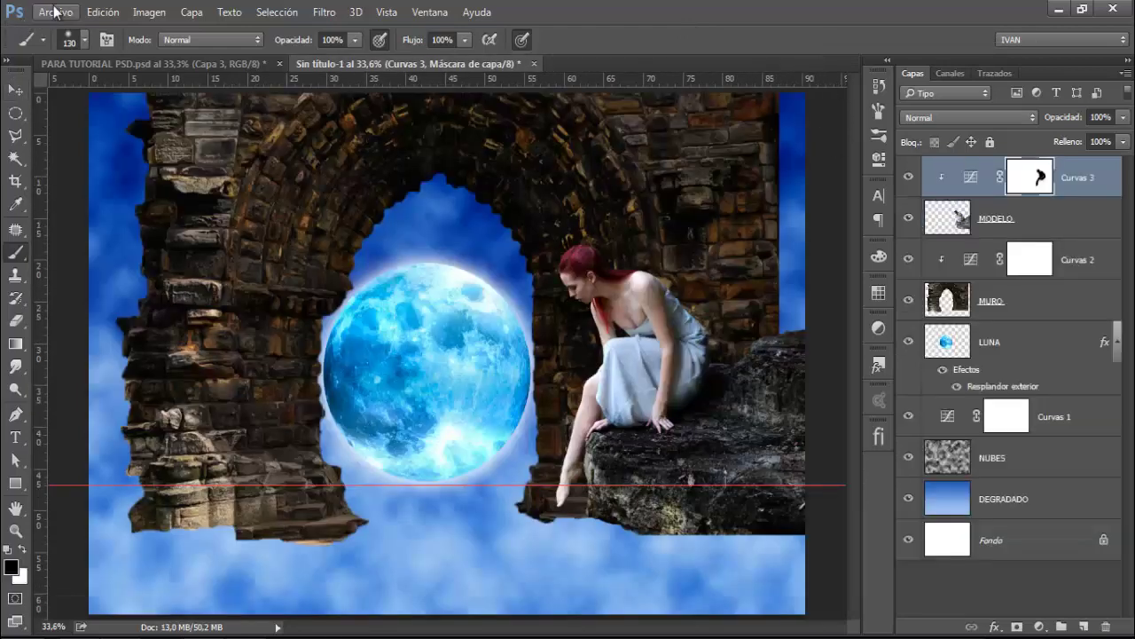
click(55, 11)
click(61, 41)
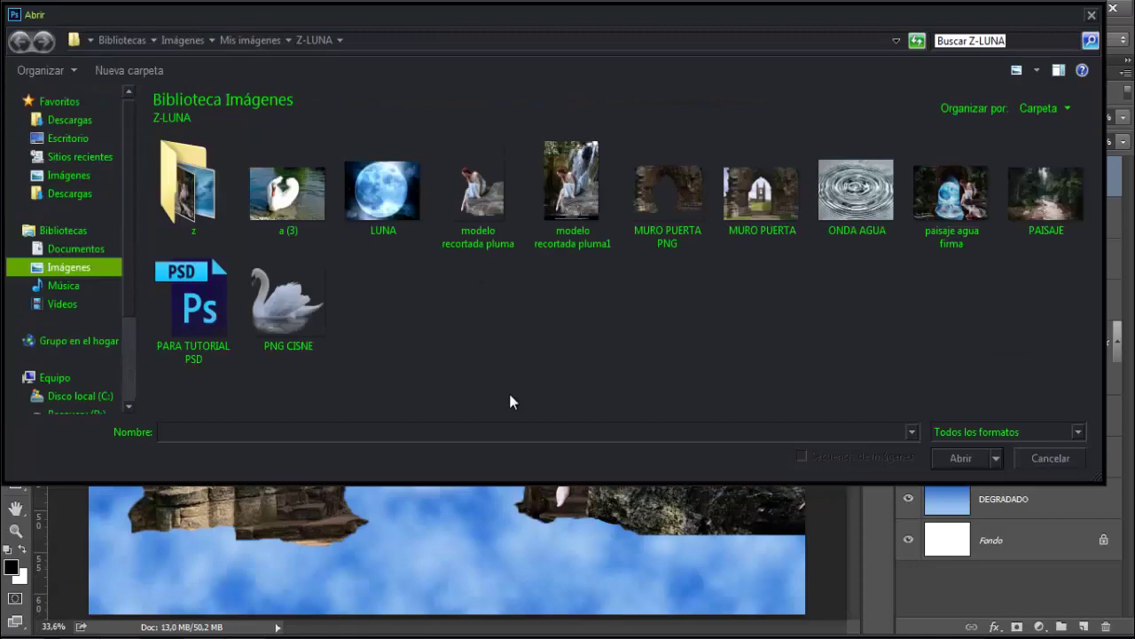
click(1054, 207)
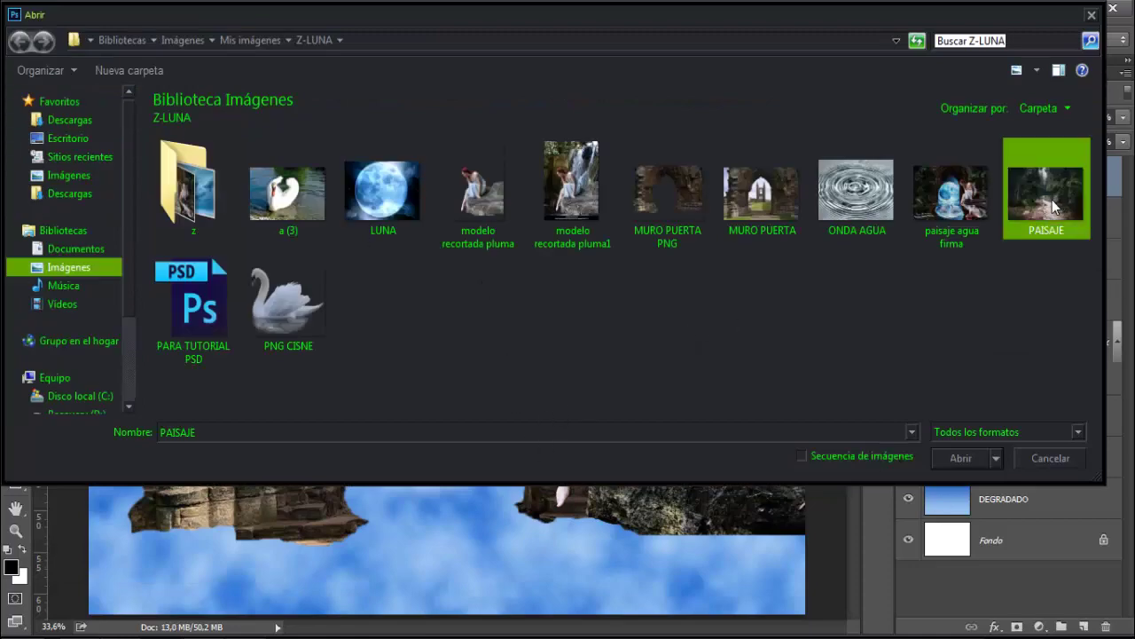
double_click(1055, 207)
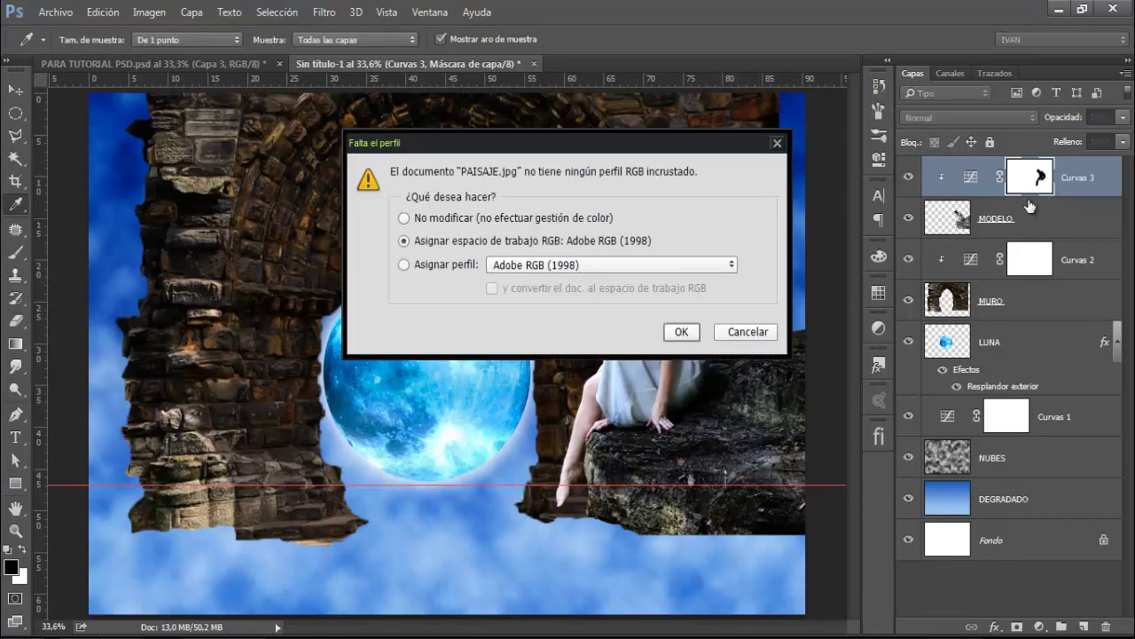
click(674, 333)
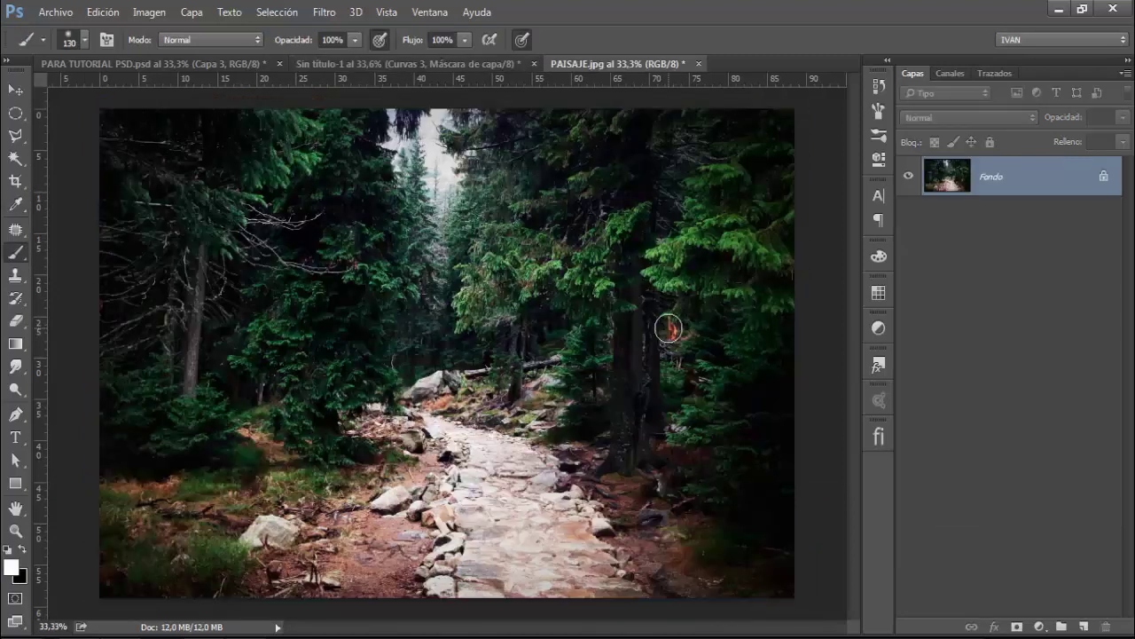
click(408, 65)
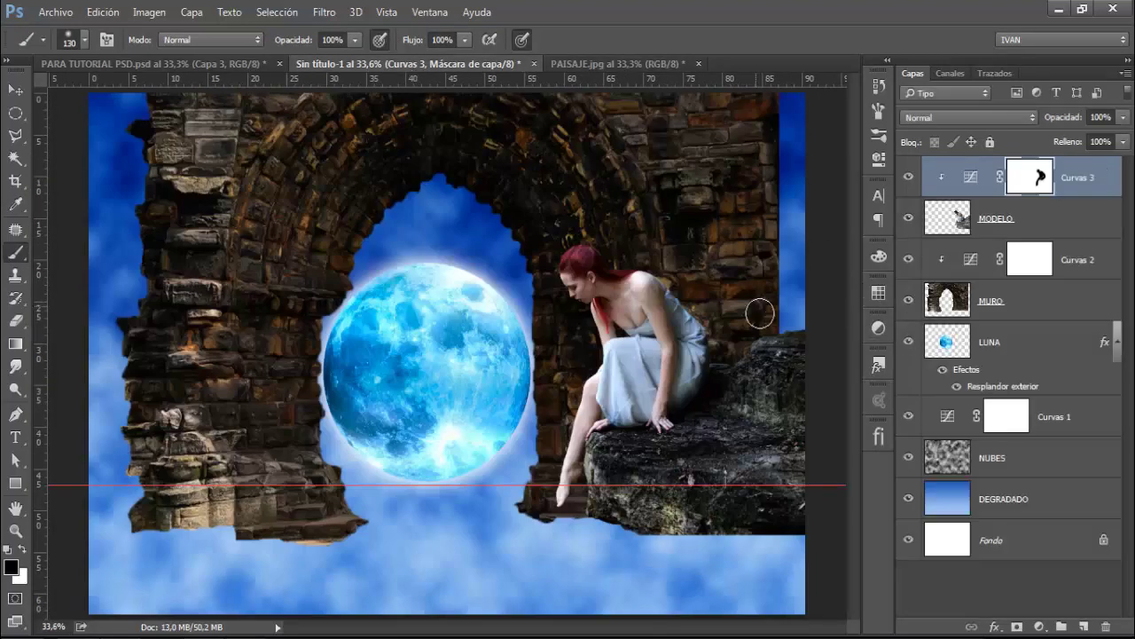
click(1080, 256)
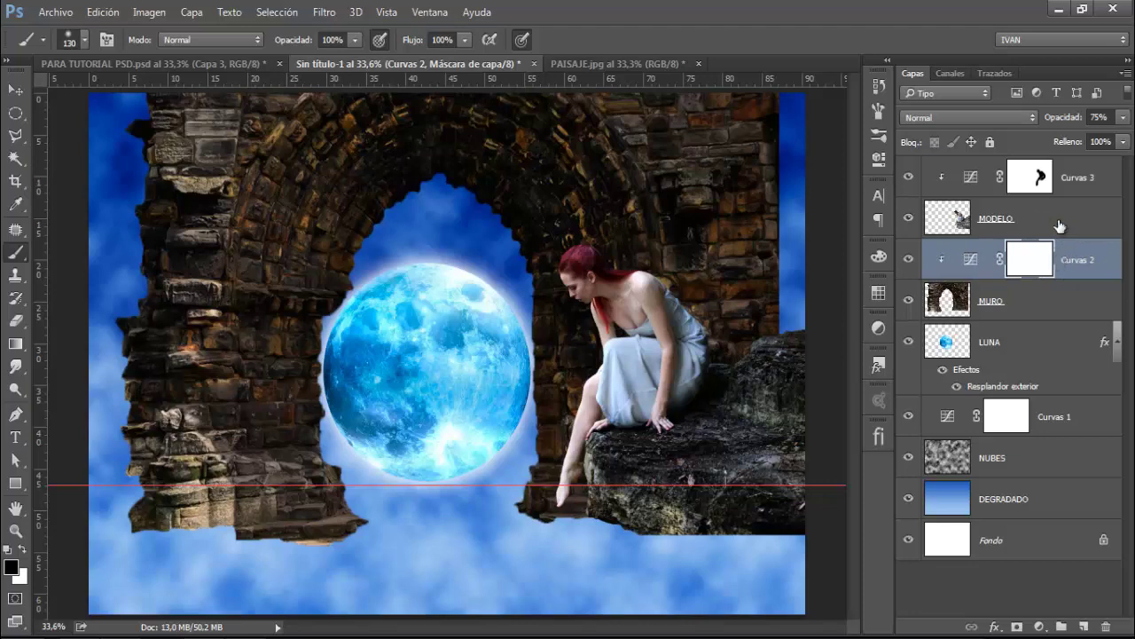
Step: Select the right half of PAISAJE with the Rectangular Marquee and drag it into Sin título-1
click(631, 62)
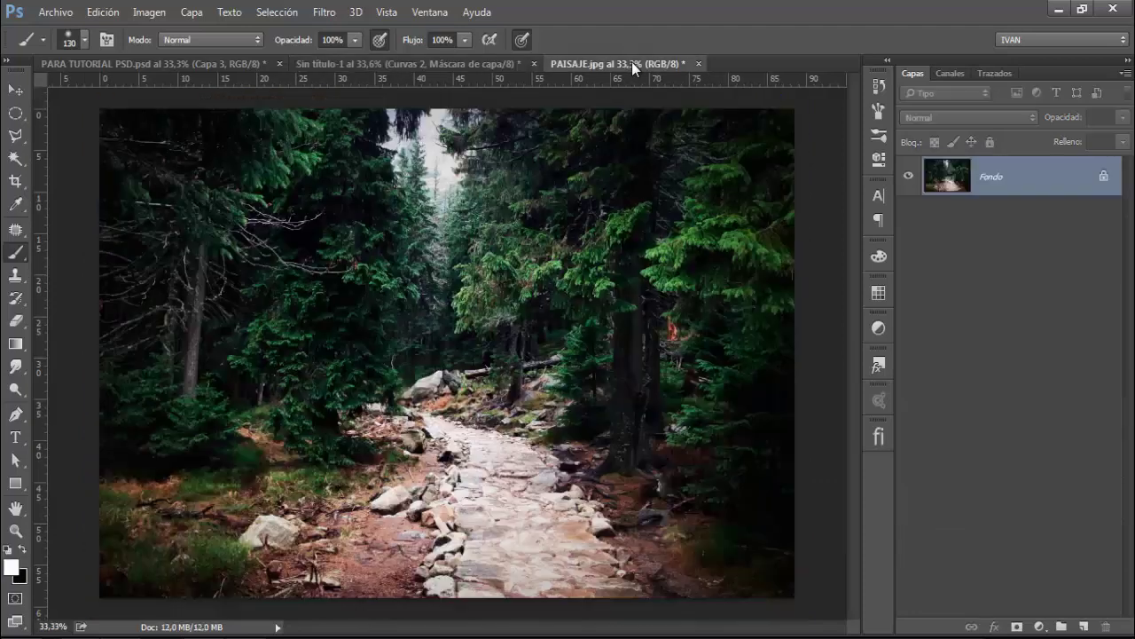
click(15, 113)
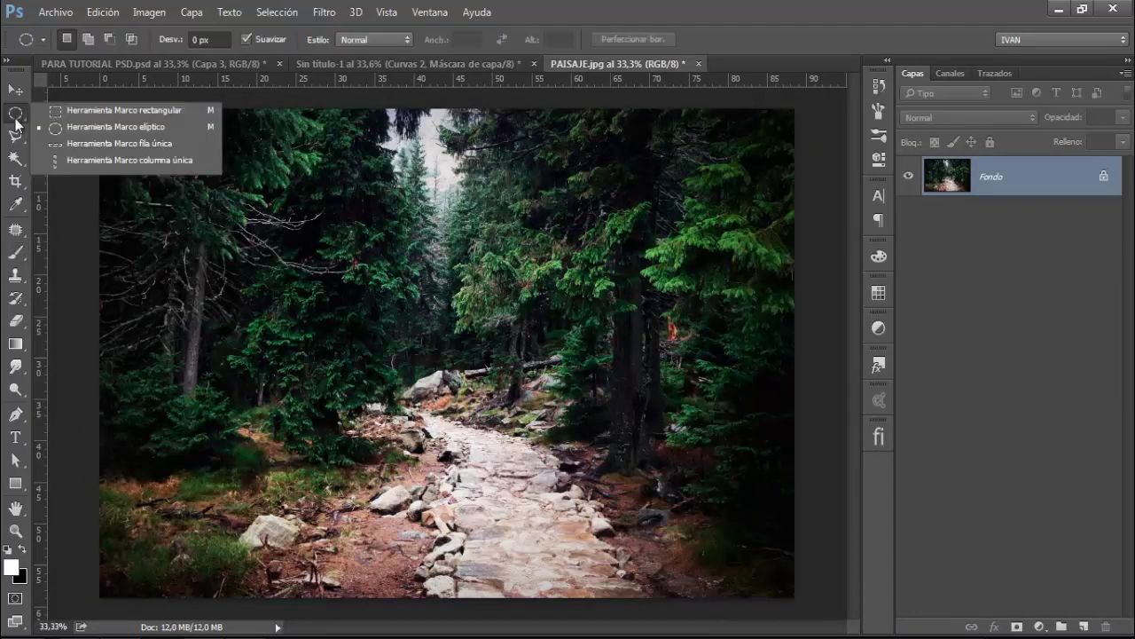
click(62, 110)
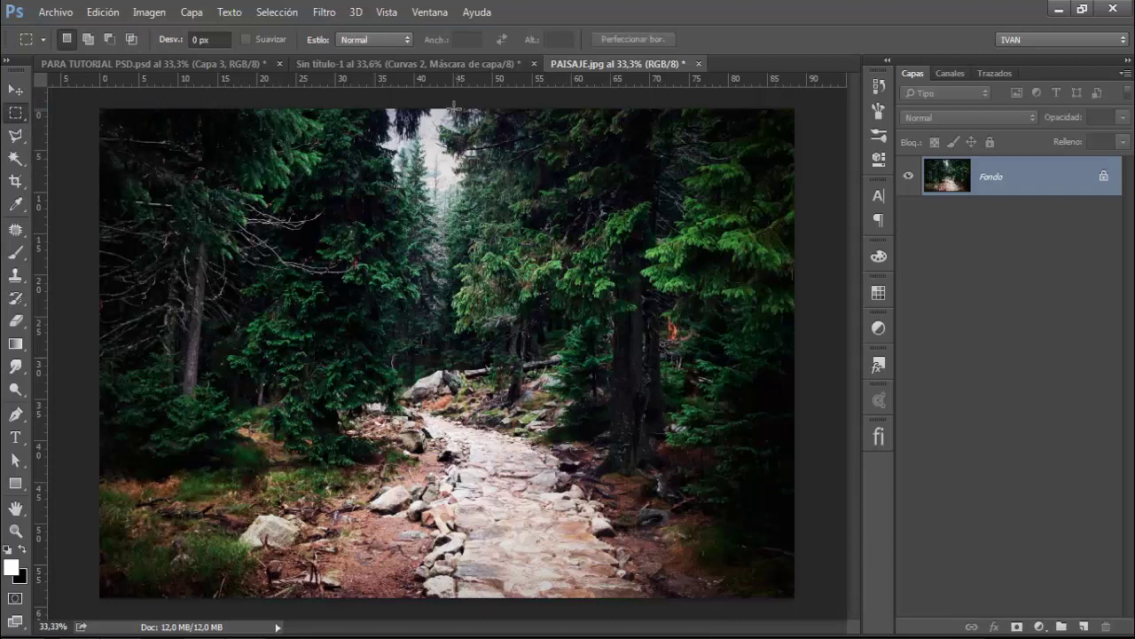
drag(448, 106, 819, 615)
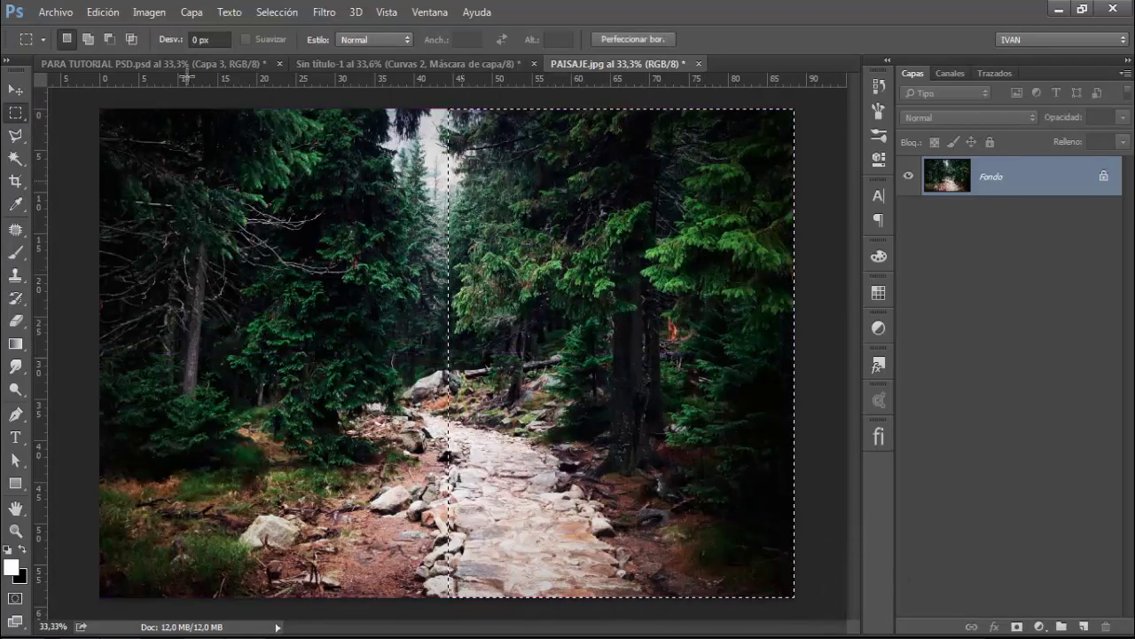
click(18, 90)
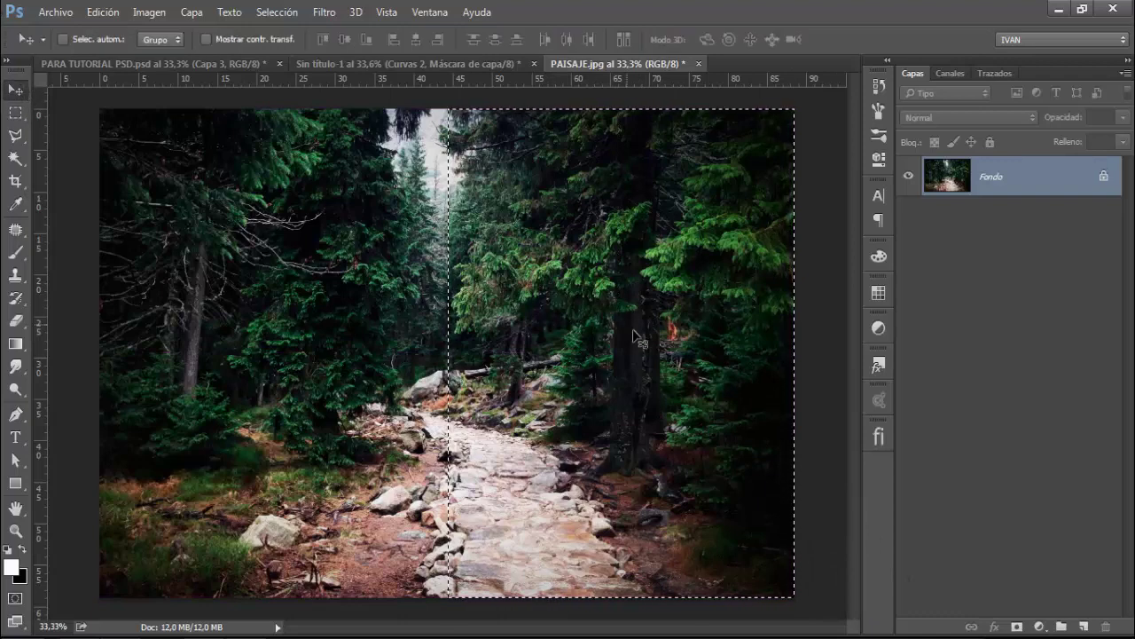
mouse_move(702, 387)
mouse_down()
mouse_move(488, 64)
mouse_move(600, 268)
mouse_up()
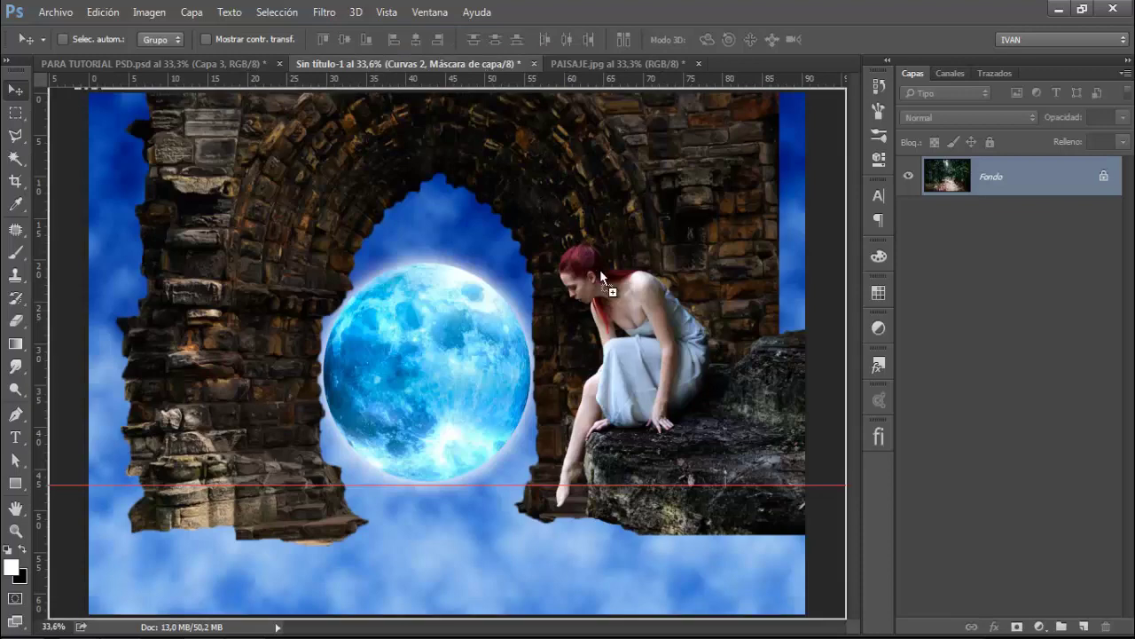
drag(638, 334, 637, 336)
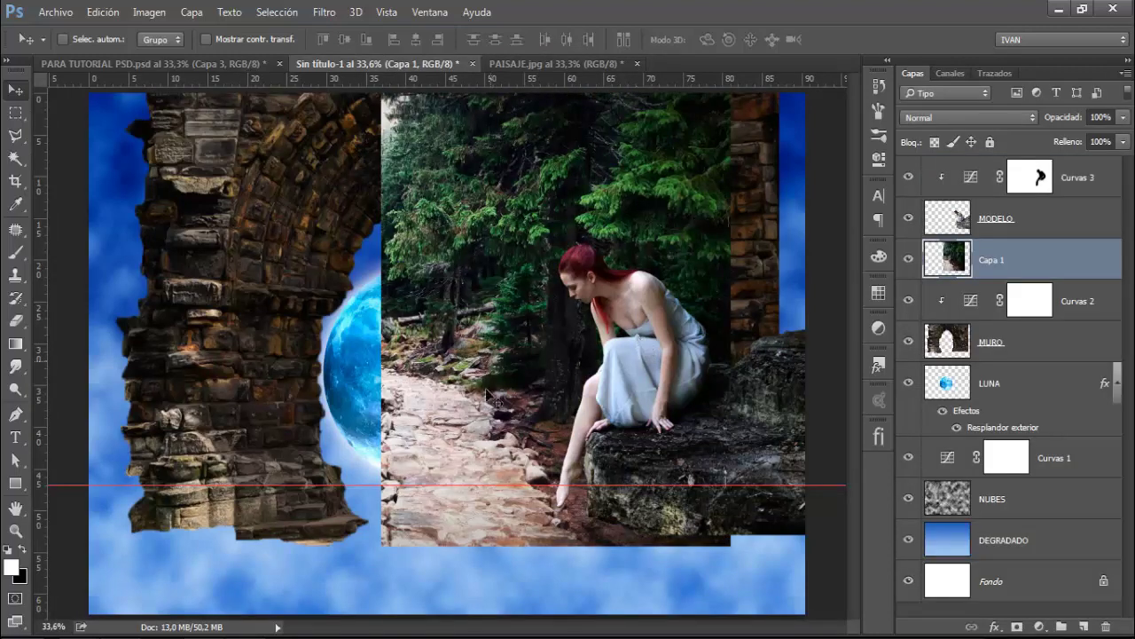
Step: Scale the forest layer to about 62.5% and place it in the upper right corner
key(ctrl+t)
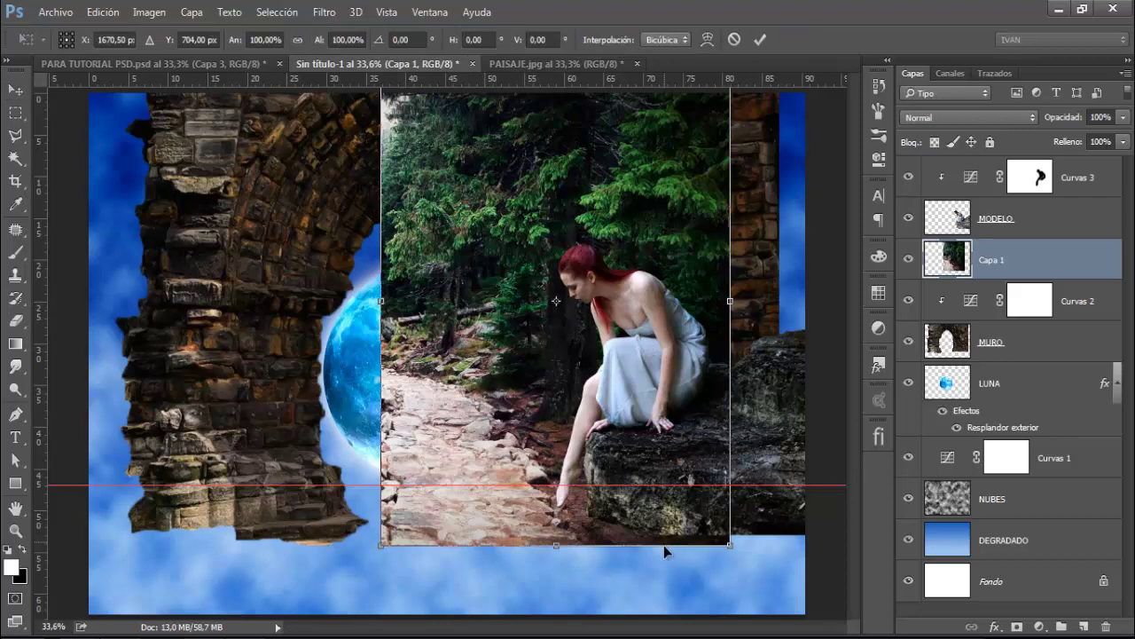
drag(730, 546, 602, 362)
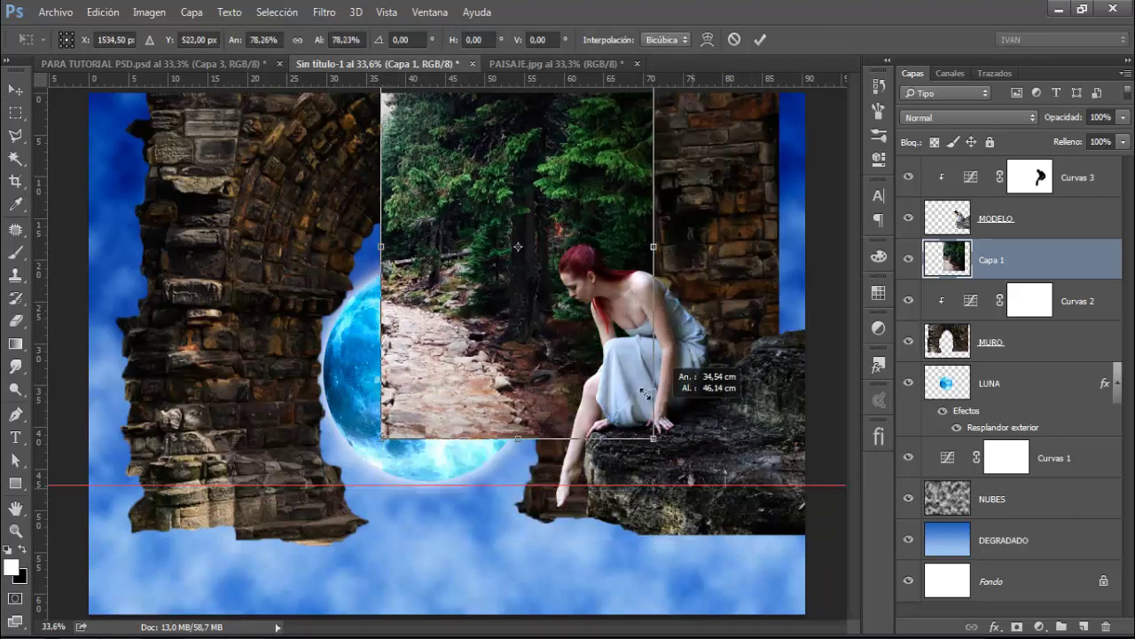
drag(529, 291, 709, 307)
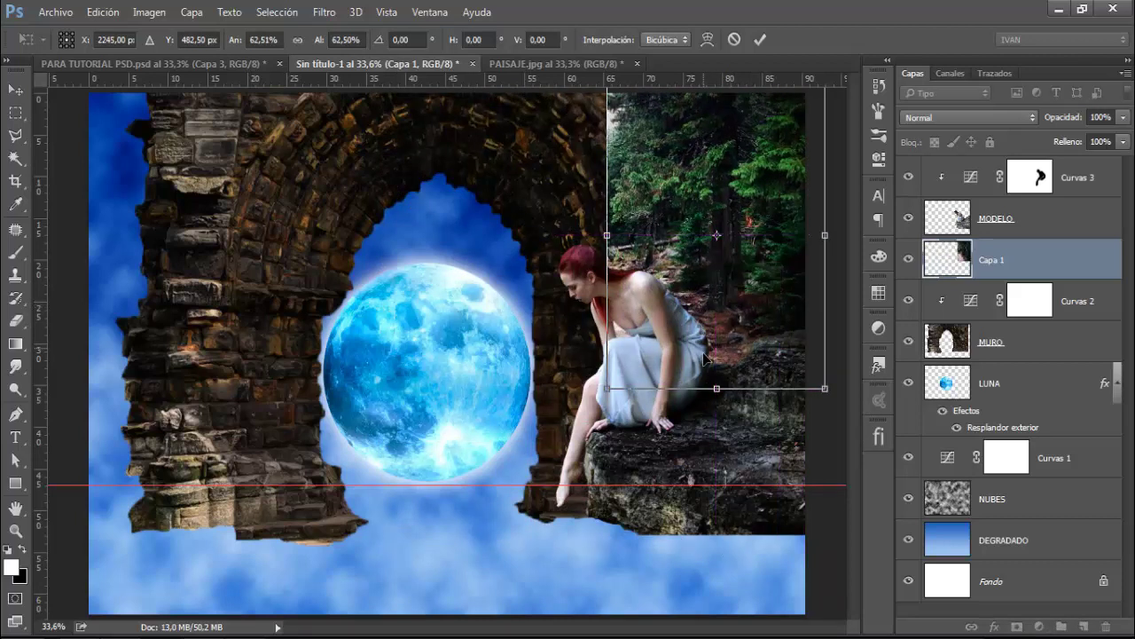
drag(753, 324, 762, 335)
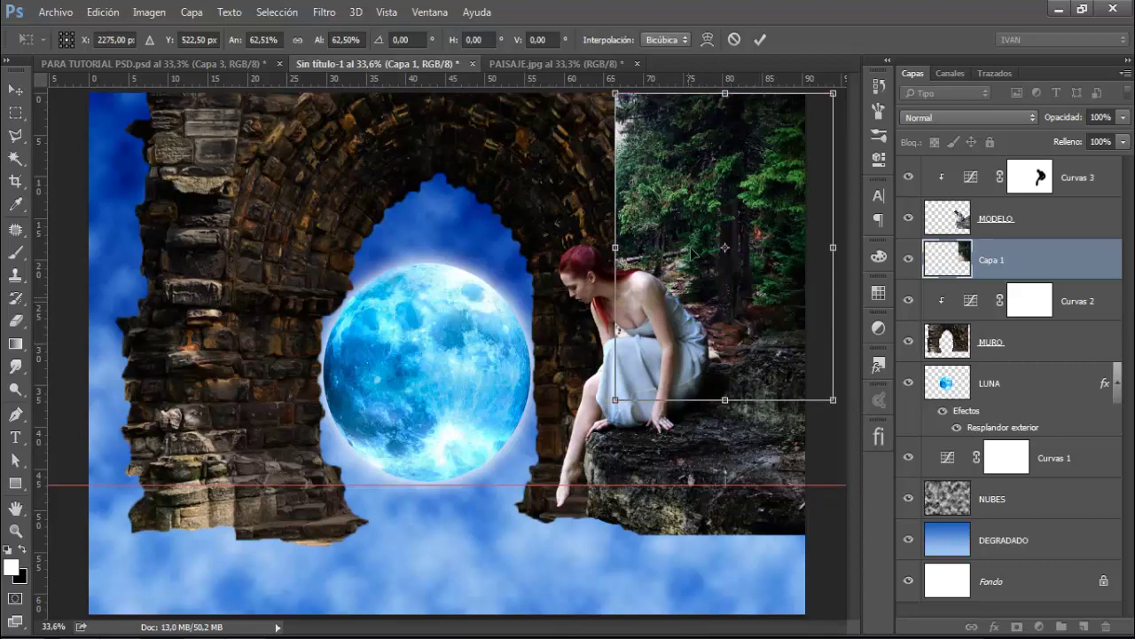
click(760, 40)
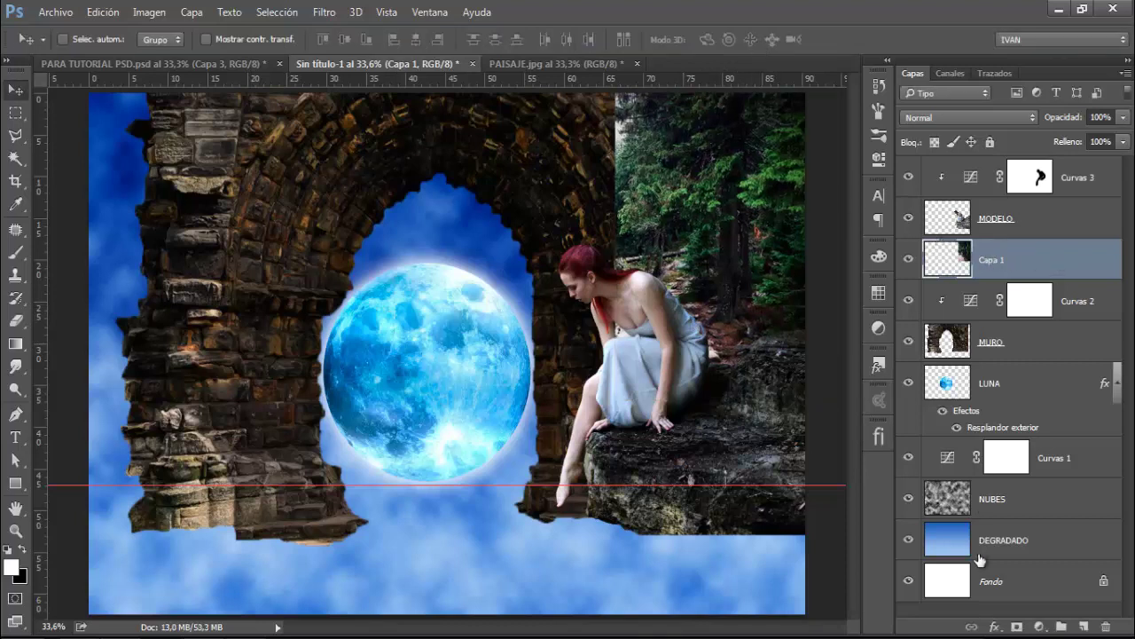
Step: Mask forest Capa 1 away from the arch's right stones and around the woman's leg and dress
click(1018, 626)
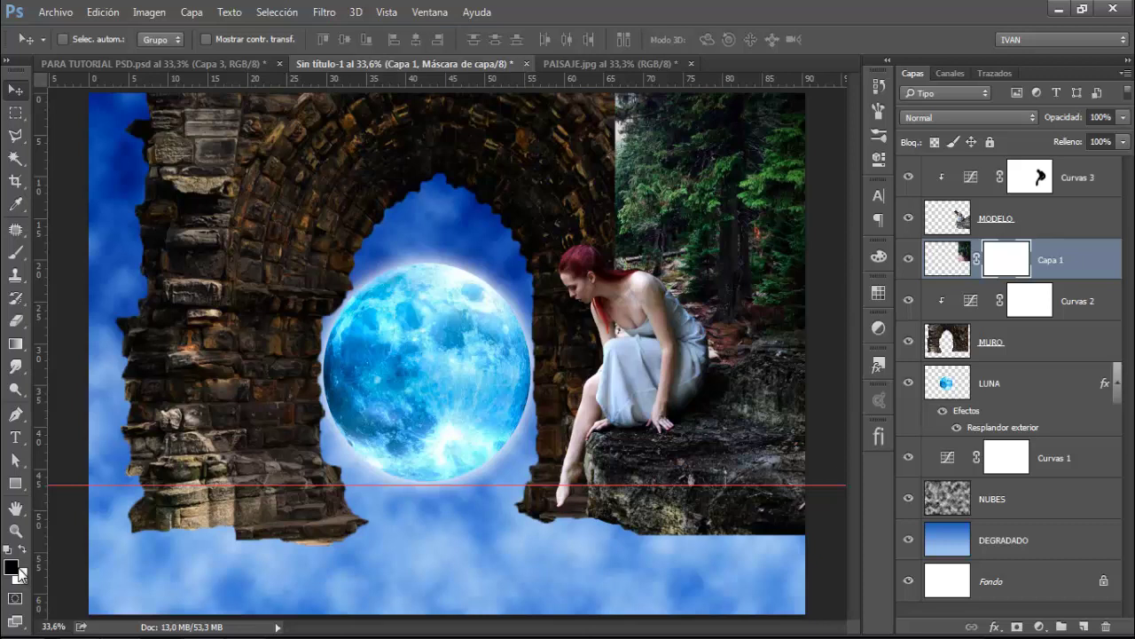
click(15, 252)
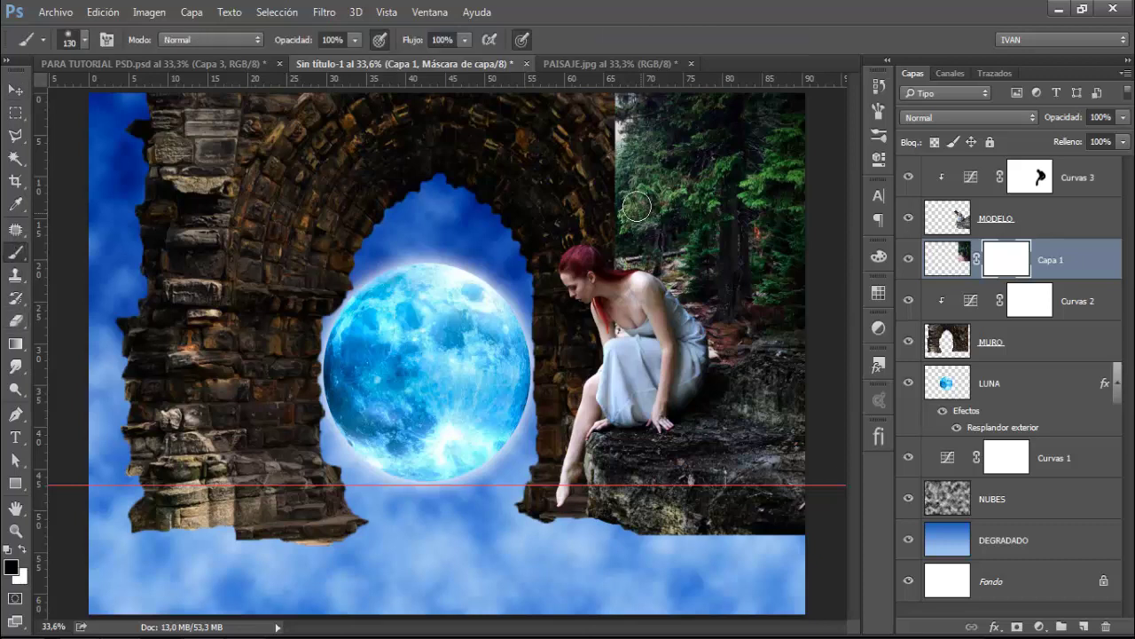
mouse_move(610, 111)
mouse_down()
mouse_move(616, 130)
mouse_move(627, 111)
mouse_move(608, 180)
mouse_move(609, 224)
mouse_move(629, 264)
mouse_up()
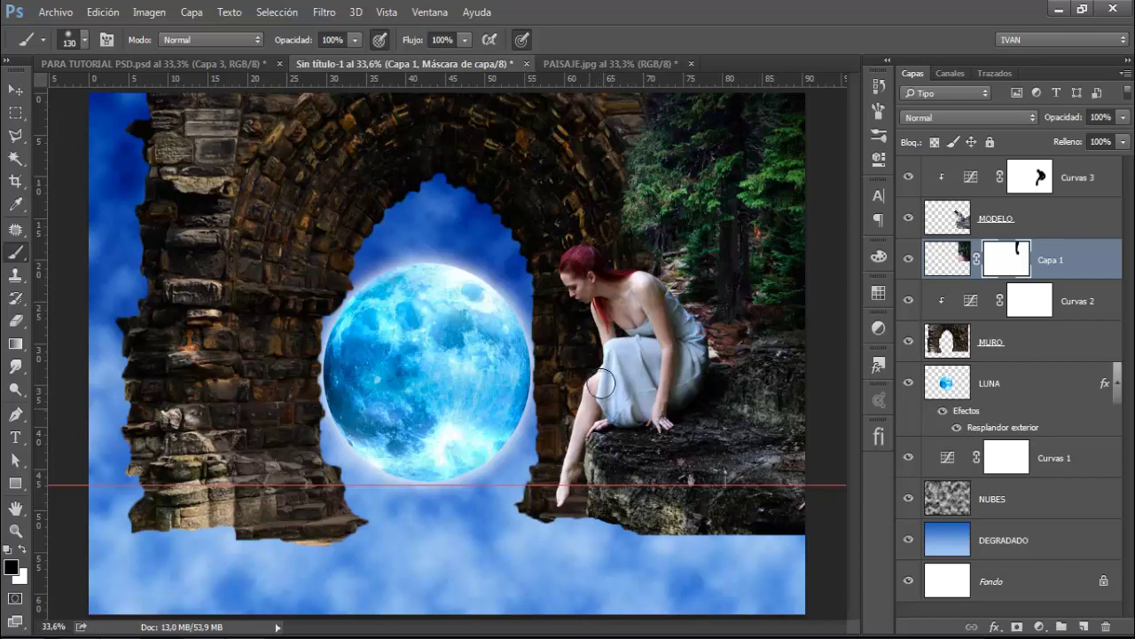
drag(587, 415, 593, 404)
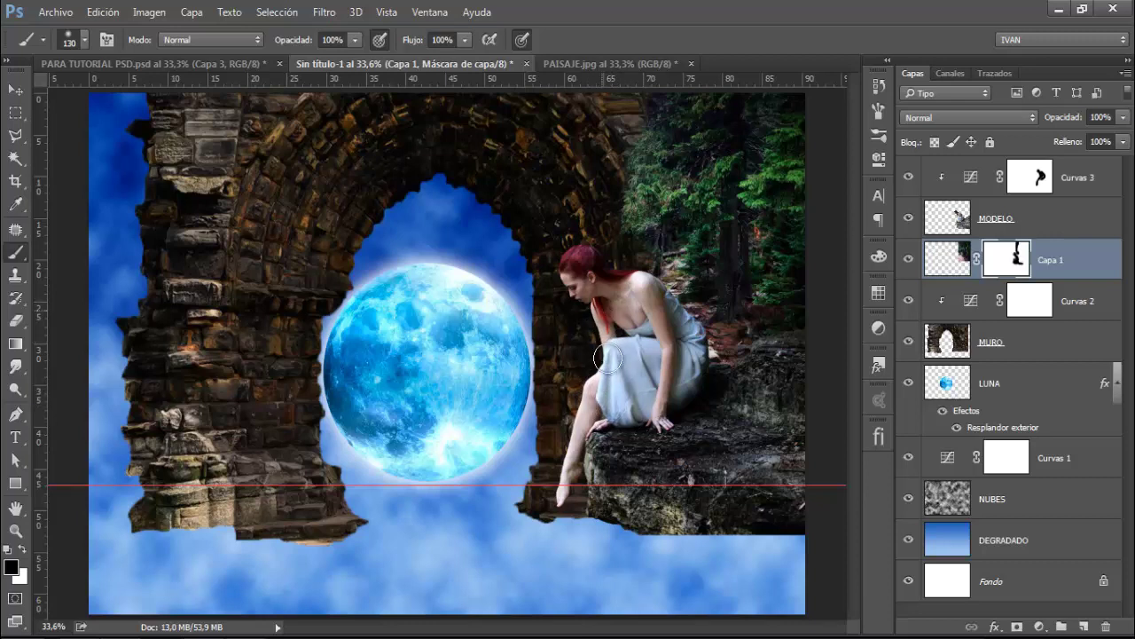
drag(609, 359, 599, 354)
Step: Marquee-select the PAISAJE.jpg forest photo and drag it toward the Sin título-1 composite
click(573, 65)
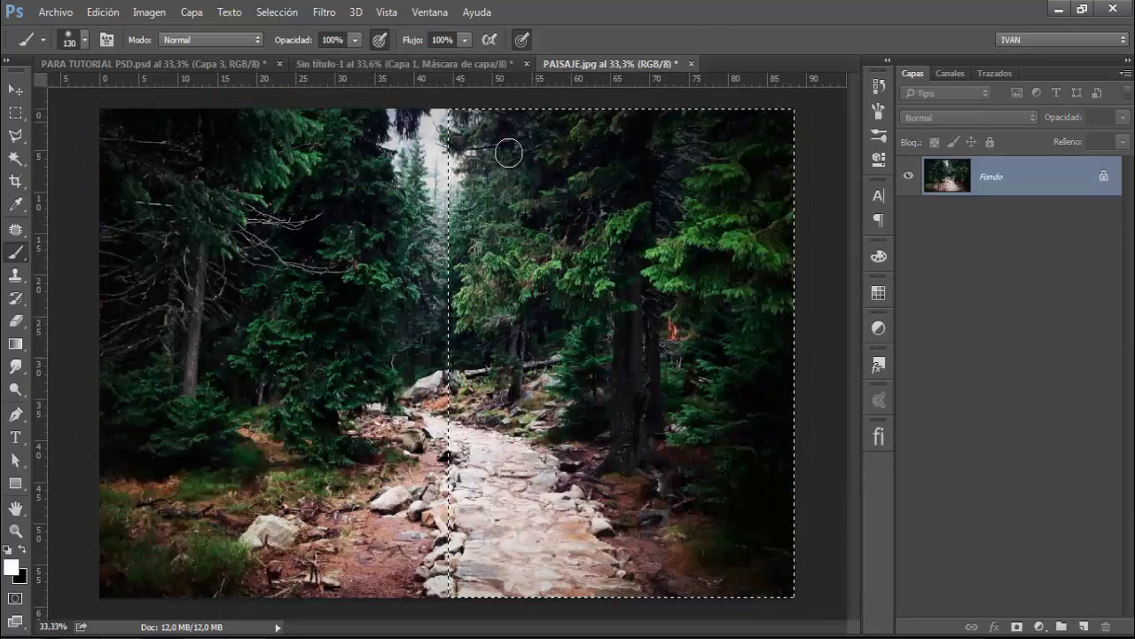
click(21, 113)
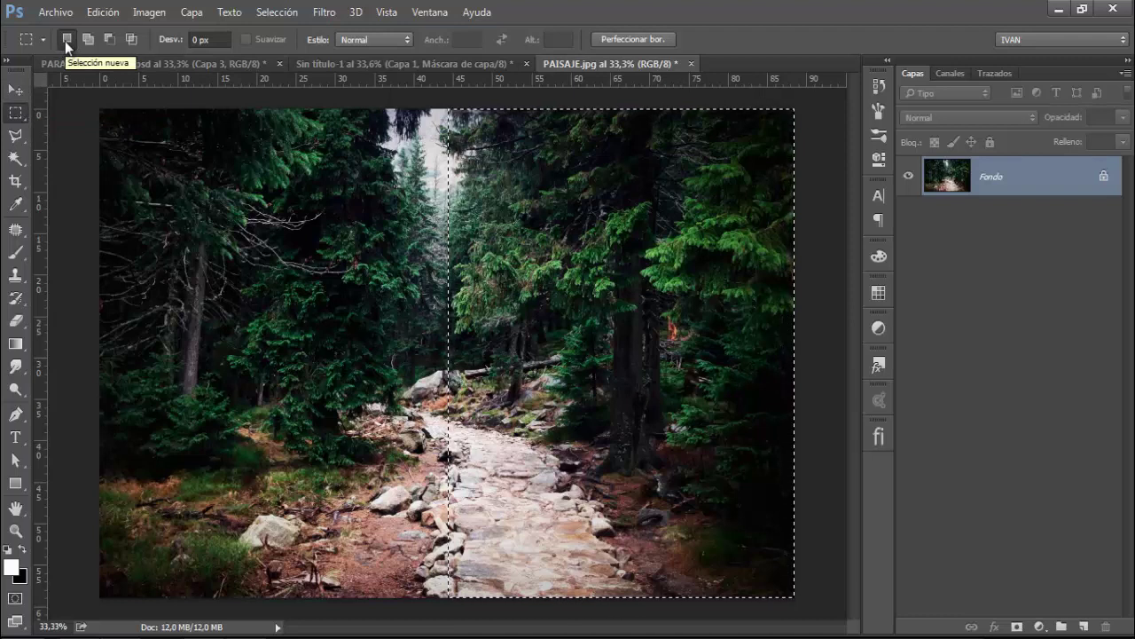
mouse_move(94, 101)
mouse_down()
mouse_move(327, 370)
mouse_move(458, 612)
mouse_up()
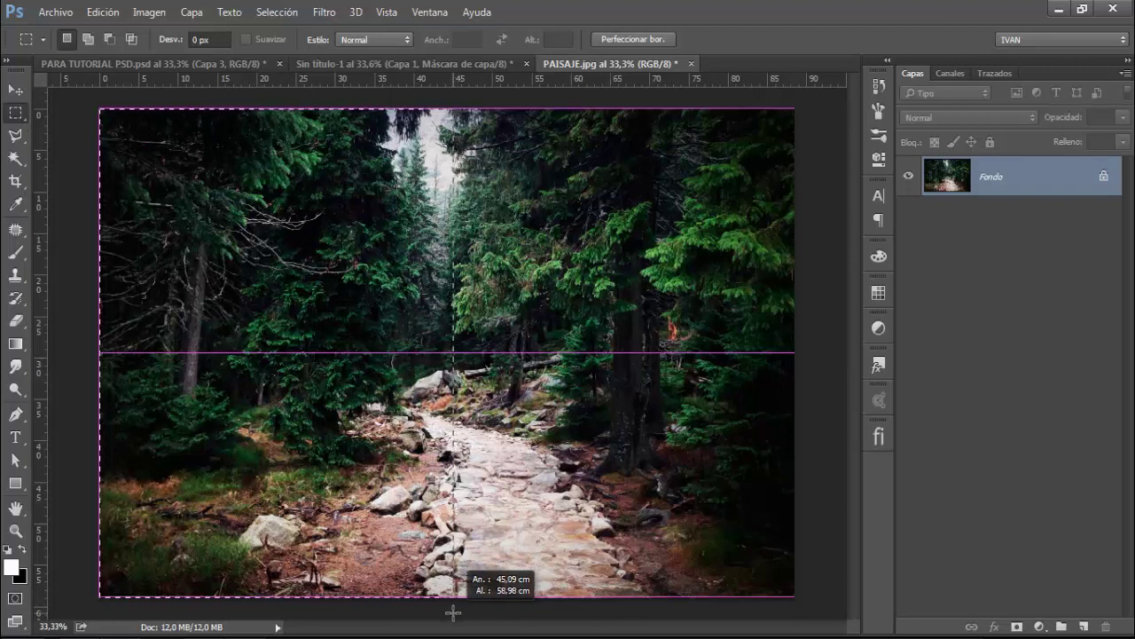
drag(457, 612, 456, 611)
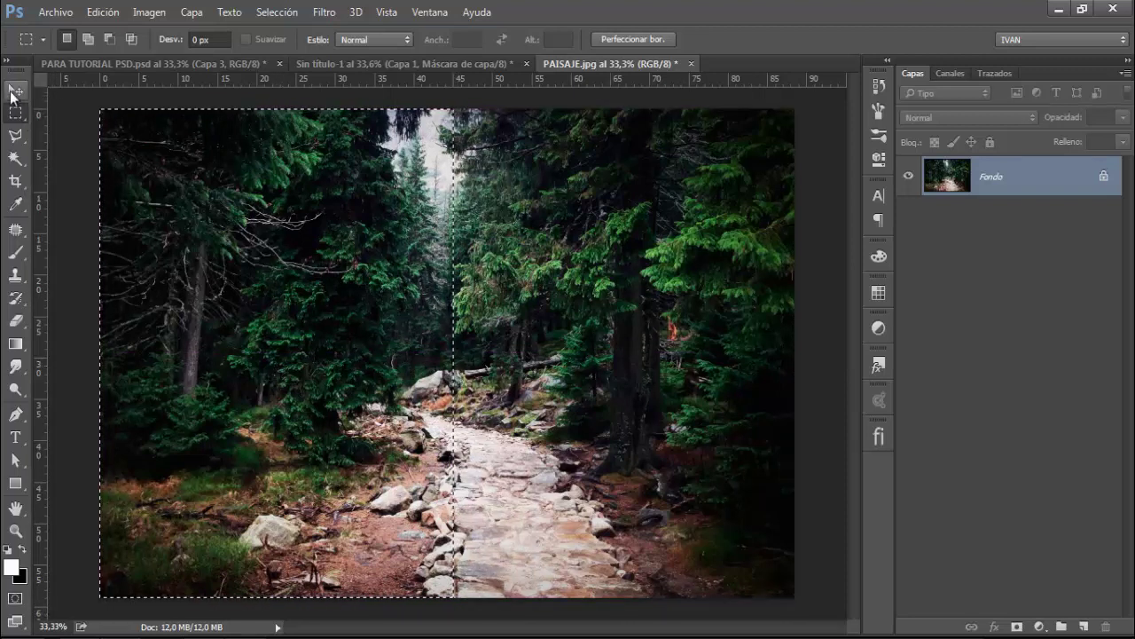
click(13, 94)
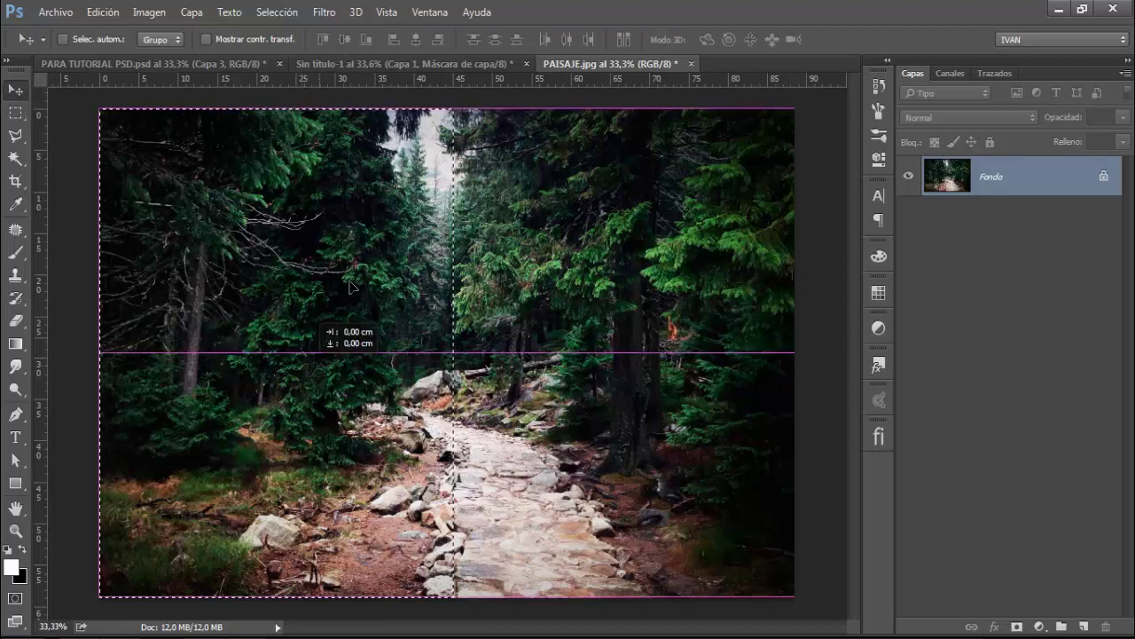
mouse_move(305, 337)
mouse_down()
mouse_move(388, 123)
mouse_move(391, 70)
mouse_move(371, 155)
mouse_up()
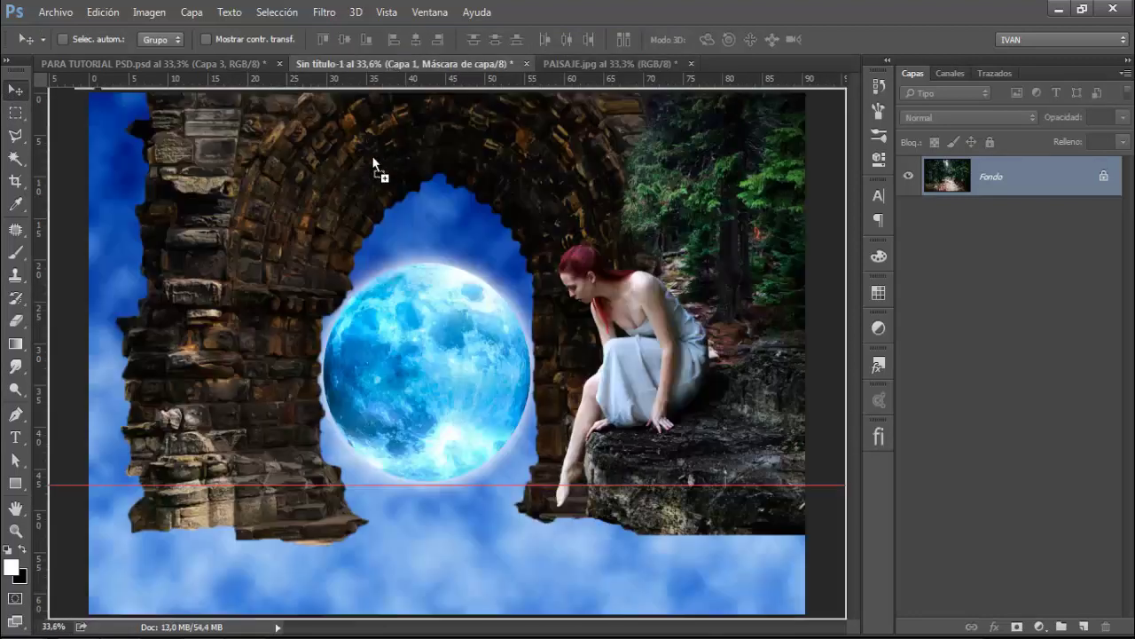
Step: Drop the forest photo in as Capa 2, scale it to about 90.5%, and fit it on the left side
drag(300, 352, 314, 361)
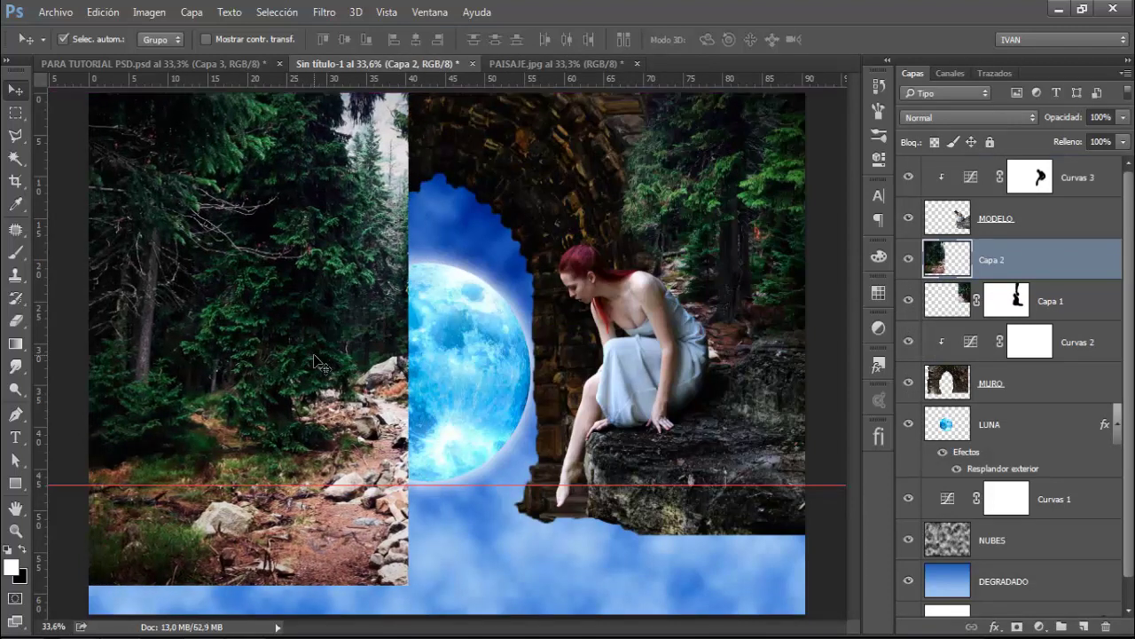
key(ctrl+t)
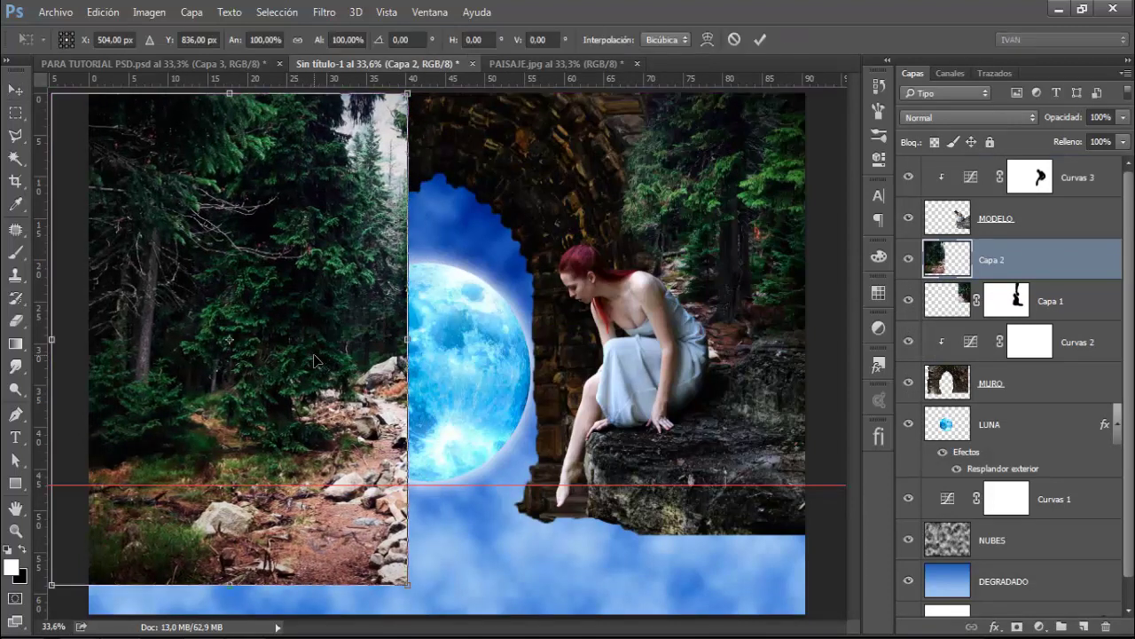
drag(409, 584, 360, 526)
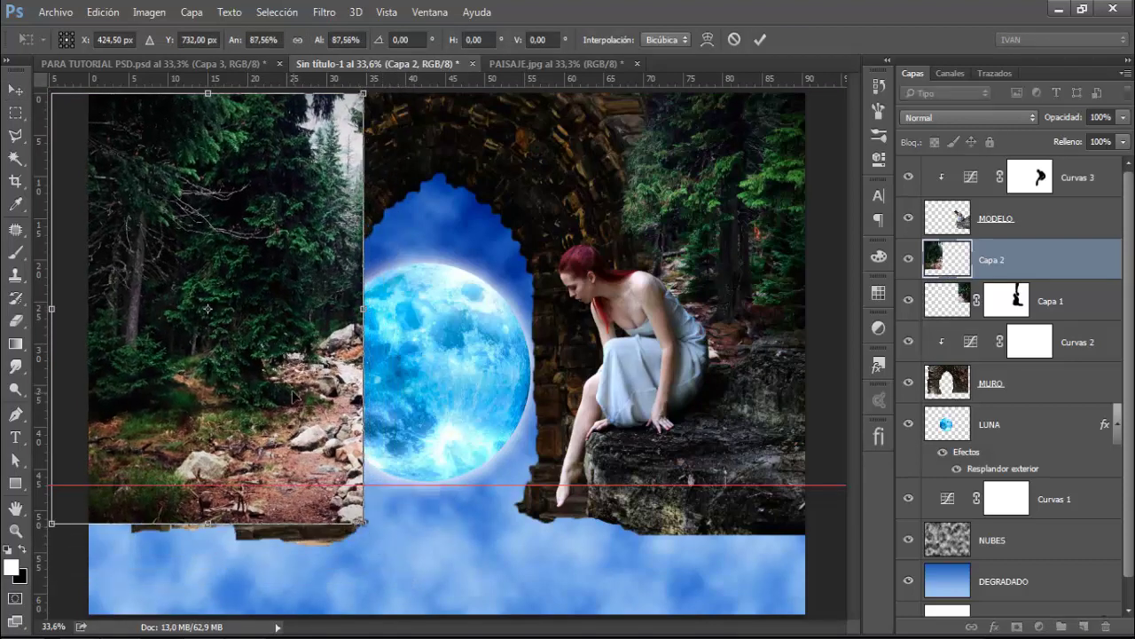
drag(266, 322, 270, 322)
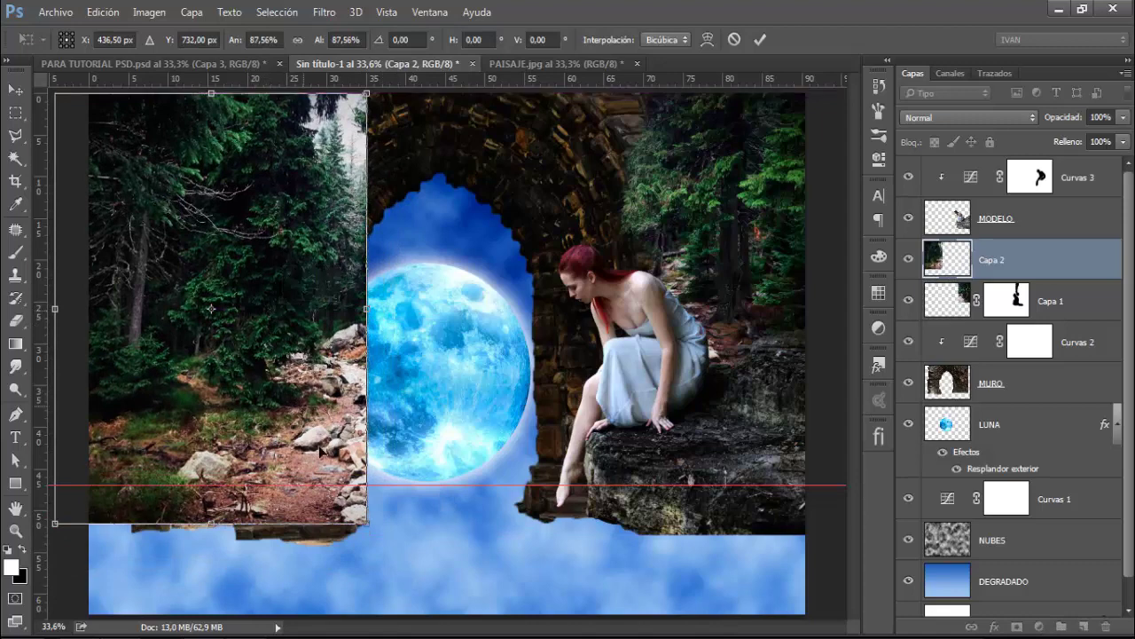
drag(369, 527, 381, 537)
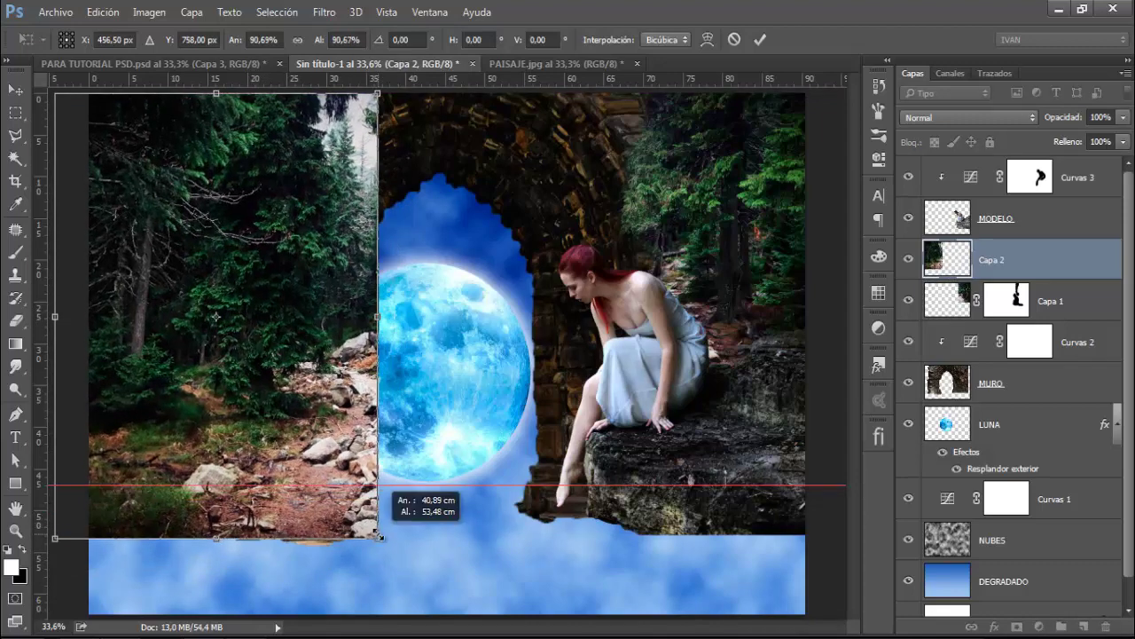
drag(332, 454, 277, 448)
drag(195, 271, 199, 282)
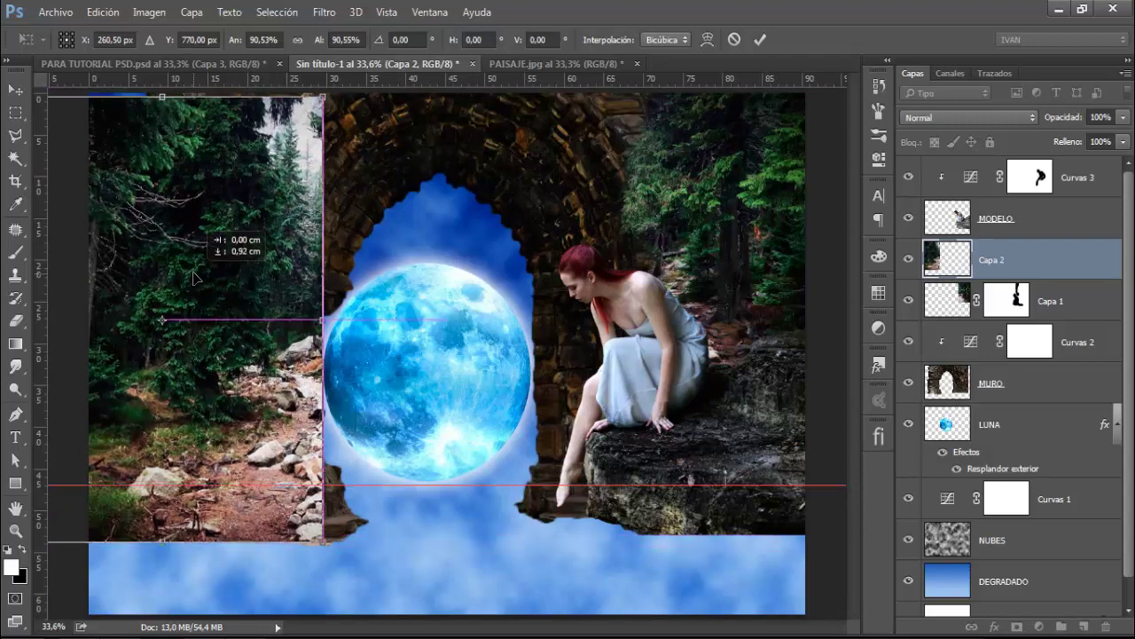
key(Up)
key(Up)
key(Up)
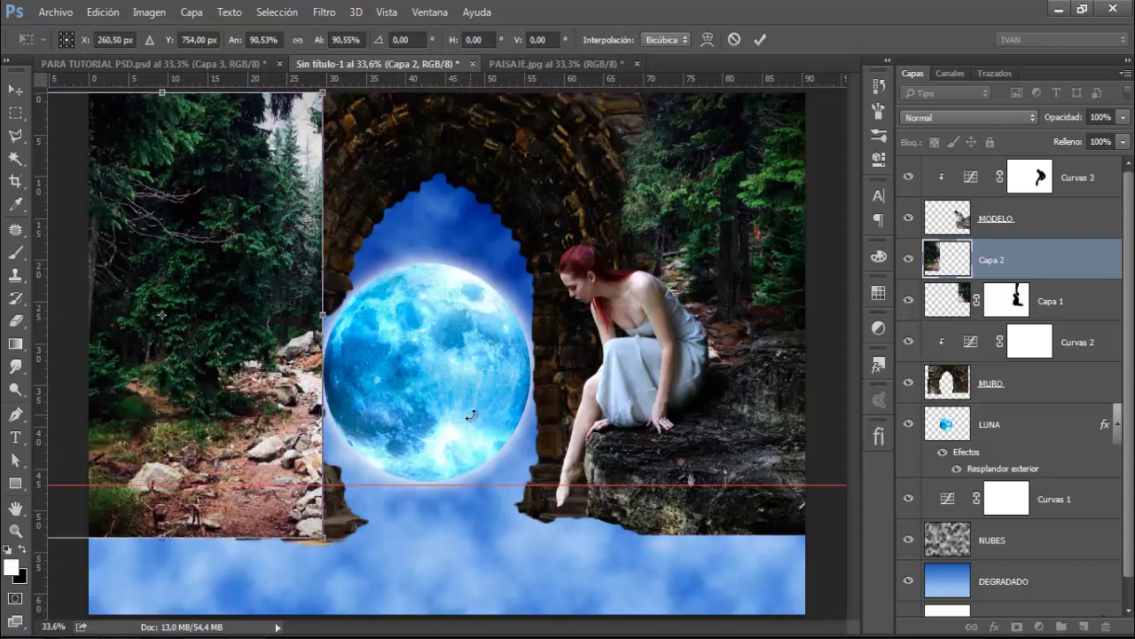
key(Left)
key(Left)
key(Left)
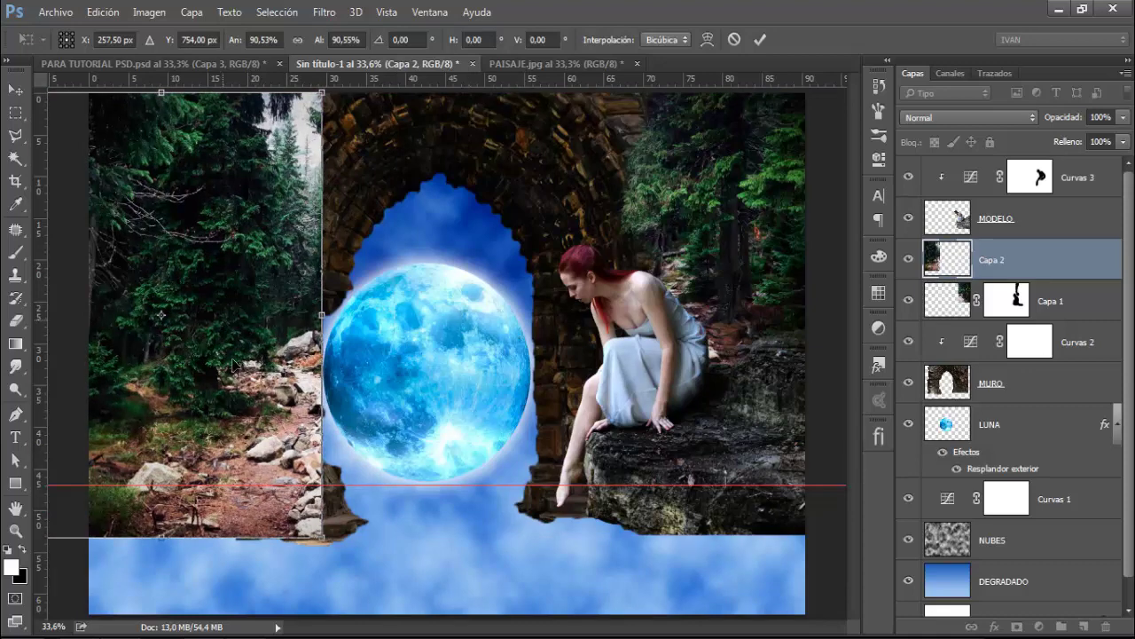
click(763, 37)
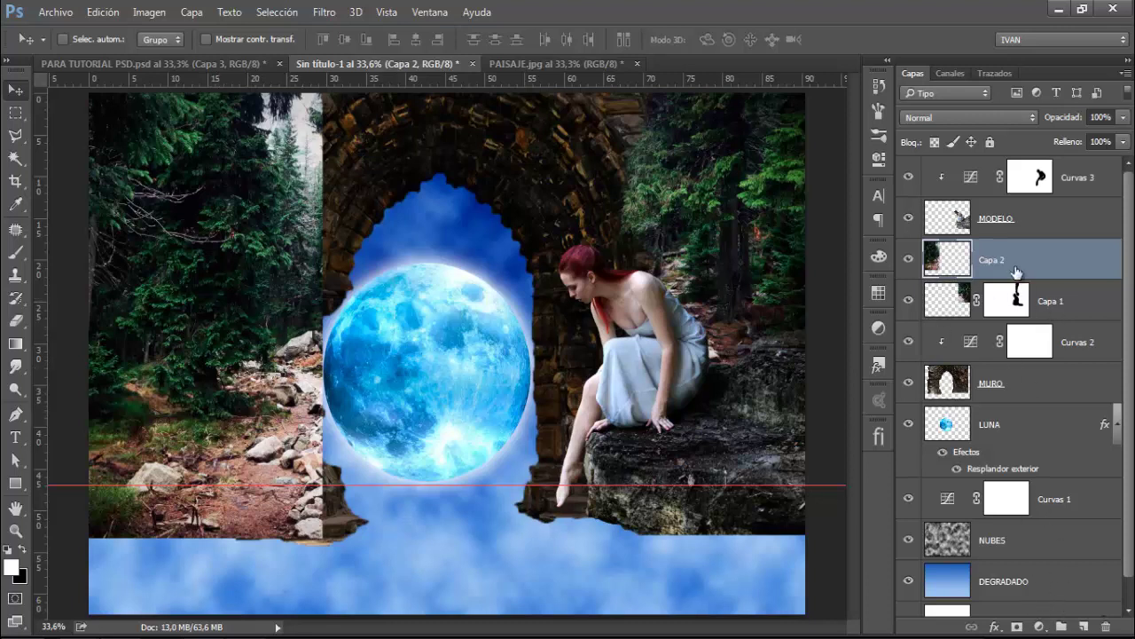
Step: Add a layer mask to Capa 2 and paint black to hide the forest over the arch's left pillar
click(1017, 627)
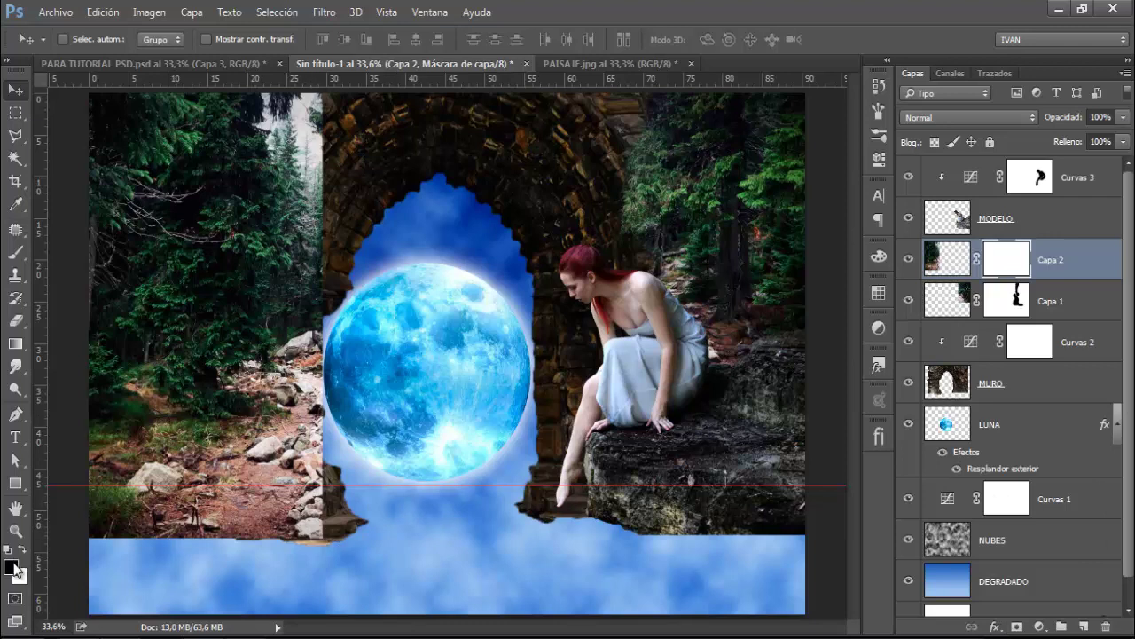
click(15, 252)
mouse_move(330, 192)
mouse_down()
mouse_move(302, 117)
mouse_move(271, 124)
mouse_move(261, 96)
mouse_move(266, 124)
mouse_move(303, 154)
mouse_move(284, 151)
mouse_move(311, 193)
mouse_move(315, 276)
mouse_move(297, 335)
mouse_move(284, 335)
mouse_move(298, 279)
mouse_move(291, 297)
mouse_move(342, 354)
mouse_move(310, 346)
mouse_move(300, 360)
mouse_move(284, 290)
mouse_move(288, 355)
mouse_move(254, 375)
mouse_up()
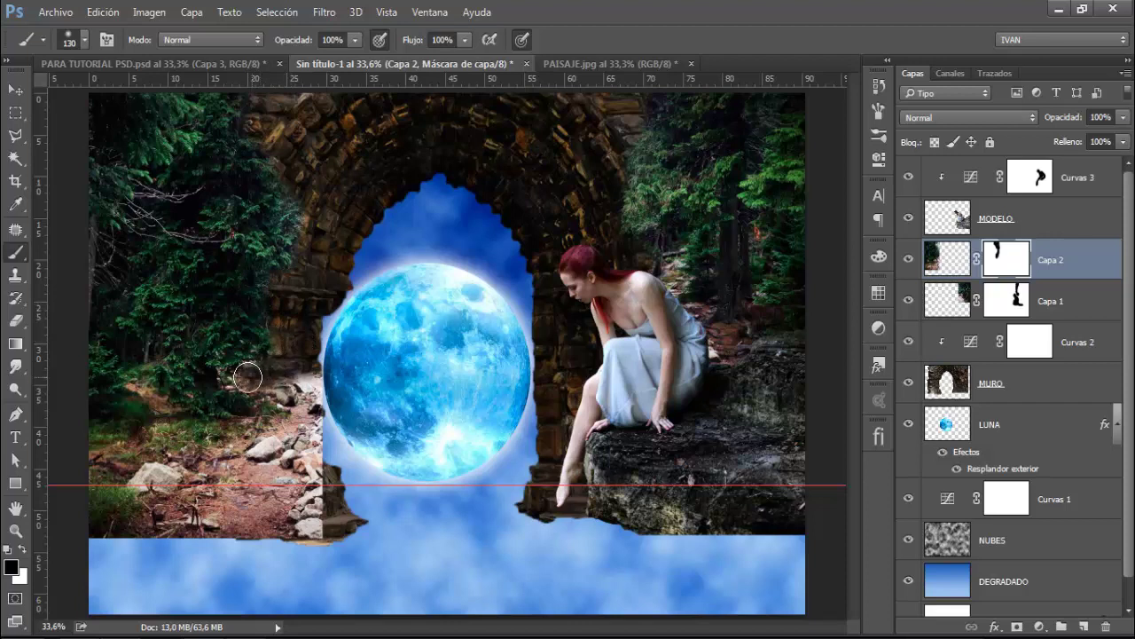
mouse_move(334, 369)
mouse_down()
mouse_move(306, 426)
mouse_move(297, 381)
mouse_move(240, 375)
mouse_move(274, 393)
mouse_move(305, 440)
mouse_move(240, 400)
mouse_move(216, 418)
mouse_move(314, 461)
mouse_move(266, 484)
mouse_move(328, 479)
mouse_move(254, 470)
mouse_move(321, 510)
mouse_move(291, 499)
mouse_move(308, 468)
mouse_move(263, 464)
mouse_move(299, 464)
mouse_move(297, 479)
mouse_up()
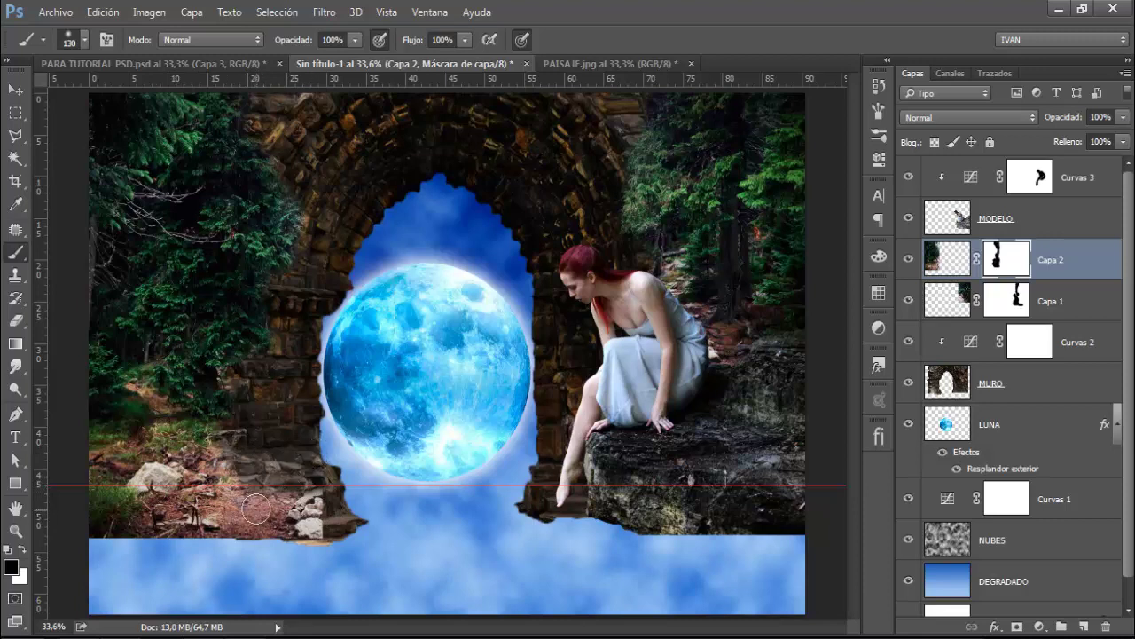
Step: Paint white to restore forest stones near the pillar base, then clean up the pillar edge
key(x)
mouse_move(211, 472)
mouse_down()
mouse_move(249, 456)
mouse_move(326, 479)
mouse_move(284, 471)
mouse_move(284, 449)
mouse_move(262, 440)
mouse_move(297, 462)
mouse_move(345, 443)
mouse_move(302, 466)
mouse_move(314, 462)
mouse_move(271, 448)
mouse_move(333, 448)
mouse_up()
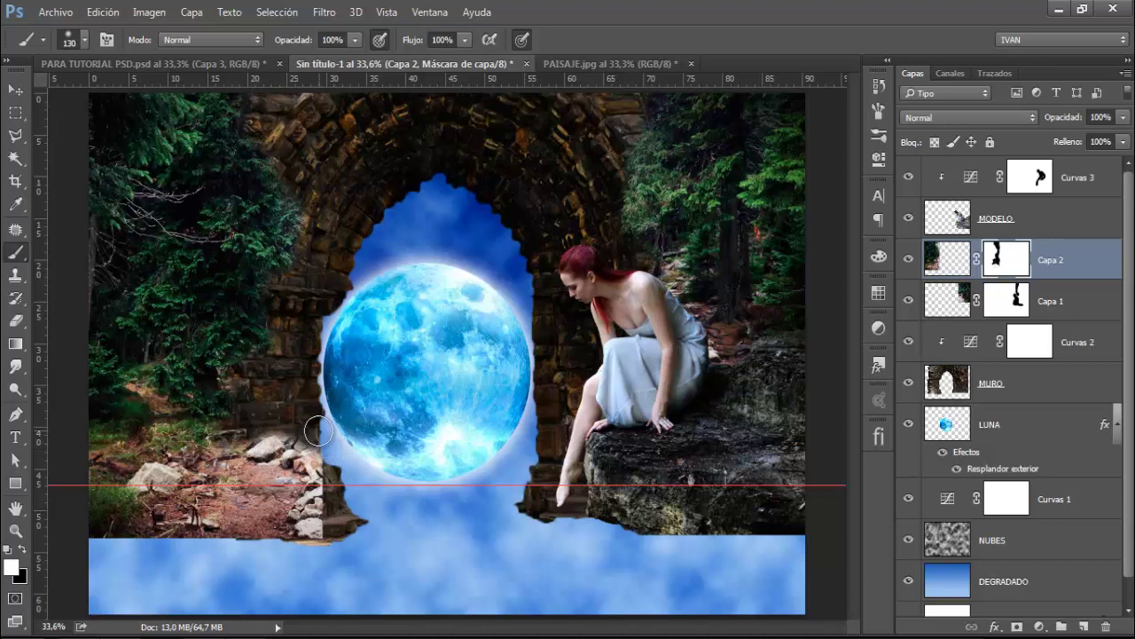
key(x)
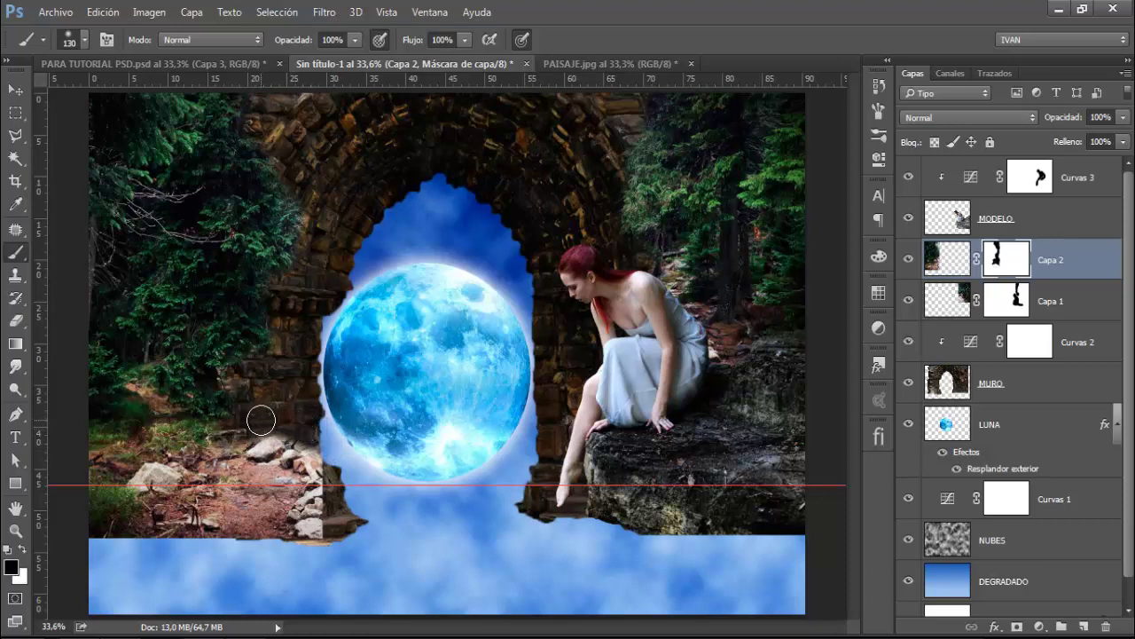
key(x)
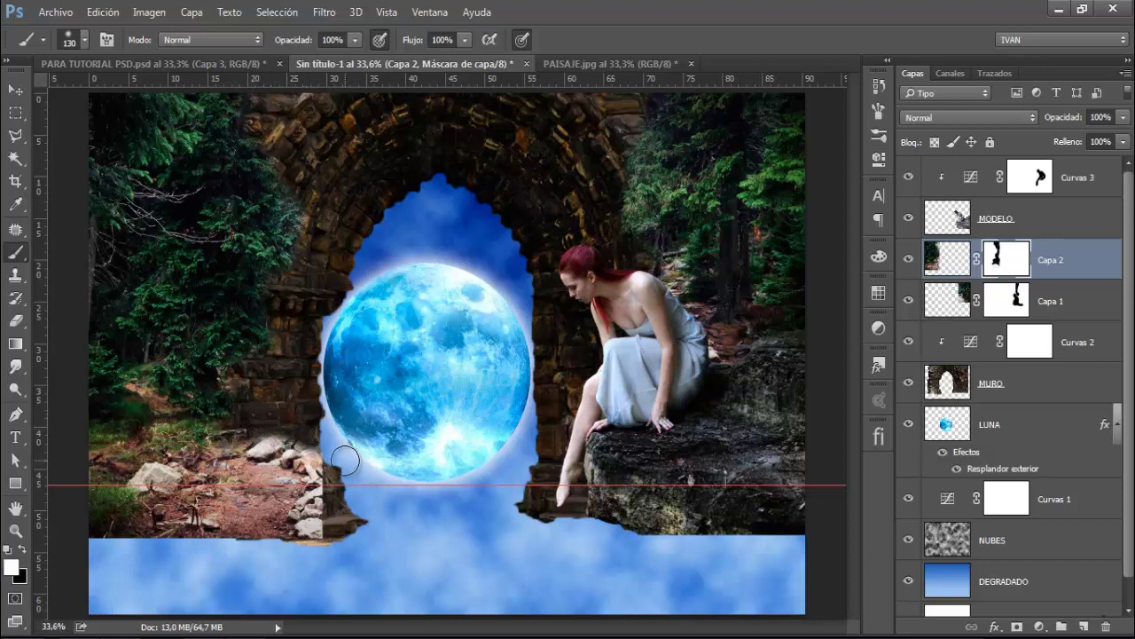
key(x)
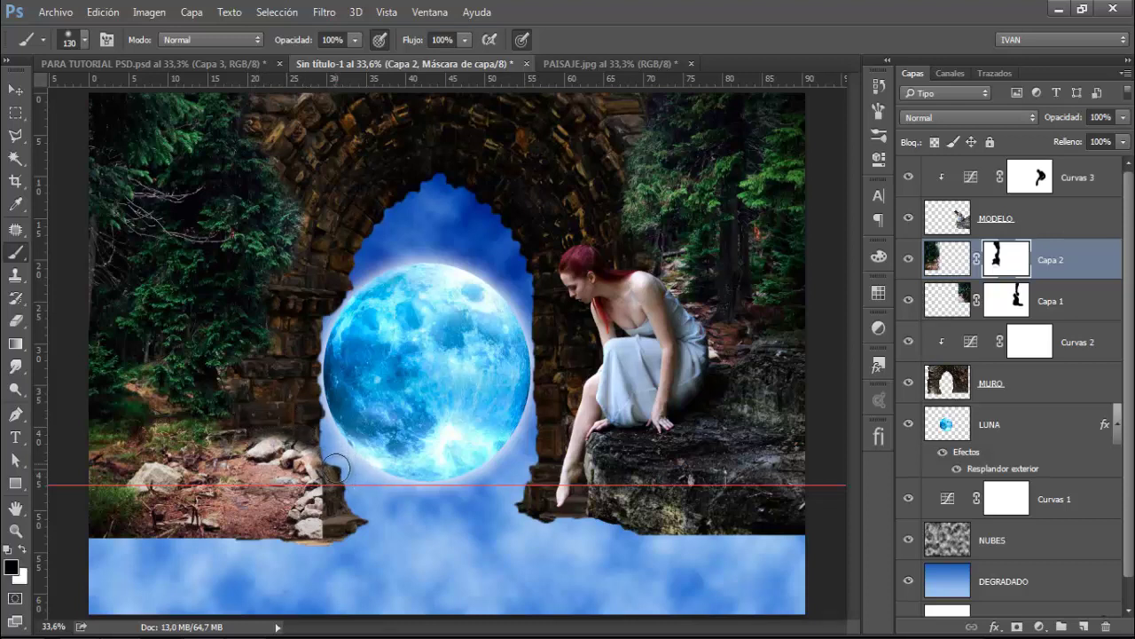
drag(361, 509, 337, 458)
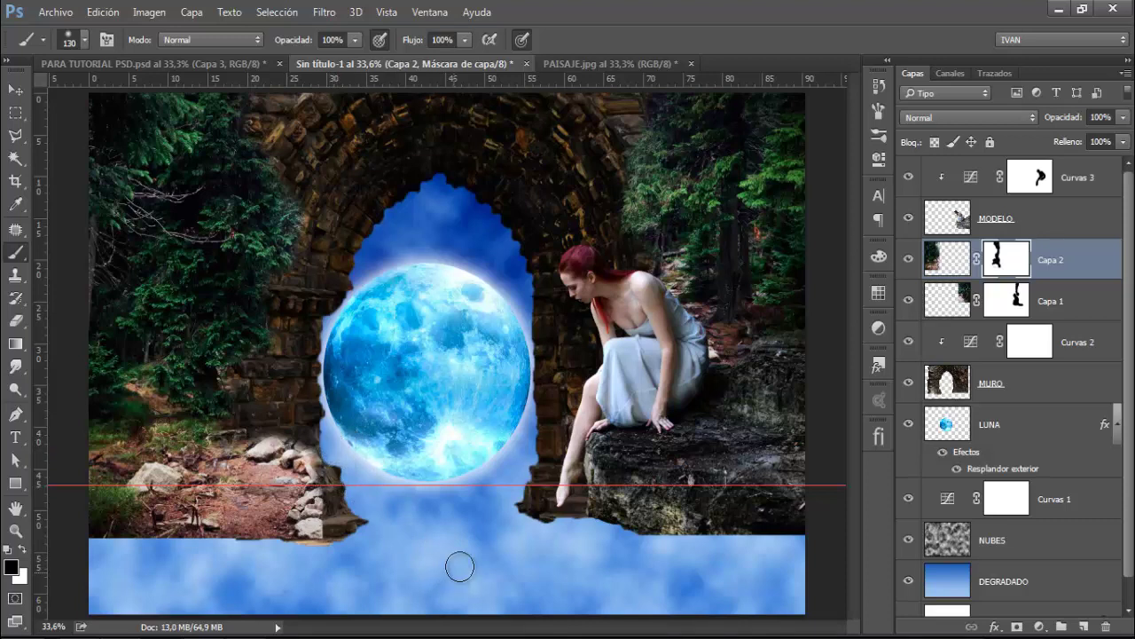
click(15, 89)
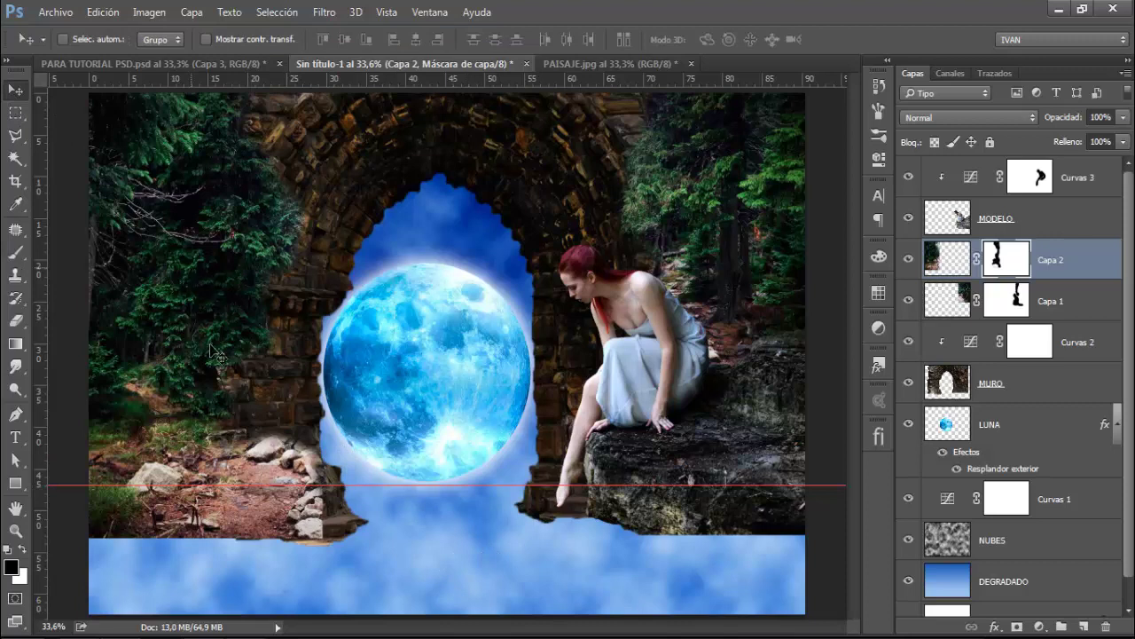
Step: Nudge the forest layer a few pixels to the right
drag(462, 504, 462, 506)
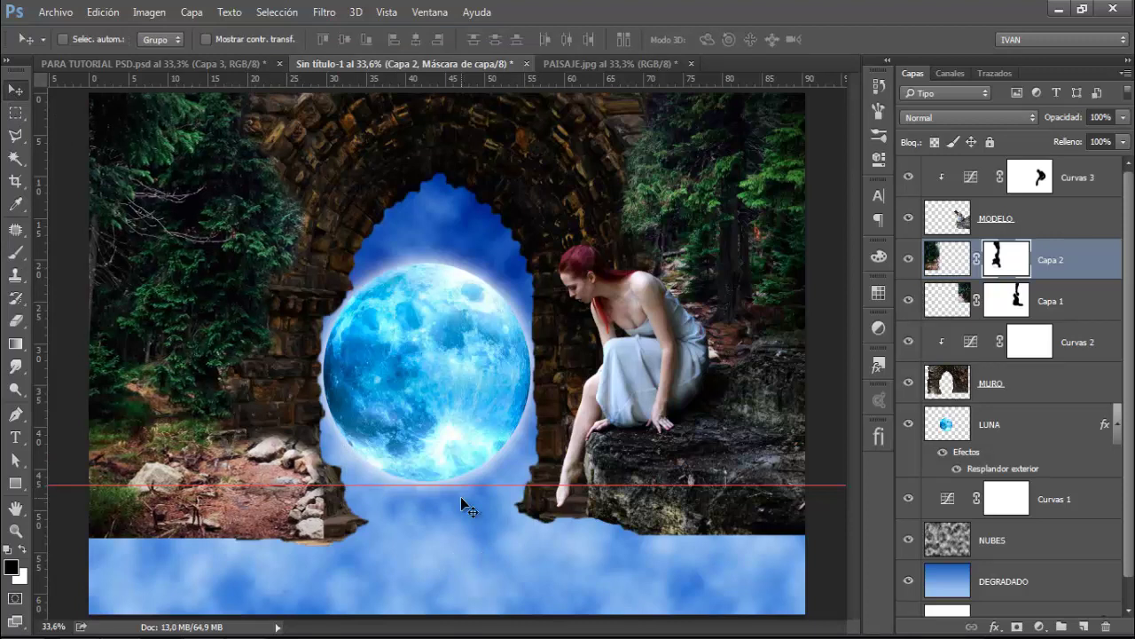
key(Right)
key(Right)
key(Right)
key(Right)
key(Right)
key(Right)
key(Right)
key(Right)
key(Right)
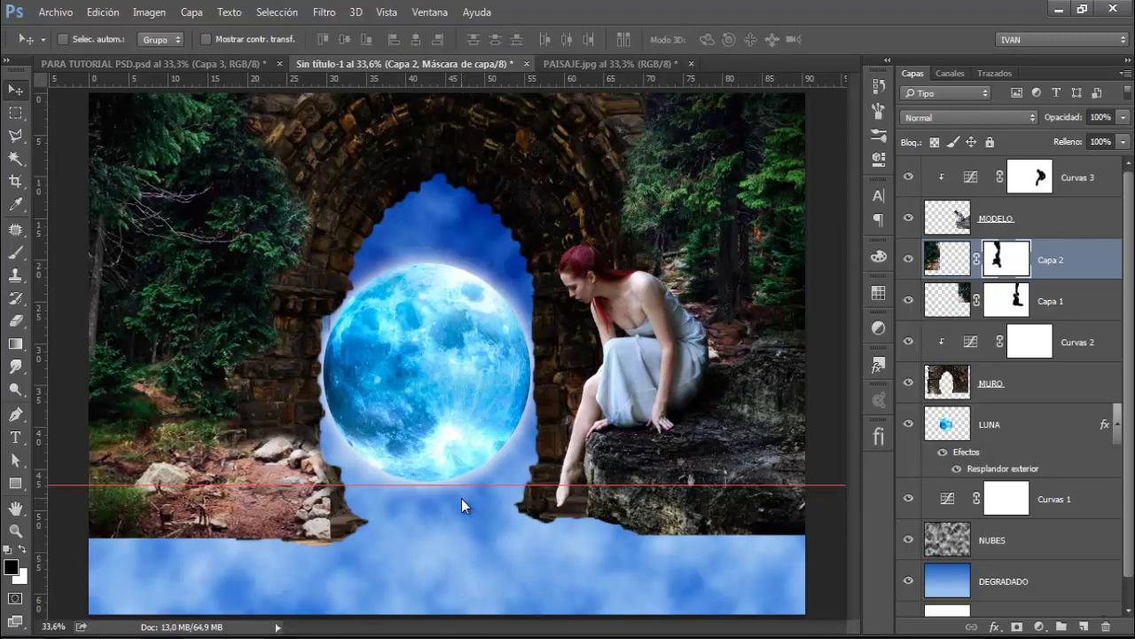
key(Right)
key(Right)
key(Right)
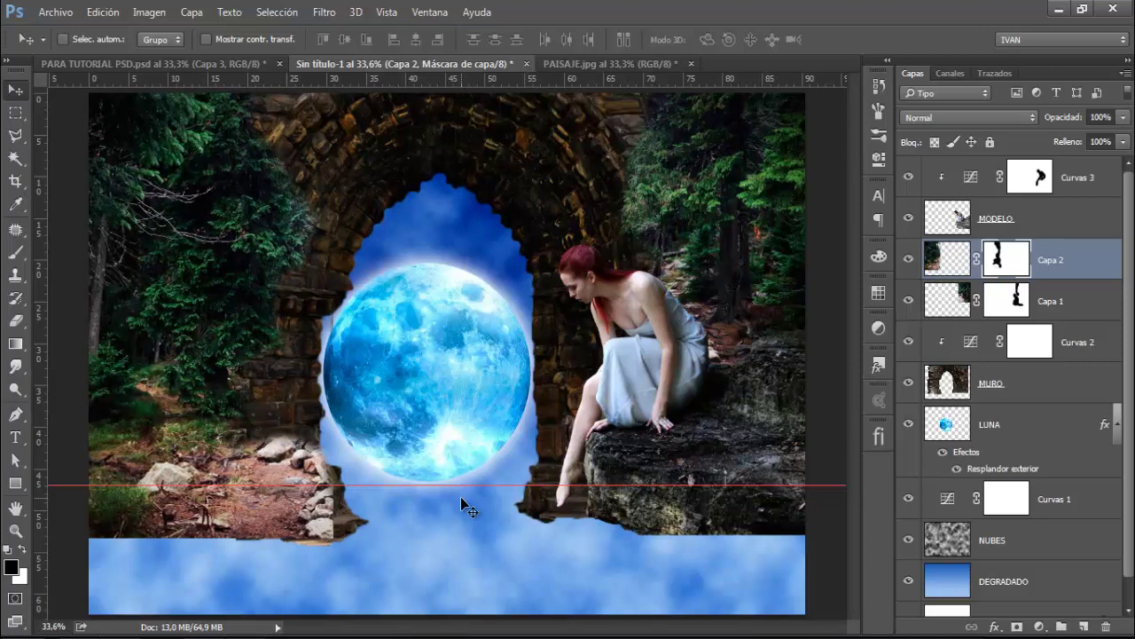
key(Right)
key(Left)
key(Left)
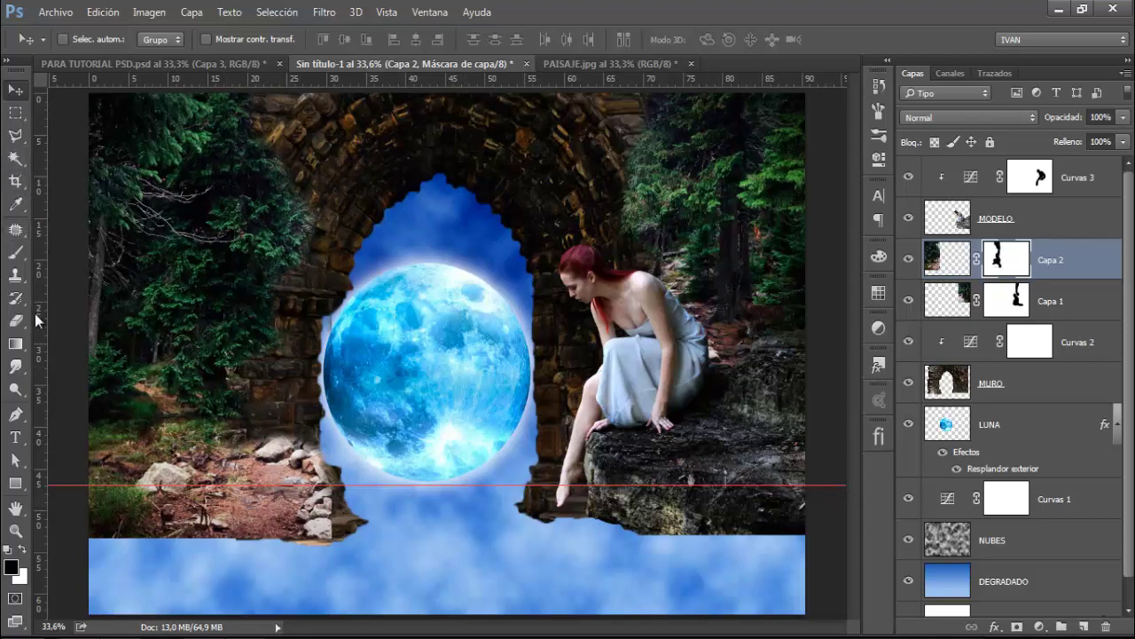
Step: Brush the Capa 2 mask along the arch's edge beside the moon, then select Curvas 3
click(14, 253)
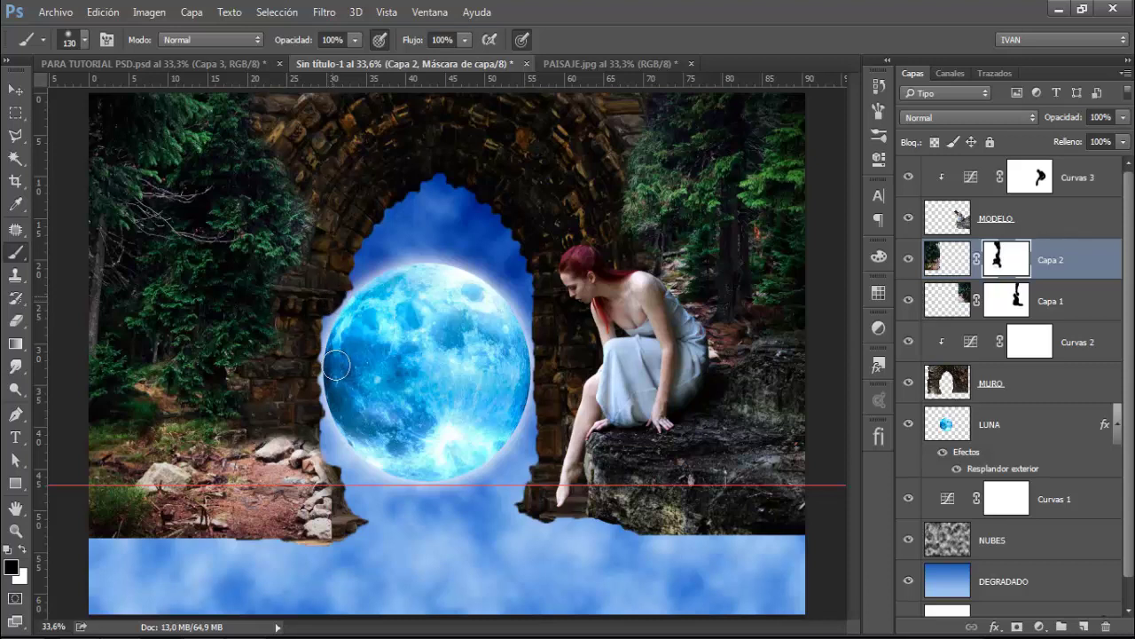
mouse_move(326, 323)
mouse_down()
mouse_move(319, 274)
mouse_move(330, 441)
mouse_move(321, 448)
mouse_move(299, 426)
mouse_move(351, 477)
mouse_move(353, 510)
mouse_move(337, 497)
mouse_move(341, 546)
mouse_up()
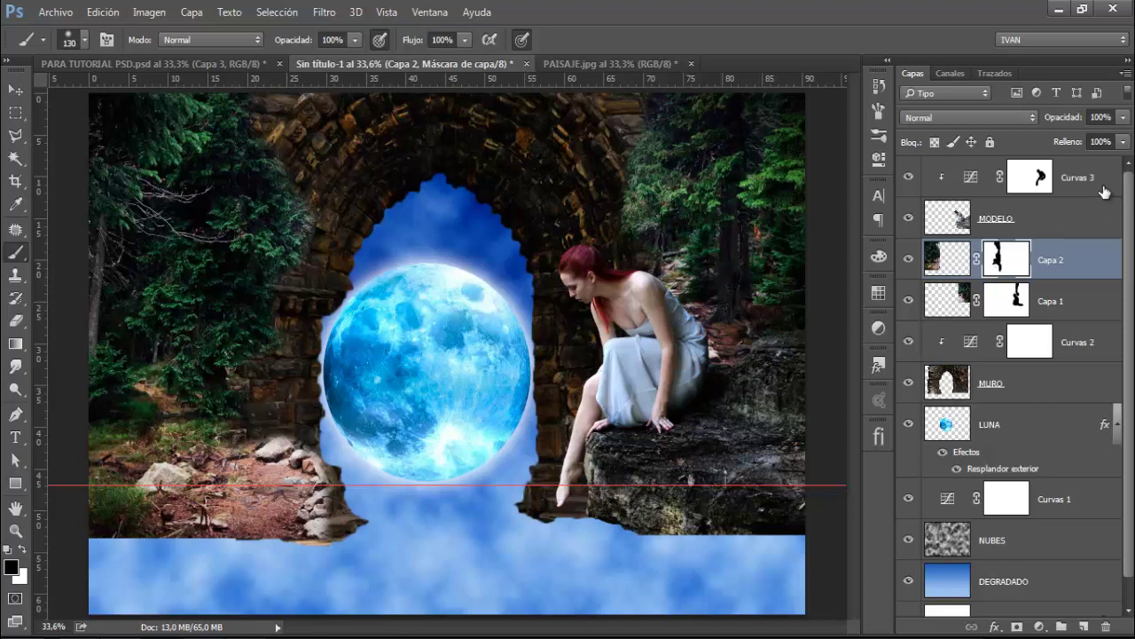
click(1098, 183)
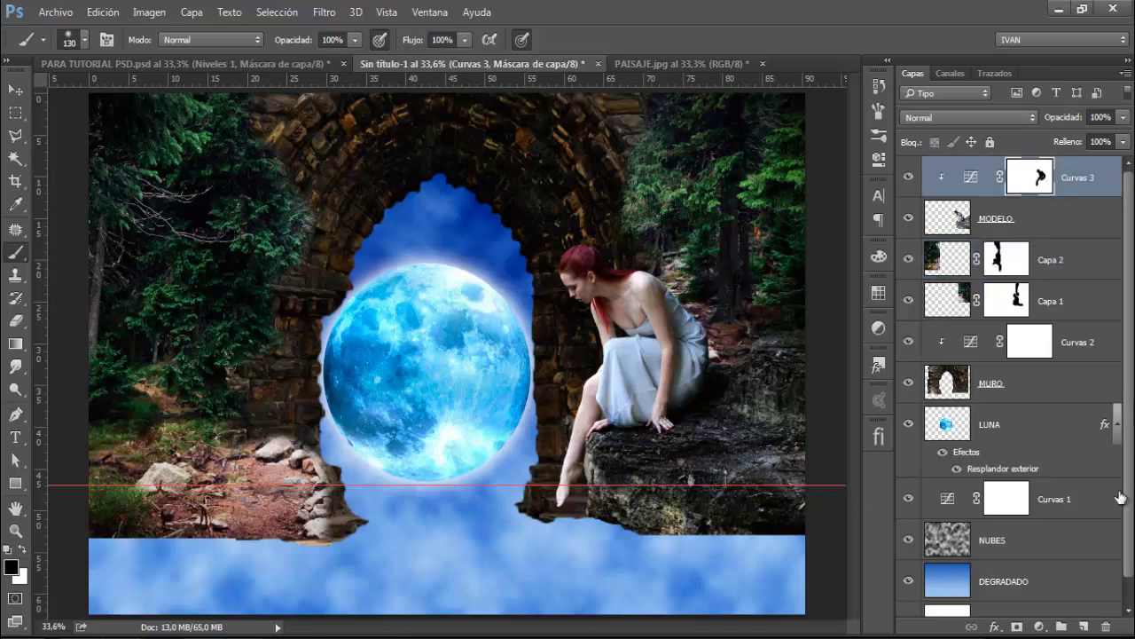
Step: Group layers Curvas 3 through DEGRADADO as IMAGEN and stamp a merged copy, Capa 3, above it
shift+click(1058, 583)
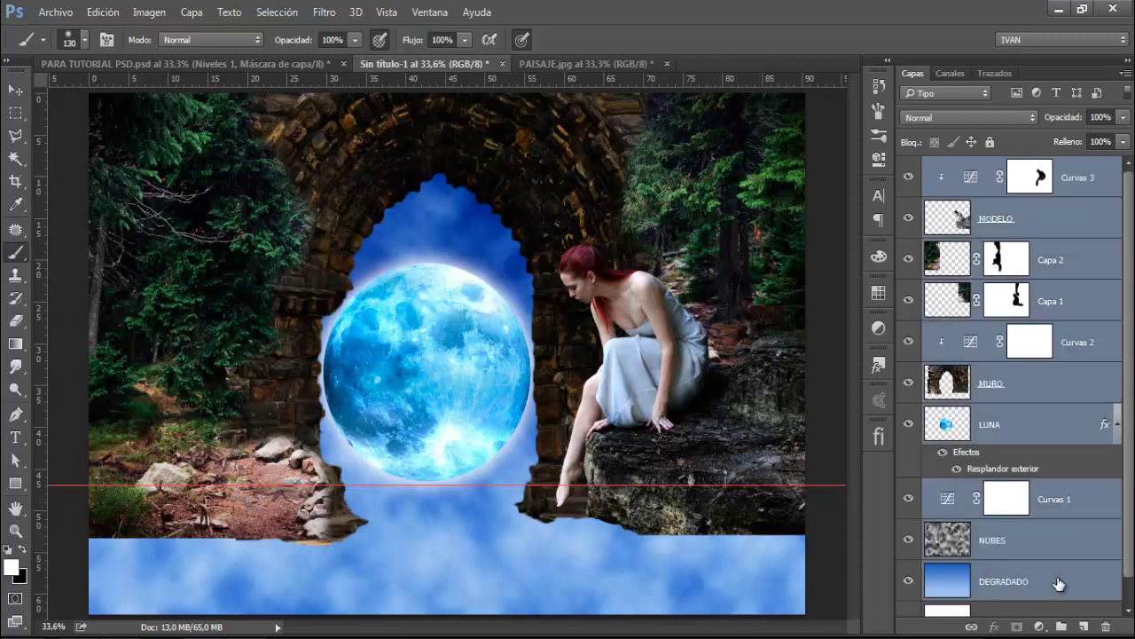
key(ctrl+g)
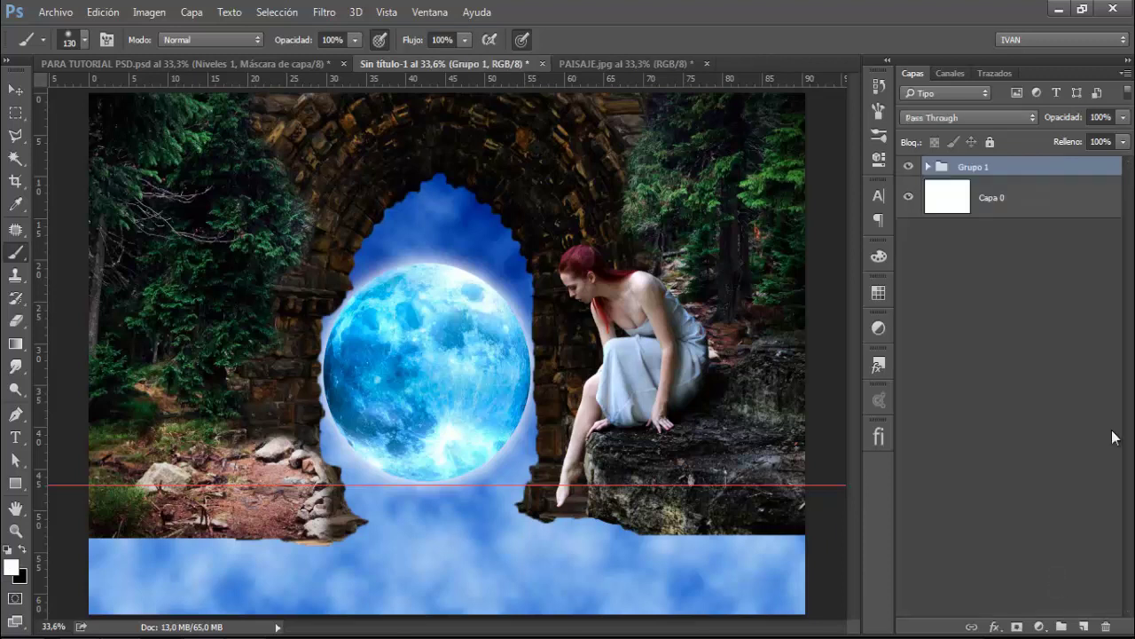
double_click(971, 167)
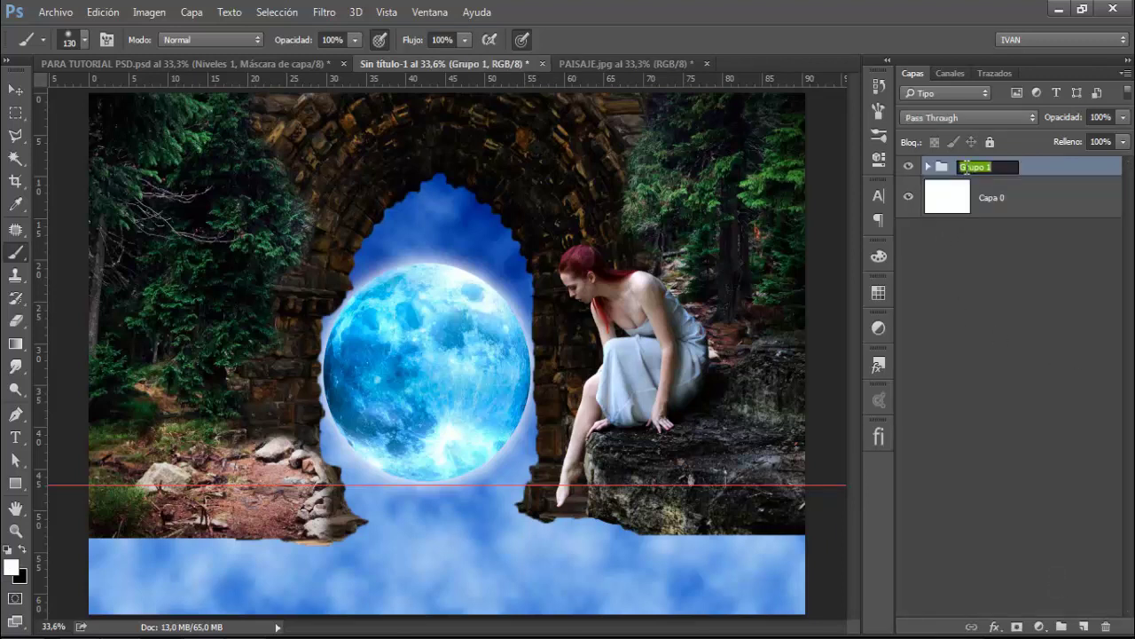
key(BackSpace)
text(imagen)
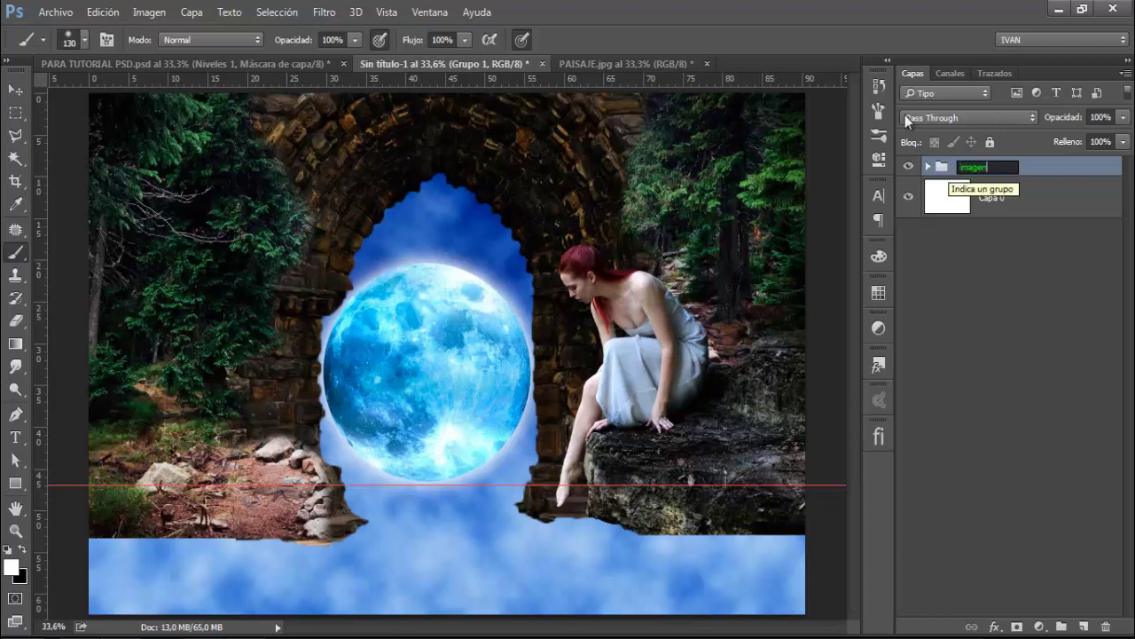
key(BackSpace)
text(IMAGEN)
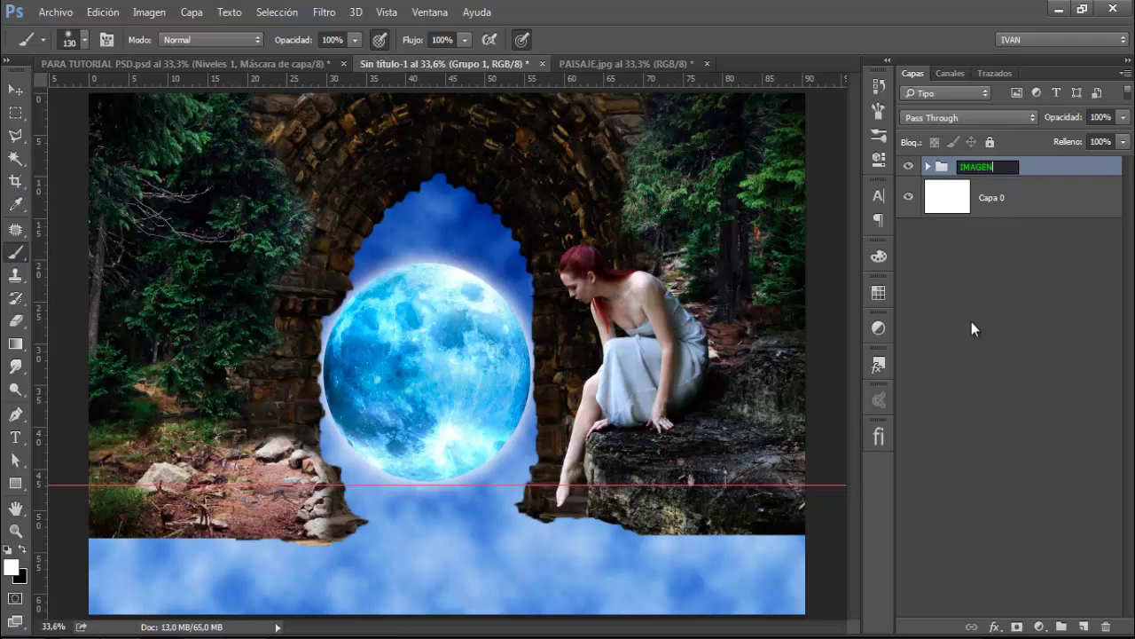
click(972, 321)
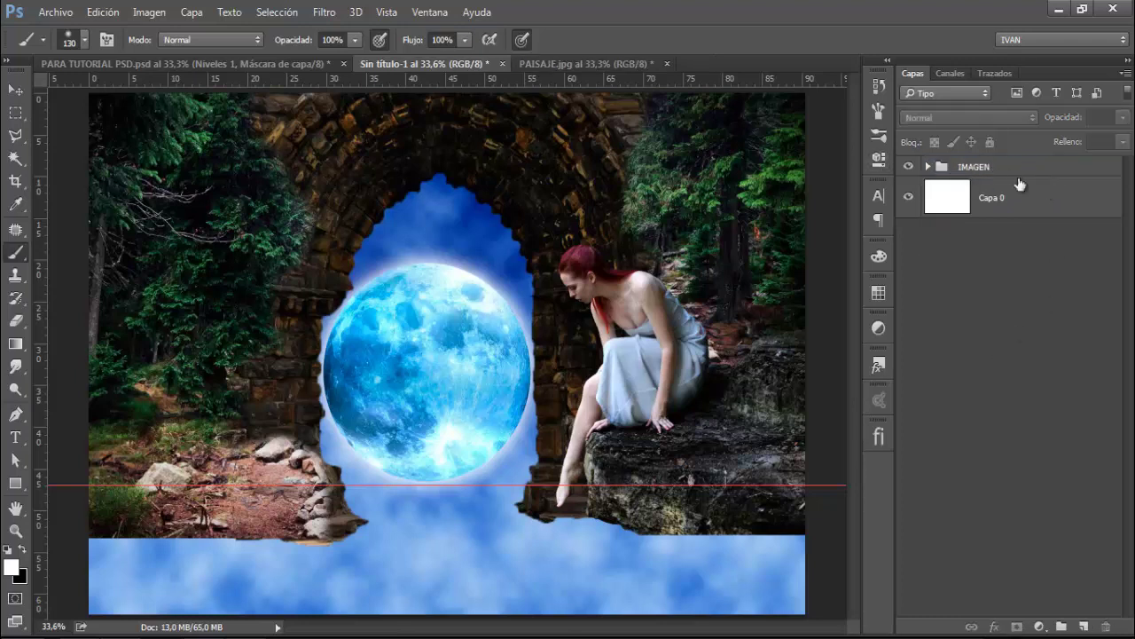
click(989, 168)
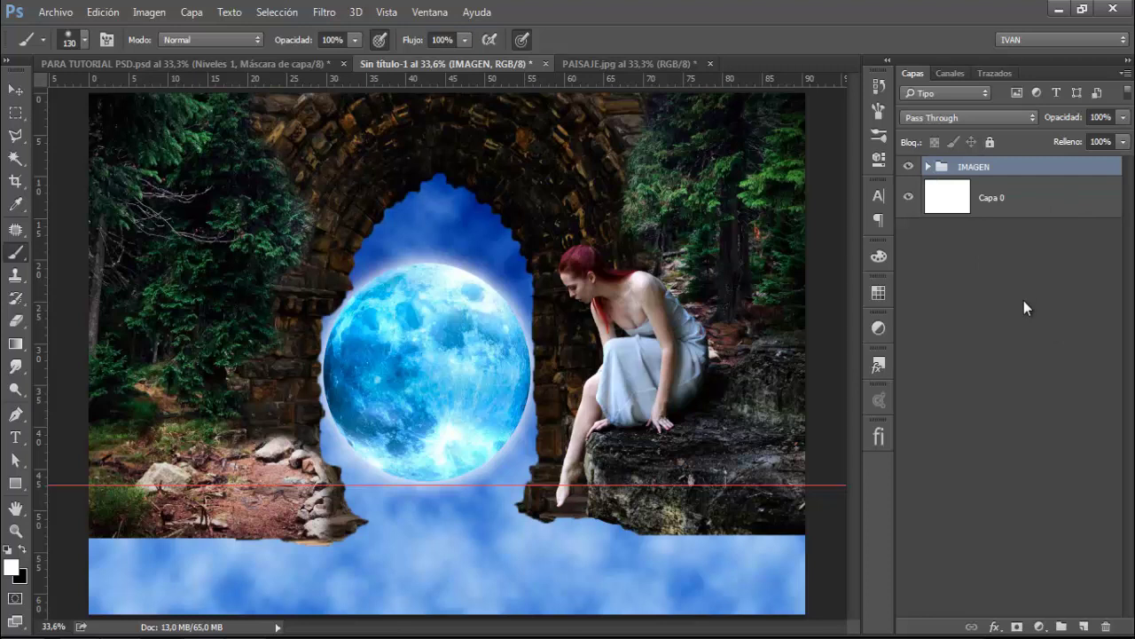
key(ctrl+shift+alt+e)
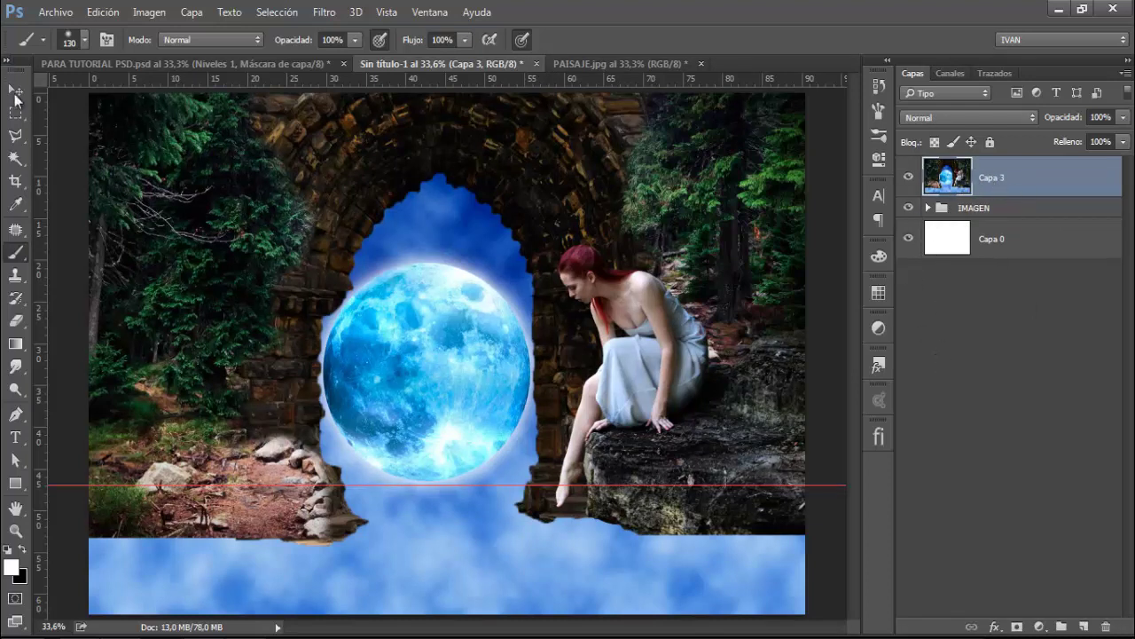
Step: Select the image from the top-left corner down to the guide and copy it to new layer Capa 4
click(15, 113)
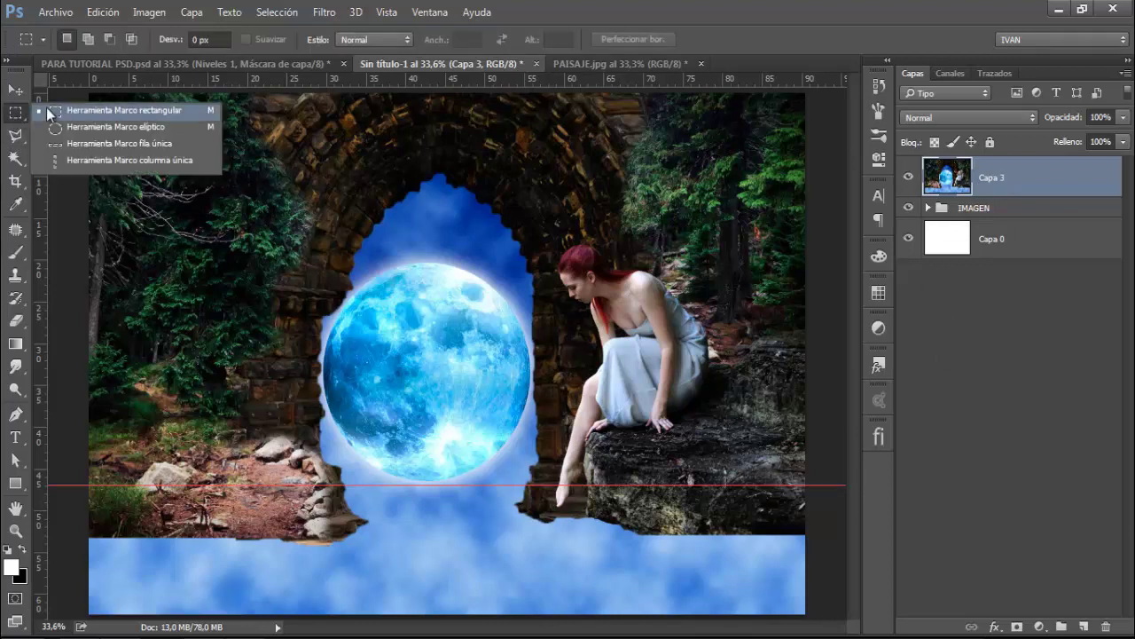
click(46, 108)
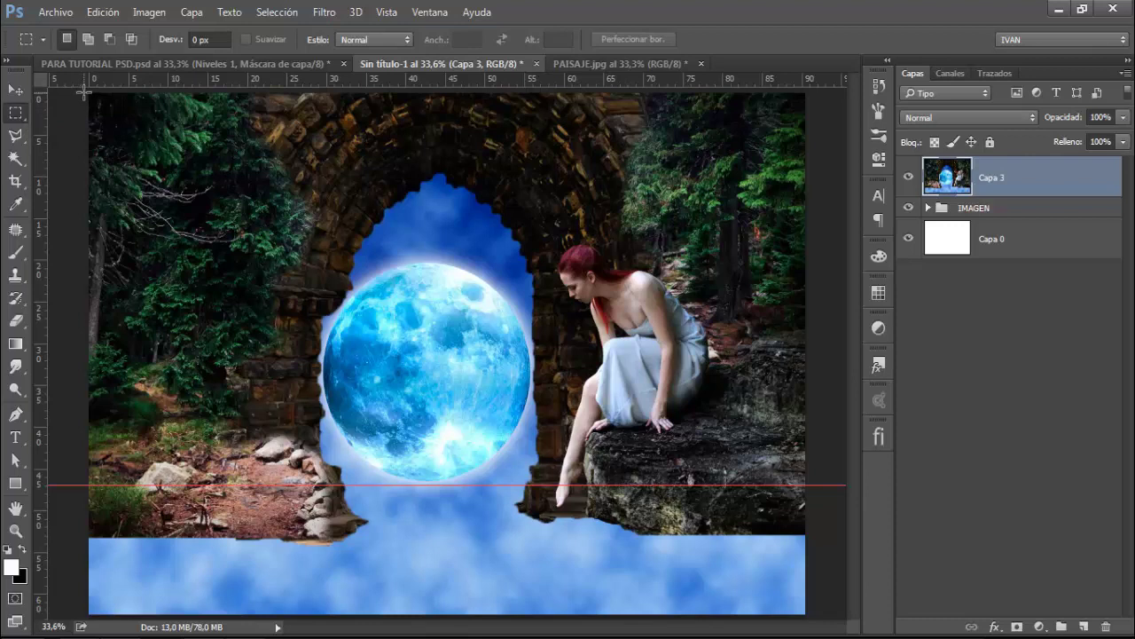
drag(86, 93, 807, 486)
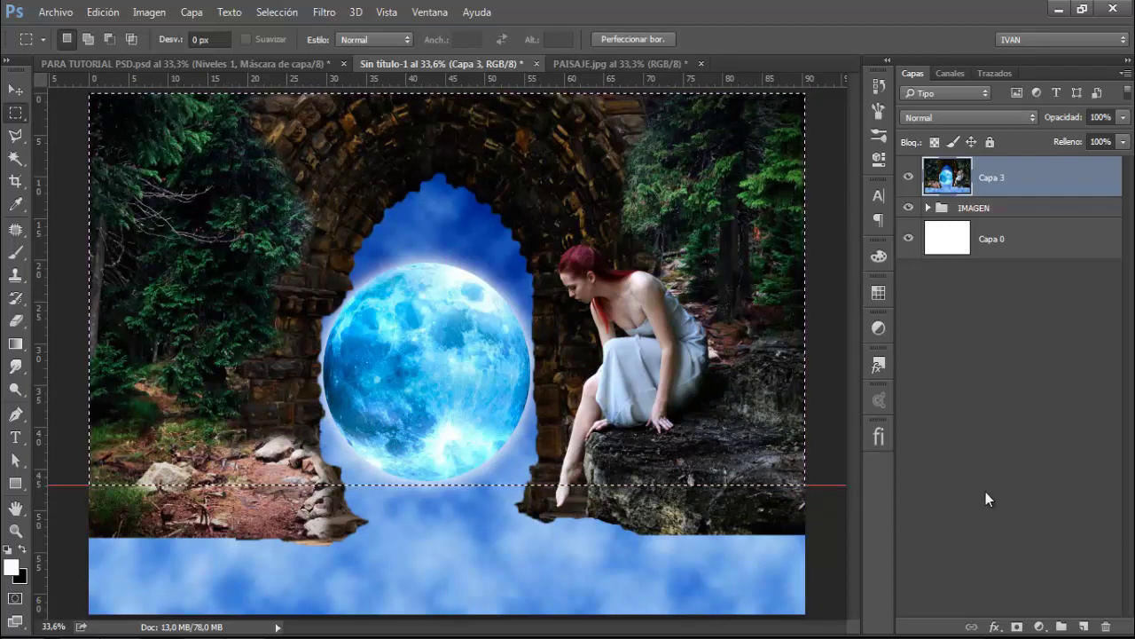
key(ctrl+d)
key(ctrl+shift+alt+n)
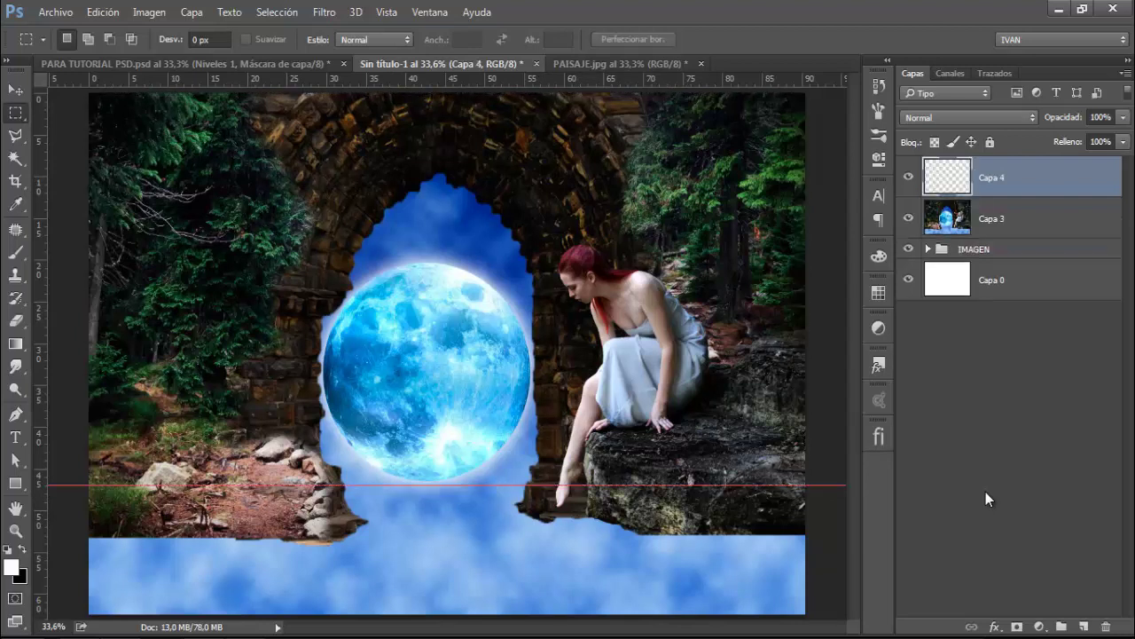
key(ctrl+shift+alt+e)
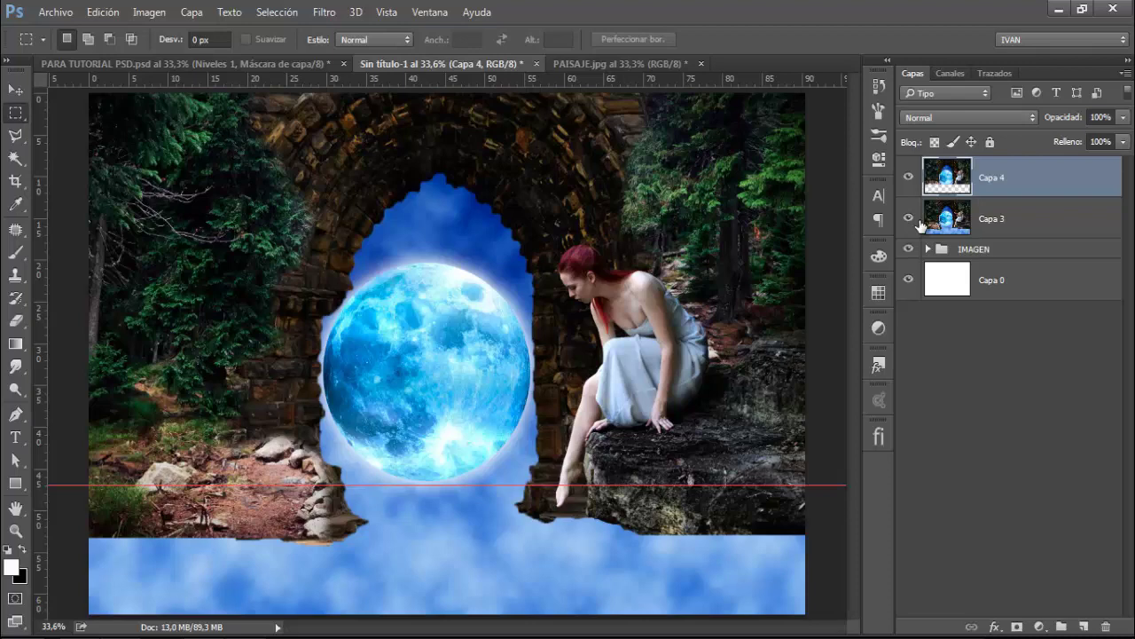
key(ctrl+minus)
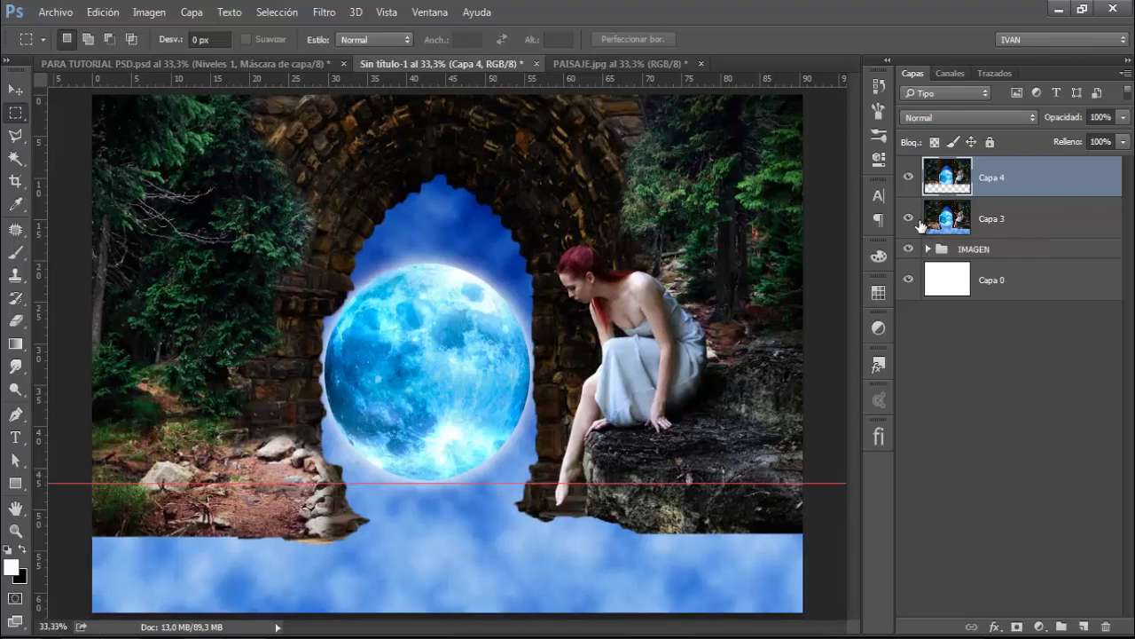
key(ctrl+minus)
key(ctrl+minus)
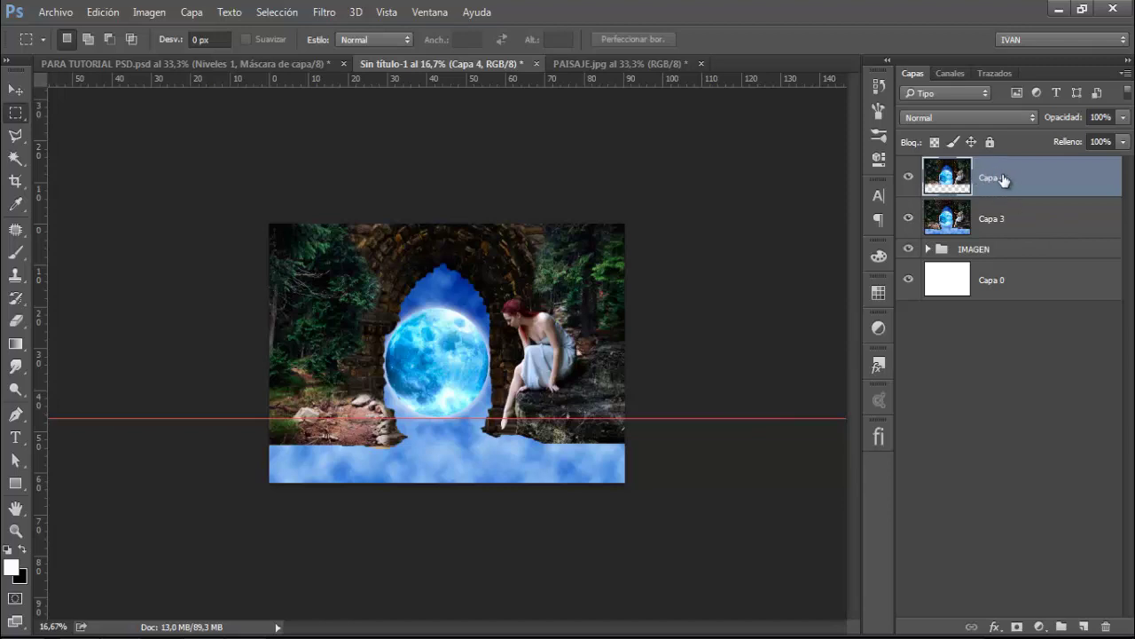
Step: Rotate the Capa 4 copy 180° and flip it horizontally
key(ctrl+t)
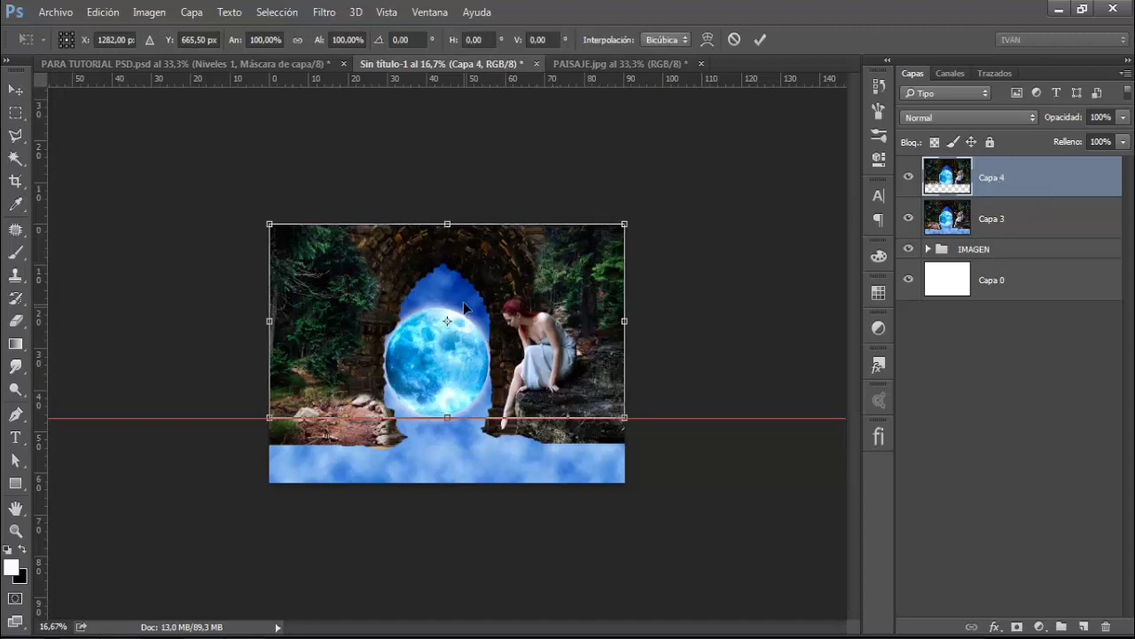
right_click(495, 306)
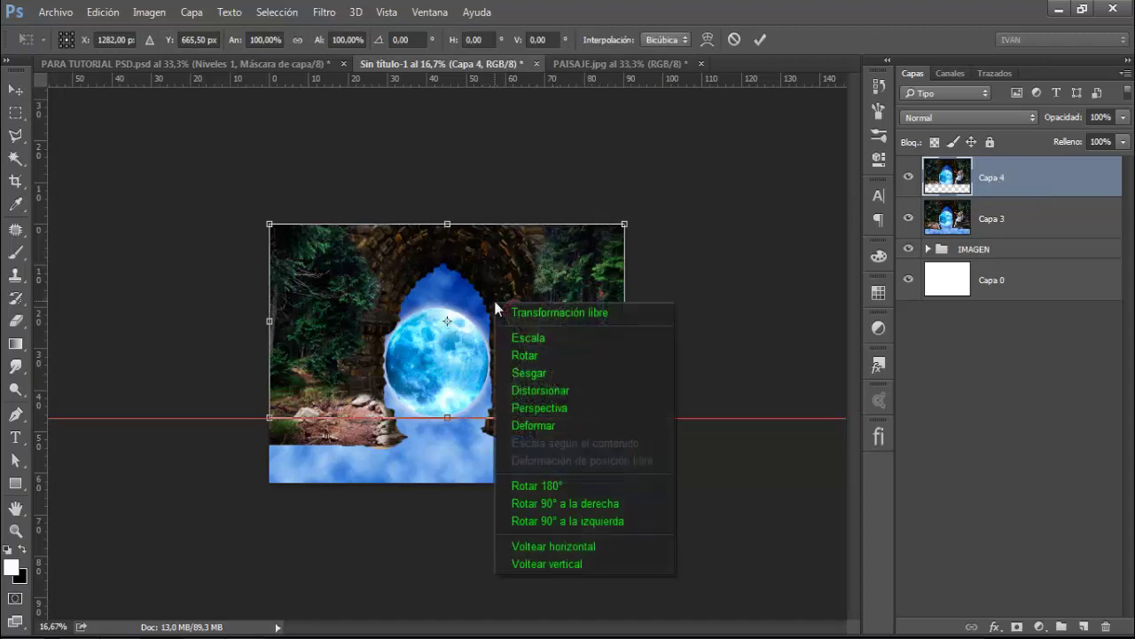
click(542, 486)
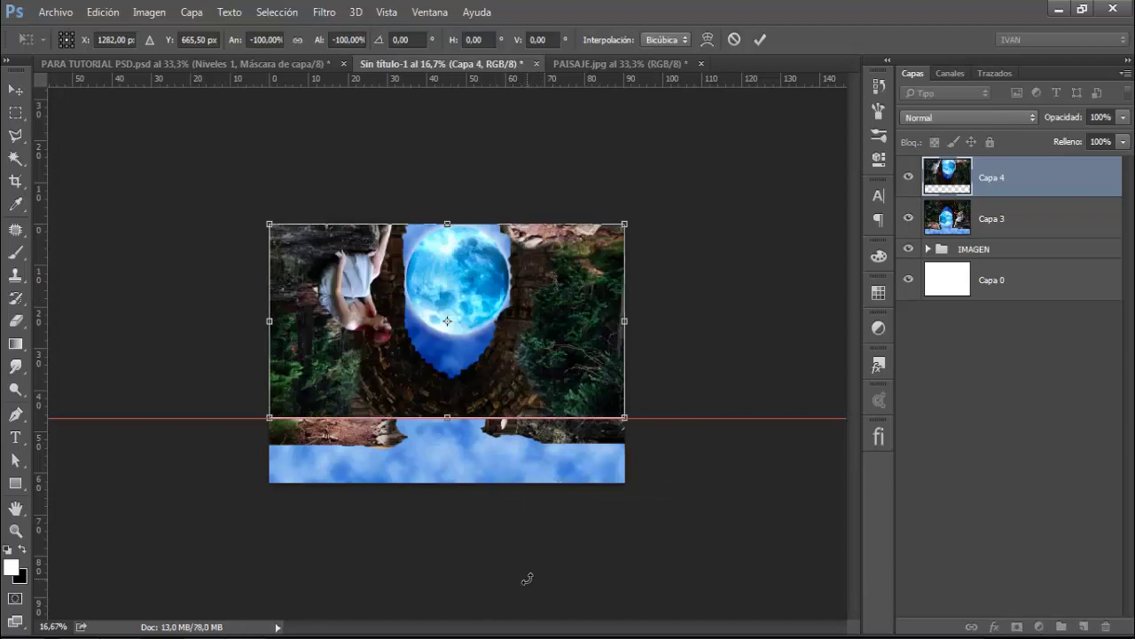
right_click(517, 296)
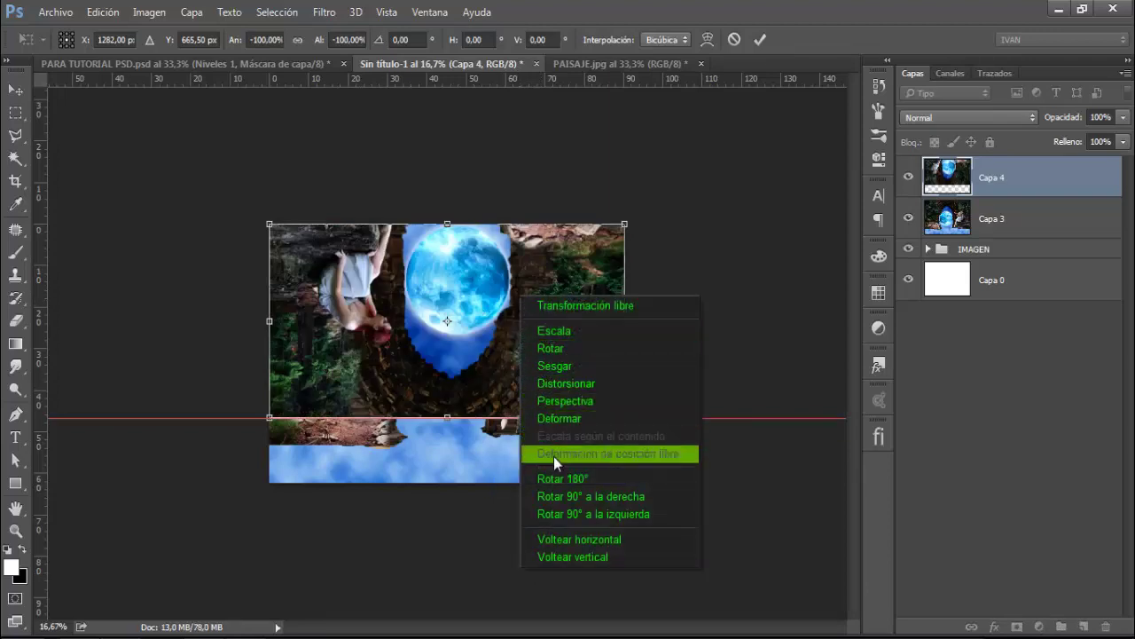
click(598, 539)
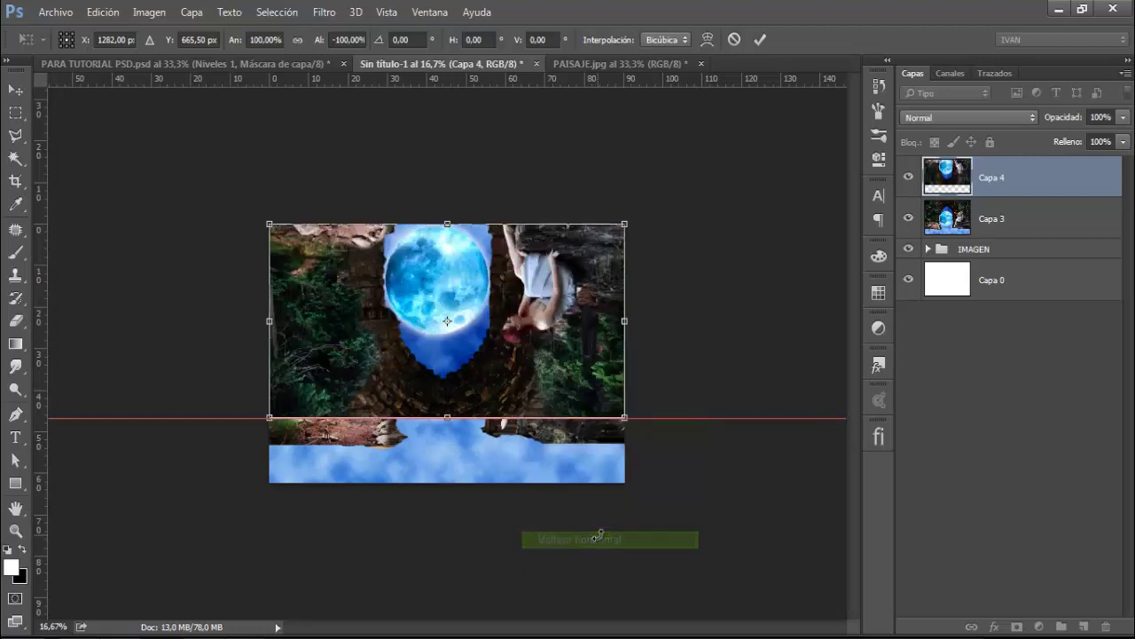
Step: Move the flipped copy below the guide and widen its bottom in perspective
right_click(556, 316)
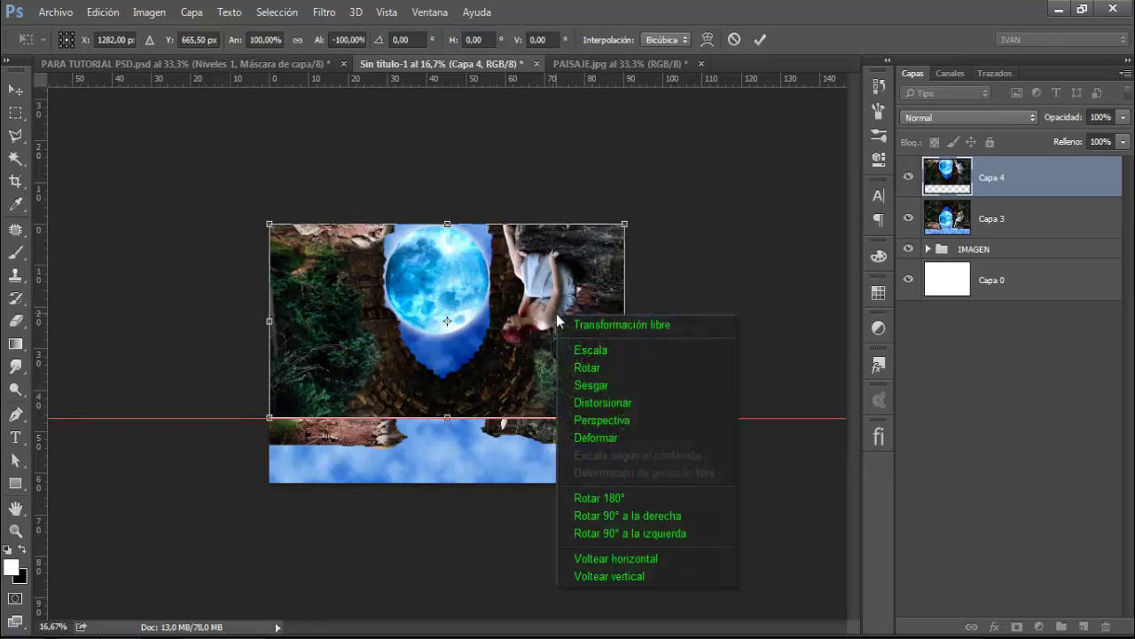
click(585, 420)
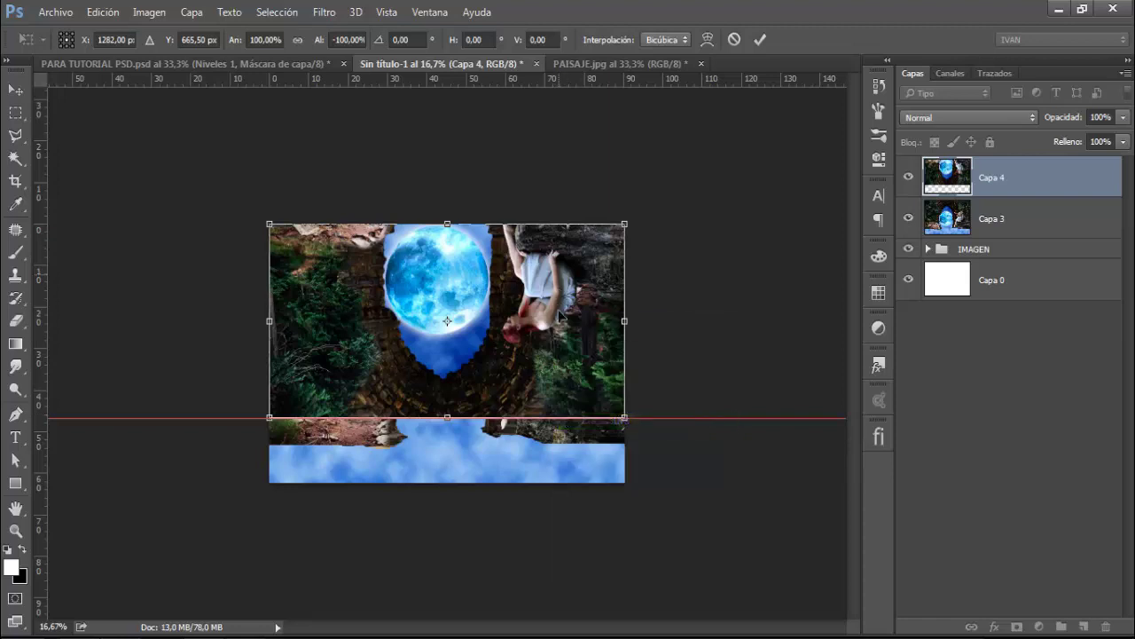
drag(560, 312, 552, 445)
drag(550, 464, 560, 474)
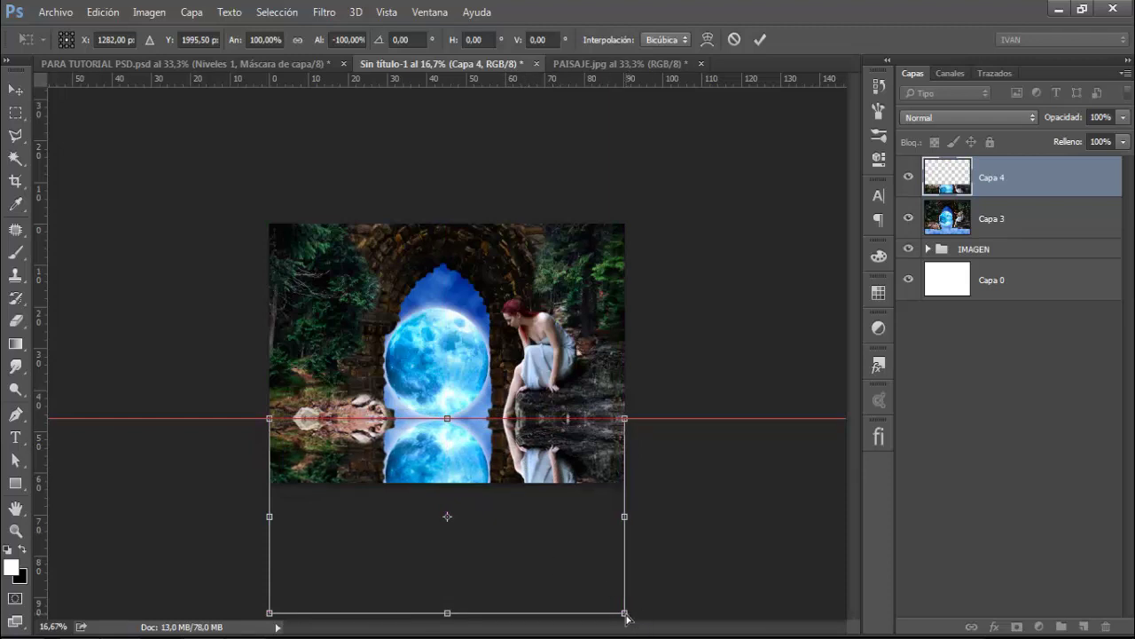
mouse_move(626, 615)
mouse_down()
mouse_move(996, 598)
mouse_move(1021, 563)
mouse_move(1059, 550)
mouse_move(956, 580)
mouse_move(1003, 573)
mouse_up()
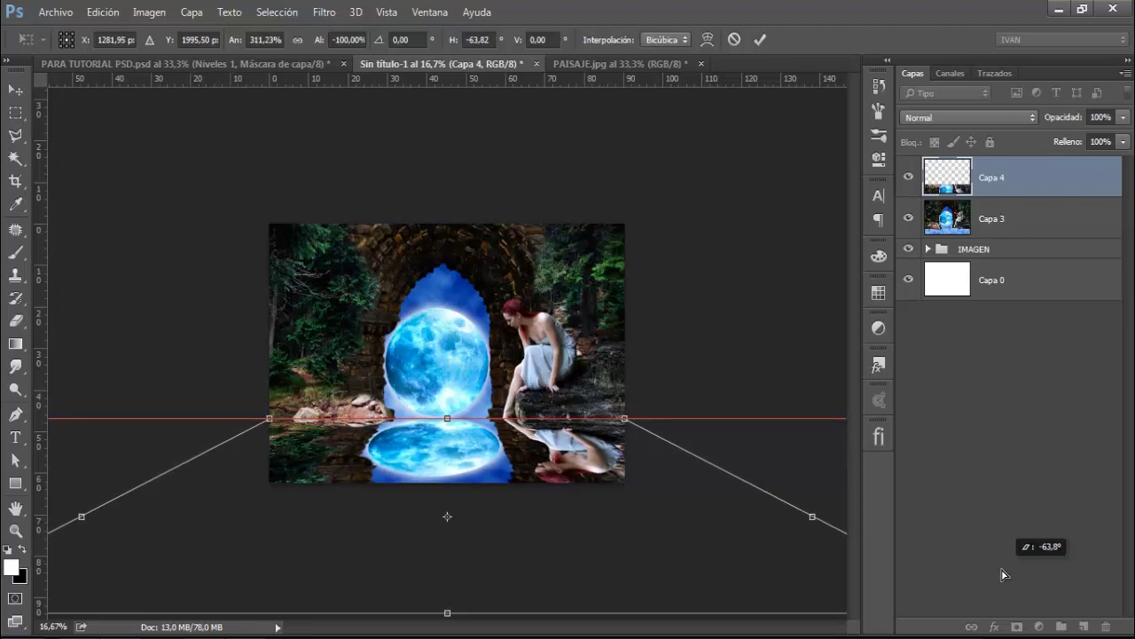
drag(1002, 574, 1038, 537)
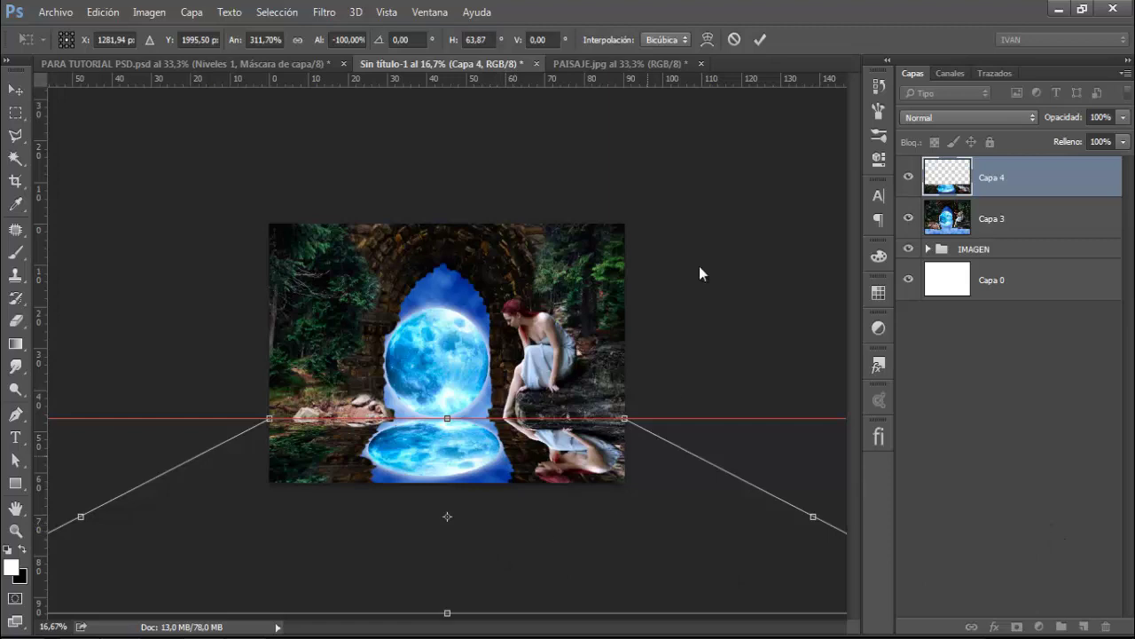
click(760, 40)
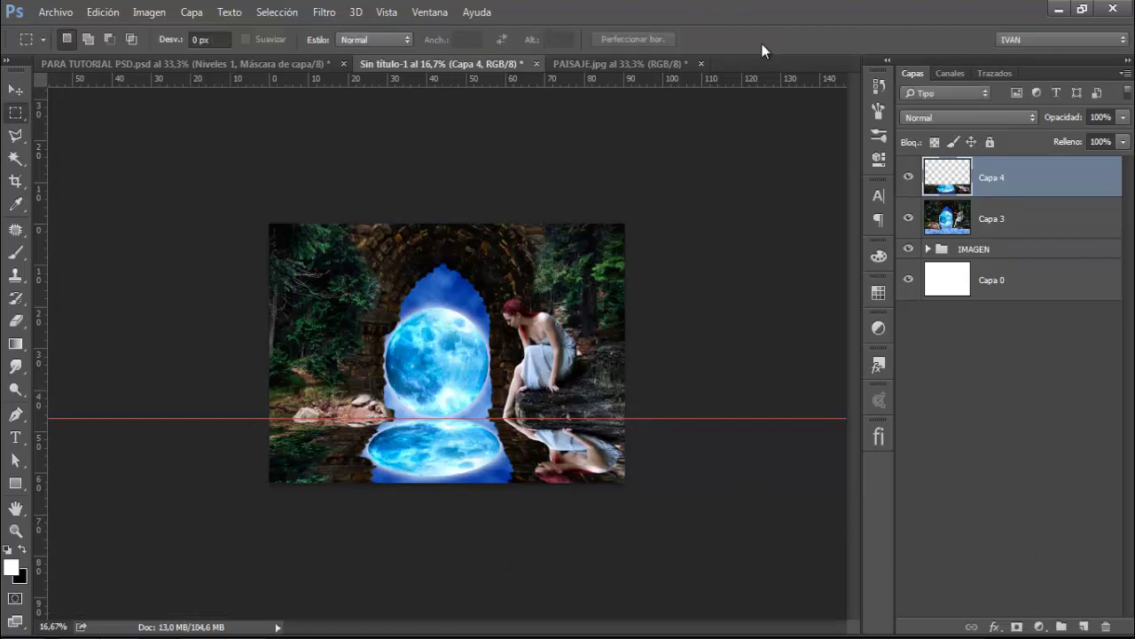
Step: Hide the guide, fit the composite in the window, and convert Capa 4 to a smart object
key(ctrl+h)
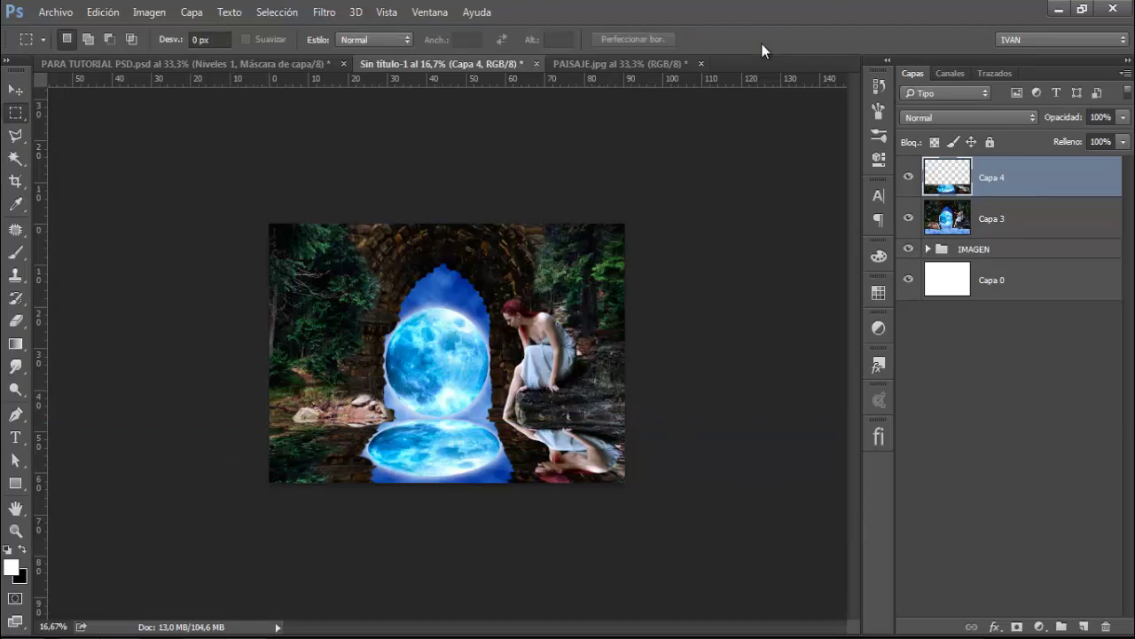
key(ctrl+0)
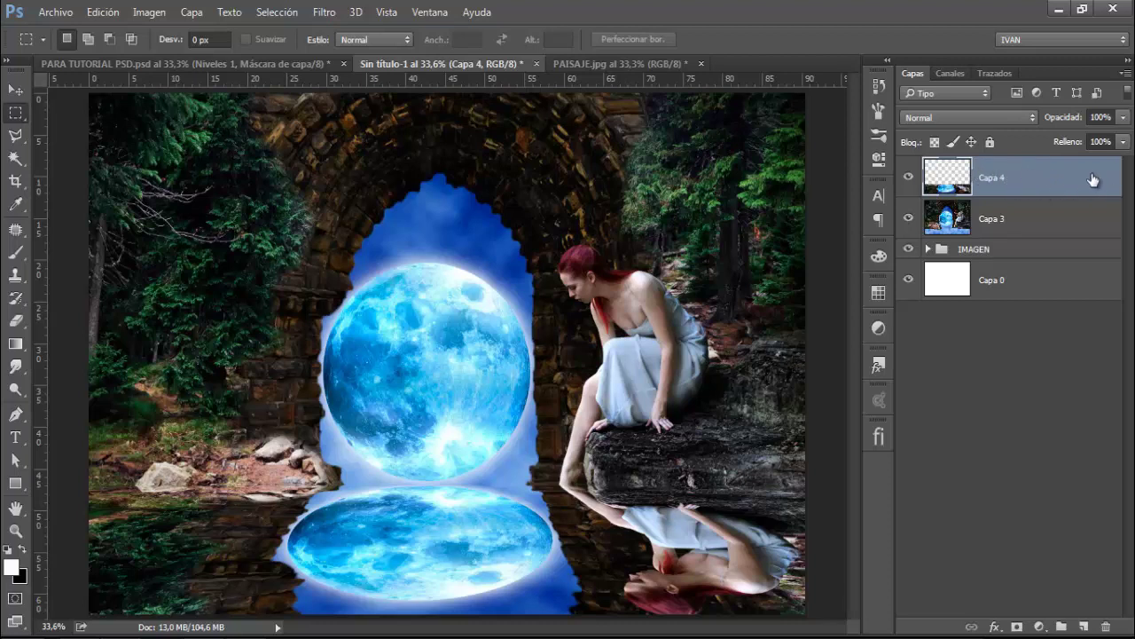
right_click(1034, 175)
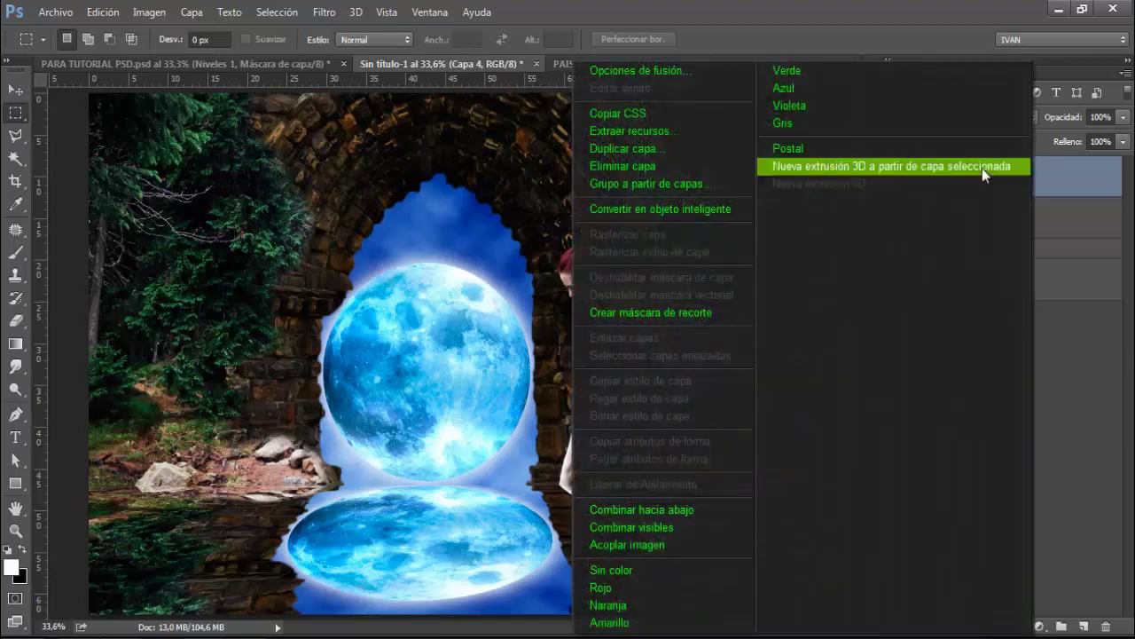
click(727, 209)
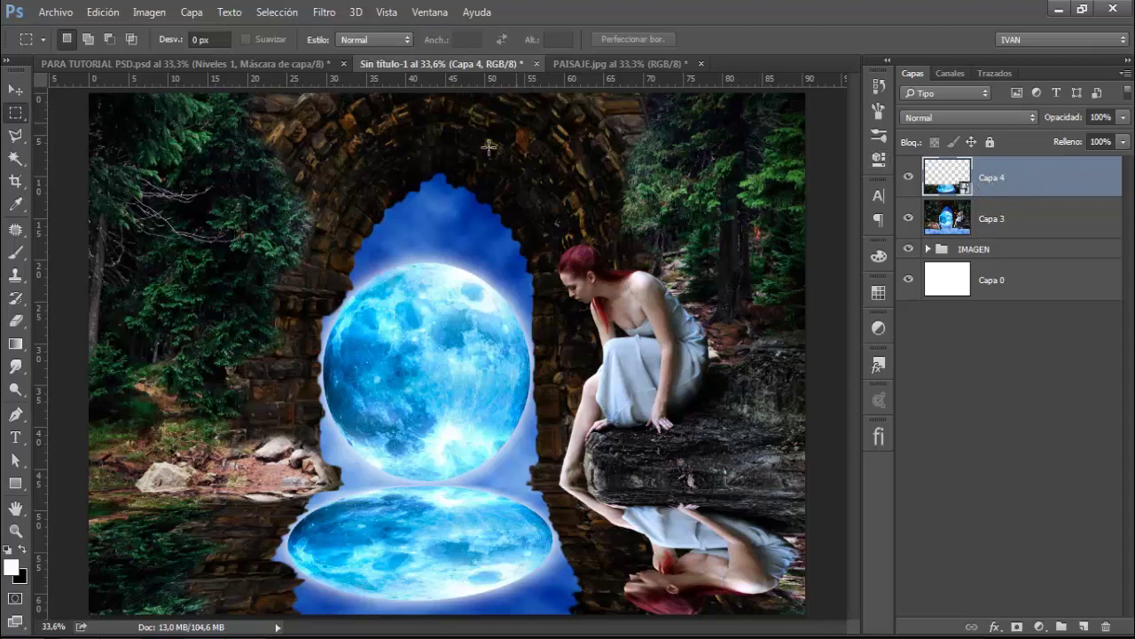
Step: Apply Desenfoque de movimiento to Capa 4 with angle 90° and distance 17 px
click(321, 14)
mouse_move(443, 214)
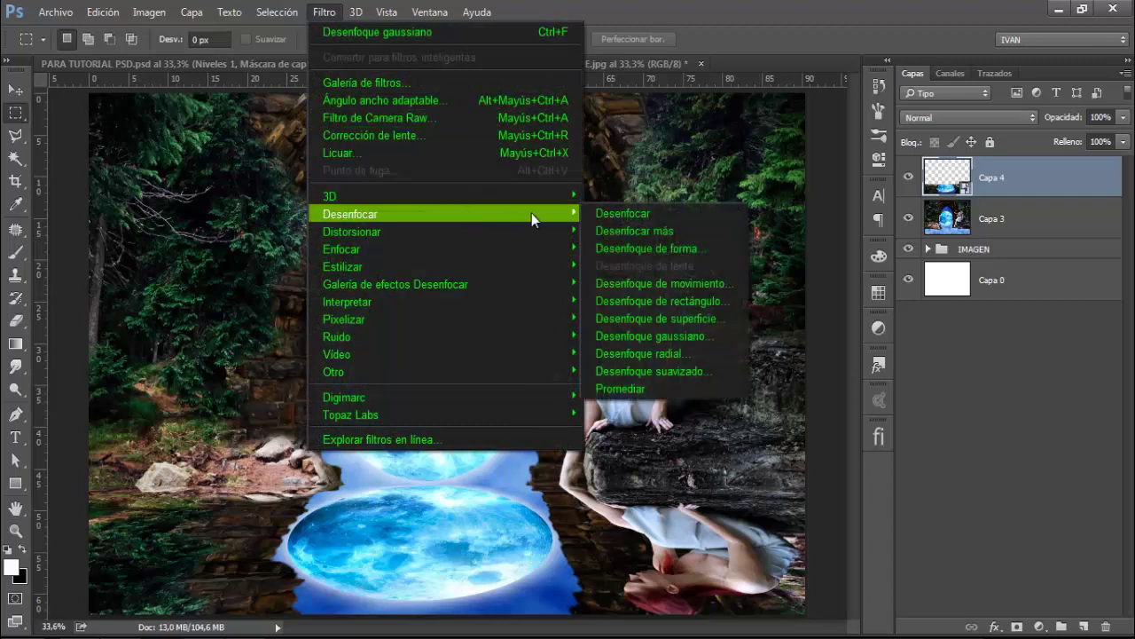
click(652, 284)
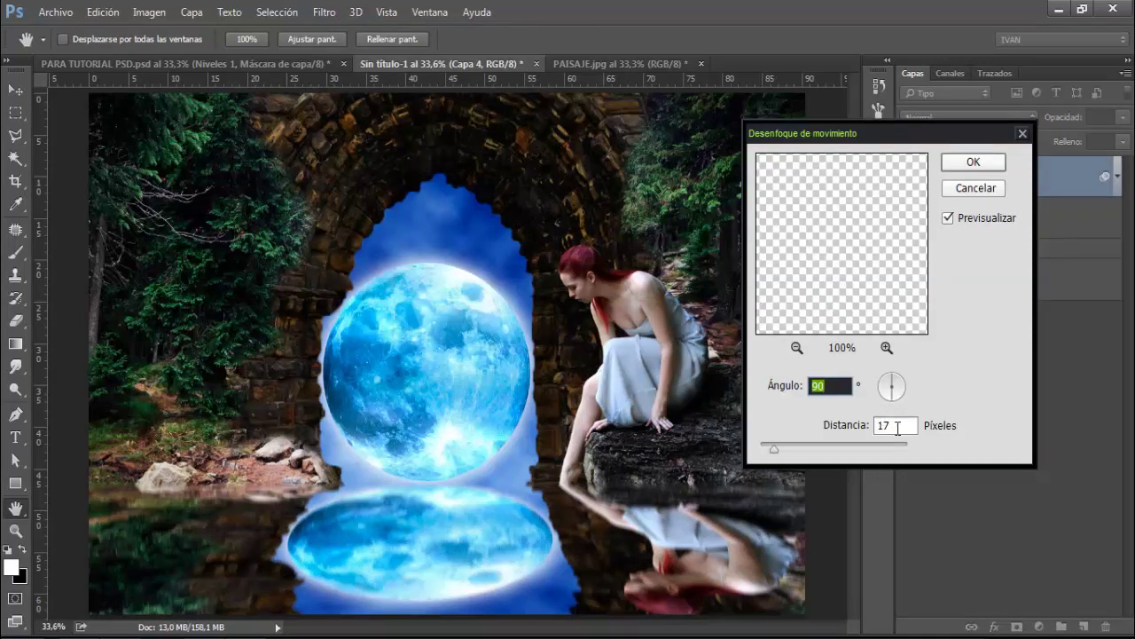
click(966, 163)
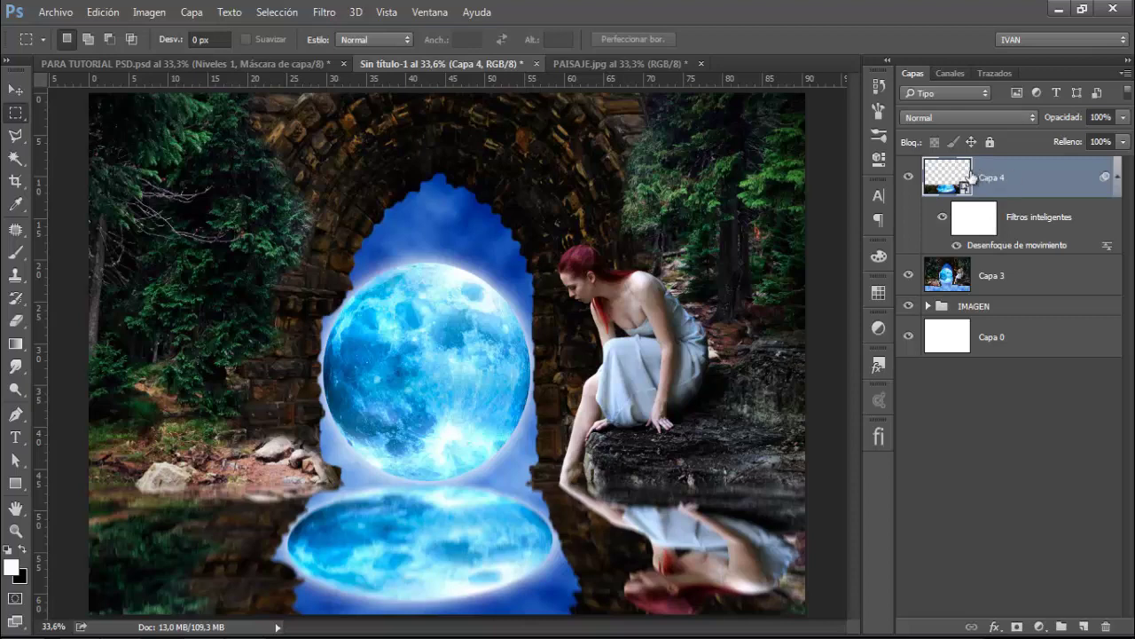
Step: Apply the Cristal filter from the Filter Gallery: Distorsión 18, Suavizado 9, water texture, Escala 142%
click(325, 11)
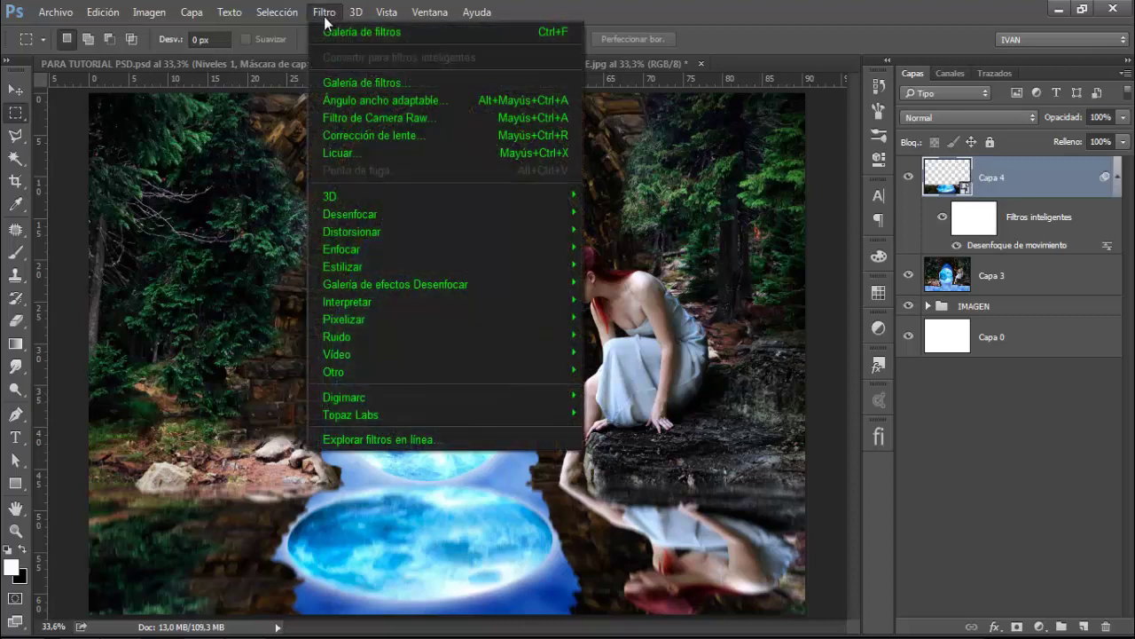
click(349, 80)
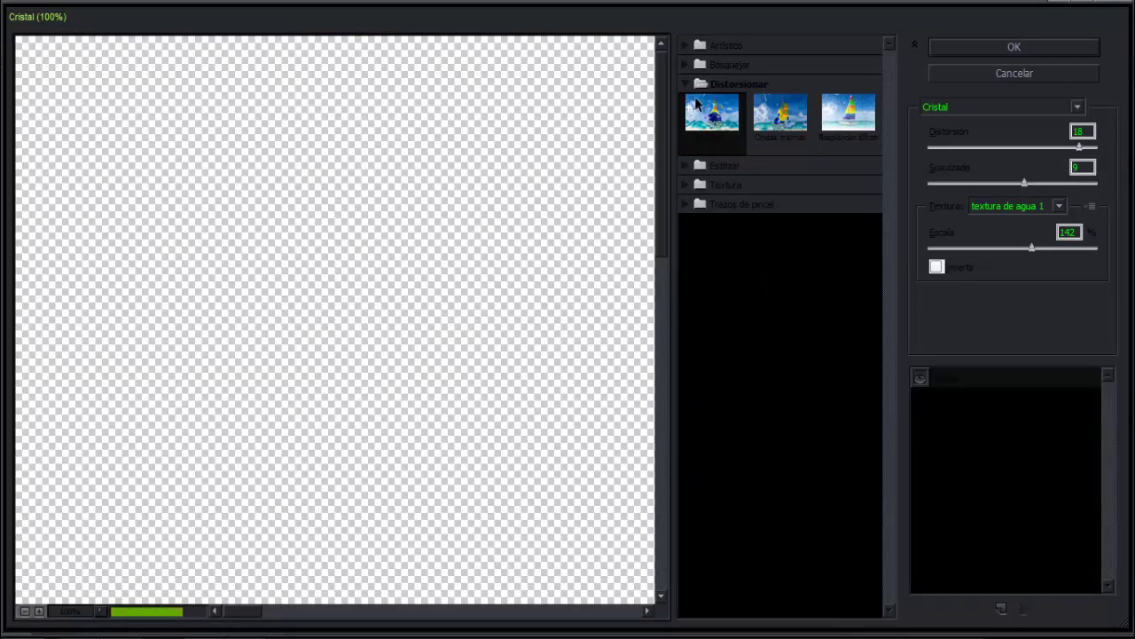
click(687, 84)
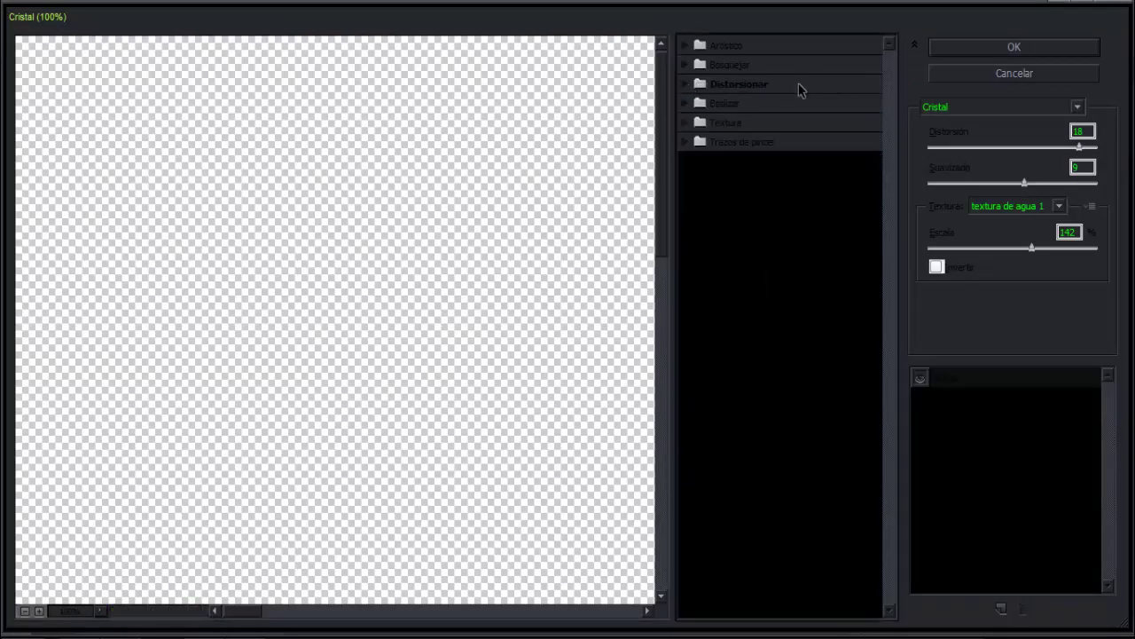
click(687, 85)
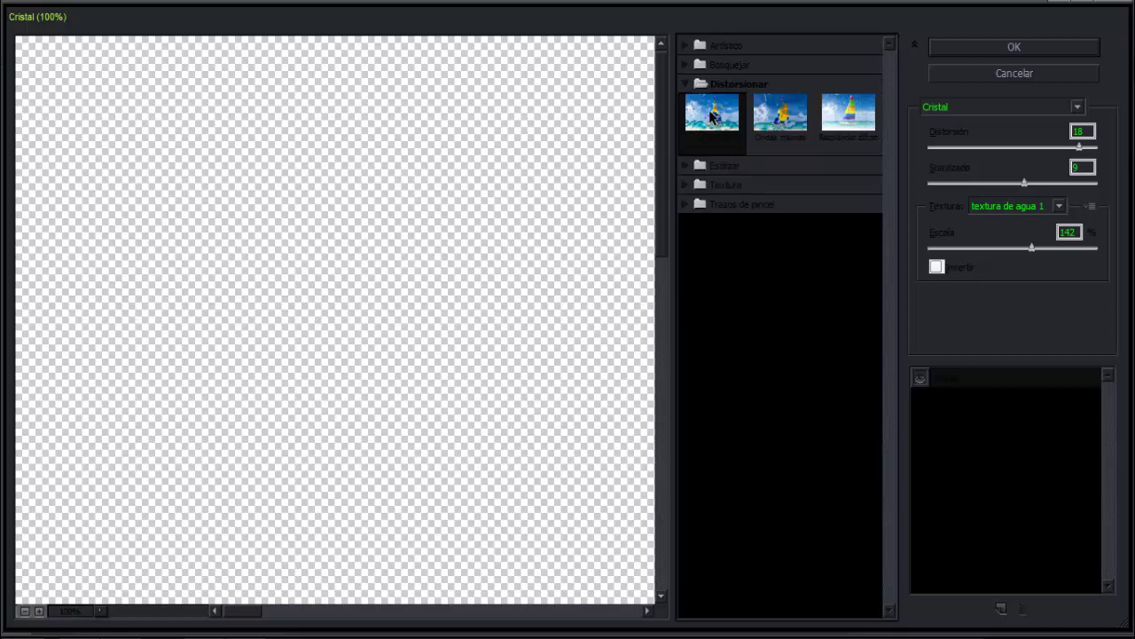
click(24, 612)
click(24, 612)
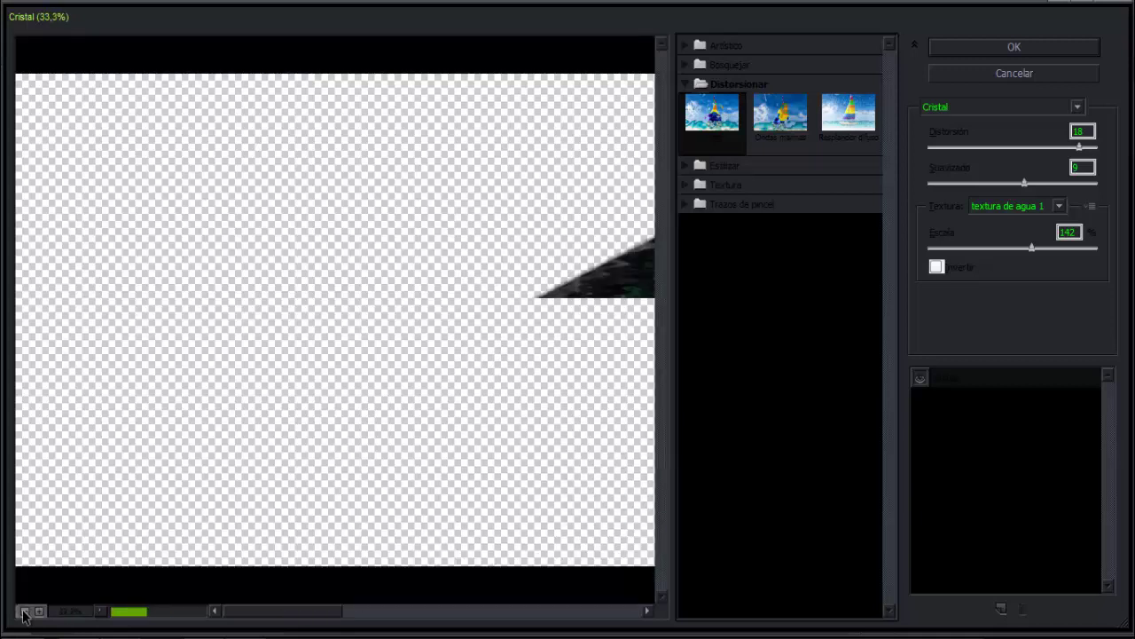
click(24, 612)
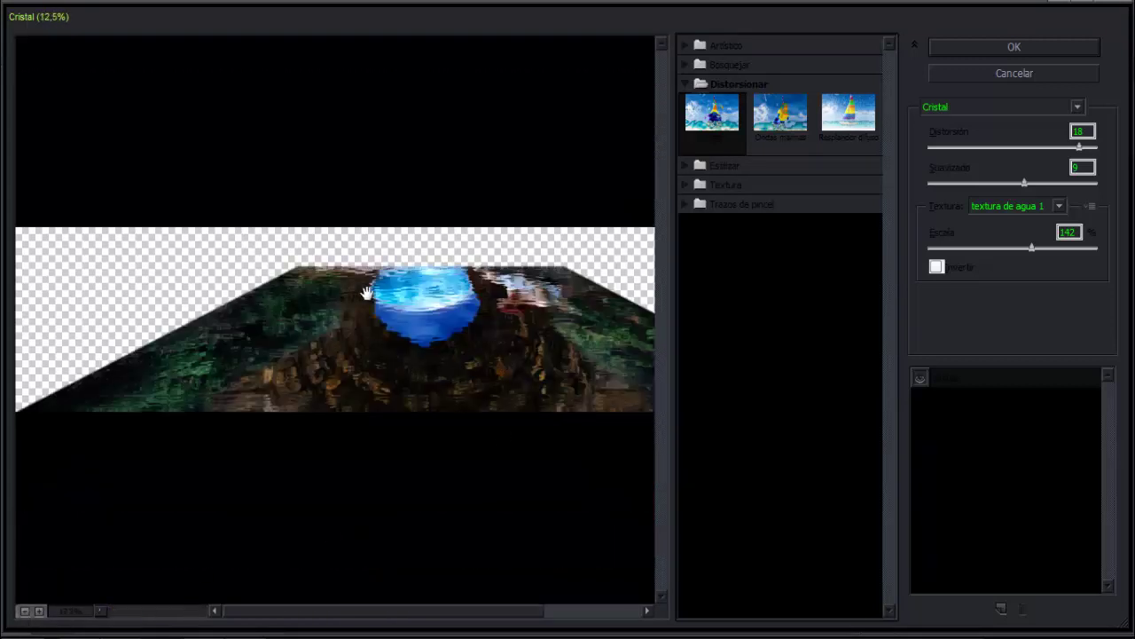
drag(535, 346, 473, 347)
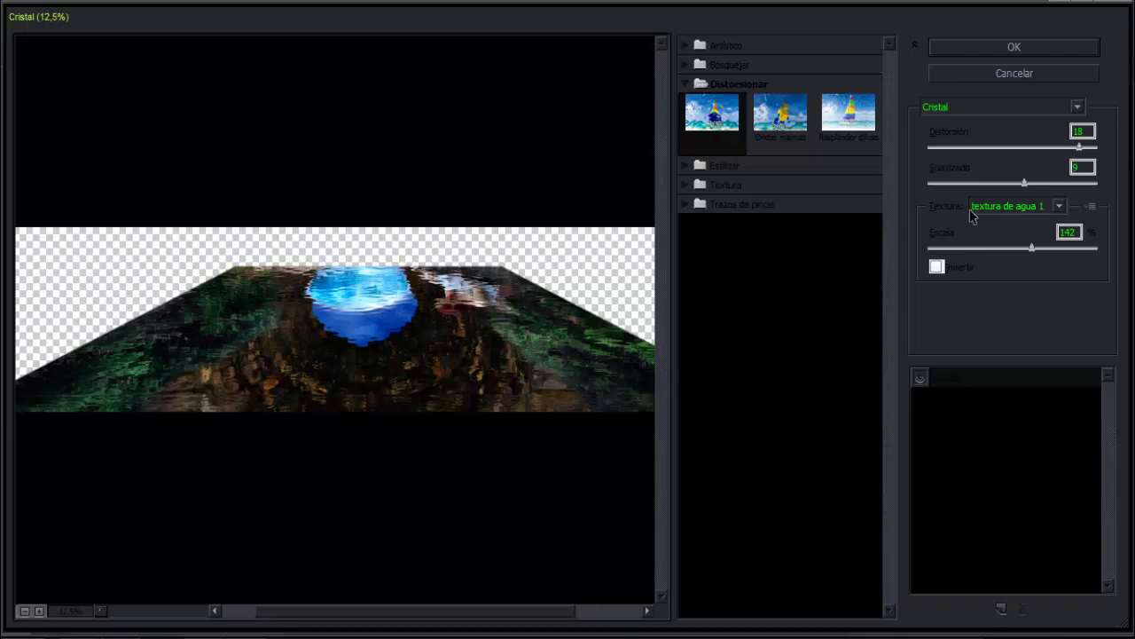
click(1091, 208)
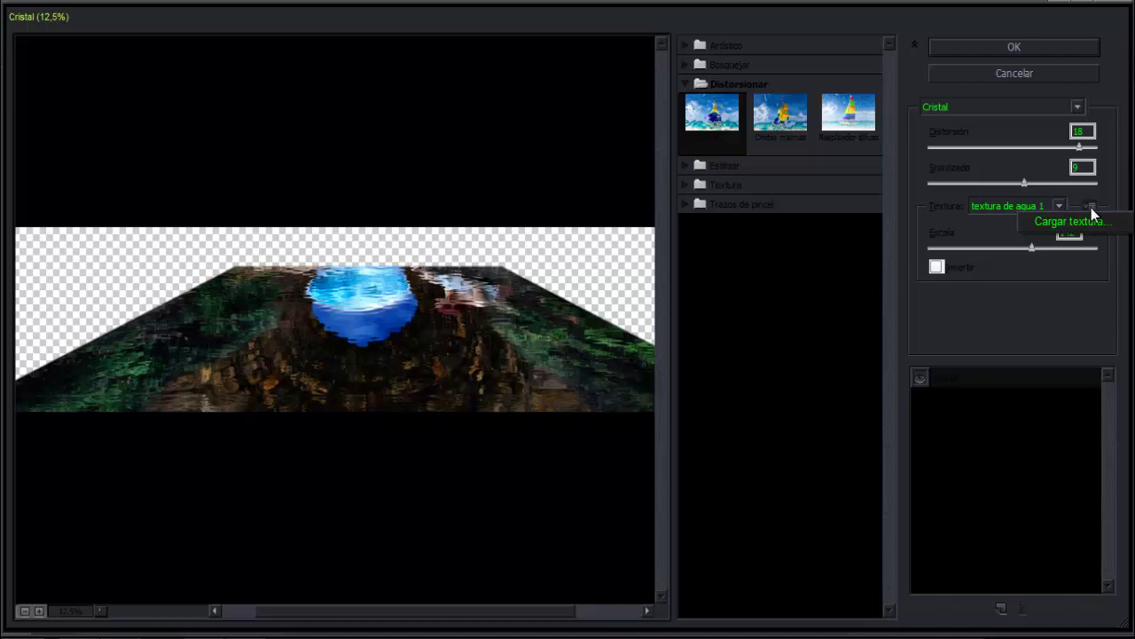
click(1089, 221)
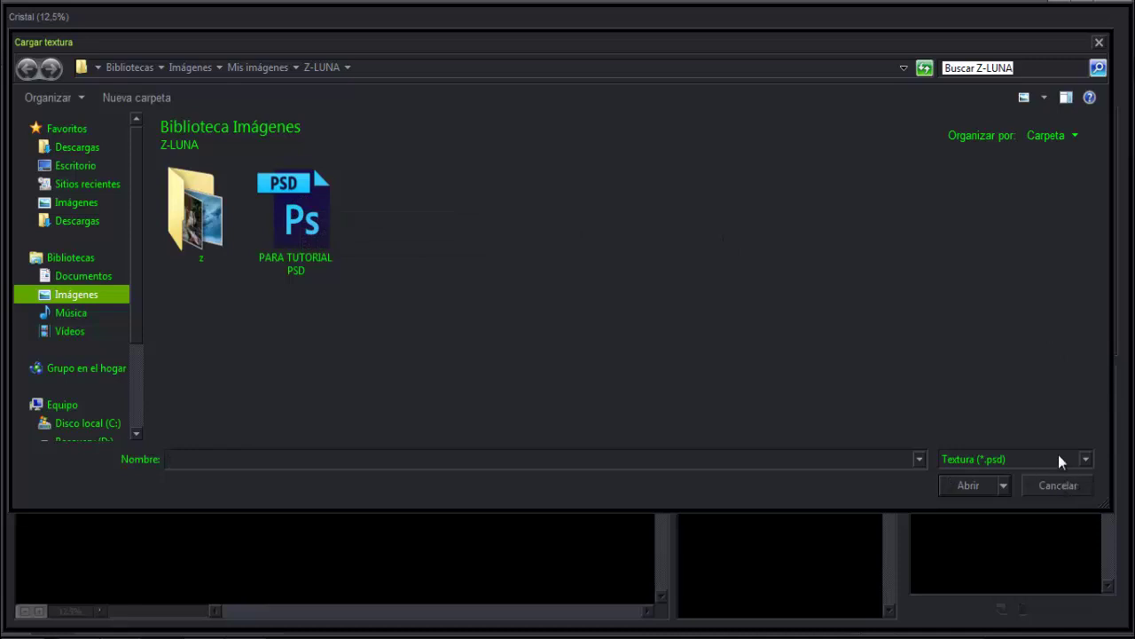
click(1061, 482)
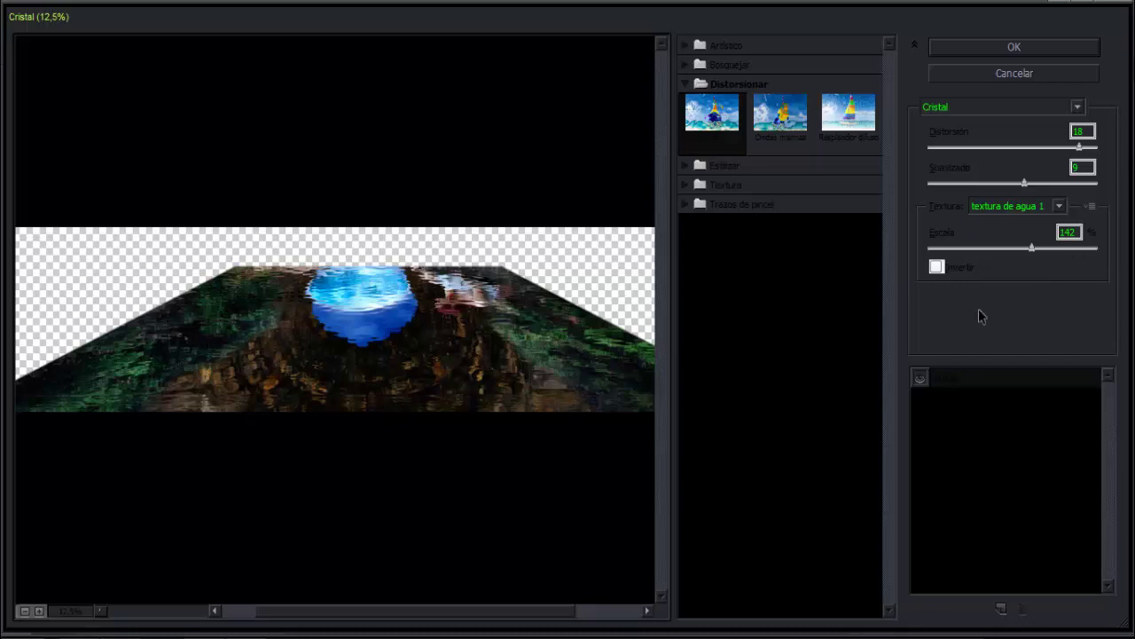
click(993, 49)
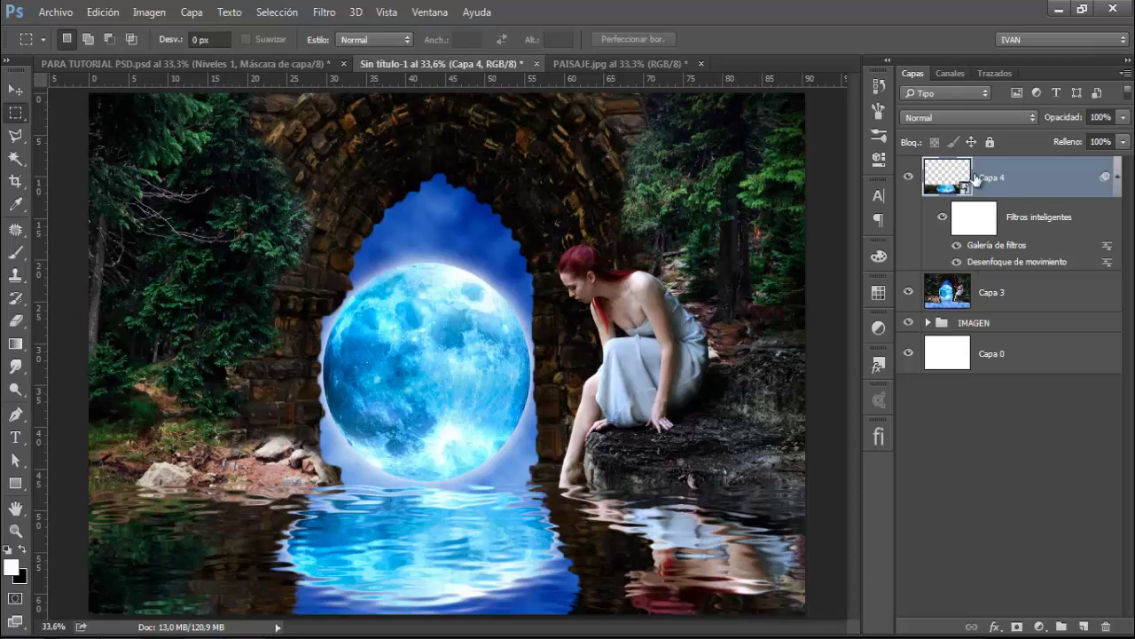
Step: Rasterize Capa 4 to bake in its smart filters and add a white layer mask
double_click(996, 246)
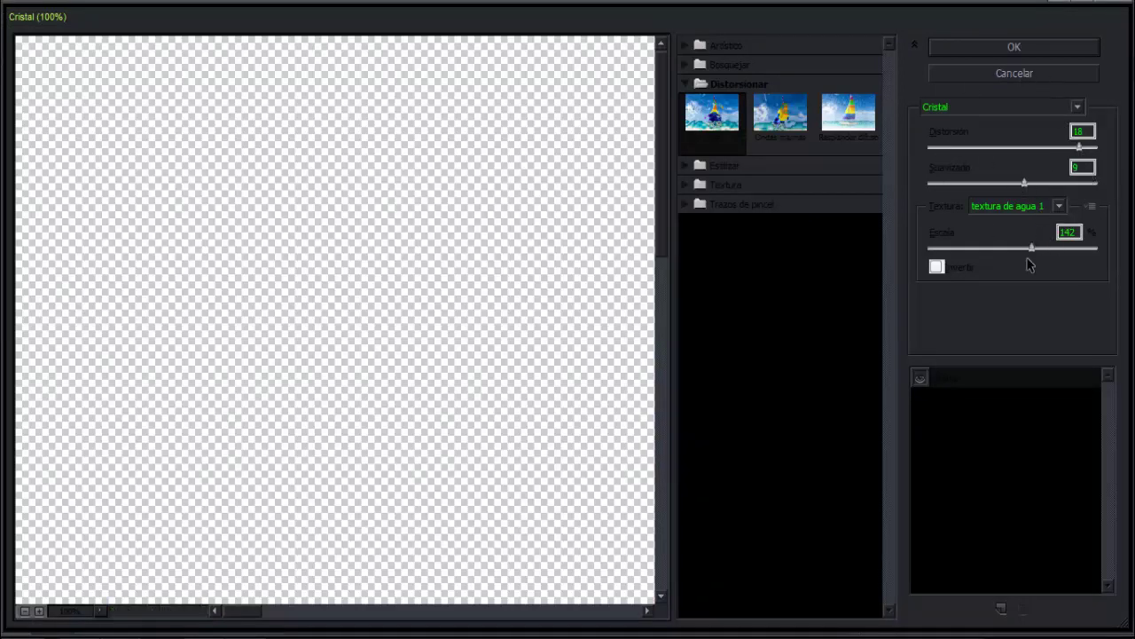
click(1012, 74)
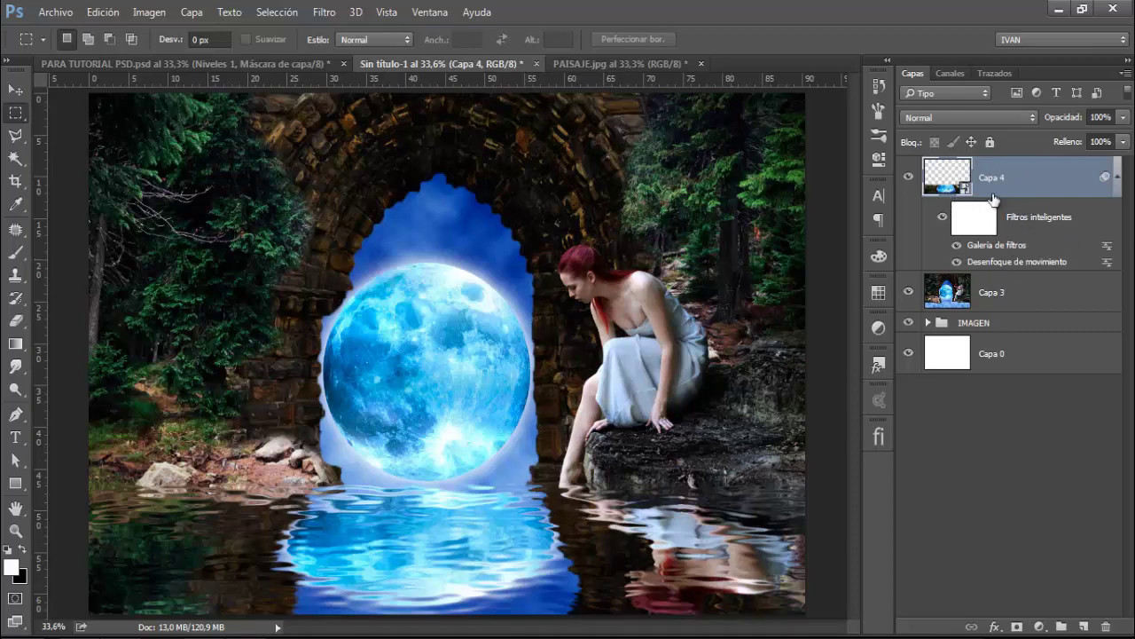
right_click(1047, 186)
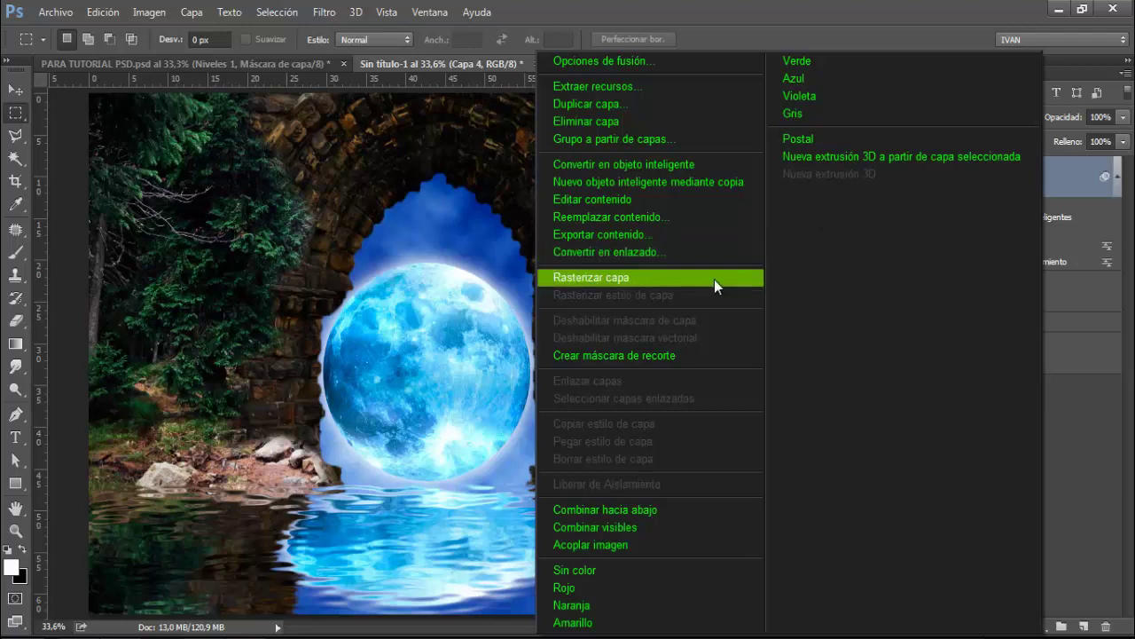
click(714, 280)
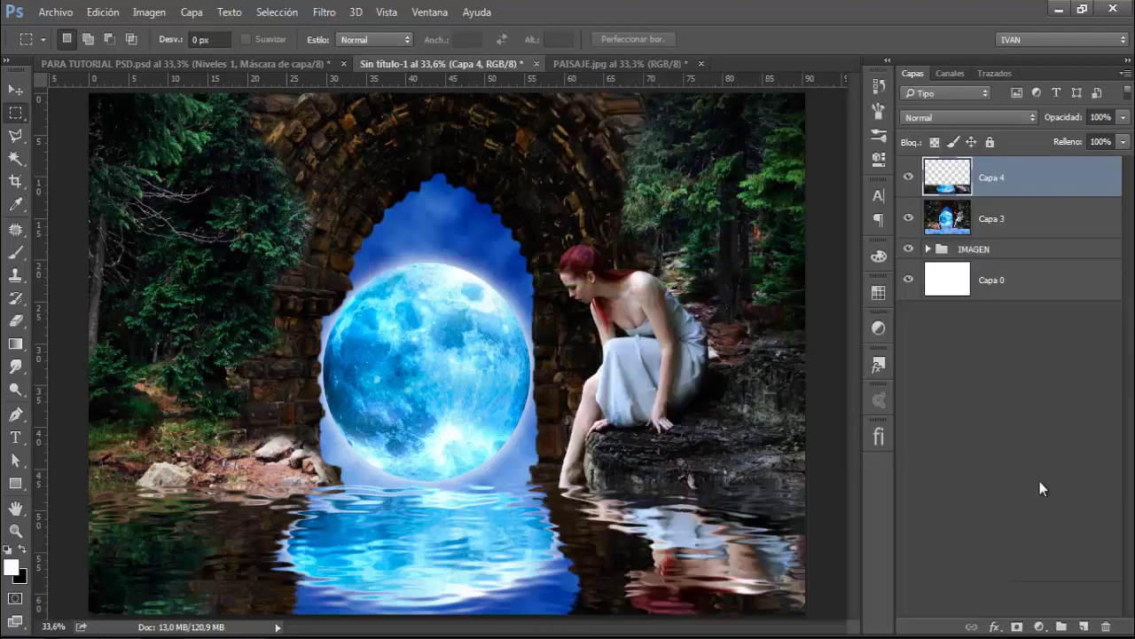
click(1017, 627)
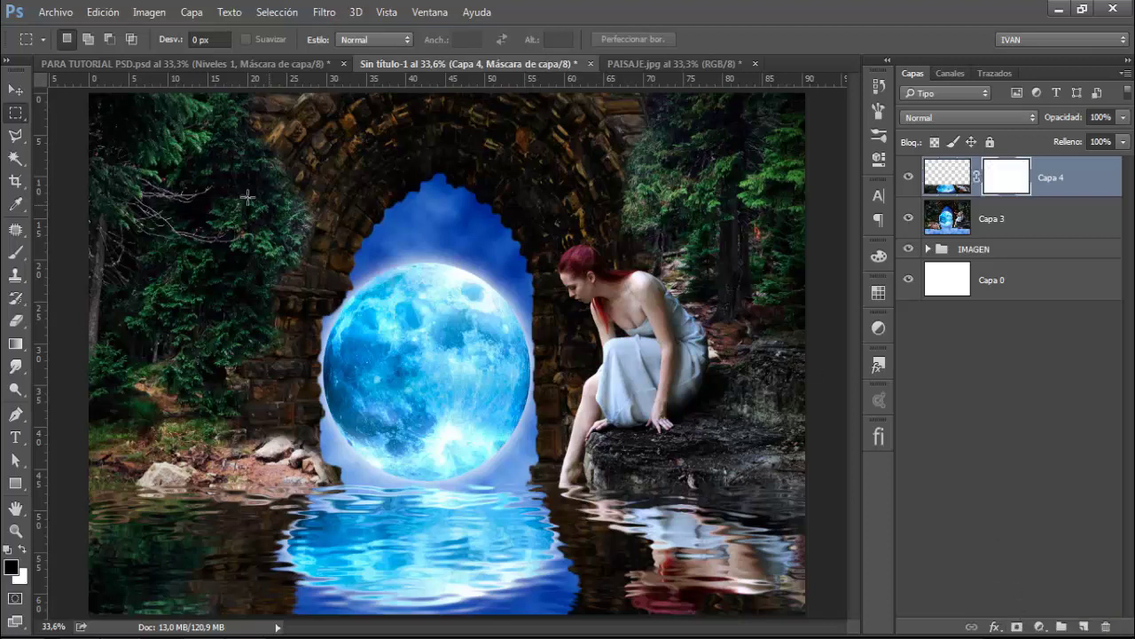
click(15, 90)
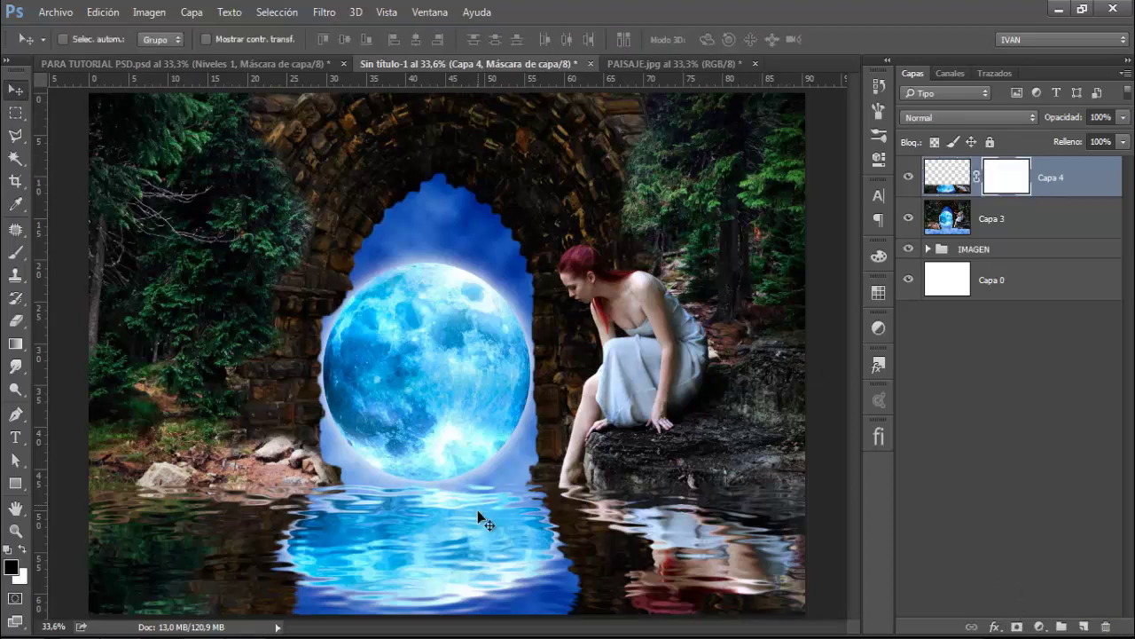
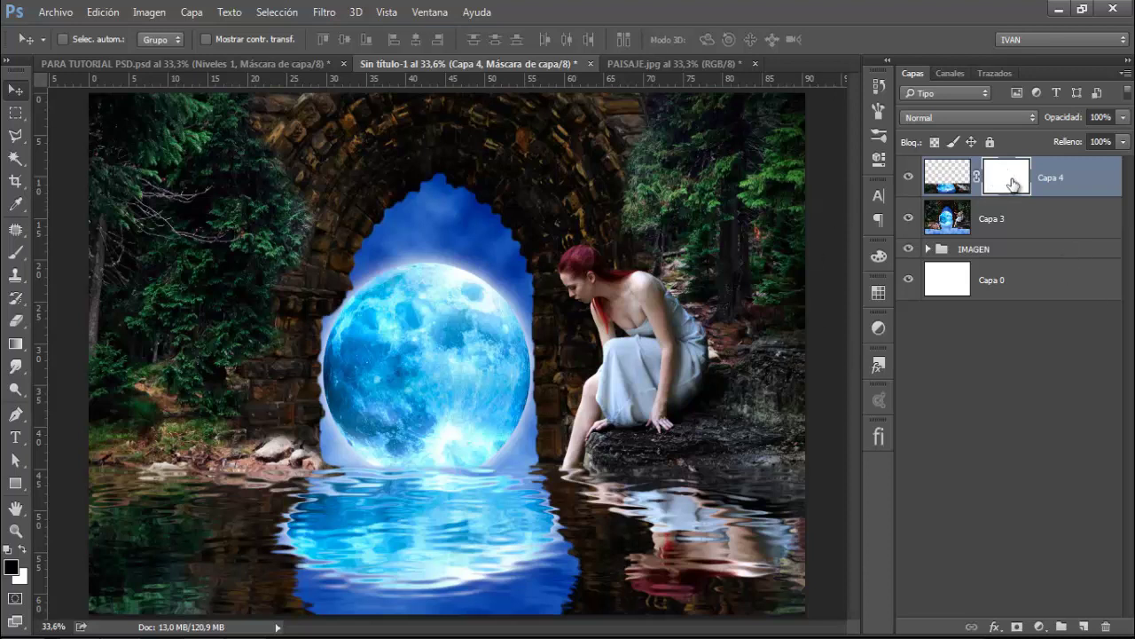
Step: Paint black with a soft brush on the Capa 4 mask along the shore, foot glow and rock, then add a new layer
click(14, 257)
right_click(302, 289)
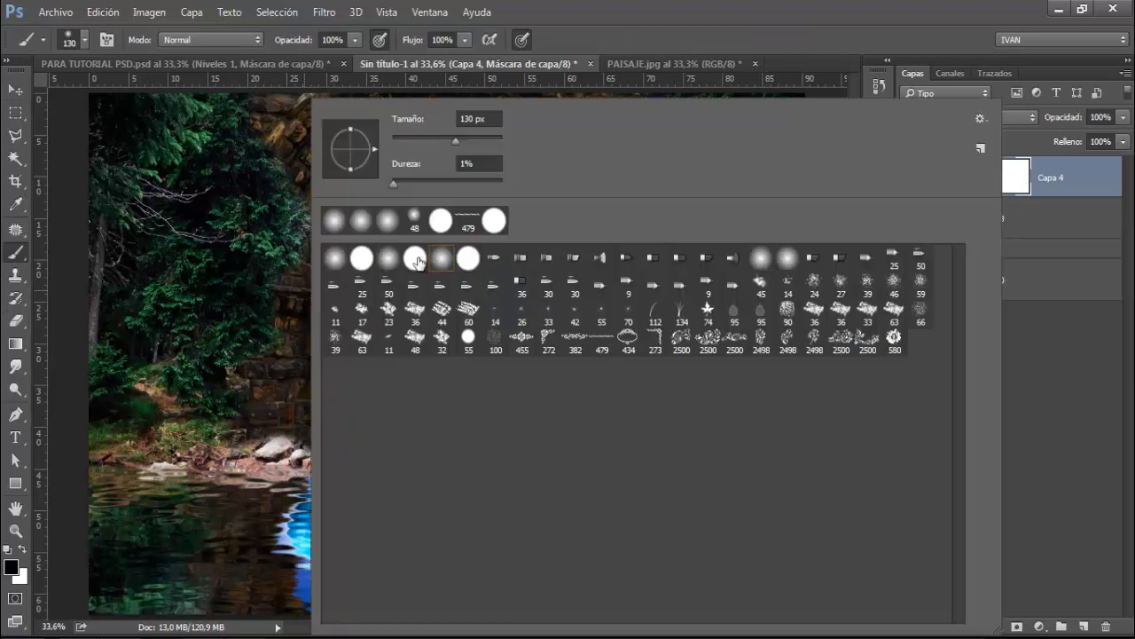
key(Escape)
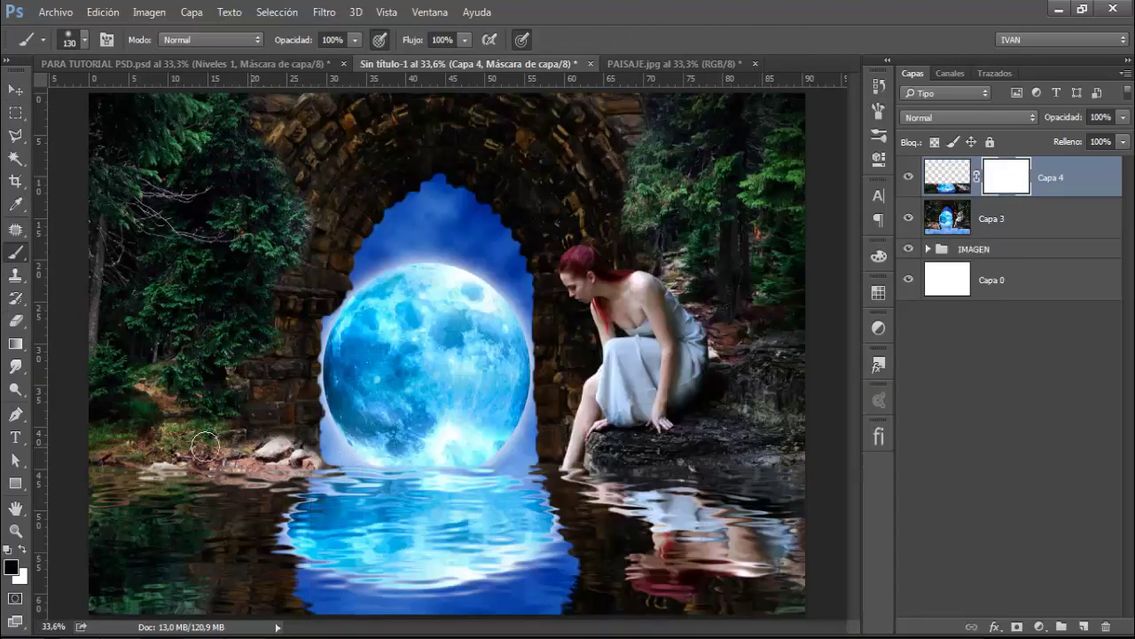
mouse_move(164, 457)
mouse_down()
mouse_move(262, 450)
mouse_move(191, 484)
mouse_move(293, 470)
mouse_up()
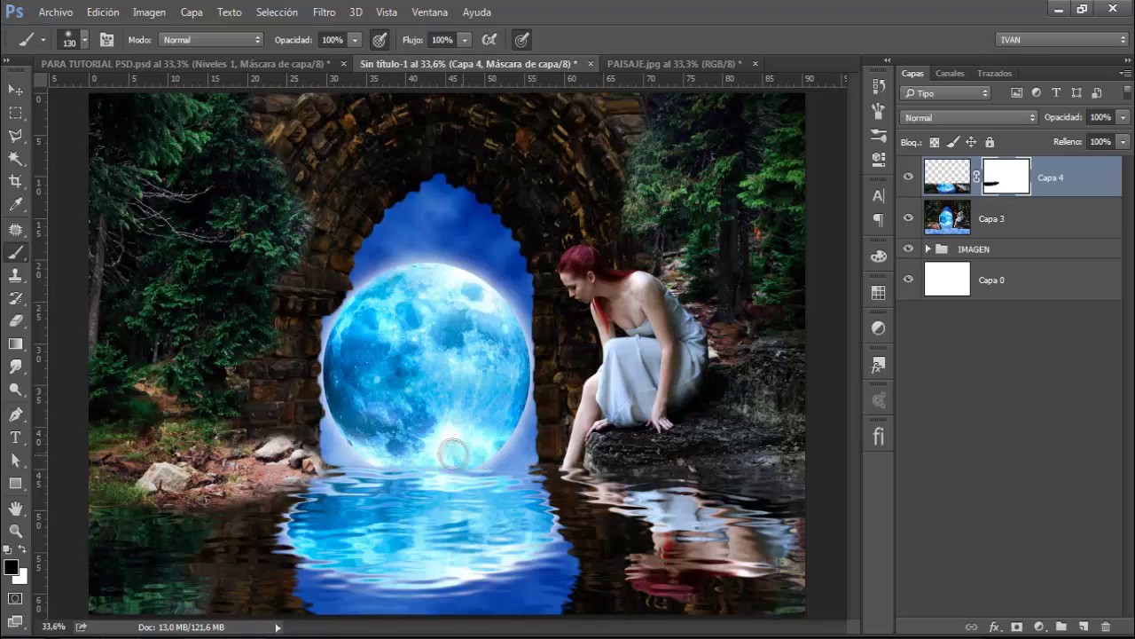
mouse_move(375, 454)
mouse_down()
mouse_move(552, 447)
mouse_move(577, 457)
mouse_up()
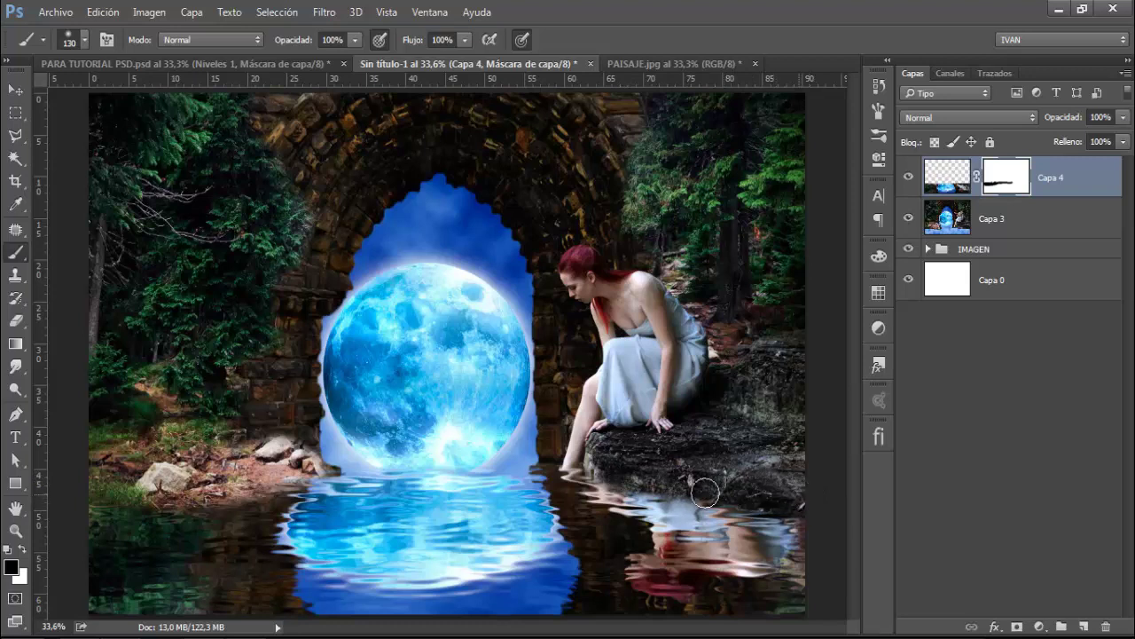
drag(649, 484, 604, 473)
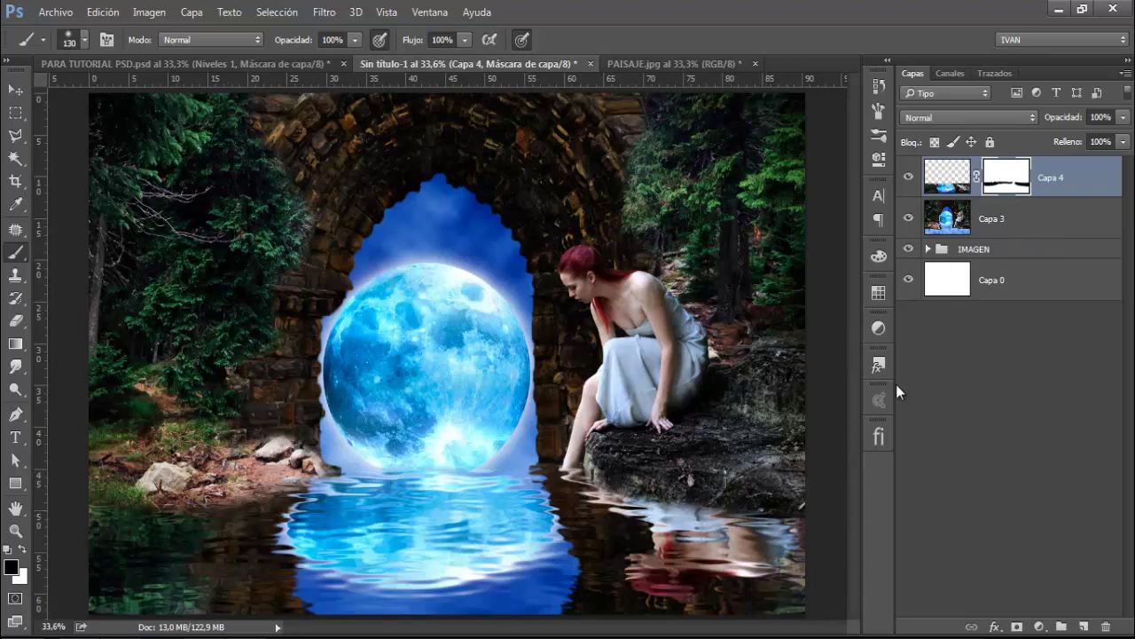
click(1084, 626)
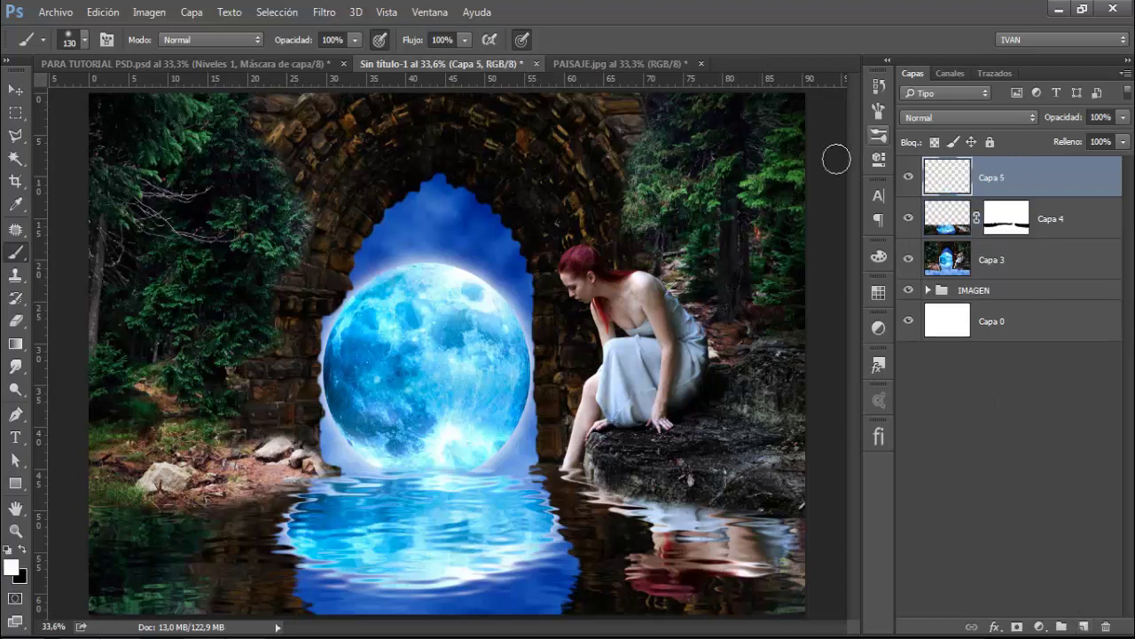
Step: Clone rippling water onto Capa 5 over the moon's lower-left edge, sampling all layers (Todas)
click(18, 276)
click(81, 273)
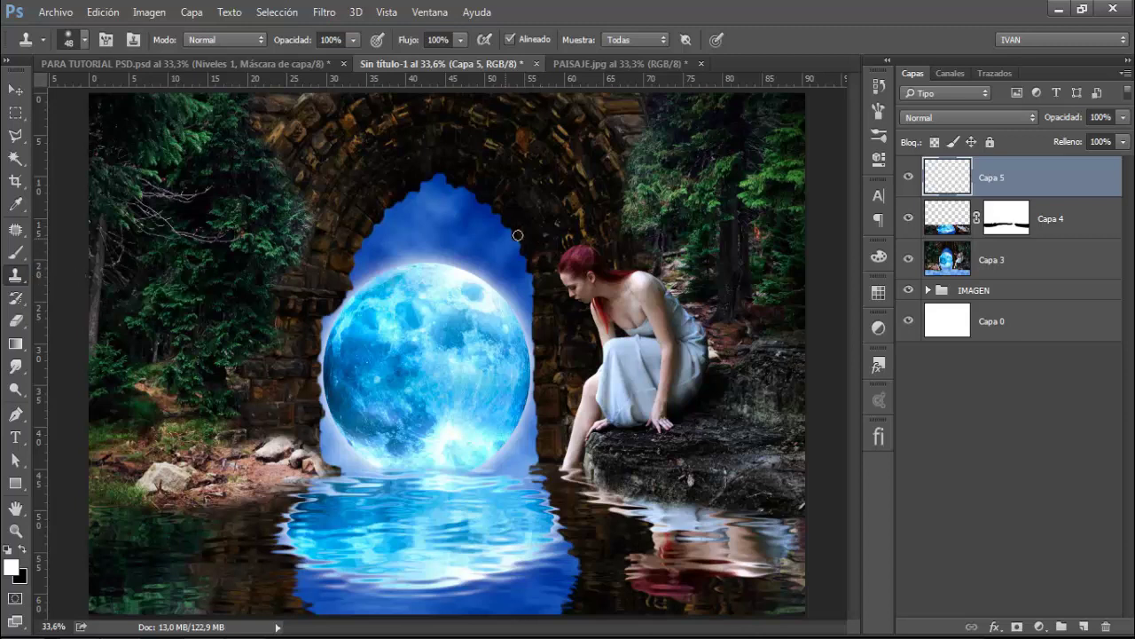
click(630, 45)
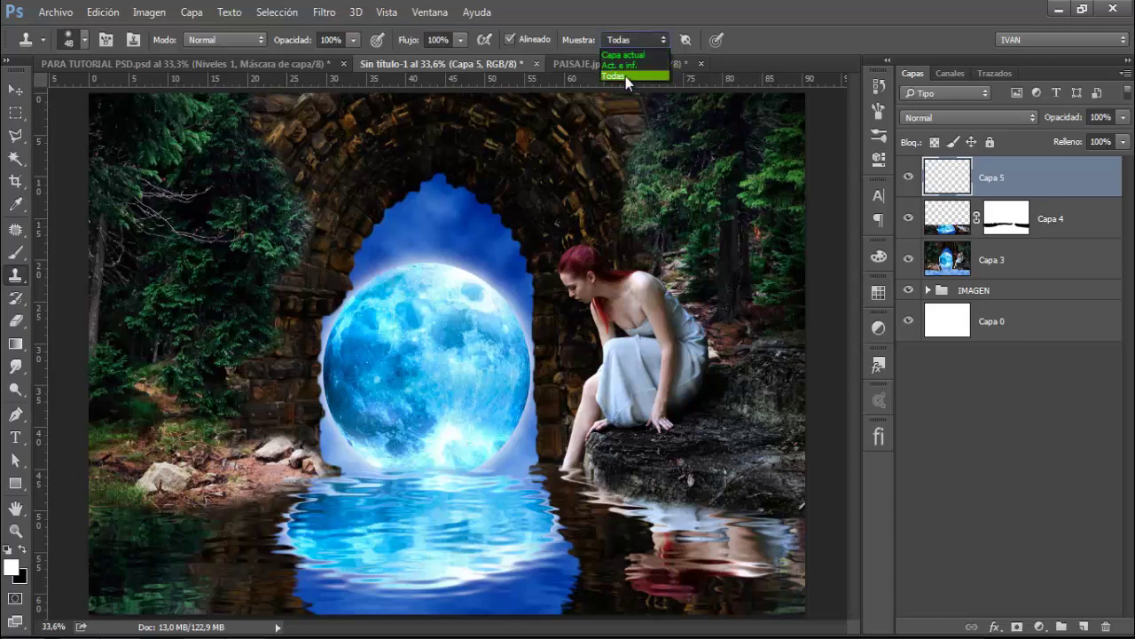
click(625, 77)
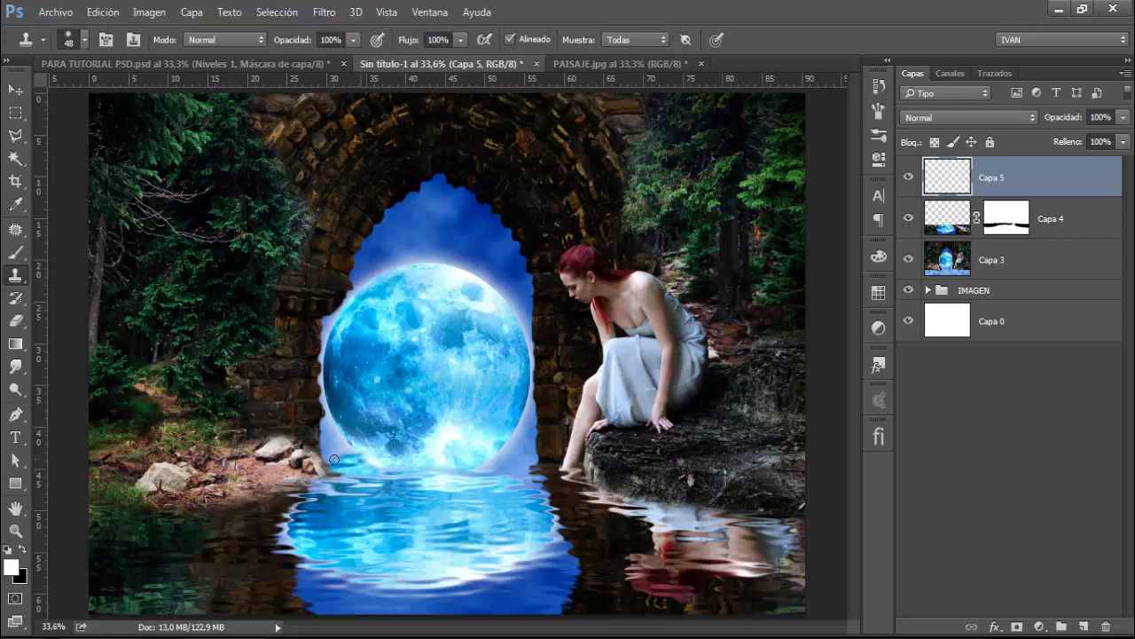
mouse_move(342, 450)
mouse_down()
mouse_move(355, 438)
mouse_move(320, 400)
mouse_up()
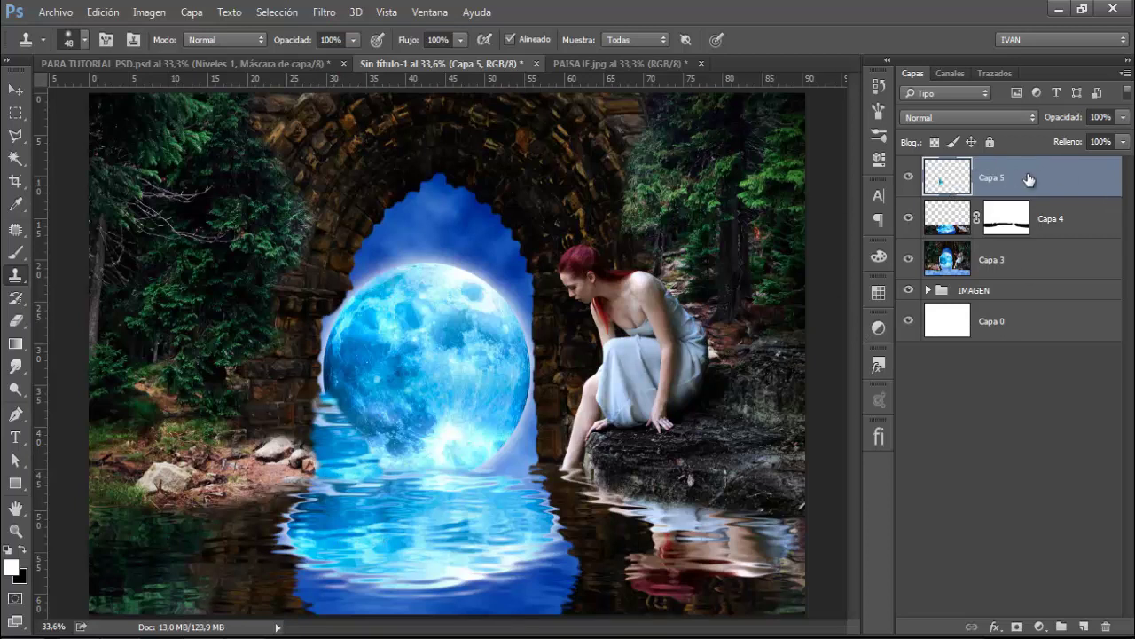
Step: Duplicate the ripples, flip the copy horizontally (Voltear horizontal) and fit it over the moon's lower-right edge
key(ctrl+j)
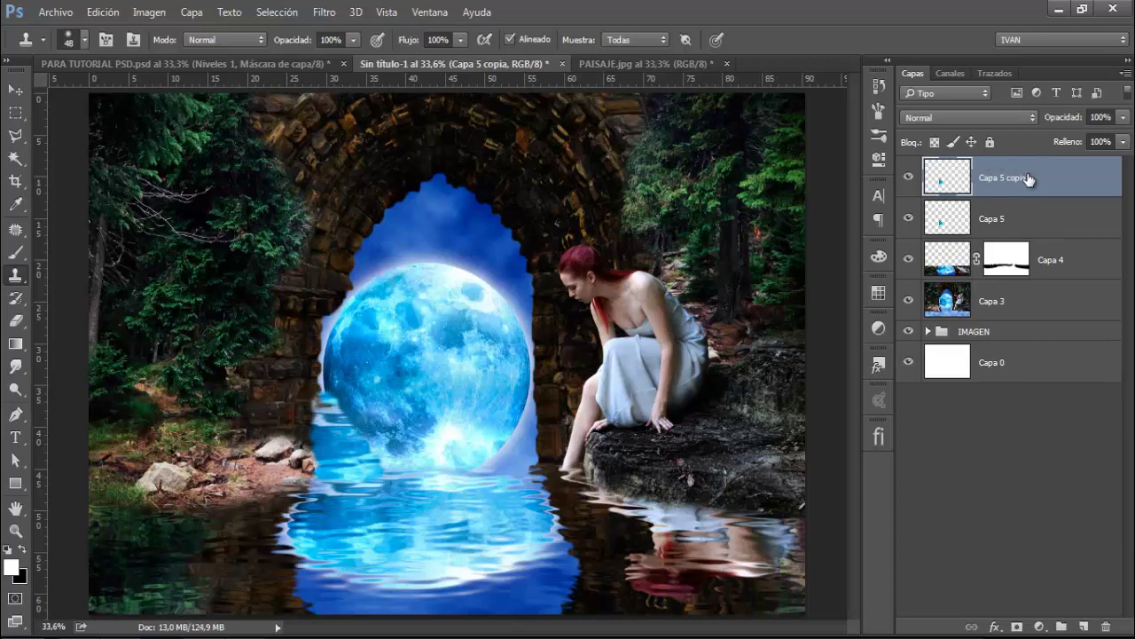
key(ctrl+t)
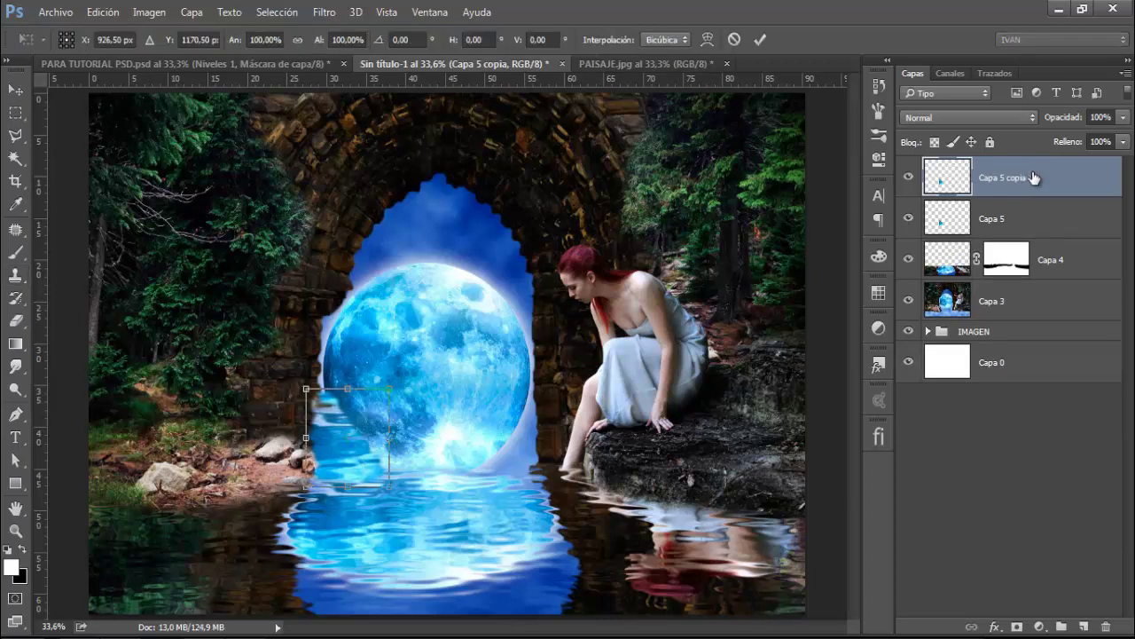
right_click(352, 468)
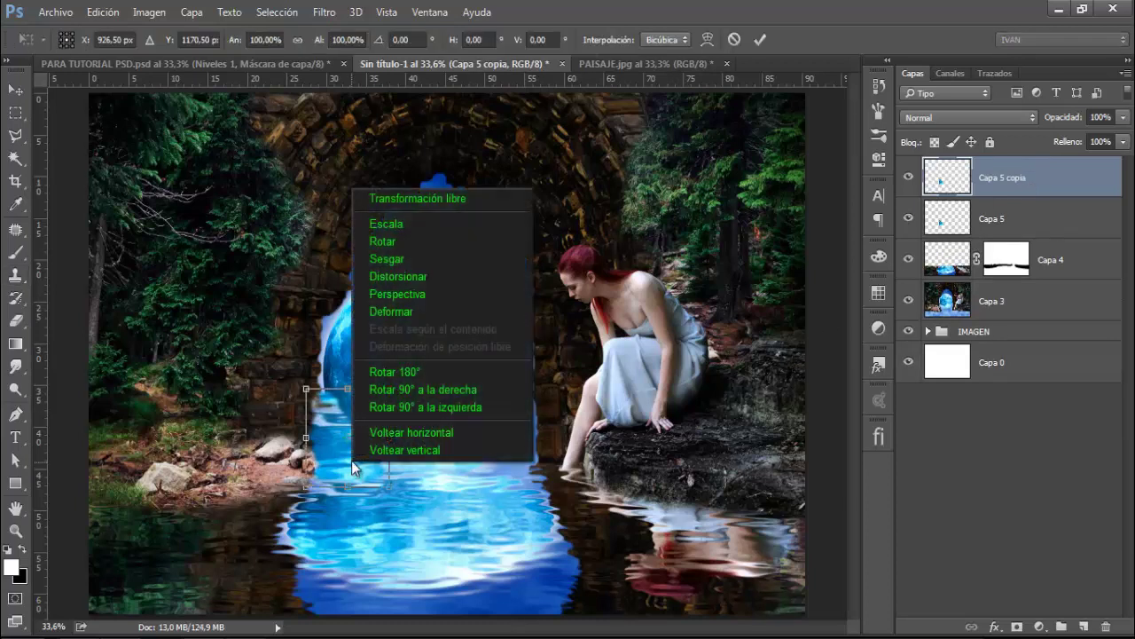
click(392, 434)
drag(373, 468, 525, 453)
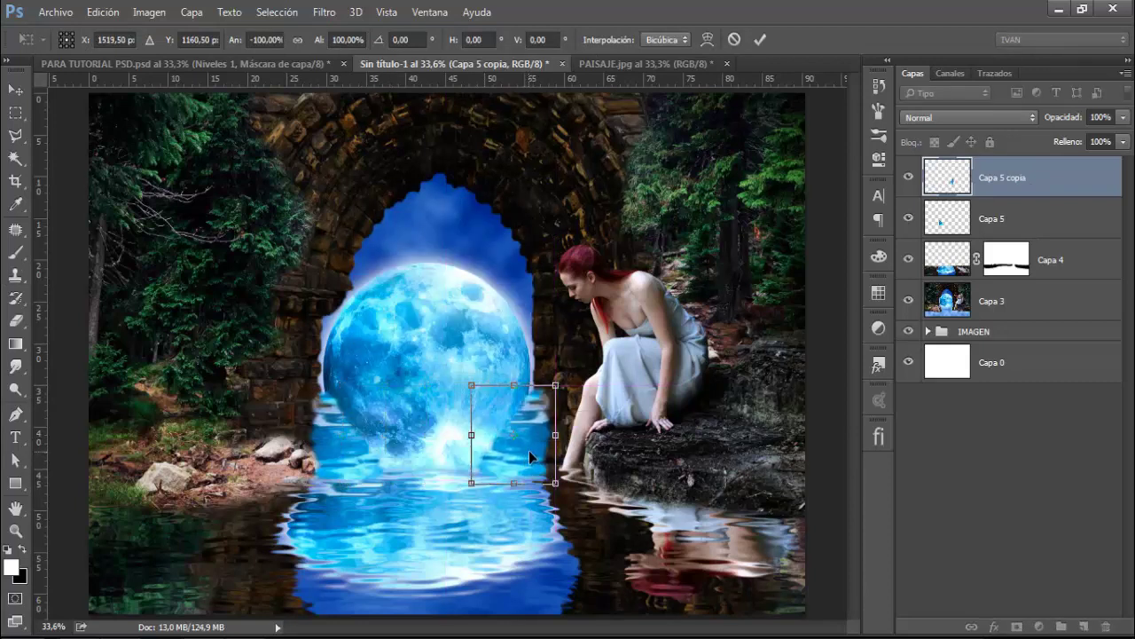
key(Left)
key(Left)
key(Left)
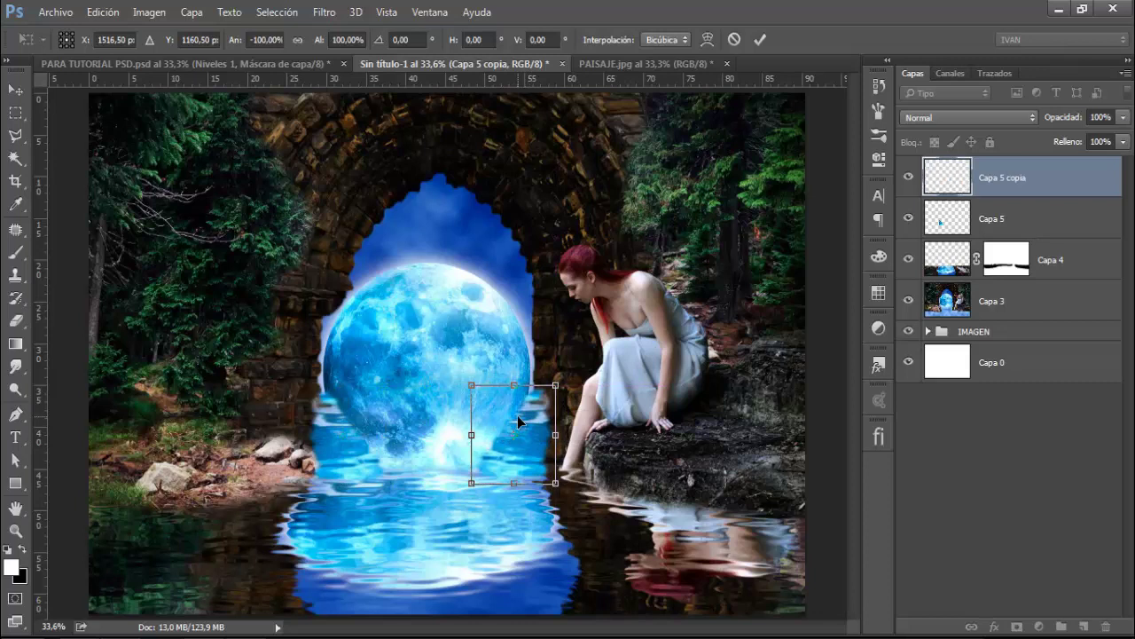
key(Left)
key(Left)
key(Left)
key(Left)
key(Left)
key(Left)
key(Left)
key(Left)
key(Left)
key(Left)
key(Left)
key(Left)
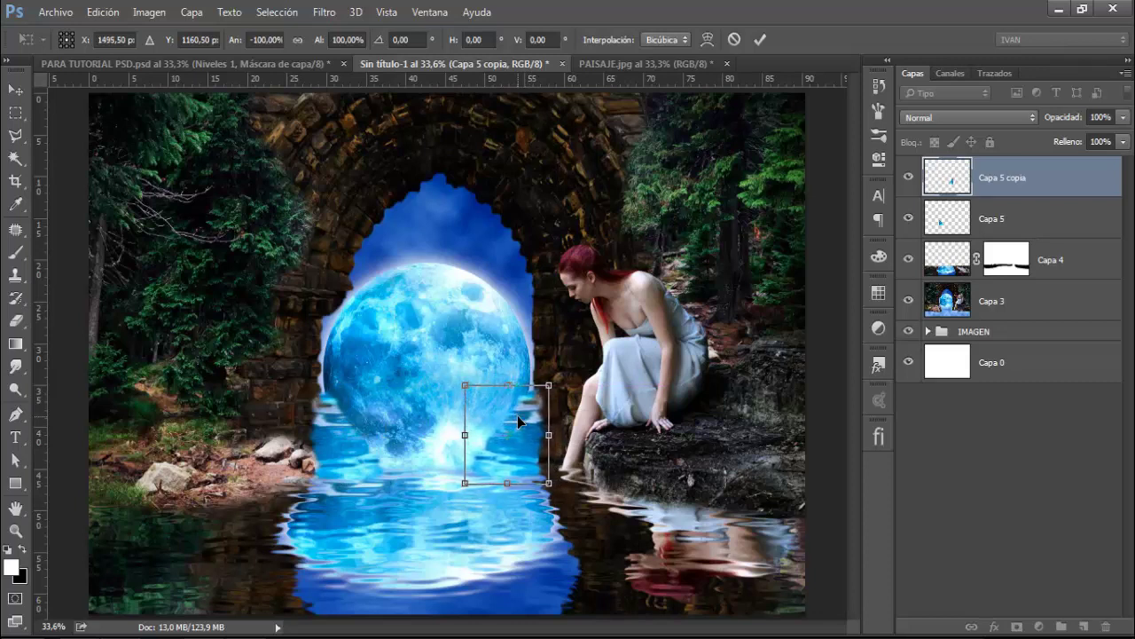
key(Up)
key(Up)
key(Up)
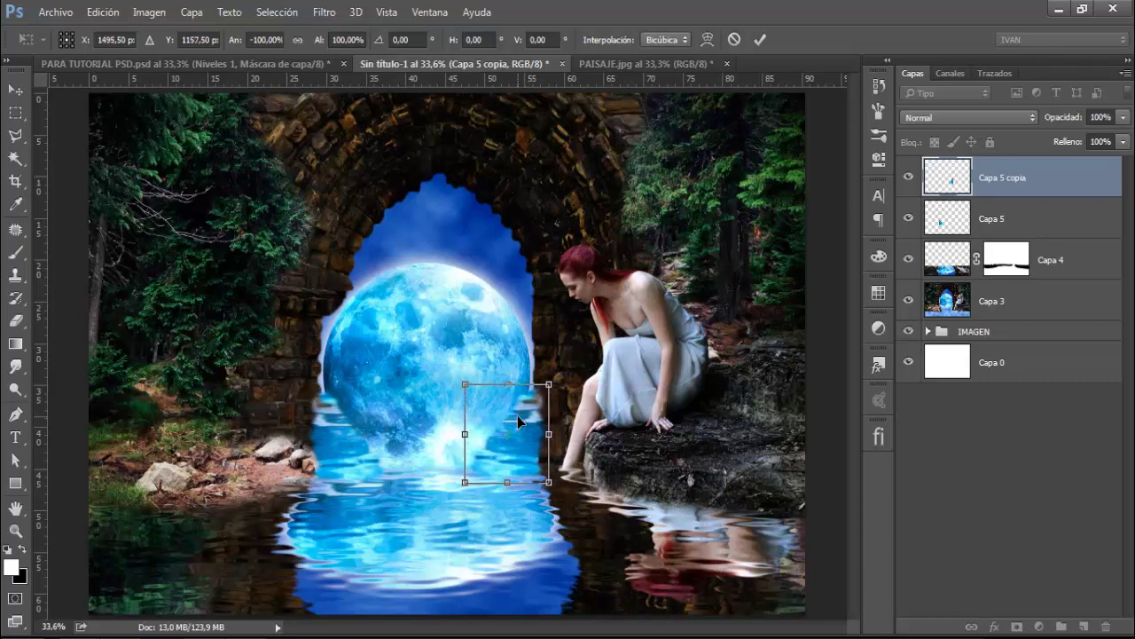
click(768, 41)
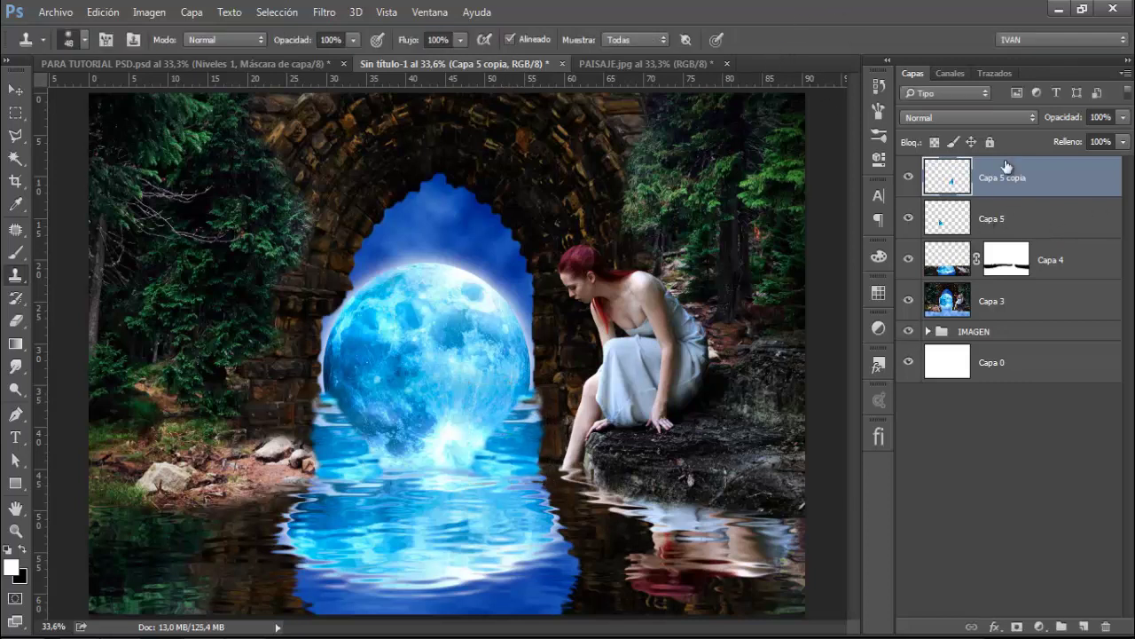
Step: Merge Capa 5 and its copy into Capa 5 copia and add a white layer mask
shift+click(1018, 221)
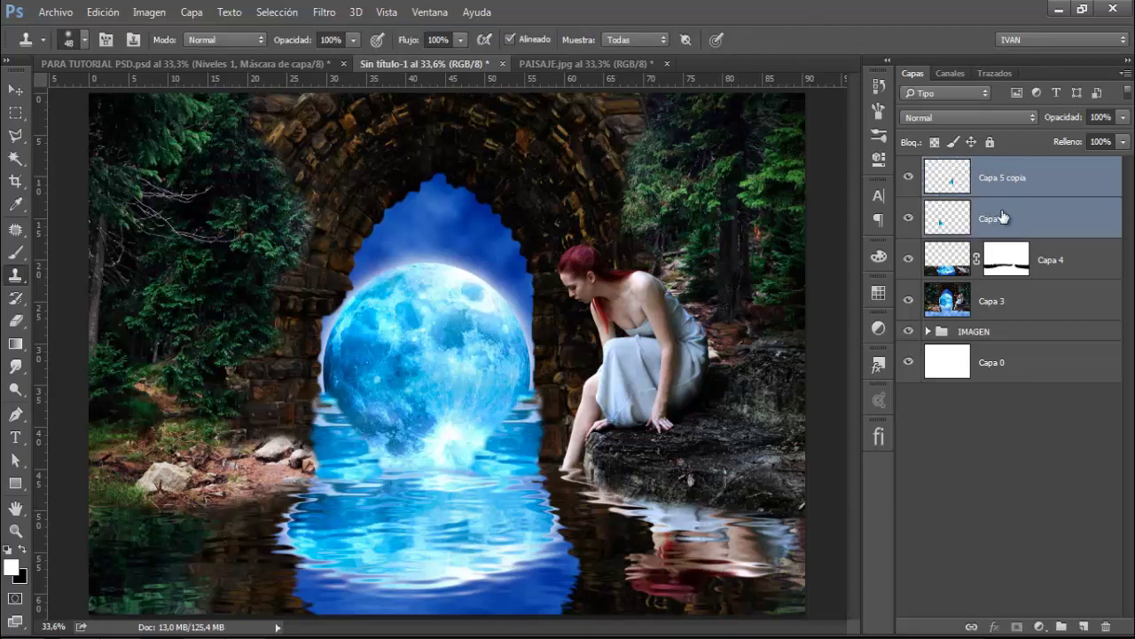
key(ctrl+e)
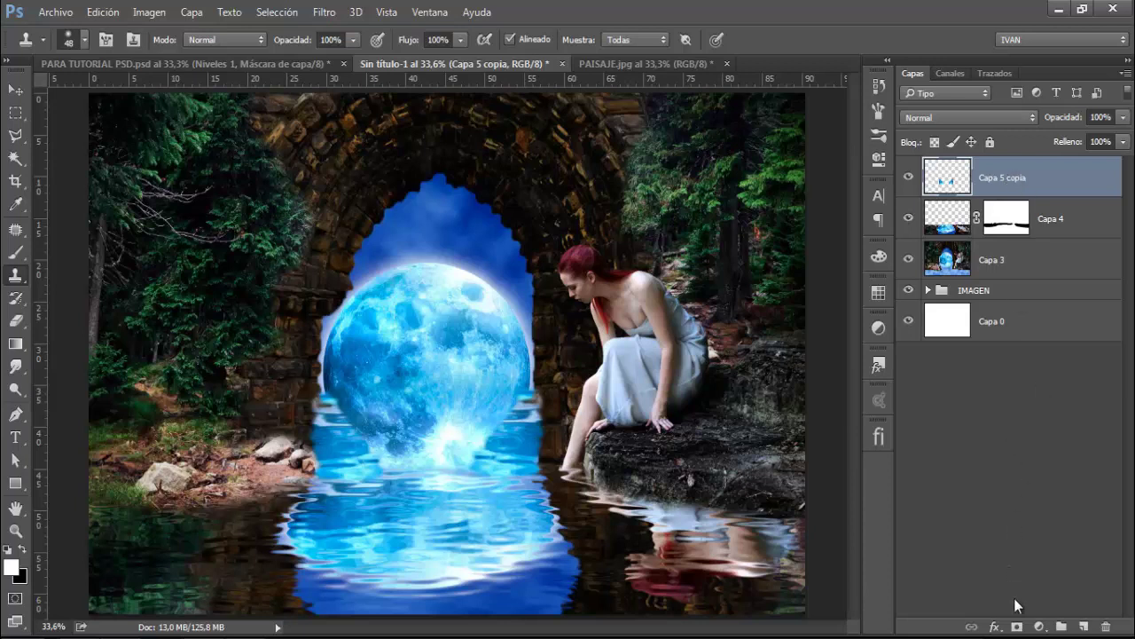
click(1017, 627)
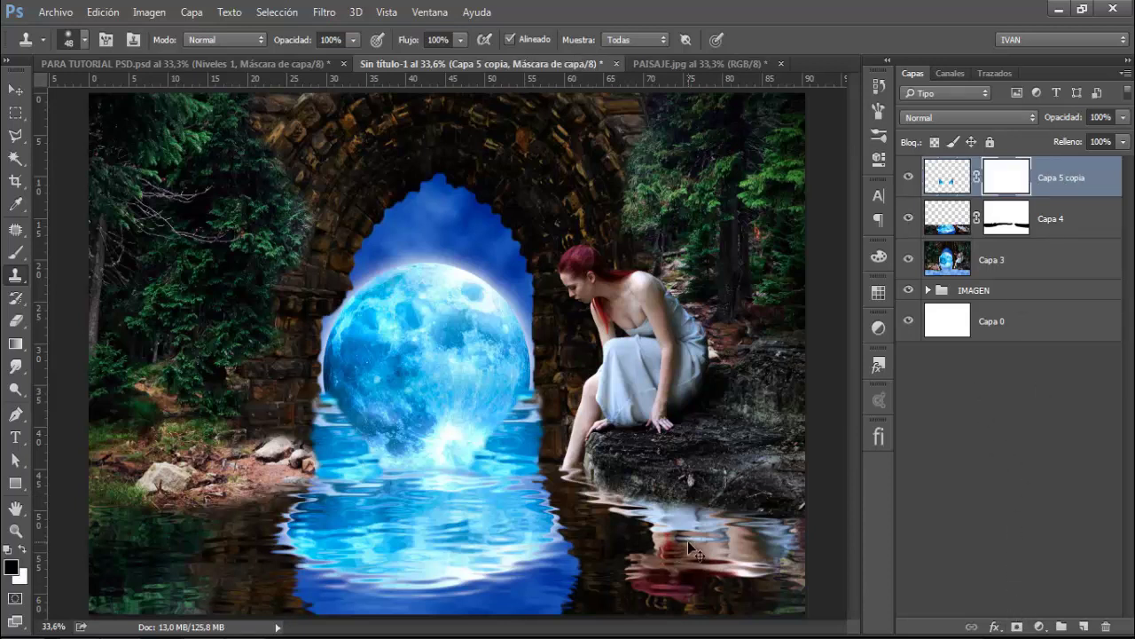
key(ctrl+plus)
key(ctrl+plus)
key(ctrl+plus)
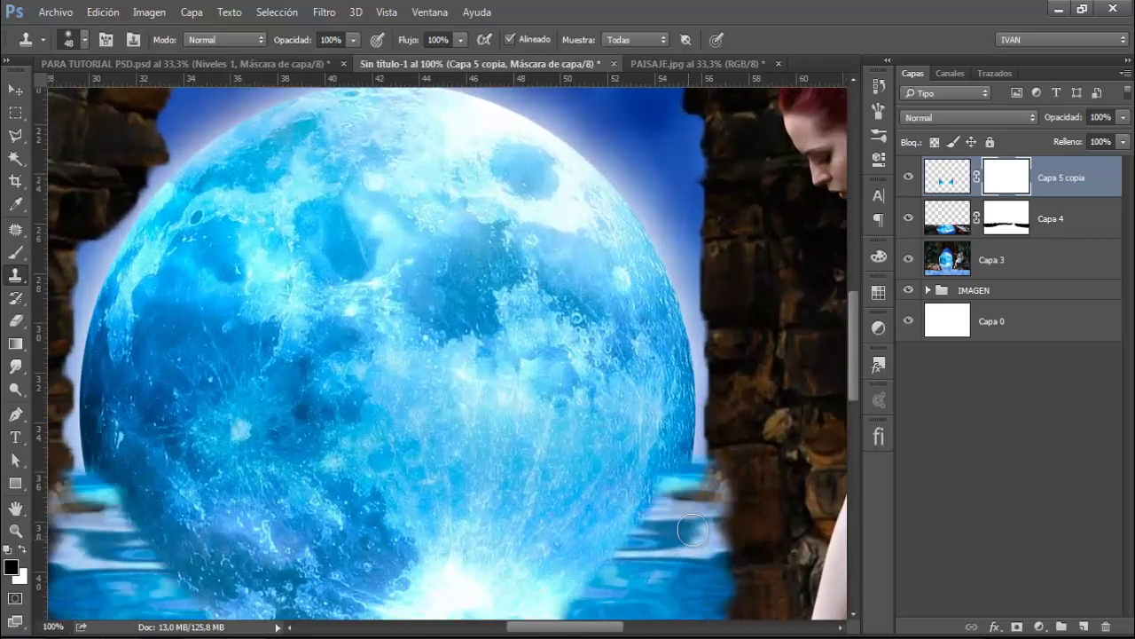
drag(854, 360, 853, 413)
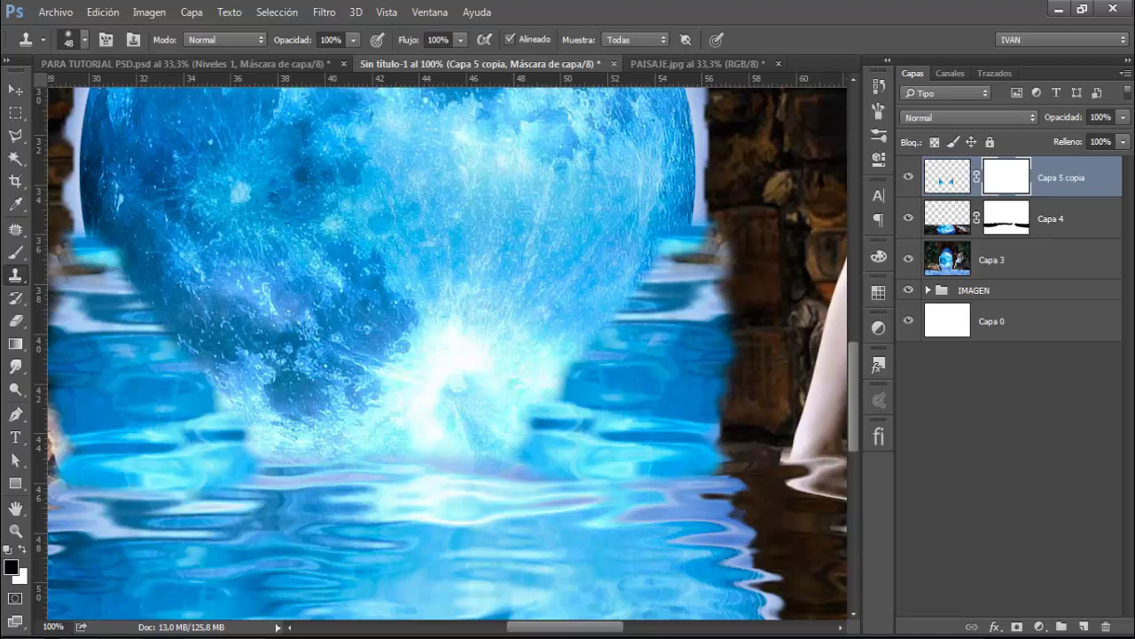
key(ctrl+minus)
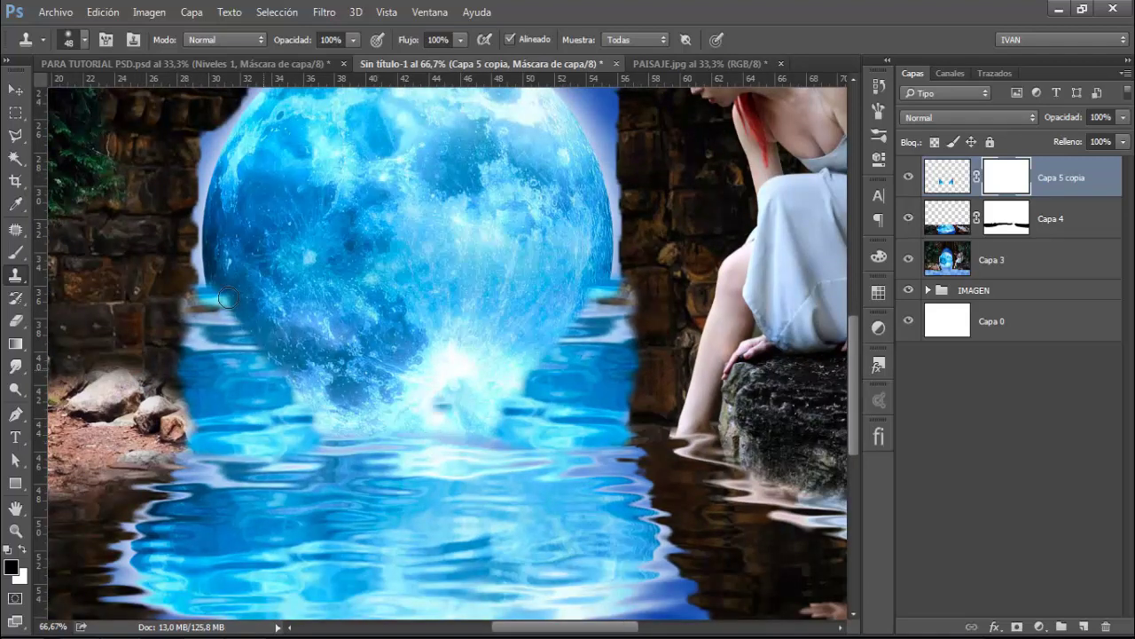
Step: With a 61 px brush, mask ripples off the right wall and restore the moon's lower-right glow
click(15, 254)
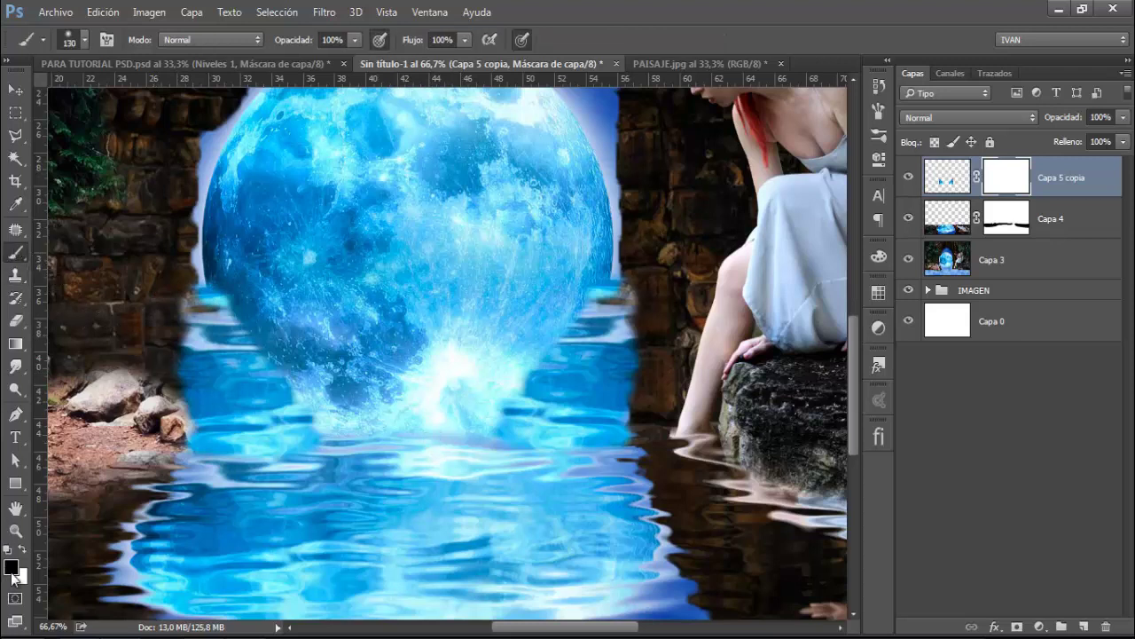
alt+right_click(694, 329)
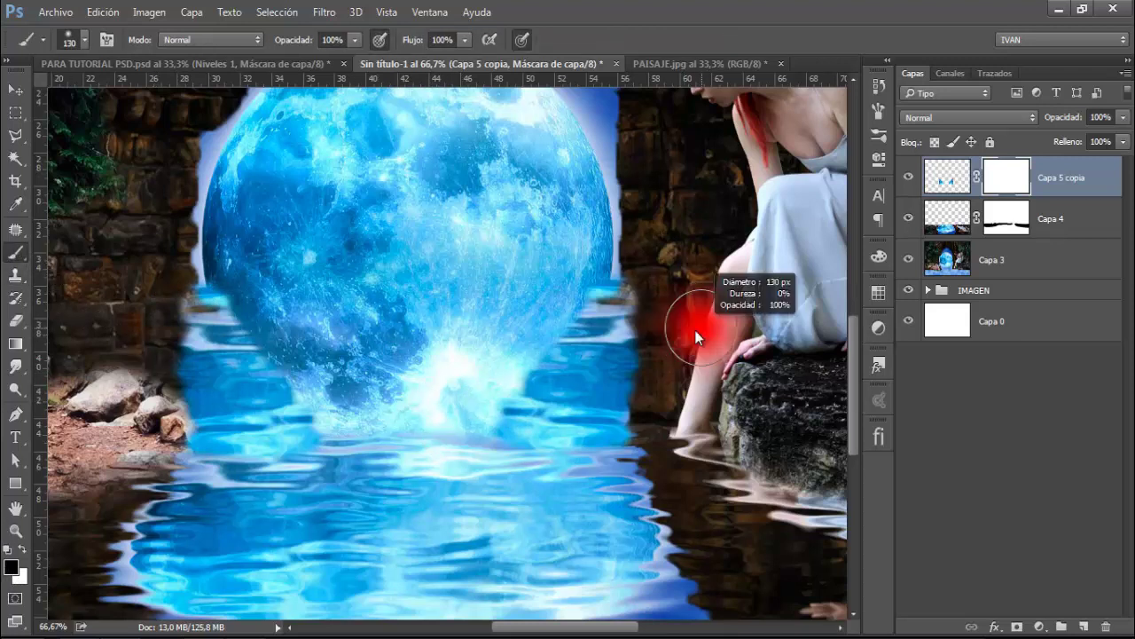
drag(694, 329, 683, 332)
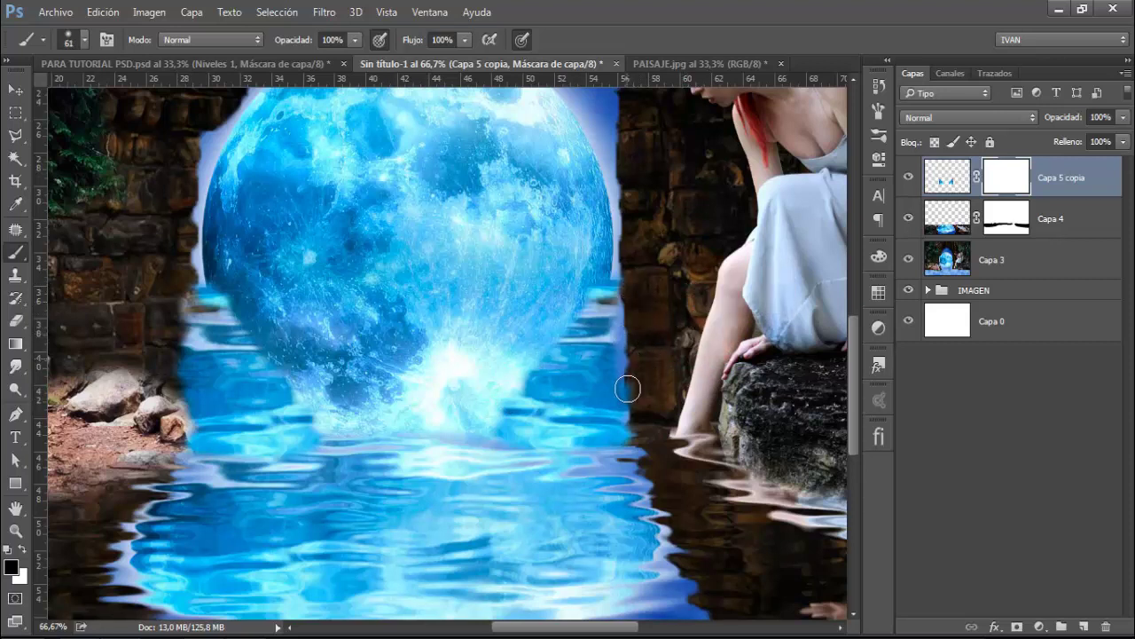
drag(627, 387, 609, 289)
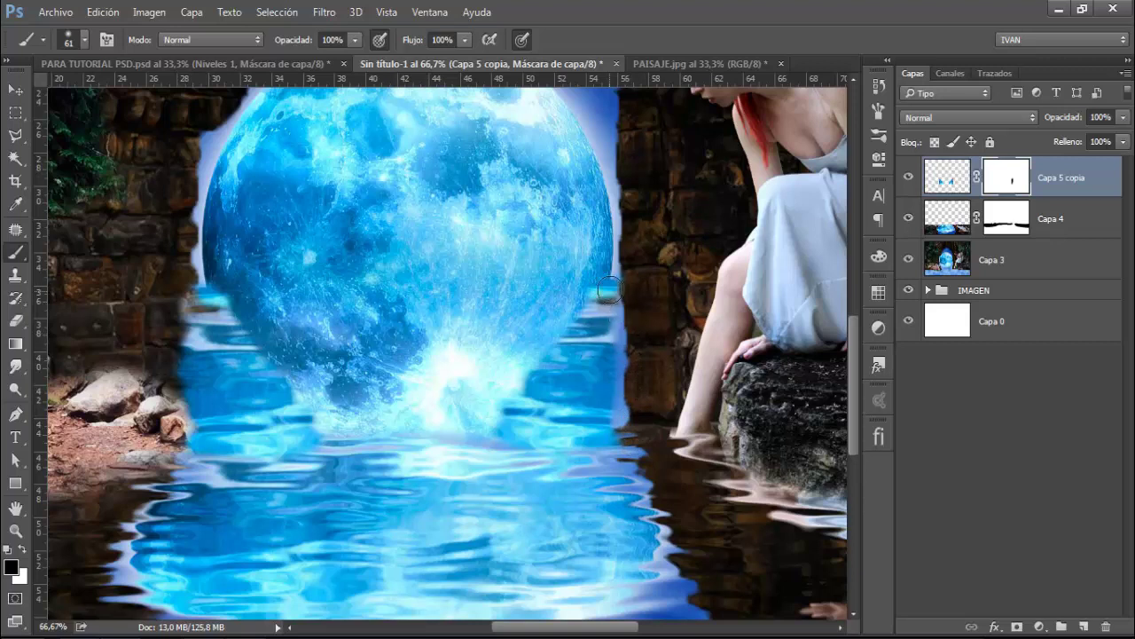
key(x)
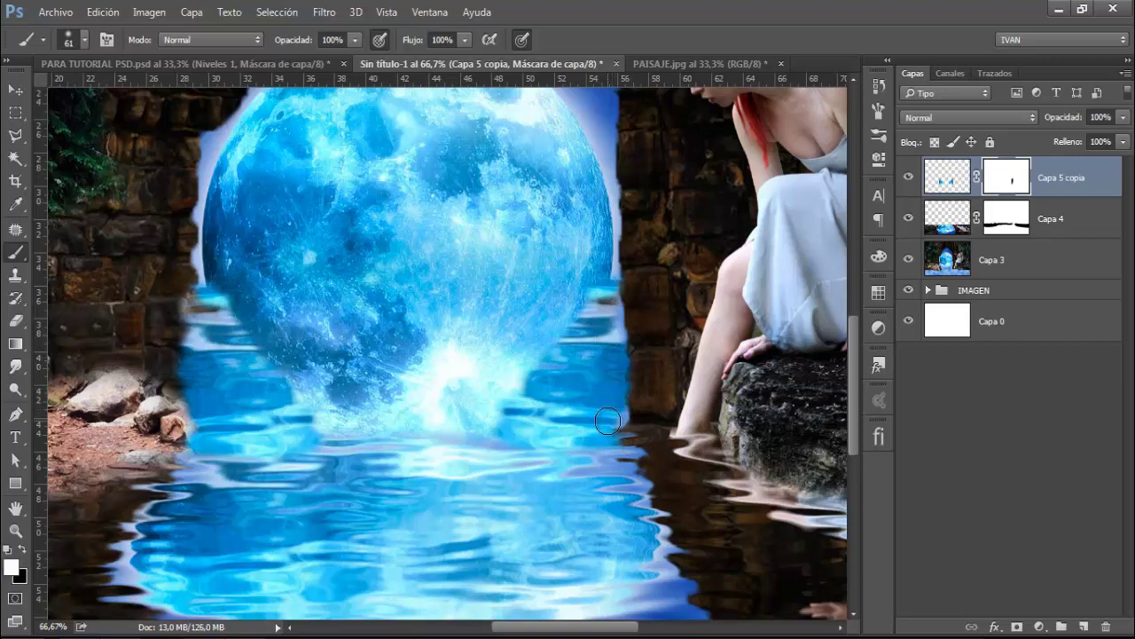
key(x)
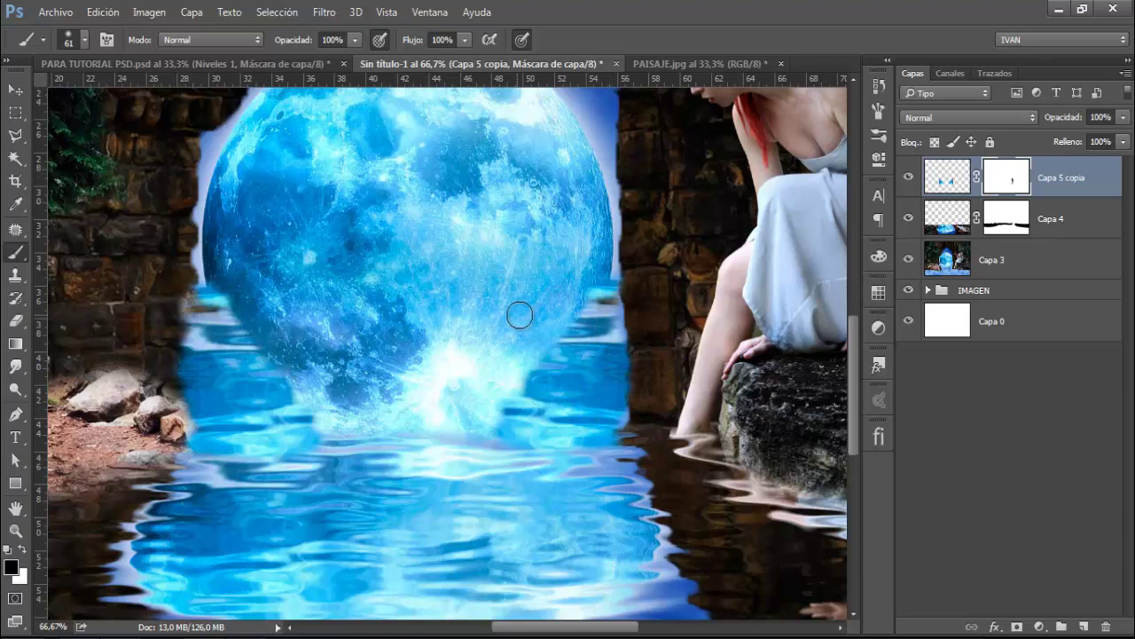
mouse_move(566, 323)
mouse_down()
mouse_move(509, 408)
mouse_move(588, 375)
mouse_move(542, 426)
mouse_move(580, 413)
mouse_up()
Step: Mask the water spilling over the left wall and rocks, restoring water along the moon's left edge
key(x)
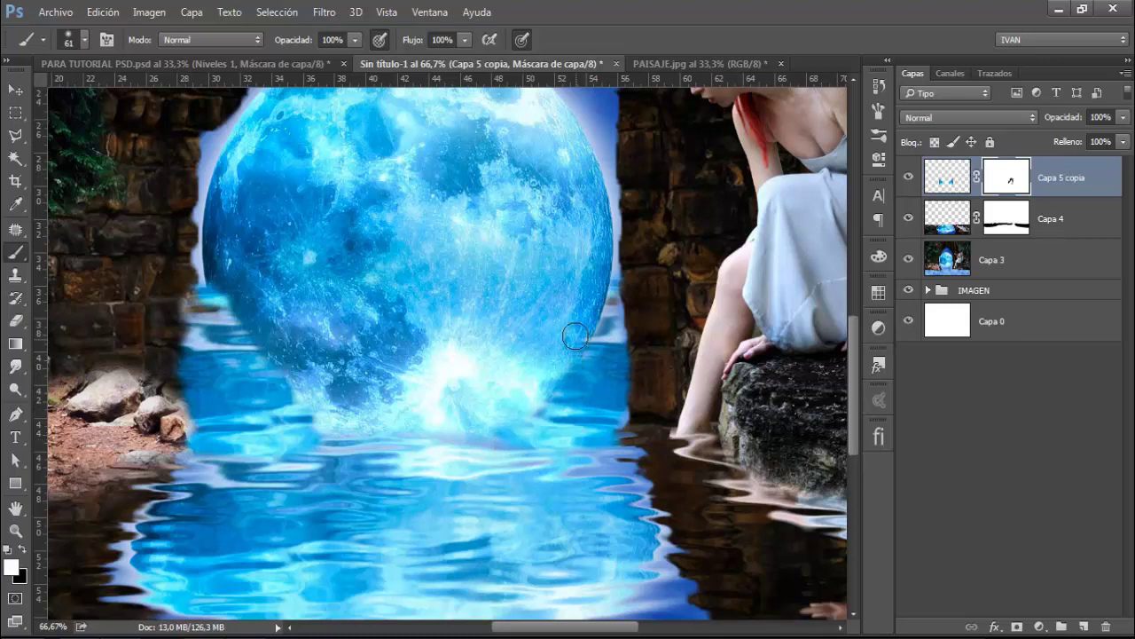
key(x)
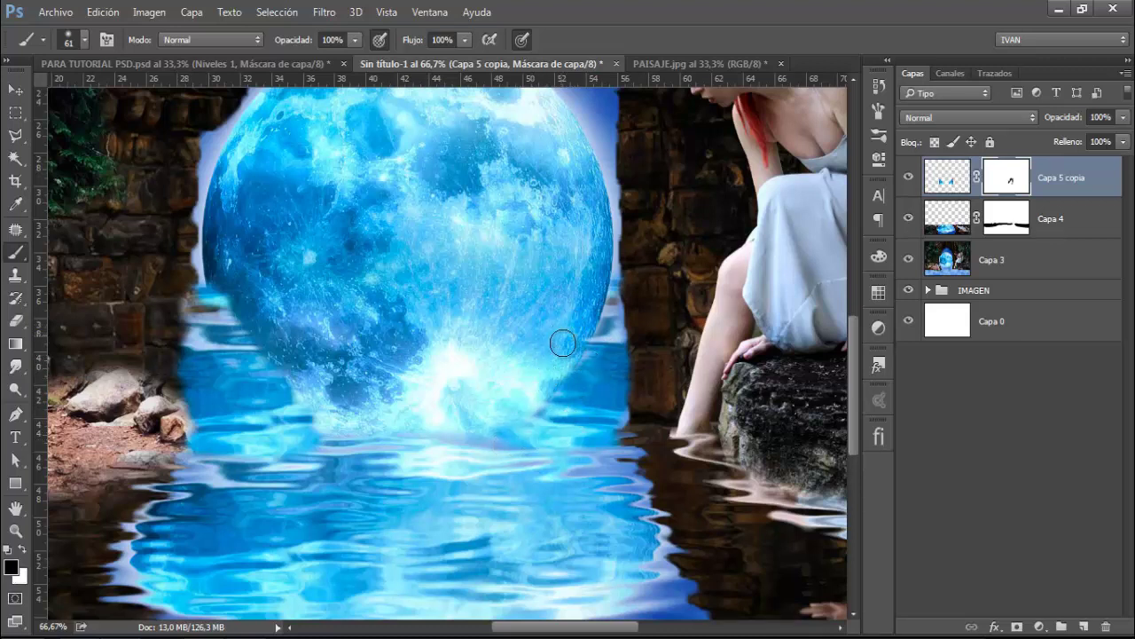
key(x)
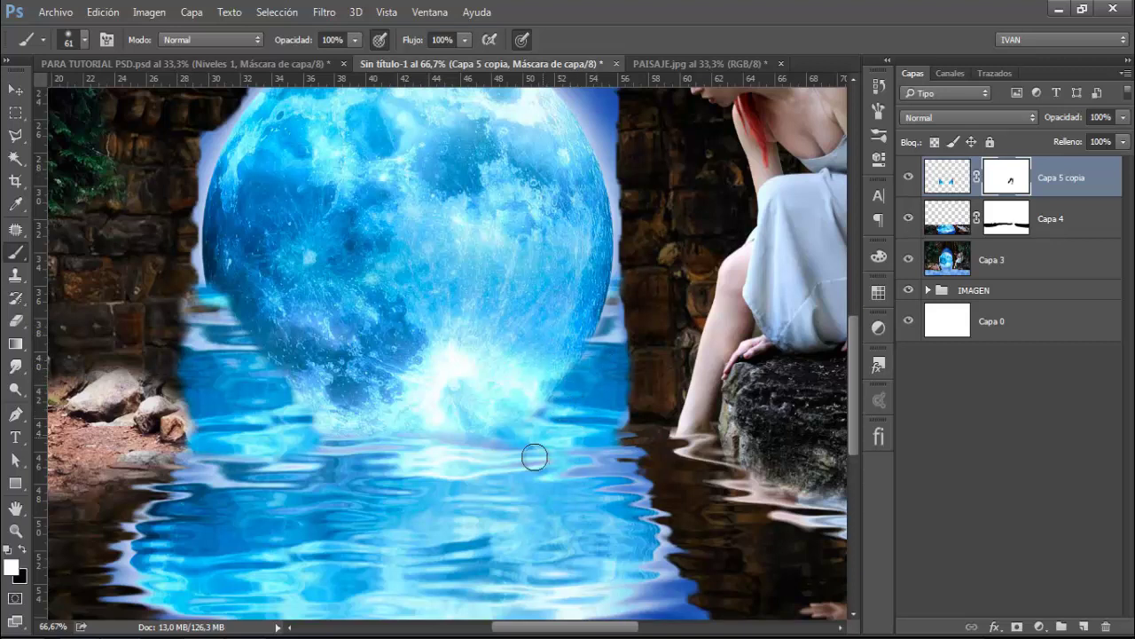
drag(592, 630, 556, 630)
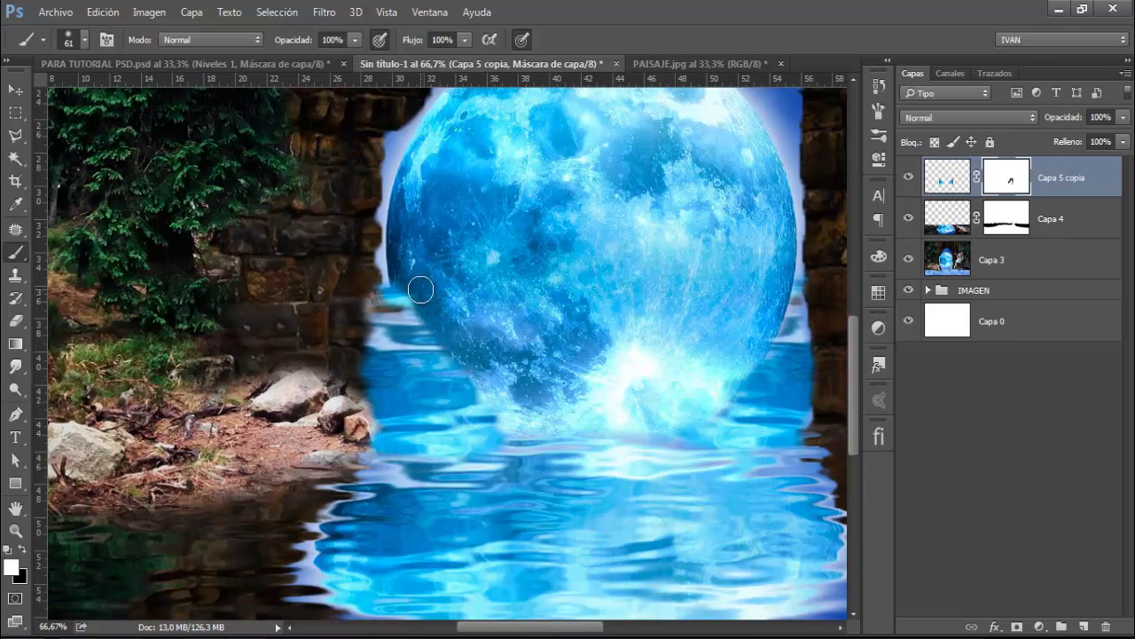
key(x)
mouse_move(427, 322)
mouse_down()
mouse_move(475, 388)
mouse_move(417, 333)
mouse_move(457, 391)
mouse_move(532, 439)
mouse_move(404, 388)
mouse_move(442, 419)
mouse_up()
key(x)
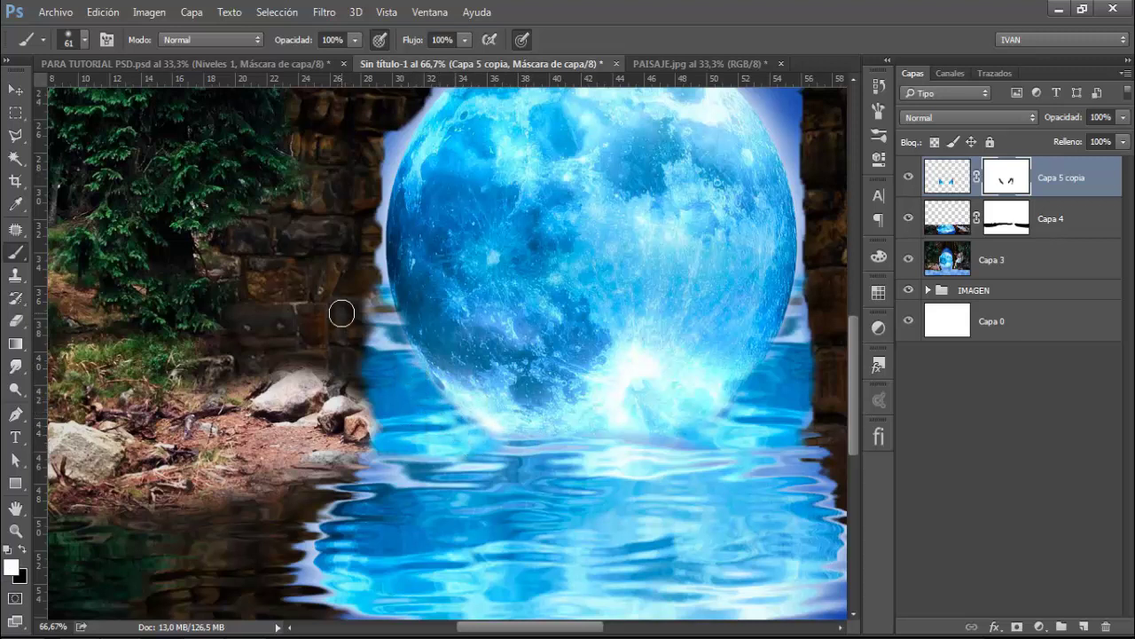
key(x)
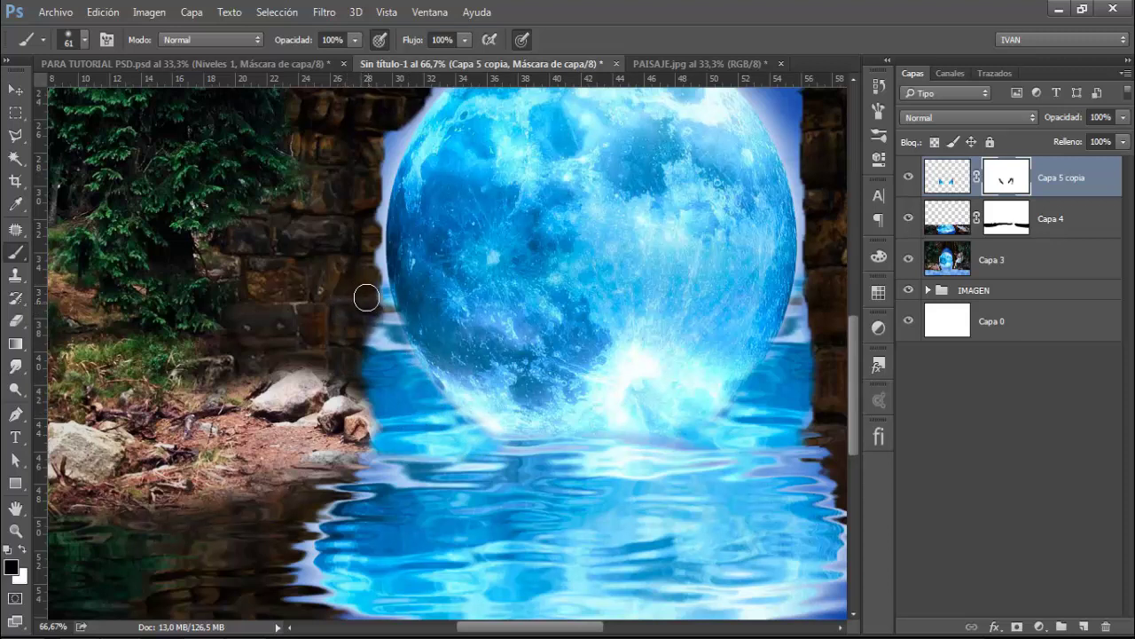
mouse_move(369, 316)
mouse_down()
mouse_move(381, 458)
mouse_move(384, 434)
mouse_move(422, 455)
mouse_up()
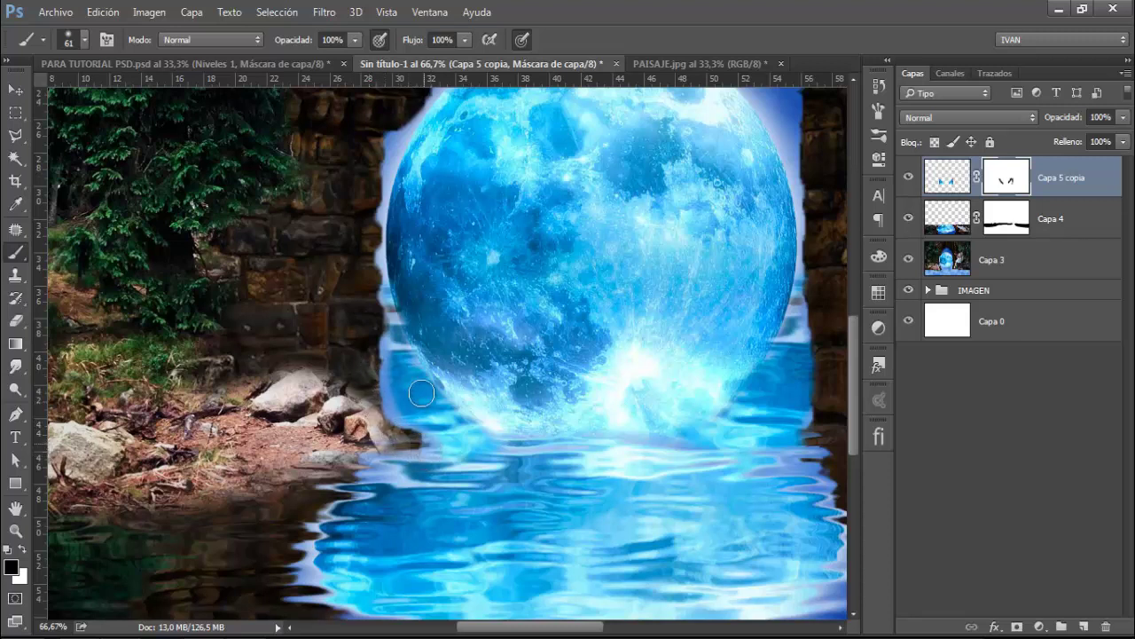
key(x)
drag(401, 372, 393, 392)
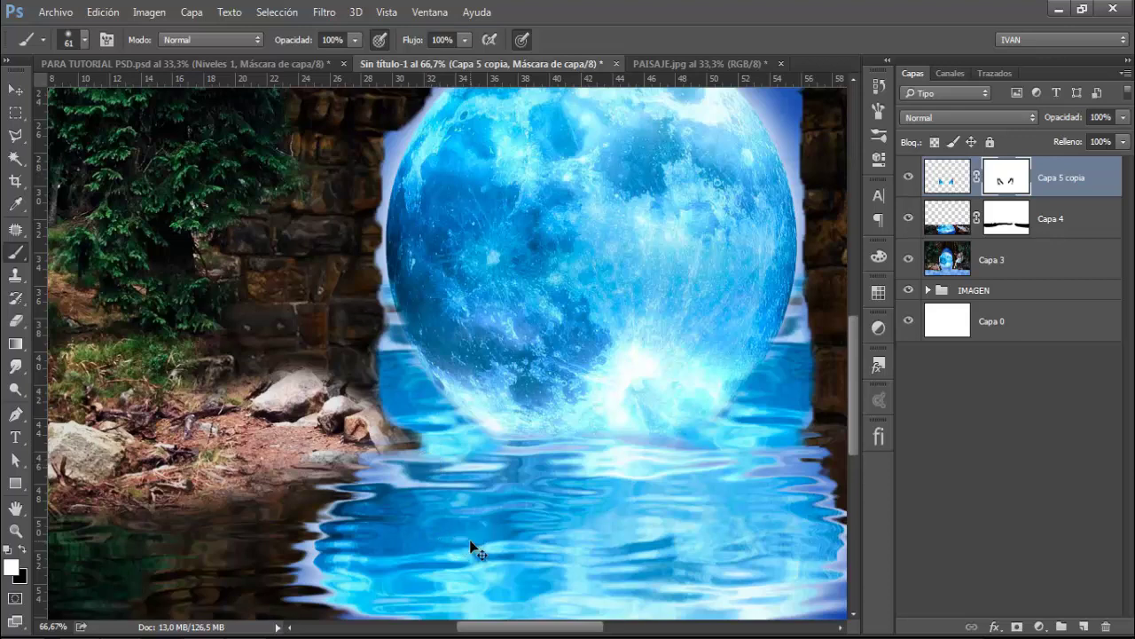
key(ctrl+0)
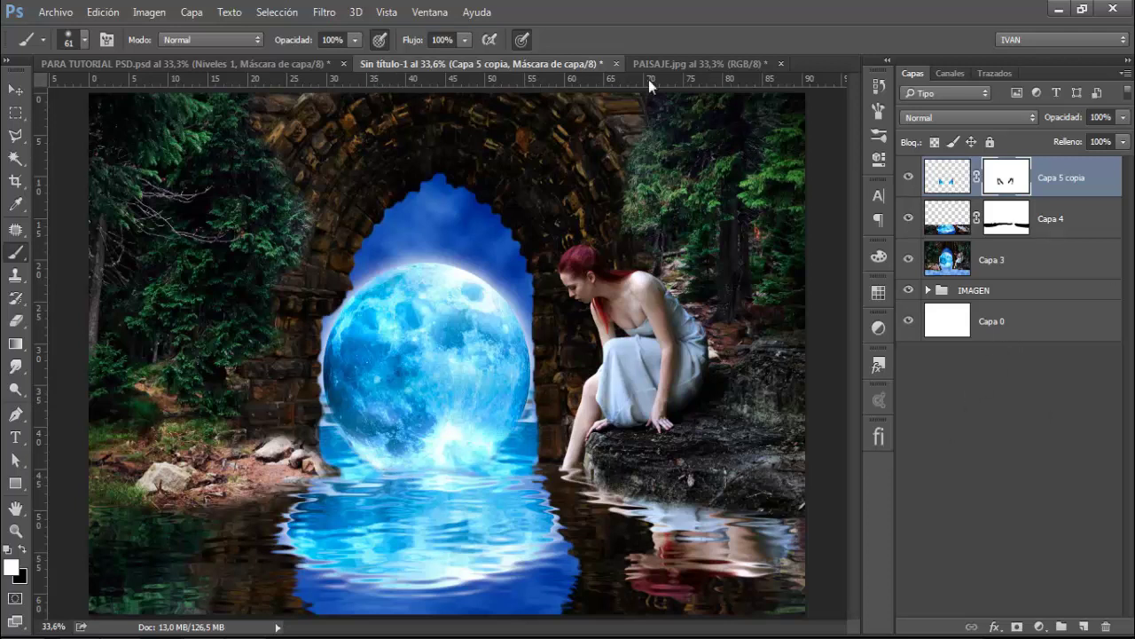
Step: Close PAISAJE.jpg and open PNG CISNE.png, accepting the colour profile
click(702, 62)
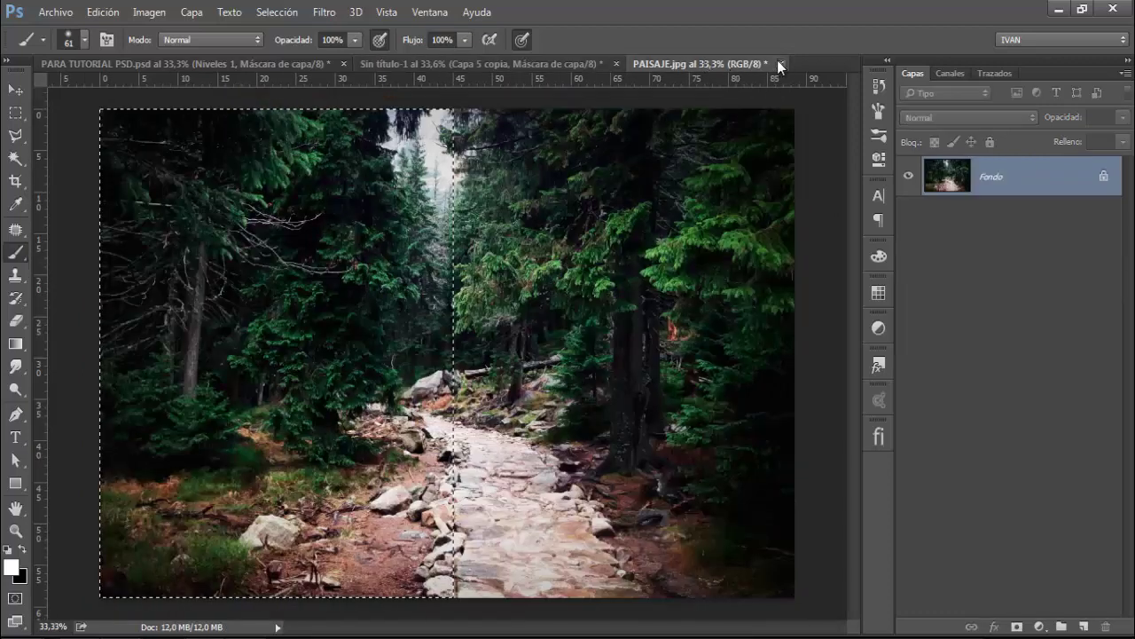
click(781, 63)
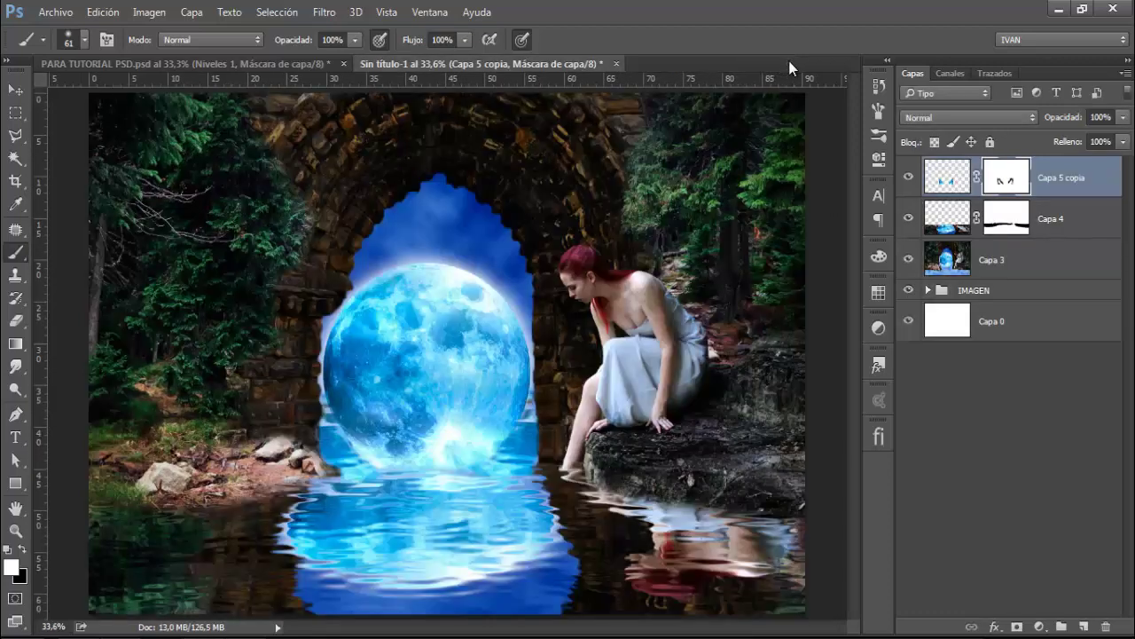
click(59, 14)
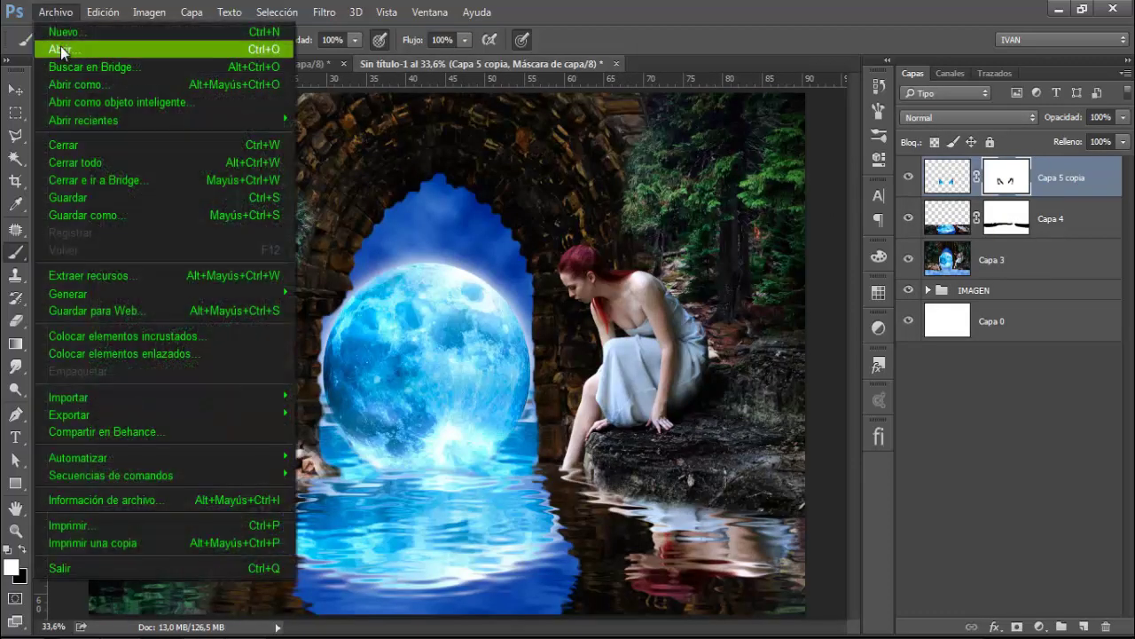
click(60, 46)
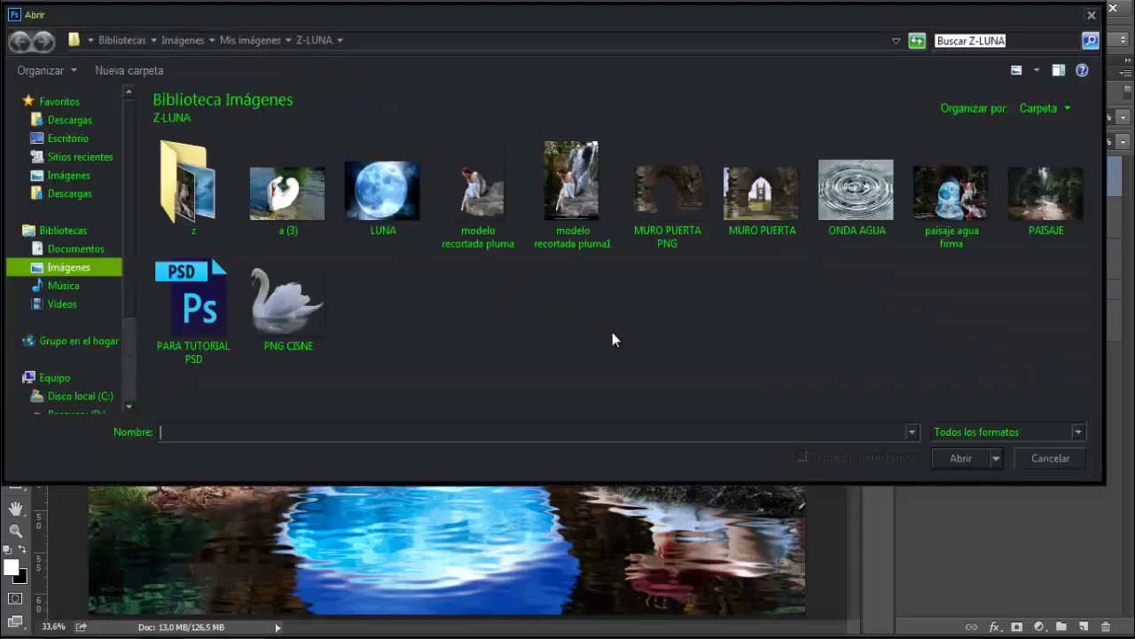
double_click(291, 302)
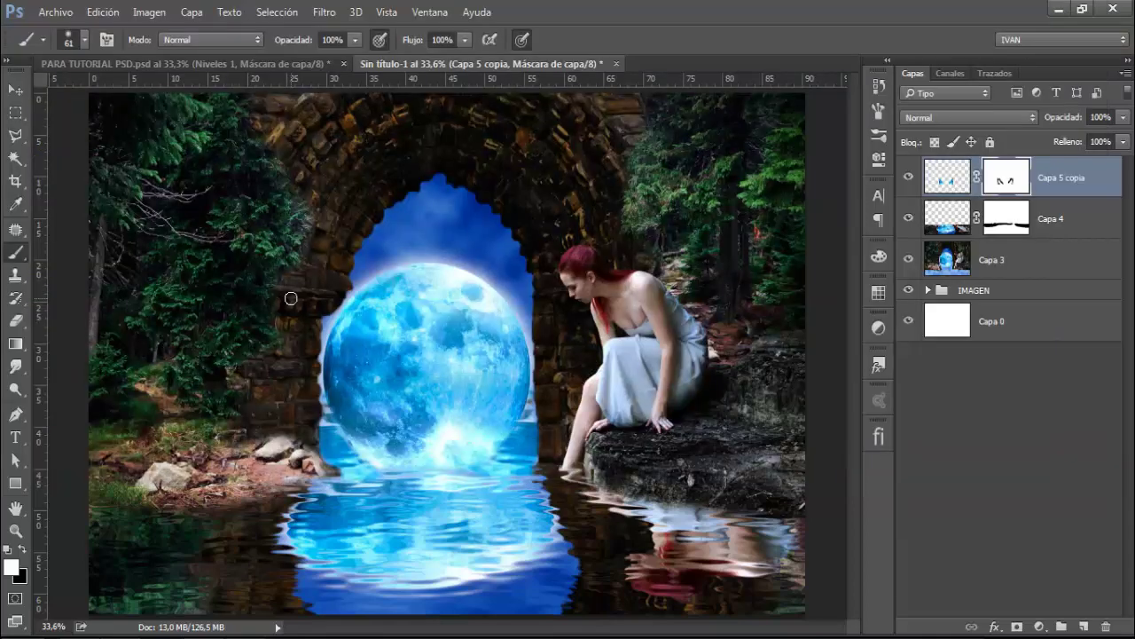
click(642, 355)
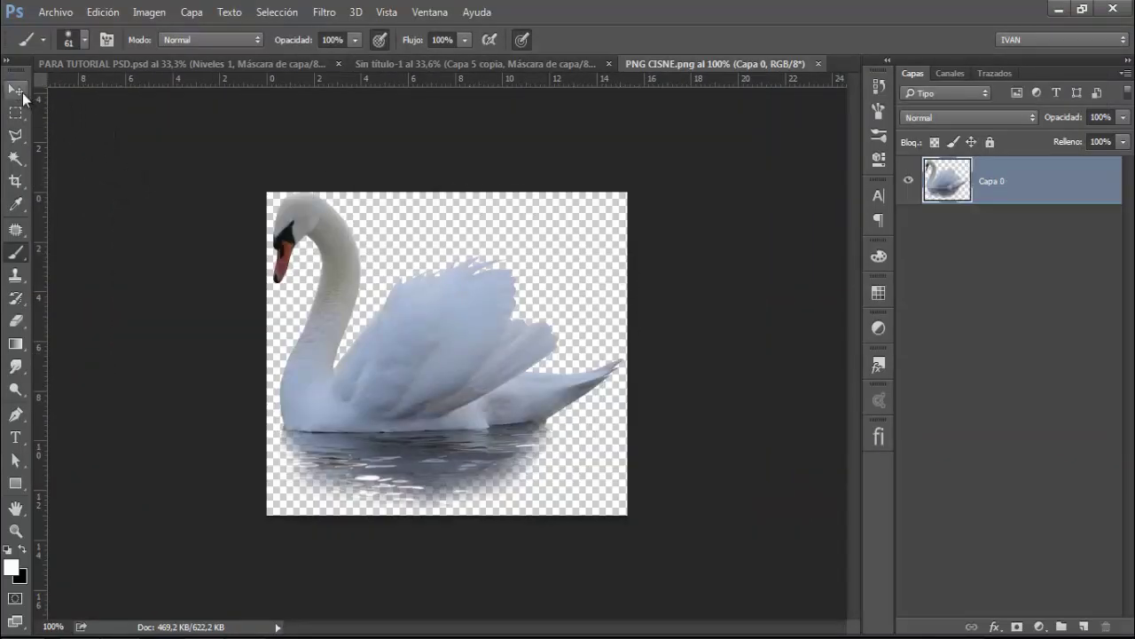
Step: Drag the swan into Sin título-1, accept Convert, and place it on the water below the moon
click(16, 90)
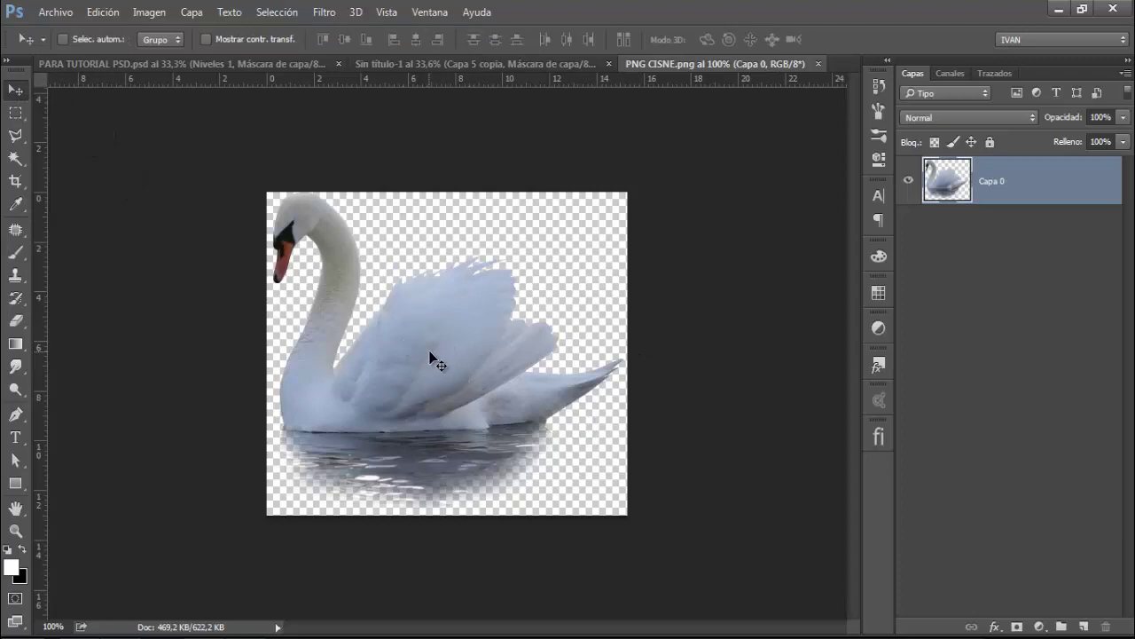
mouse_move(436, 354)
mouse_down()
mouse_move(483, 79)
mouse_move(473, 351)
mouse_up()
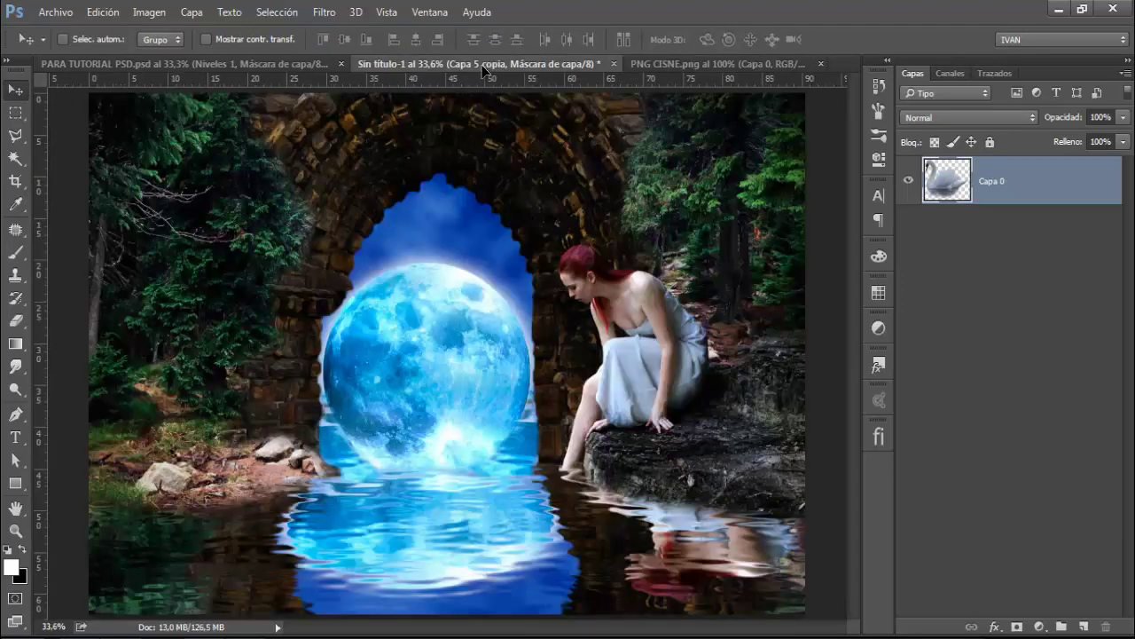
drag(478, 447, 479, 447)
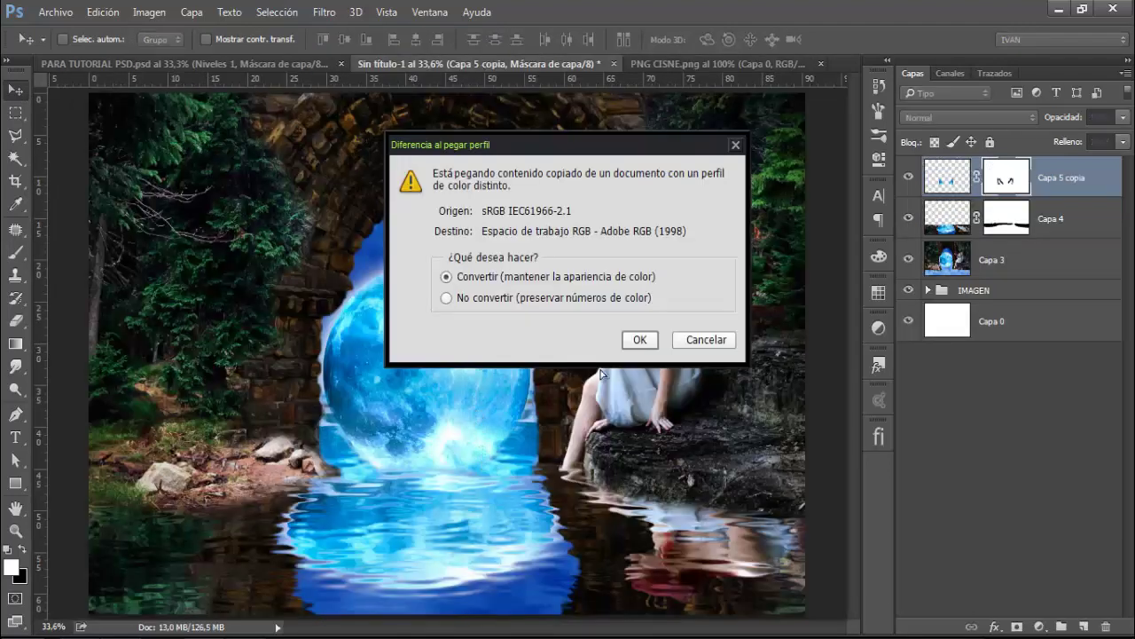
click(631, 339)
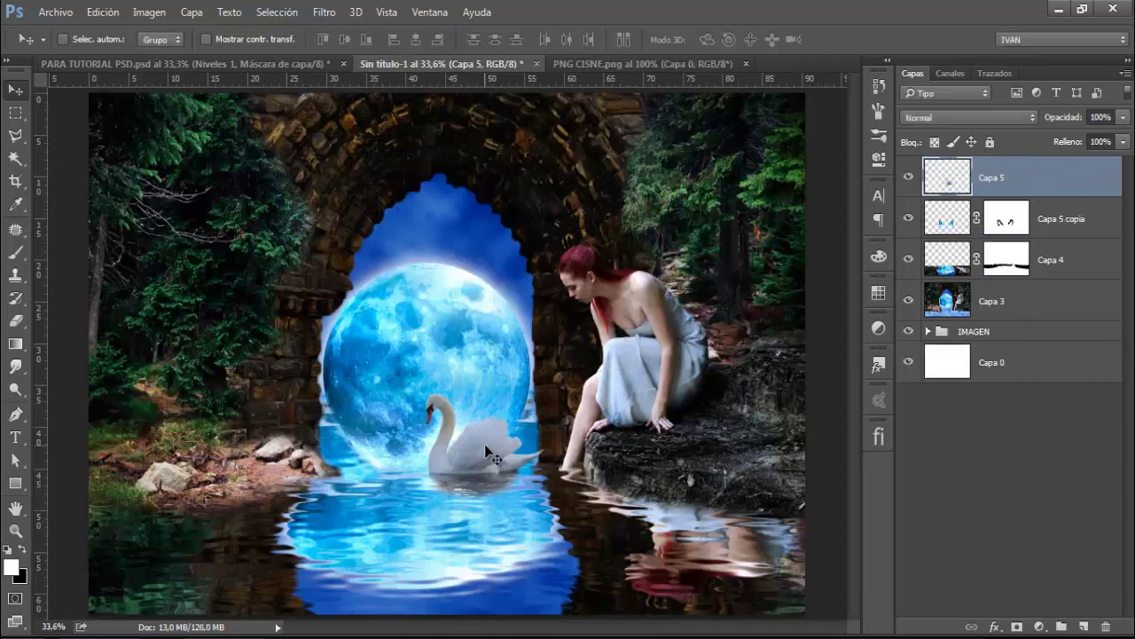
drag(485, 446, 488, 519)
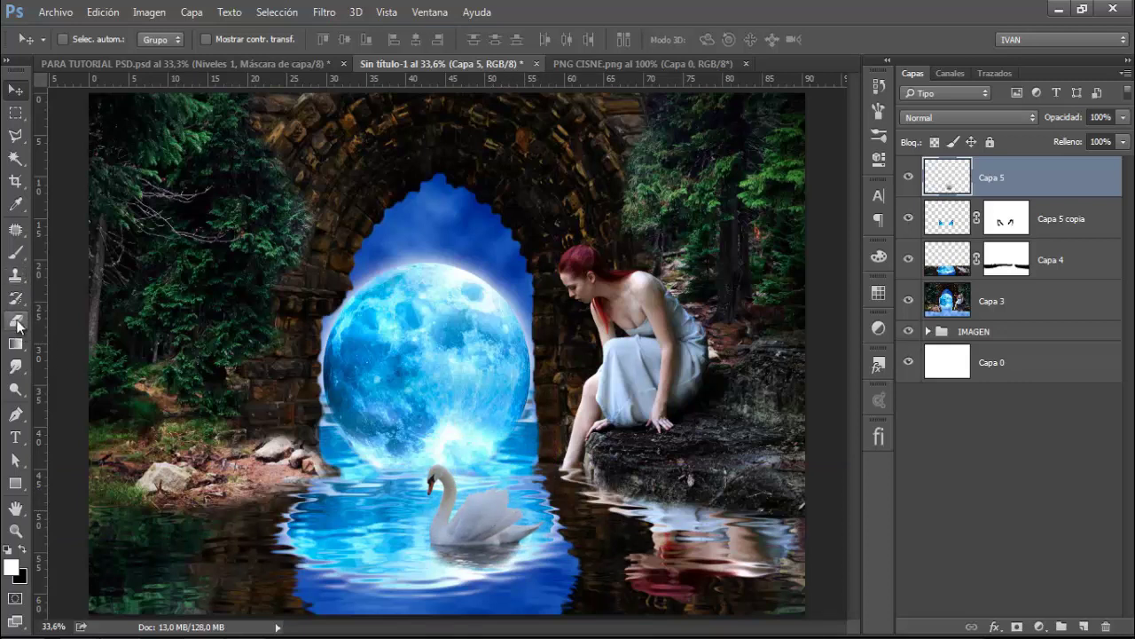
Step: Erase the swan's dark shadow and add a horizontally flipped copy on the left facing it
click(18, 326)
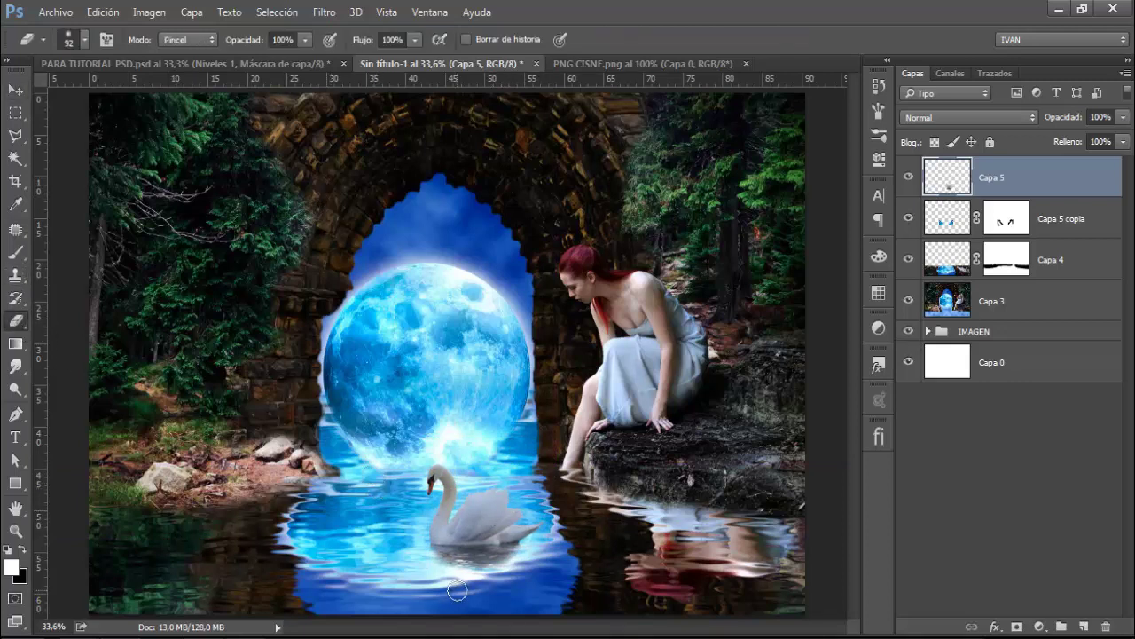
mouse_move(502, 561)
mouse_down()
mouse_move(433, 564)
mouse_move(519, 551)
mouse_move(371, 572)
mouse_up()
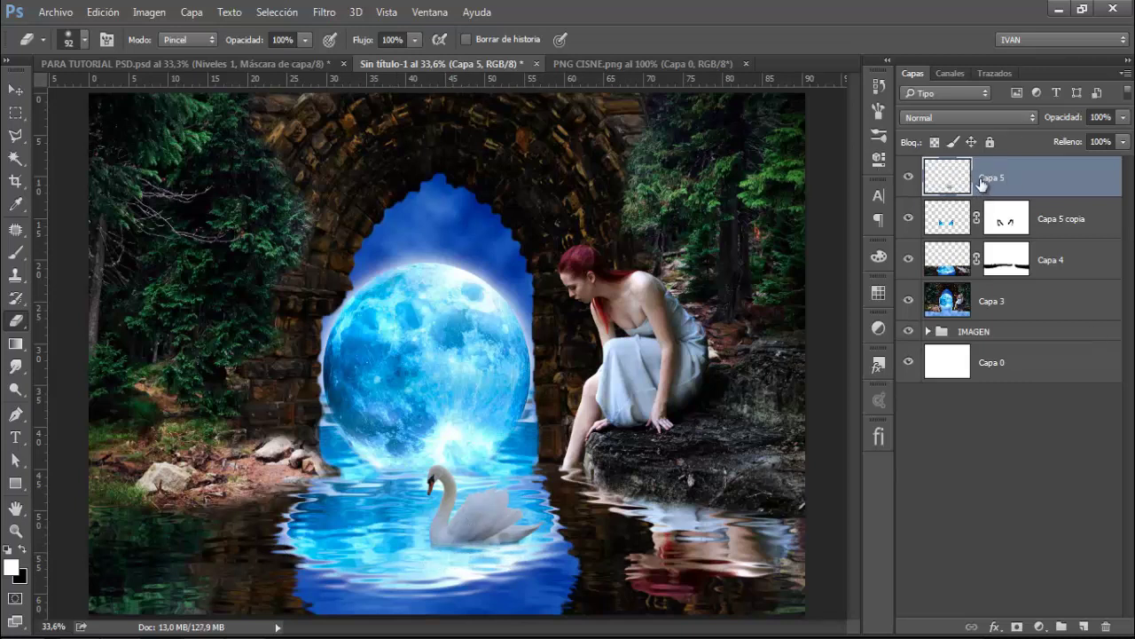
key(ctrl+j)
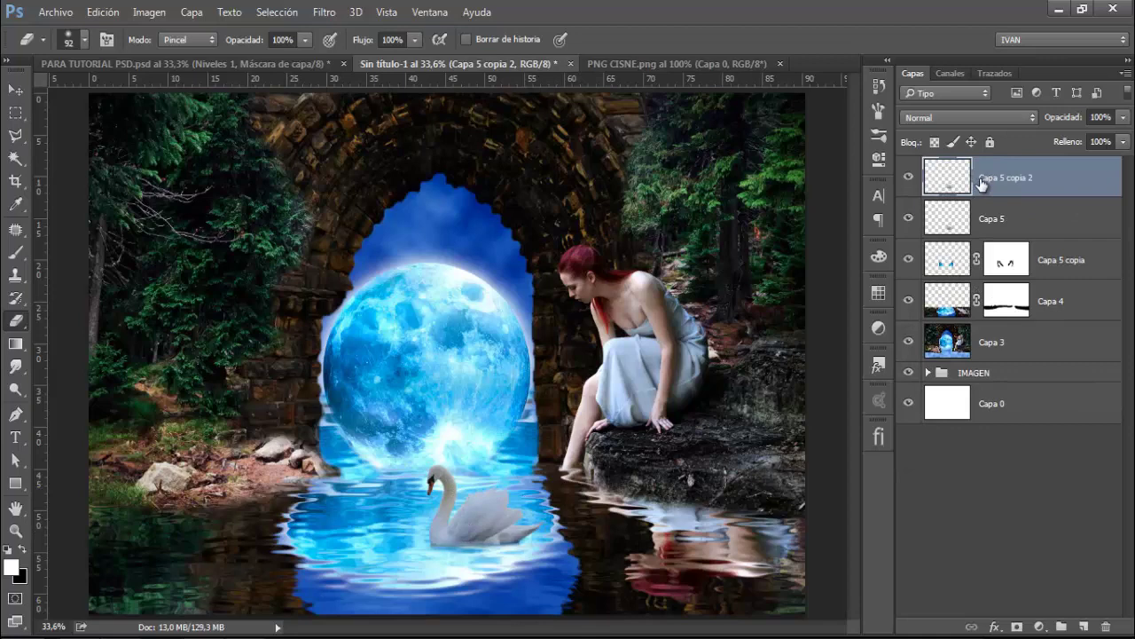
key(ctrl+t)
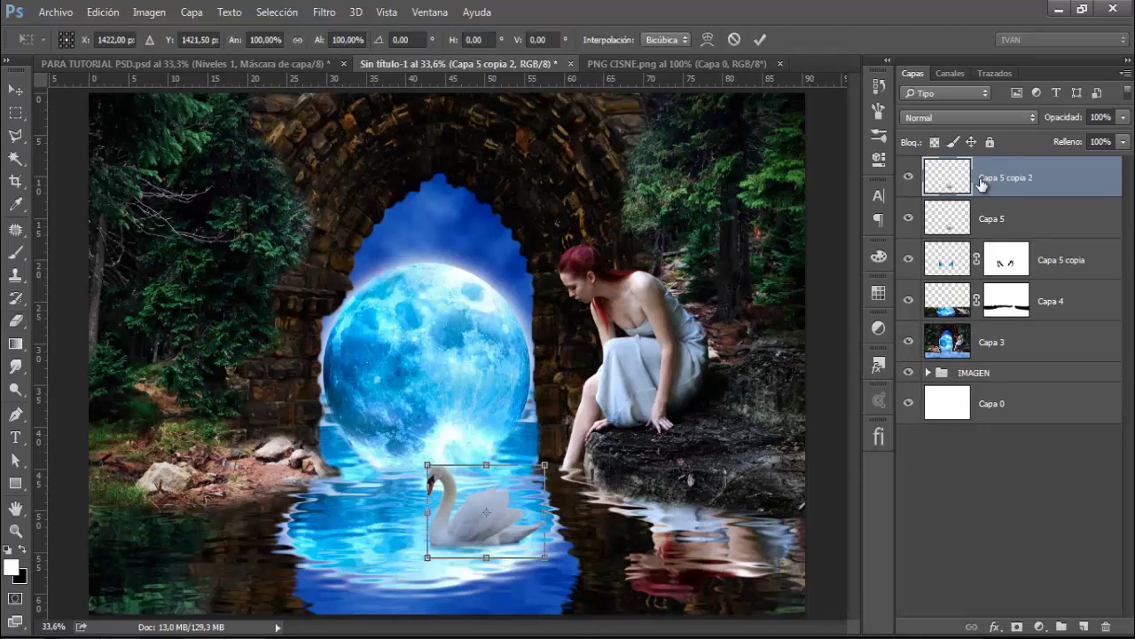
right_click(536, 504)
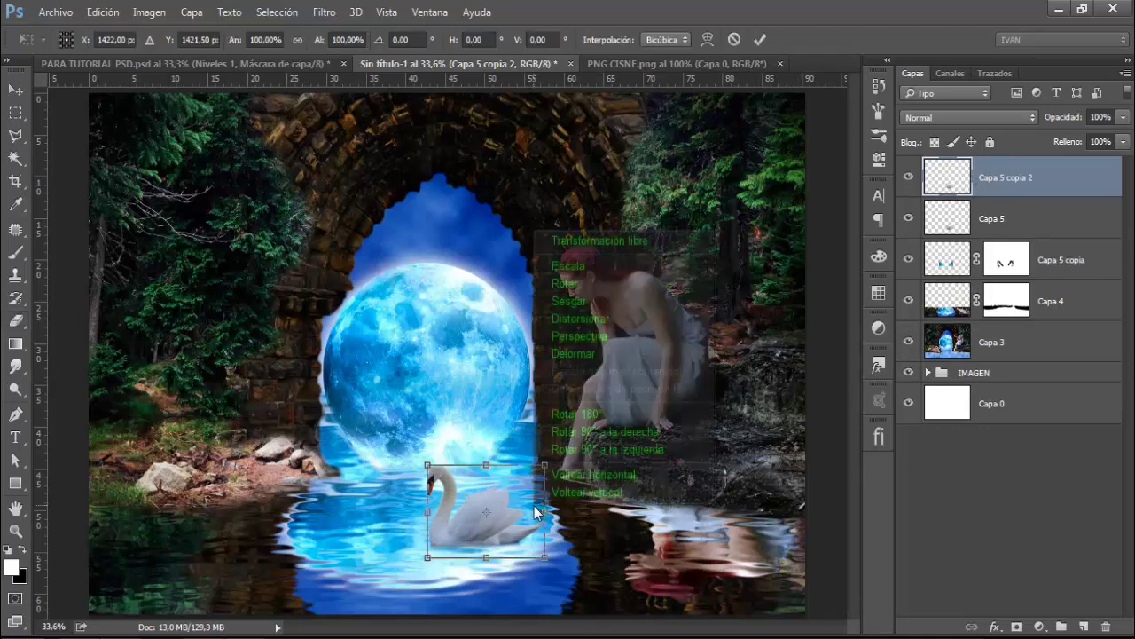
click(582, 474)
drag(476, 529, 384, 531)
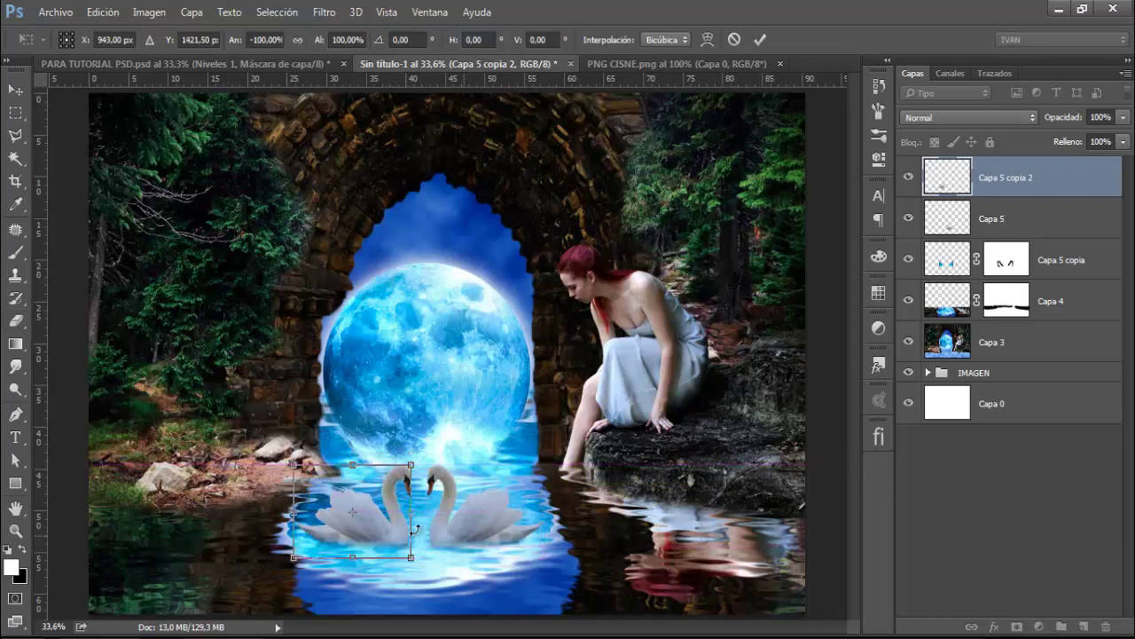
key(e)
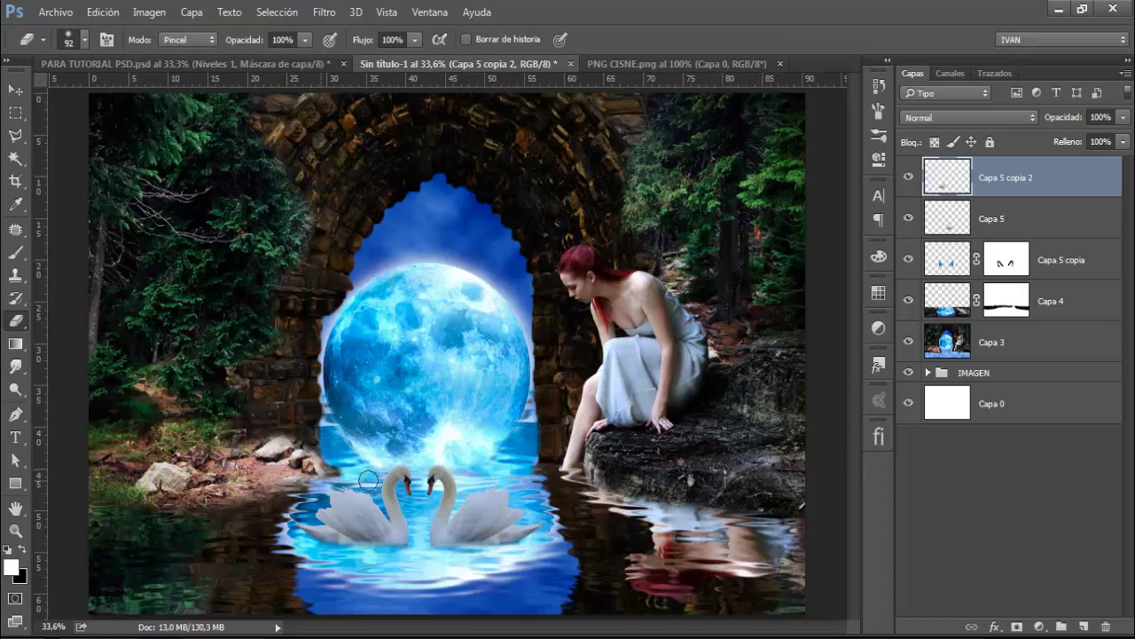
Step: Merge both swan layers into one and name it CISNES
shift+click(1023, 221)
key(ctrl+e)
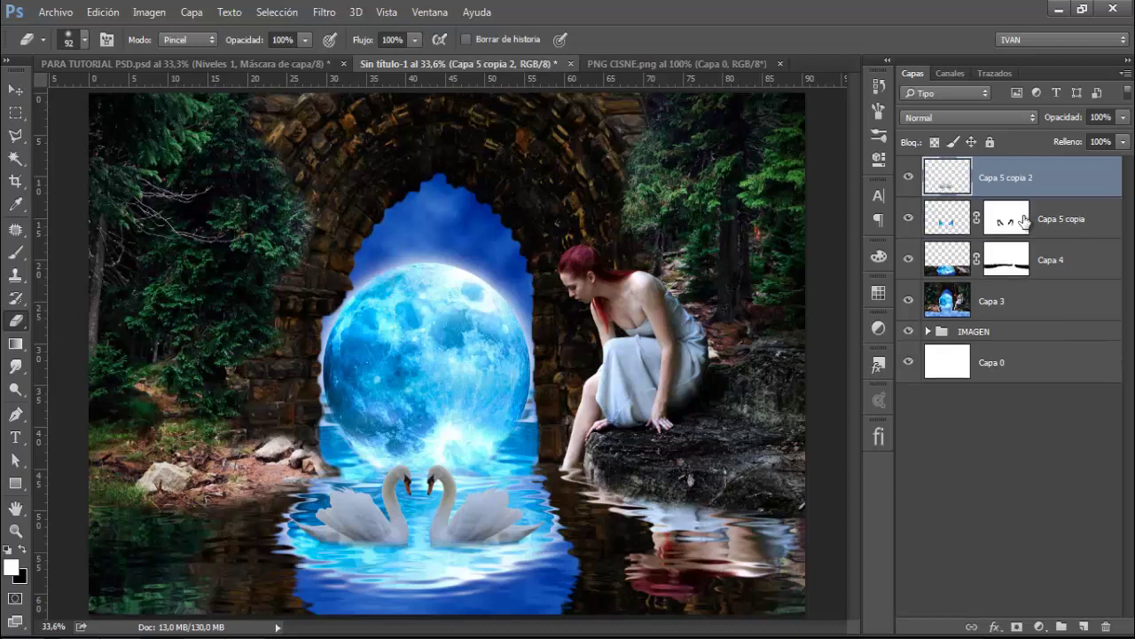
double_click(1008, 179)
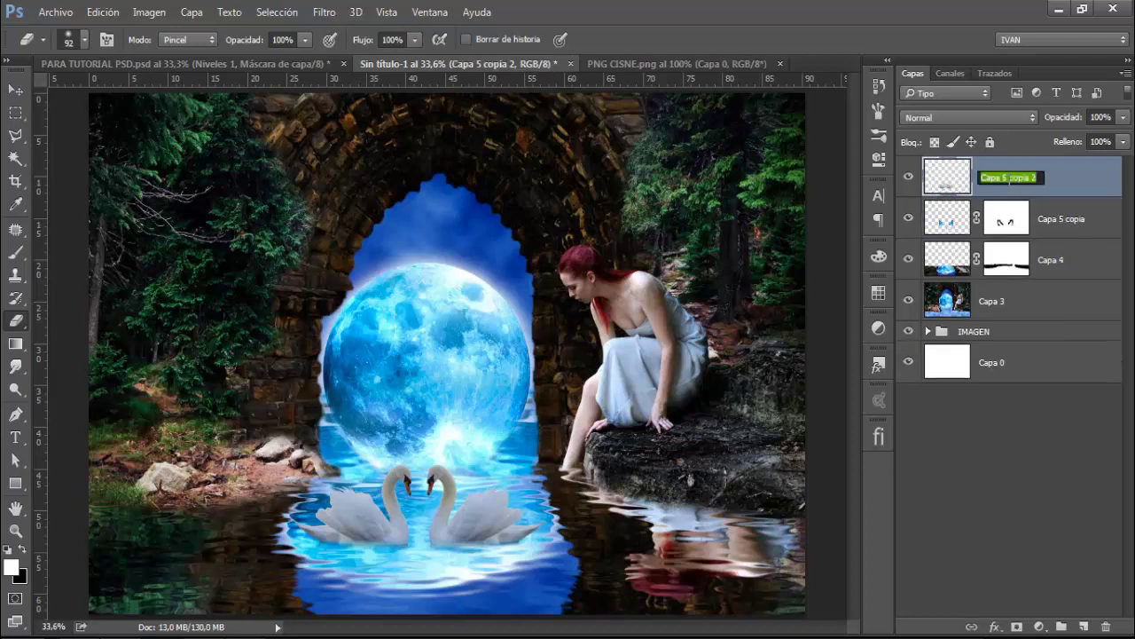
text(ci)
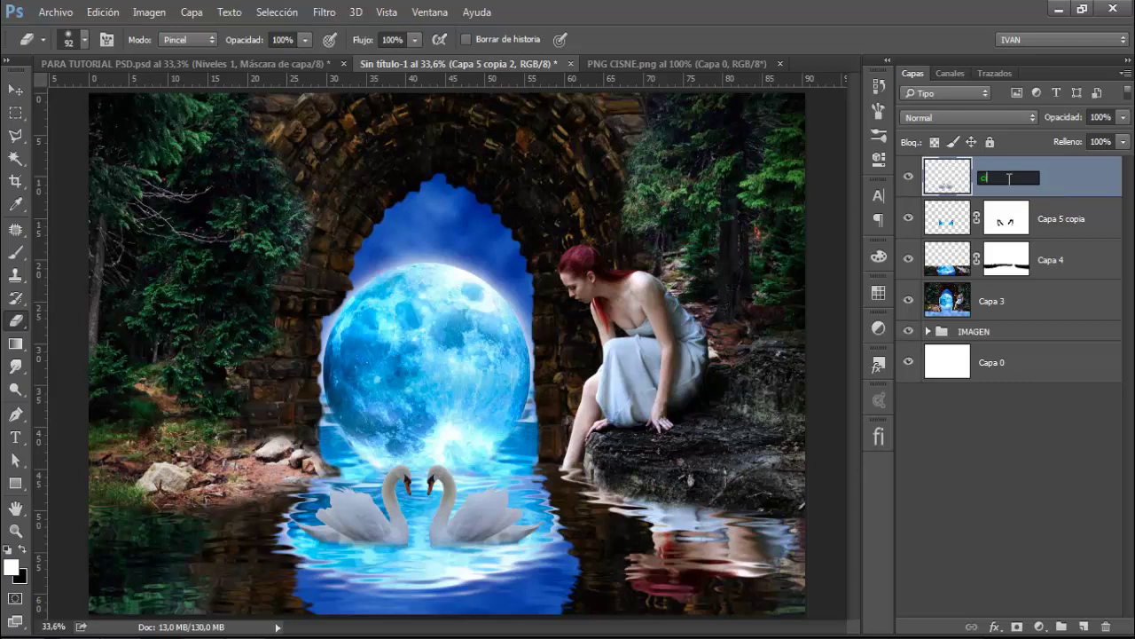
text(i)
key(Return)
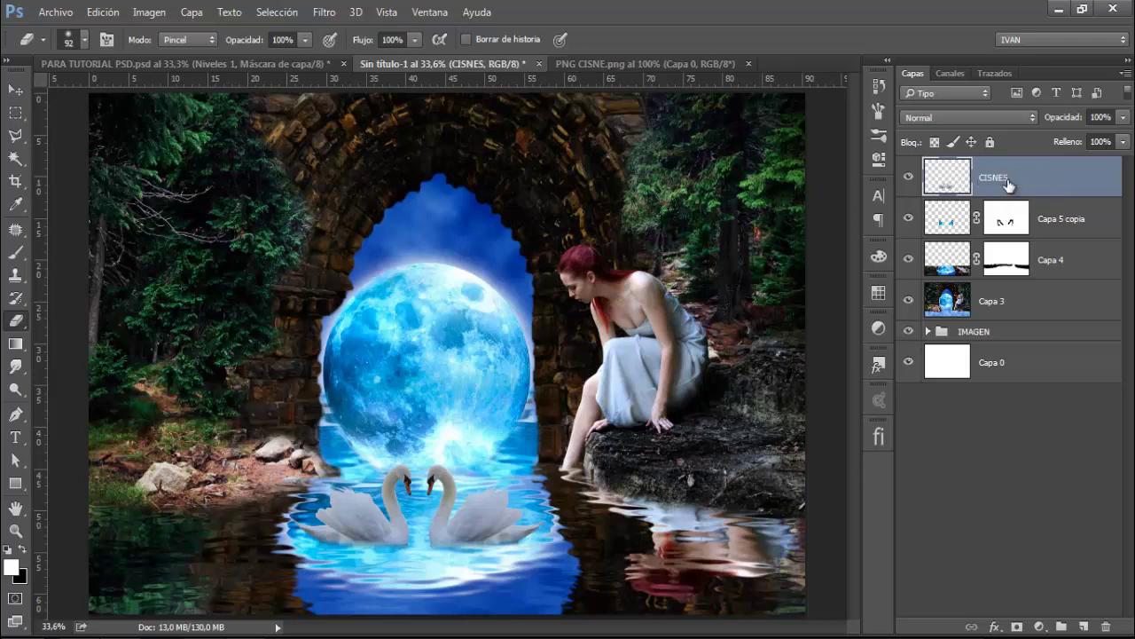
Step: Shift the CISNES swans slightly, nudge them down twice, and duplicate the layer
click(15, 90)
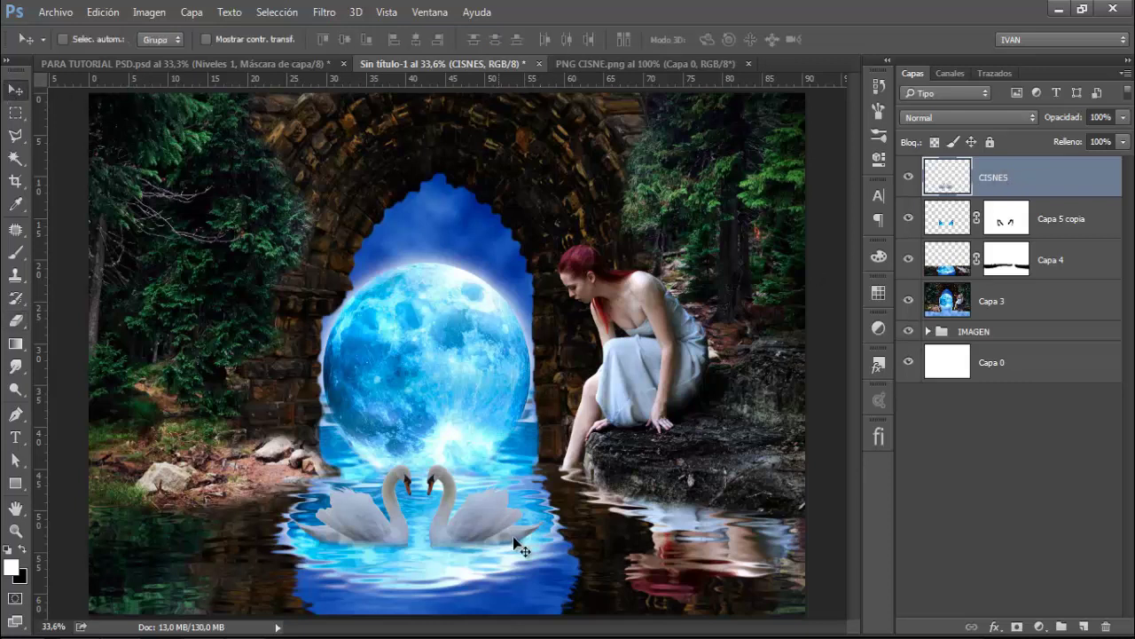
drag(493, 528, 499, 521)
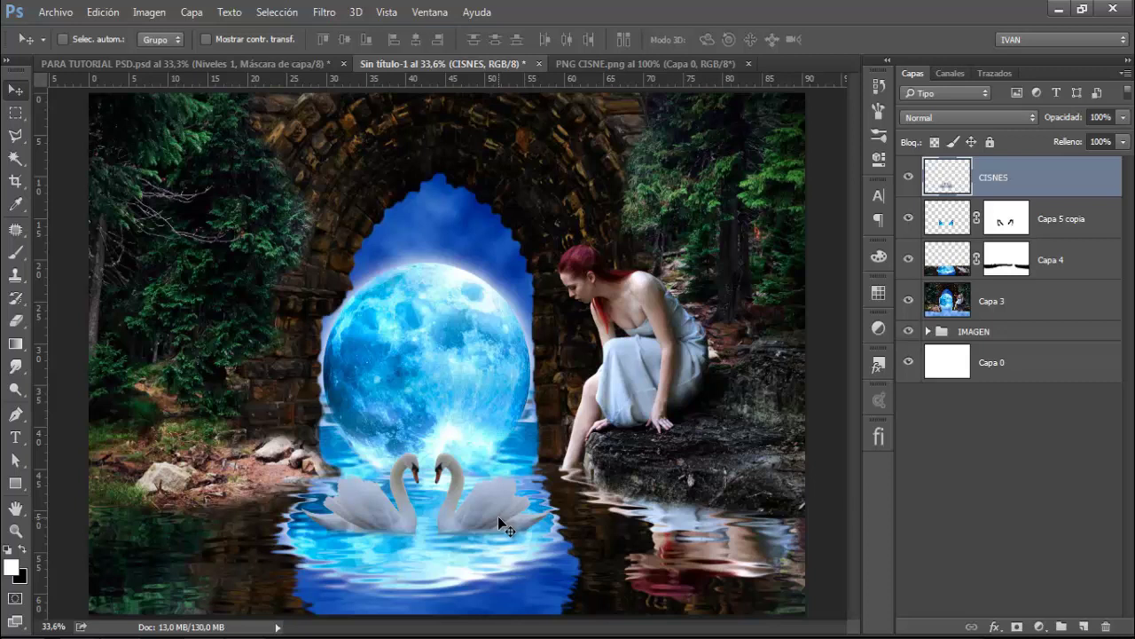
key(Down)
key(Down)
key(Down)
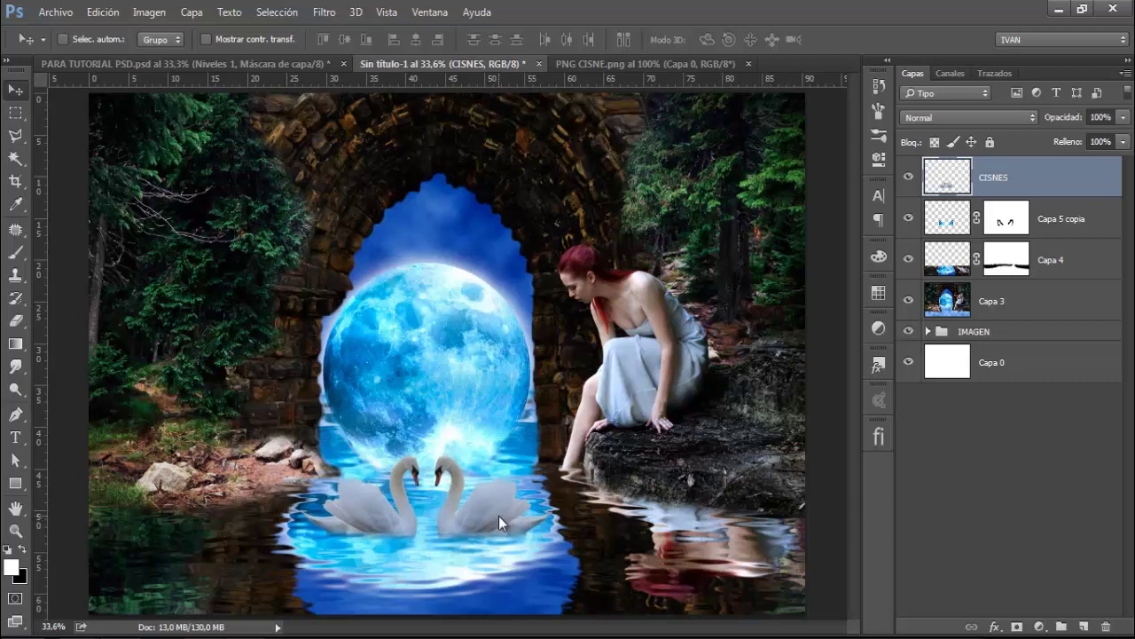
key(Down)
key(Down)
key(Down)
key(Down)
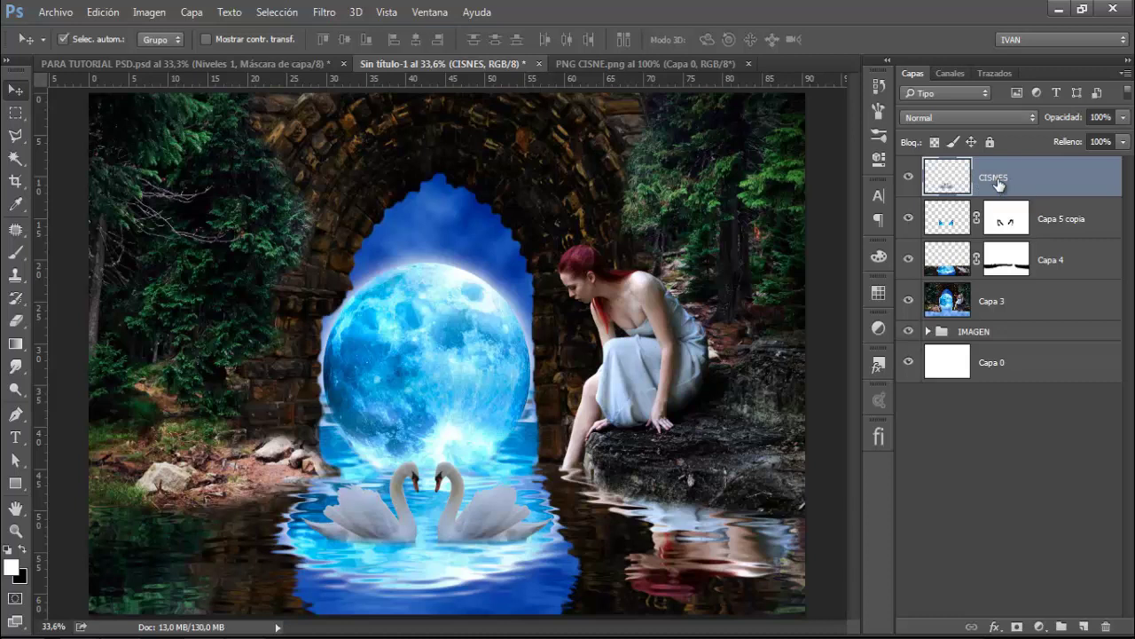
key(ctrl+j)
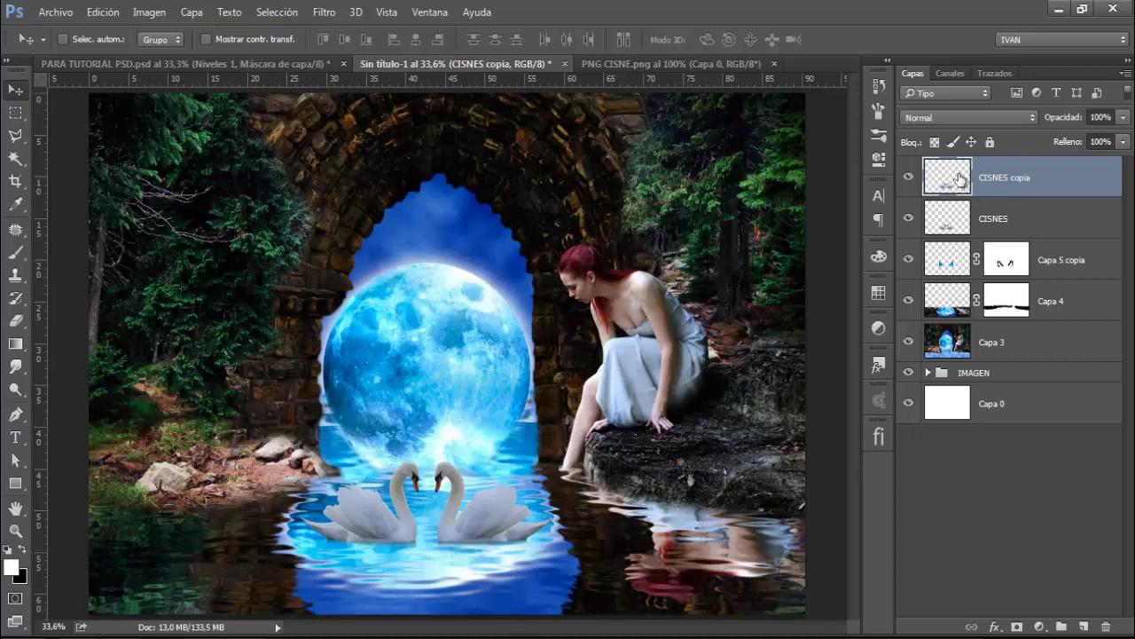
Step: Rotate the swan copy 180°, move it beneath the swans and taper it with Perspective
key(ctrl+t)
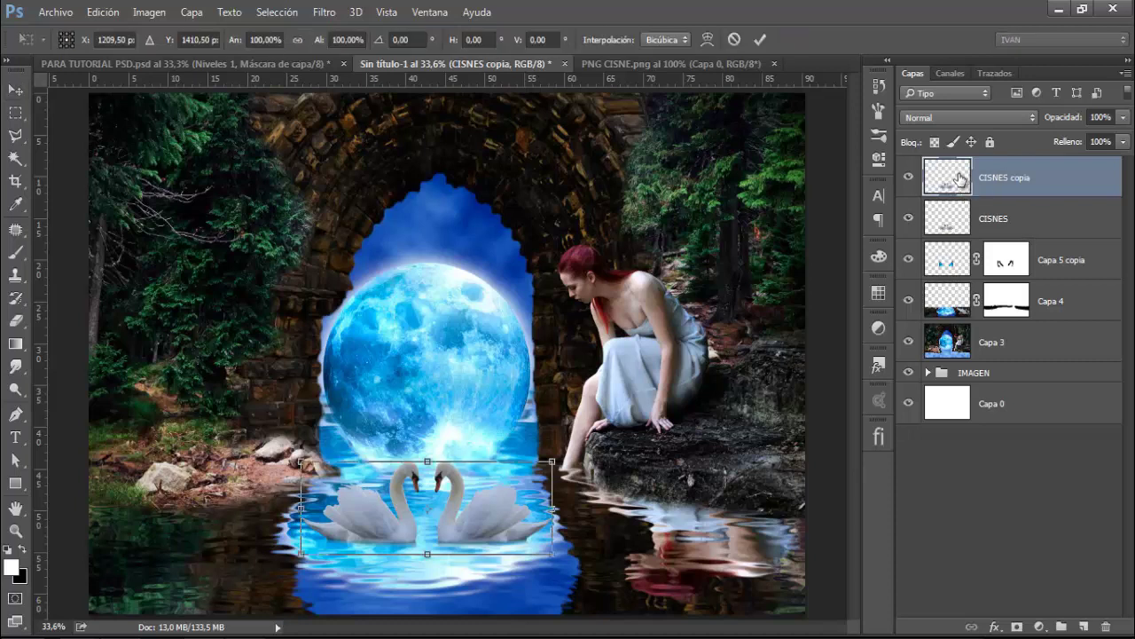
right_click(478, 496)
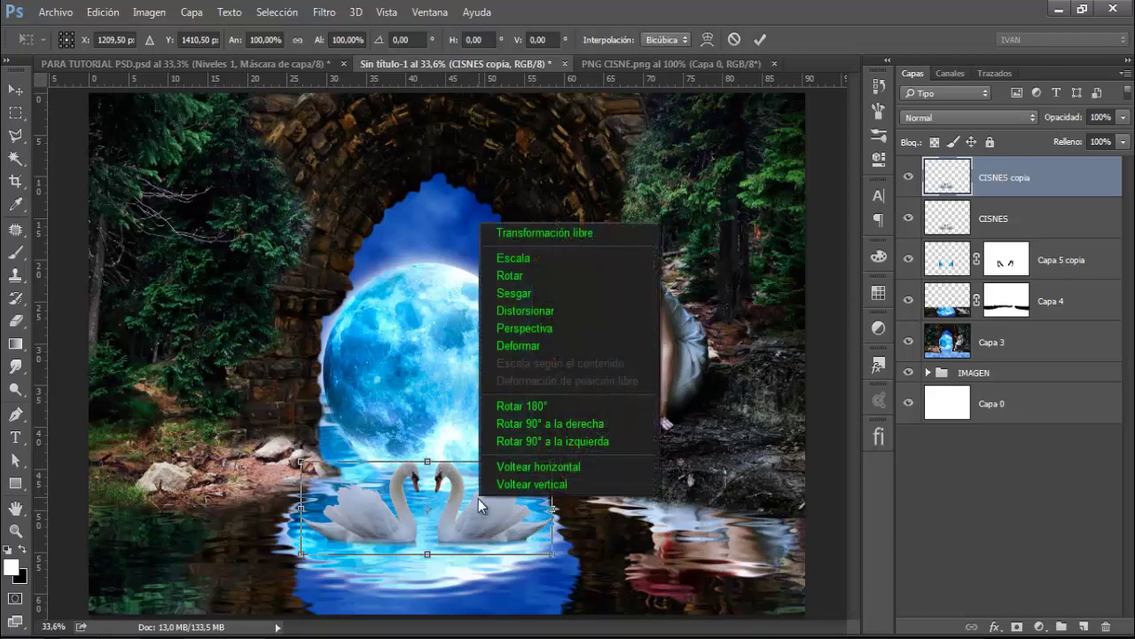
click(521, 405)
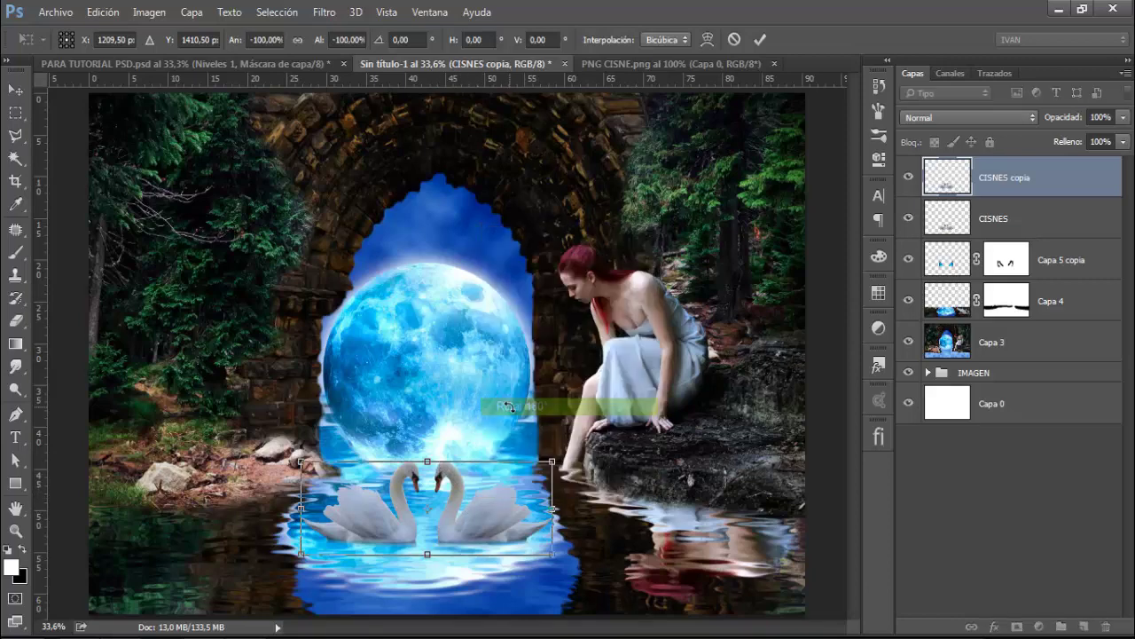
drag(503, 488, 502, 544)
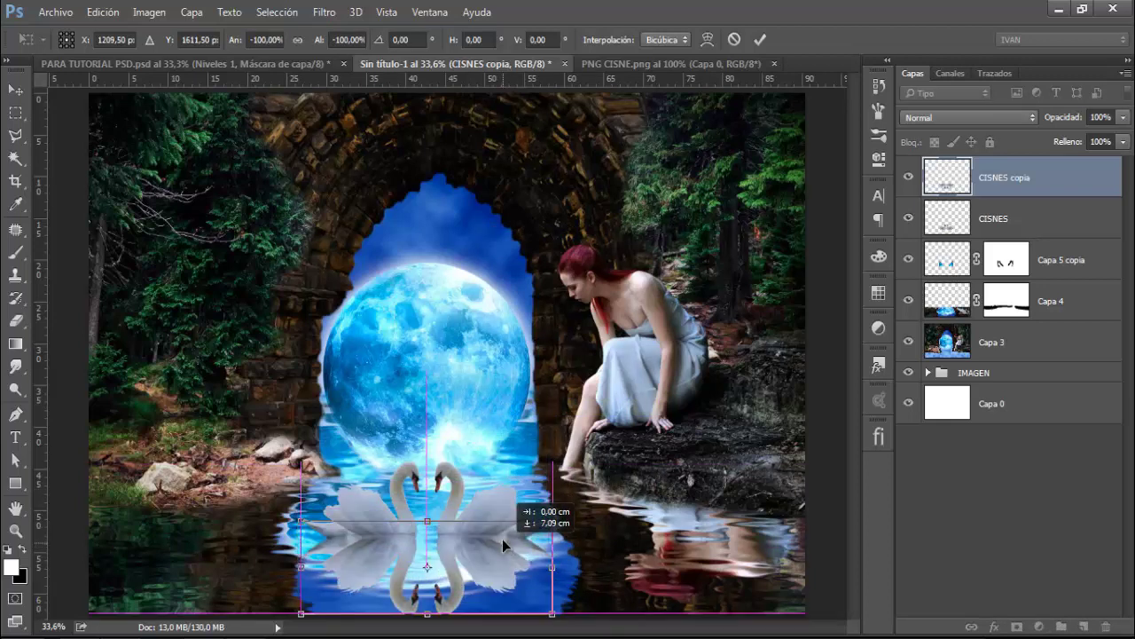
drag(502, 543, 485, 543)
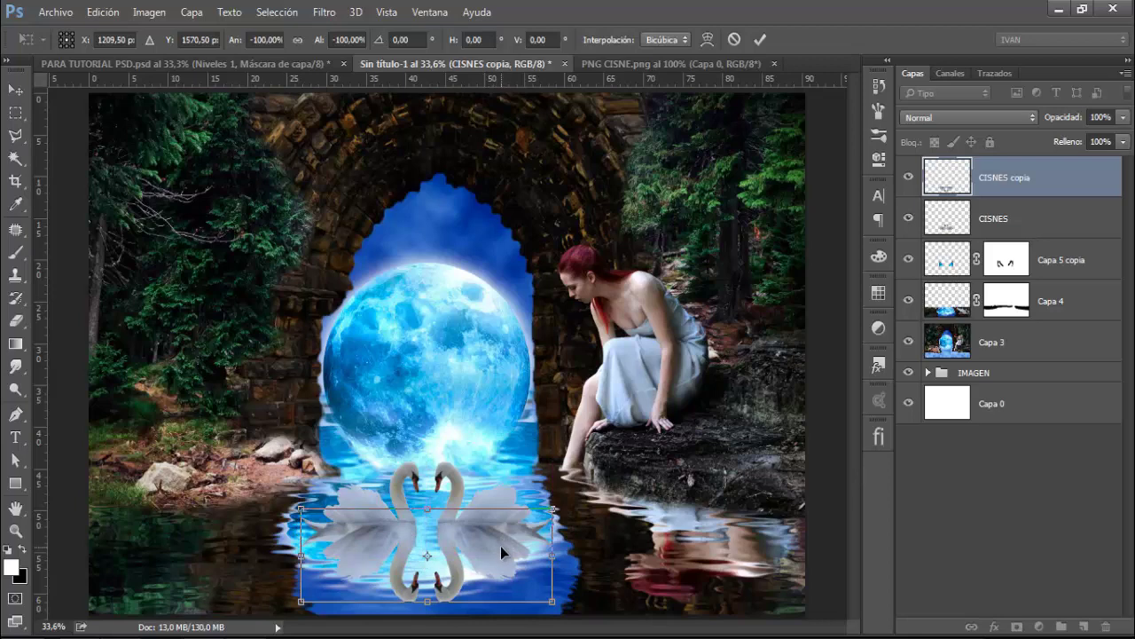
right_click(500, 546)
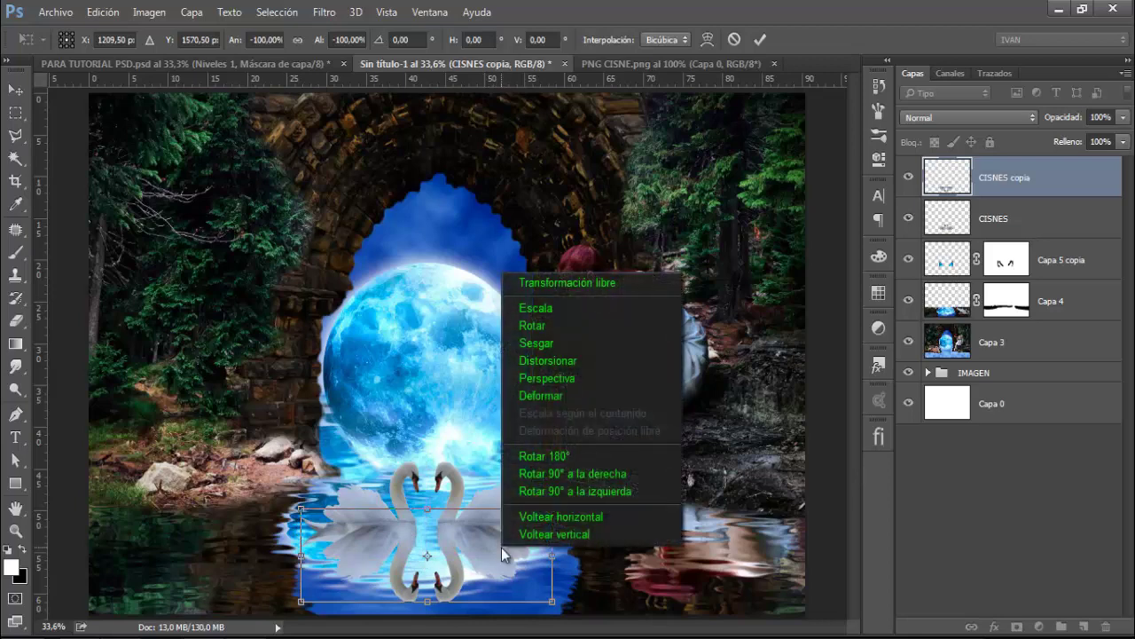
click(543, 382)
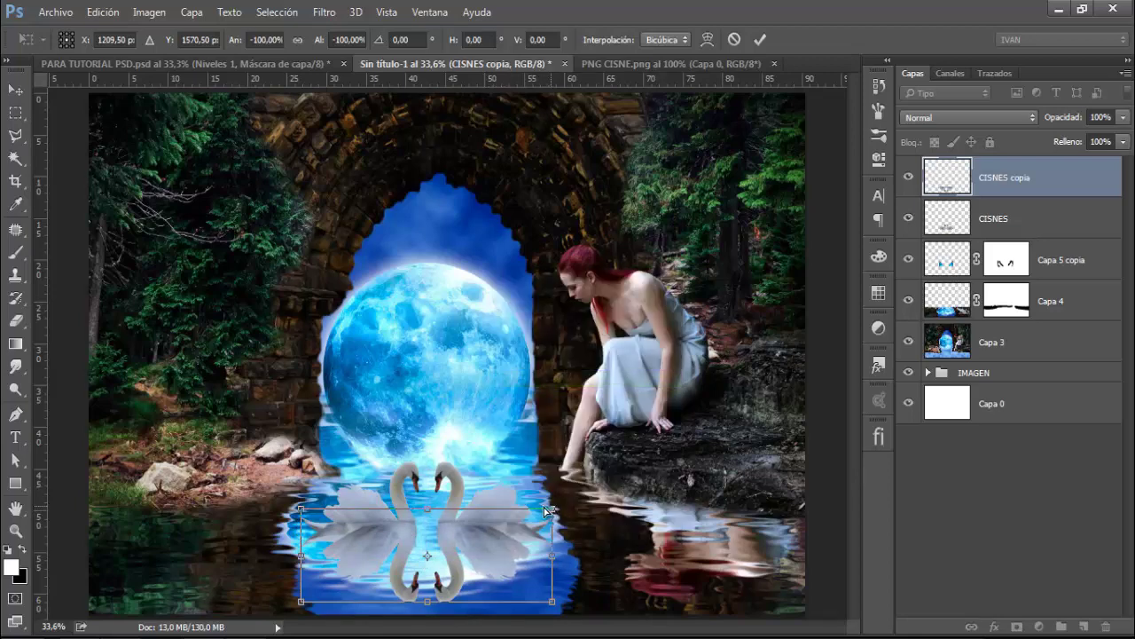
drag(548, 510, 534, 509)
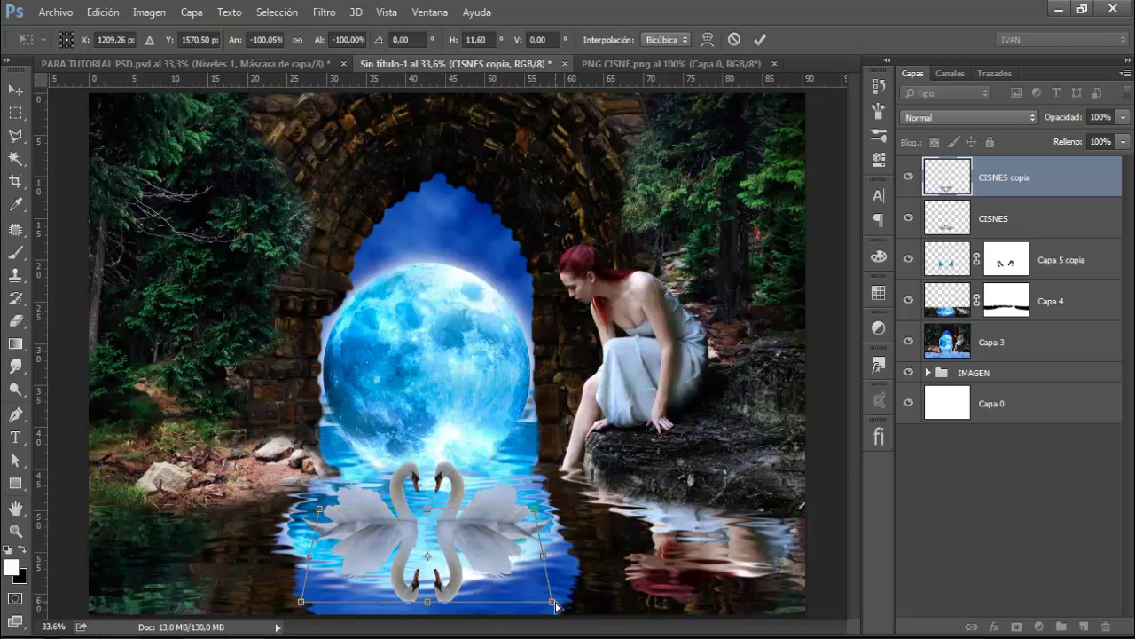
drag(554, 604, 573, 601)
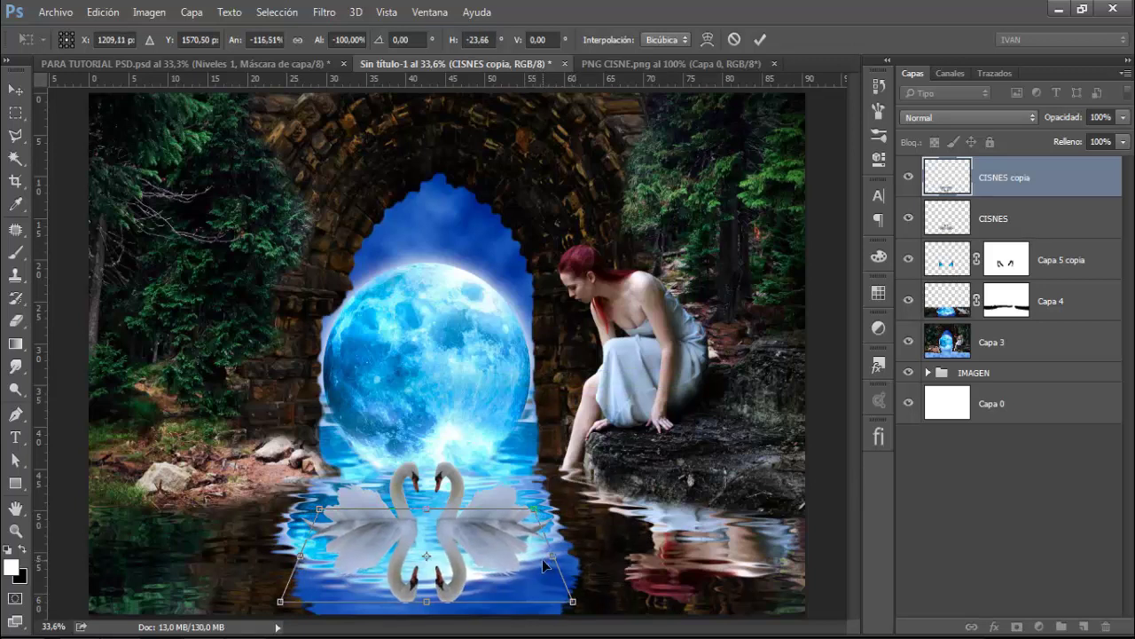
click(758, 42)
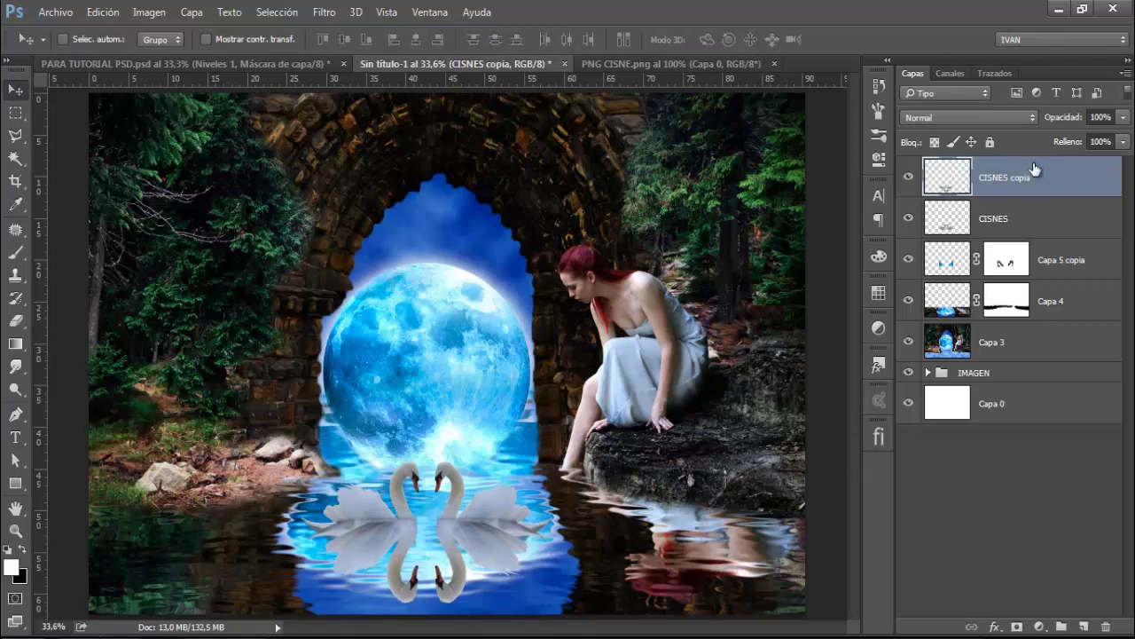
Step: Place CISNES copia below CISNES at 50% opacity, then close the PNG CISNE document
drag(1043, 184, 1043, 235)
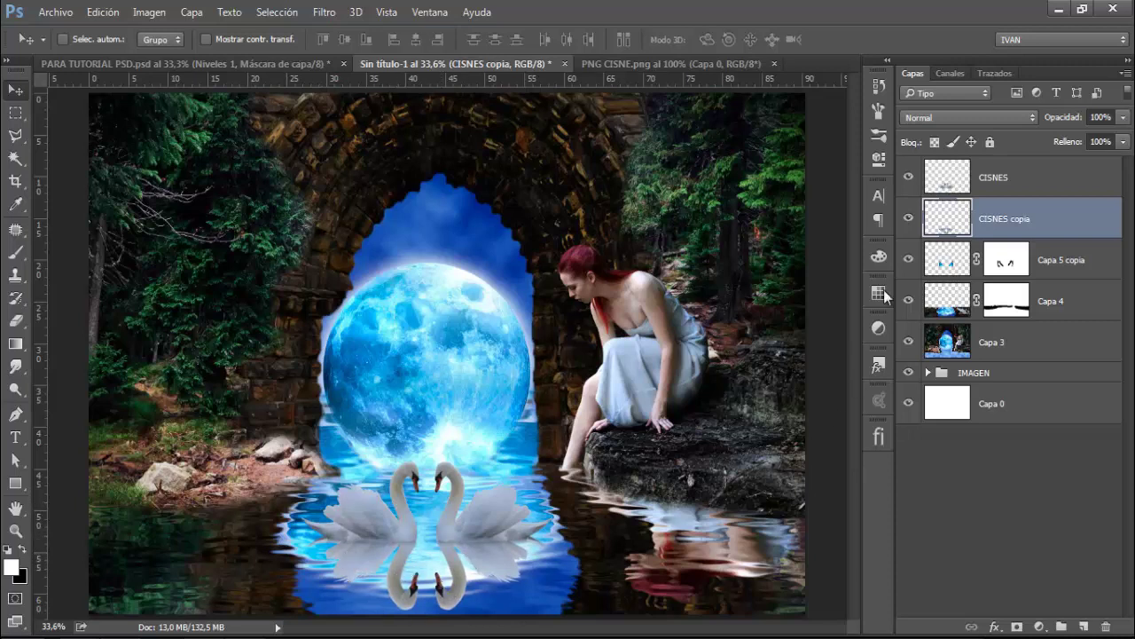
click(1101, 116)
key(5)
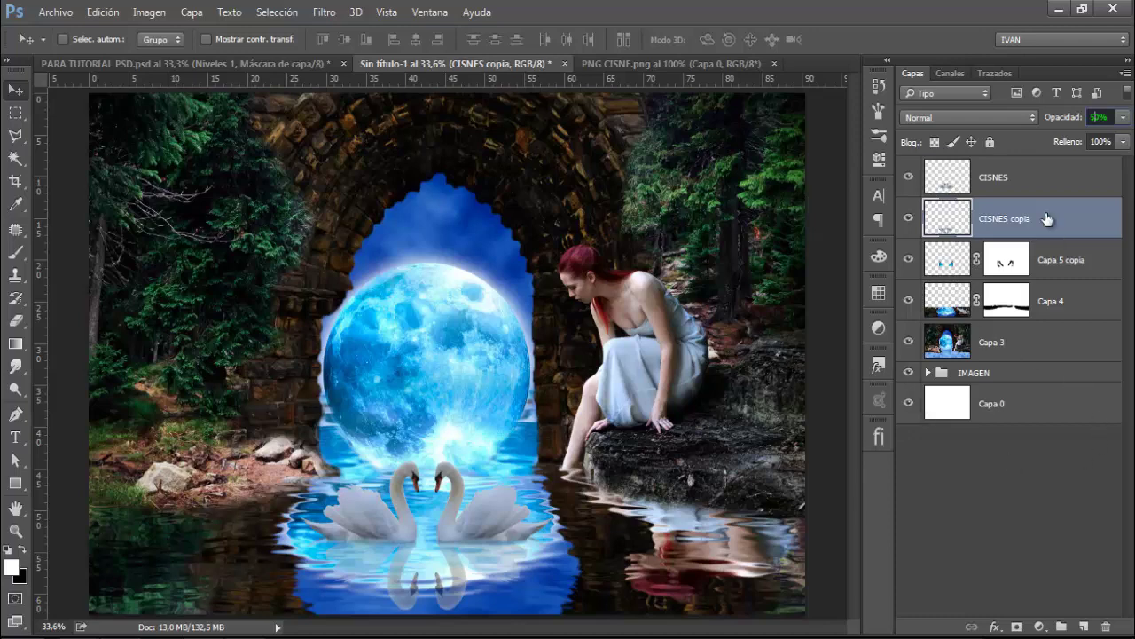
click(1025, 184)
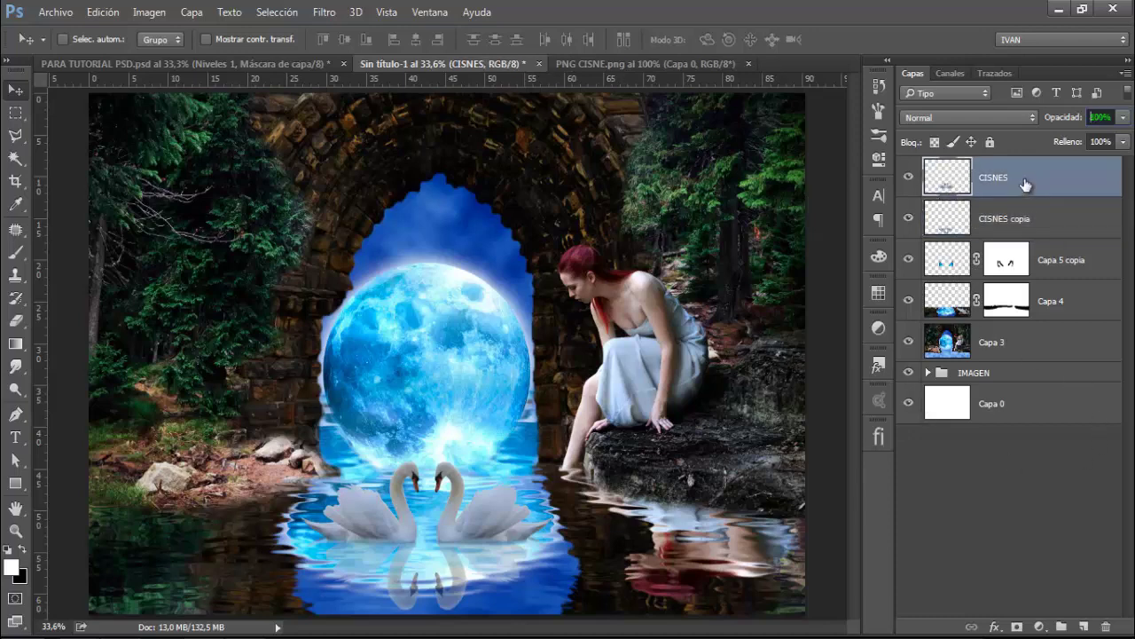
click(699, 62)
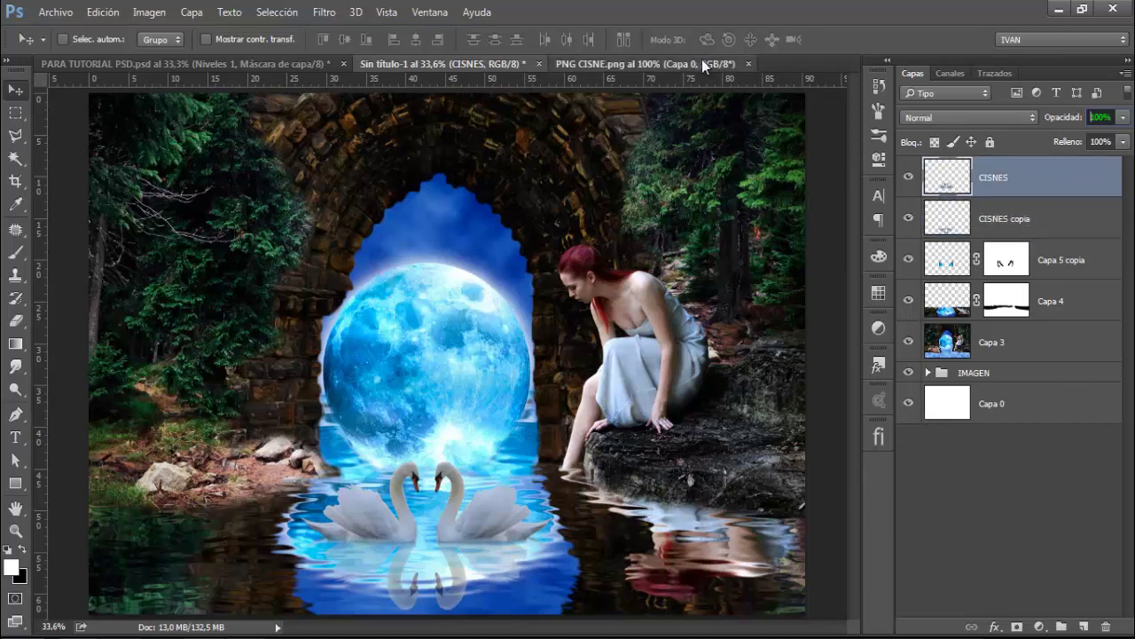
click(754, 63)
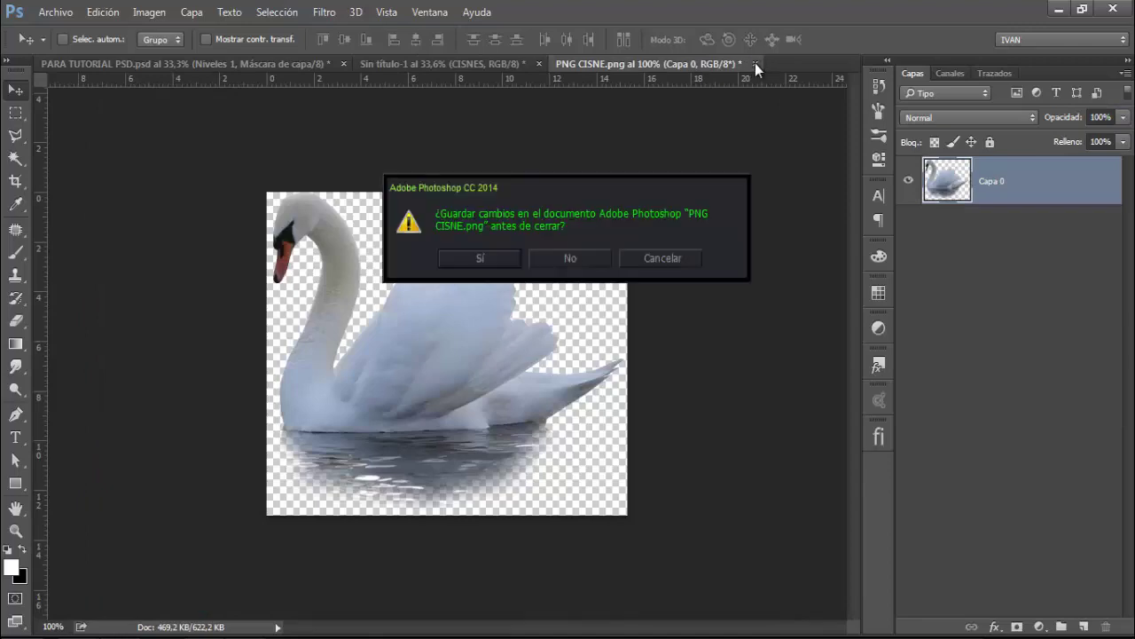
Step: Close the swan PNG without saving and open ONDA AGUA.jpg
click(605, 254)
click(58, 11)
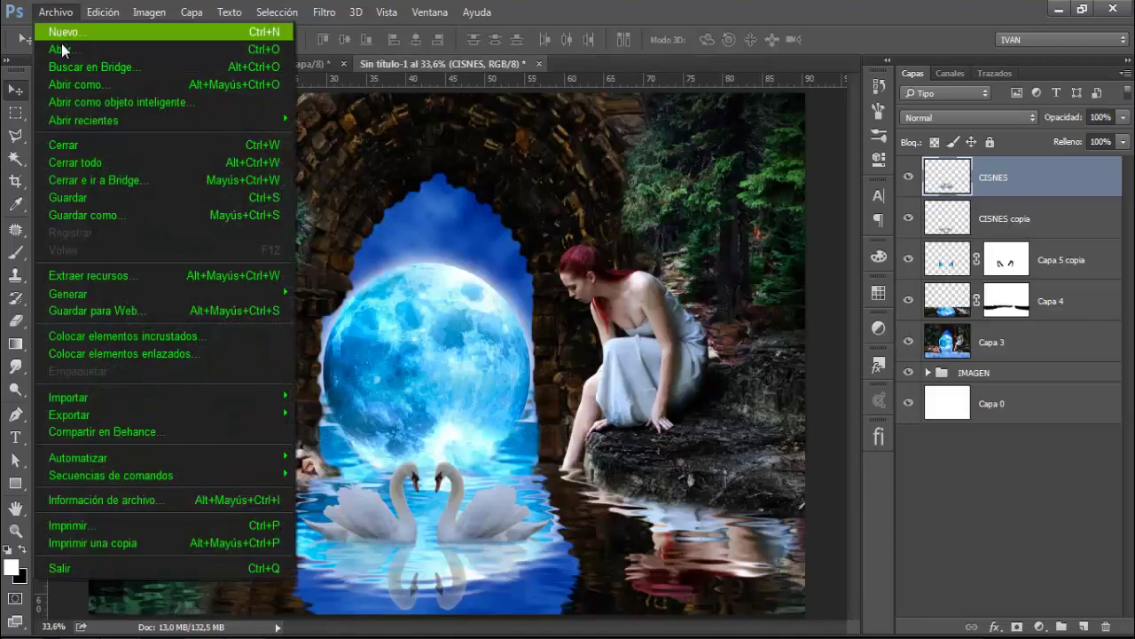
click(65, 47)
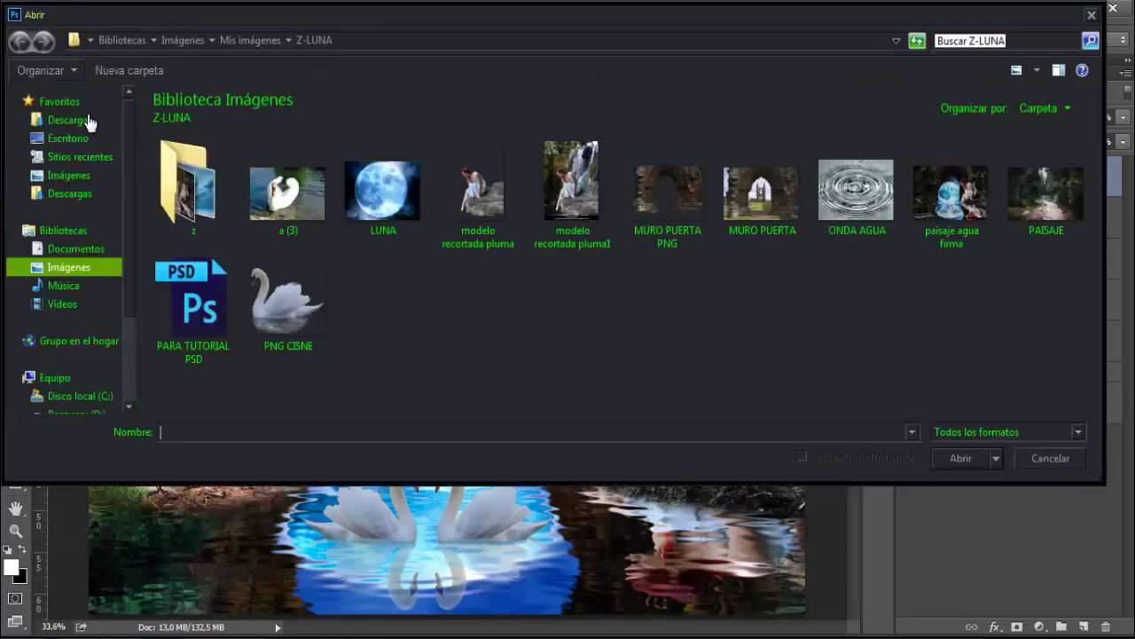
double_click(848, 197)
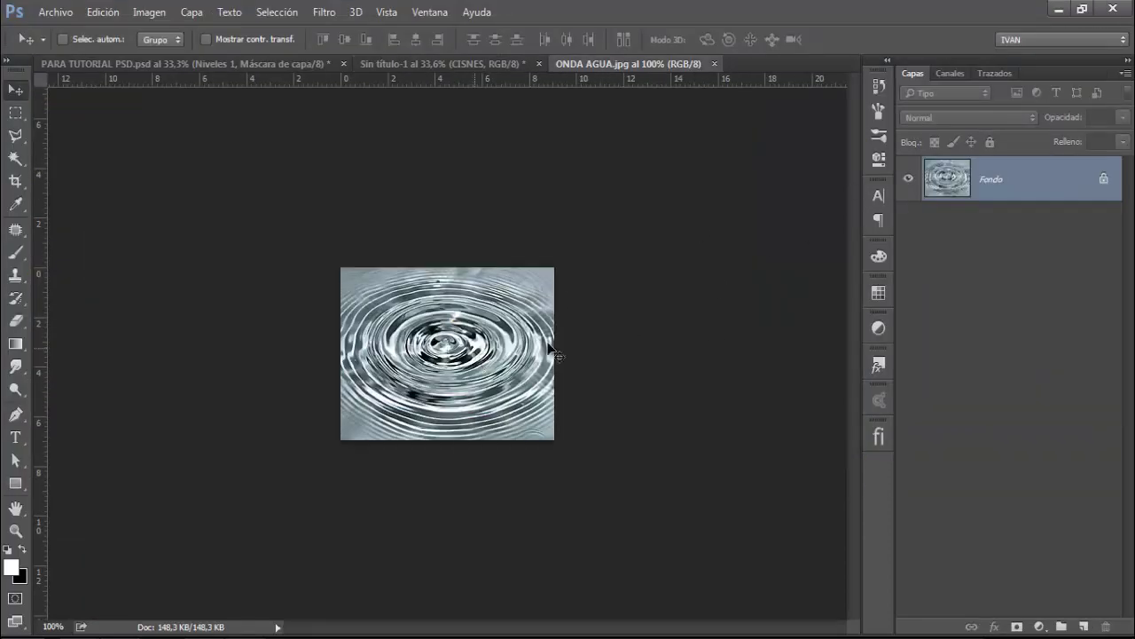
Step: Unlock the ONDA AGUA background and drag it into Sin título-1 as a new layer
click(1105, 180)
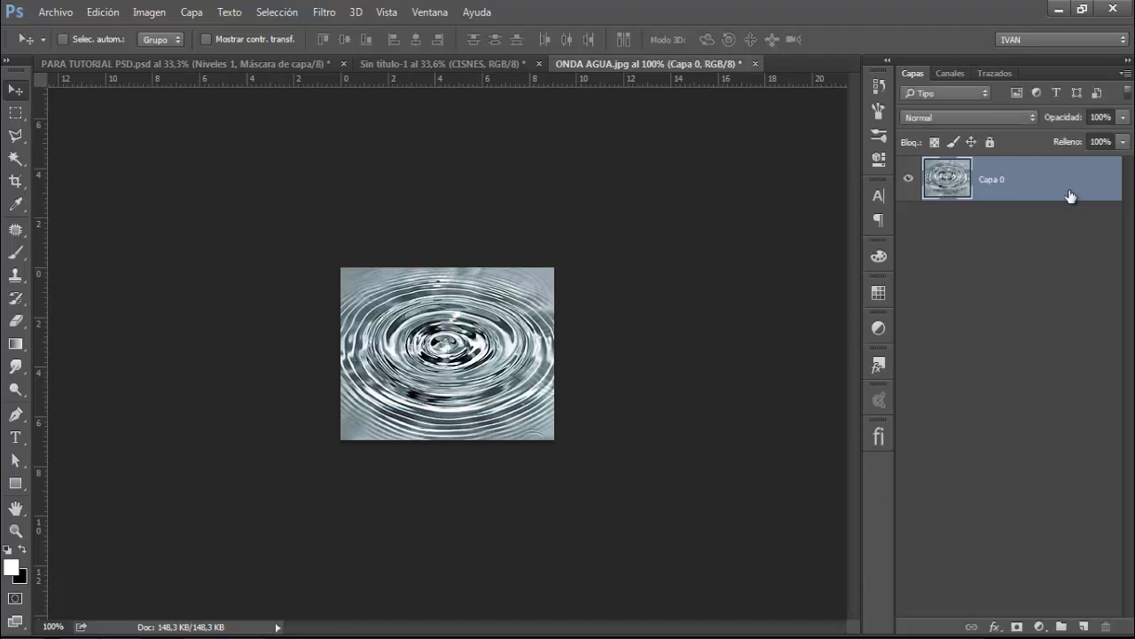
drag(497, 215, 536, 233)
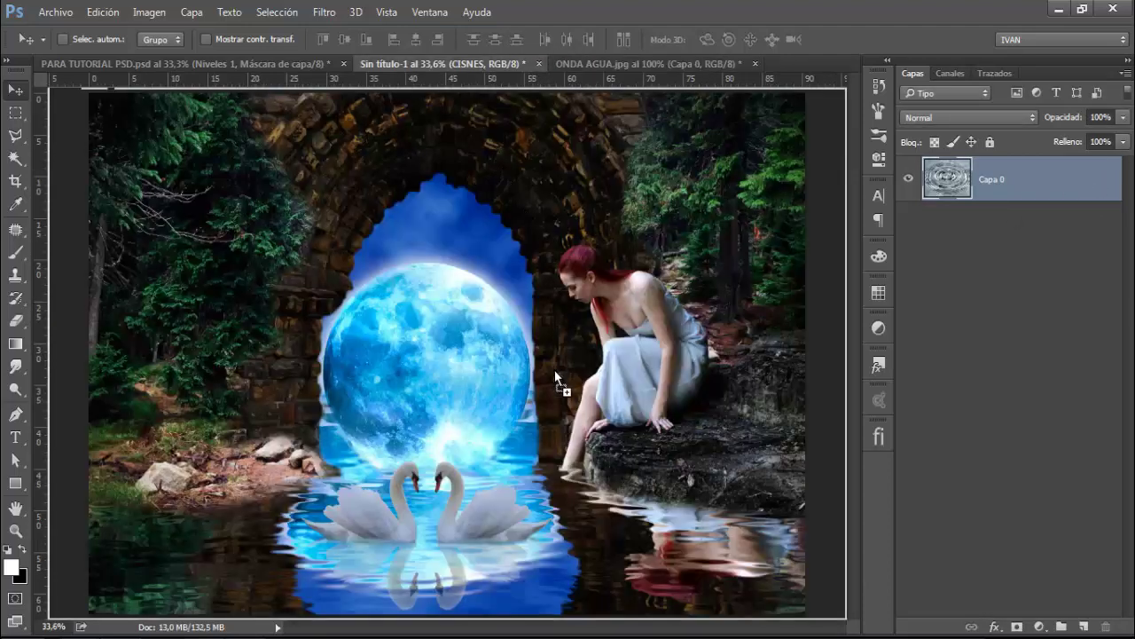
drag(555, 370, 569, 408)
key(ctrl+t)
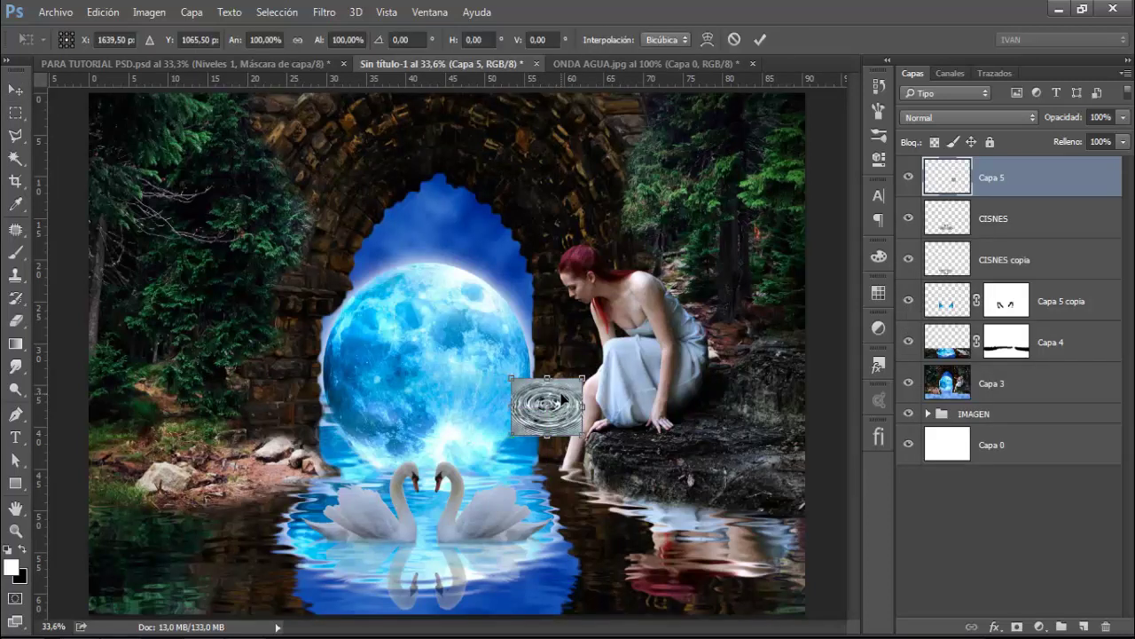
Step: Squash the Capa 5 ripple into a flat perspective trapezoid
right_click(562, 410)
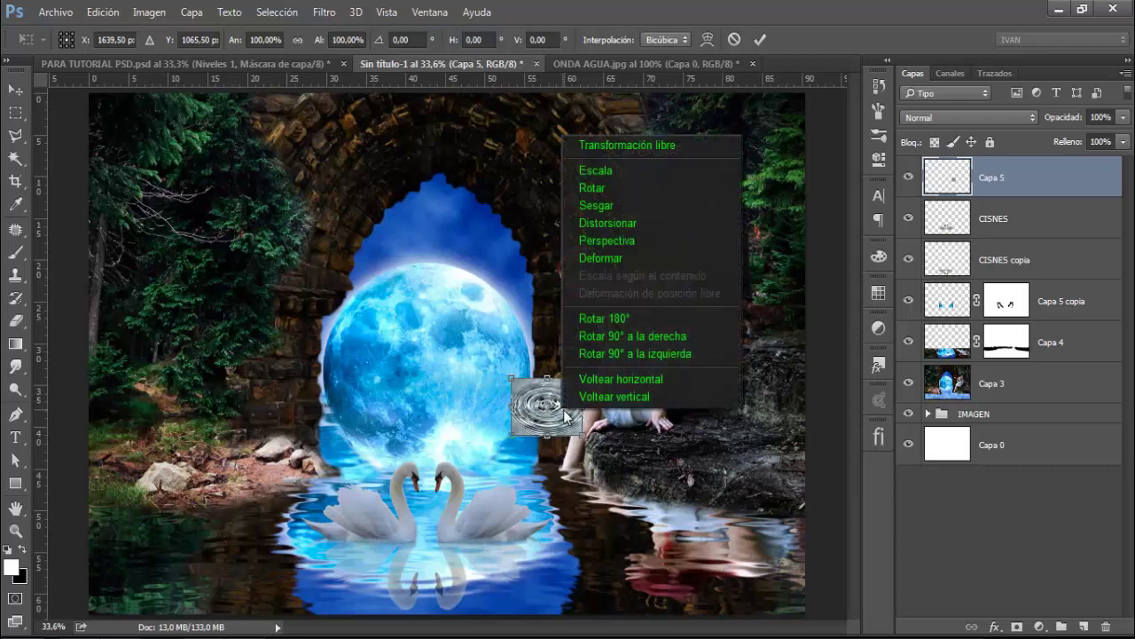
click(612, 239)
drag(584, 436, 654, 435)
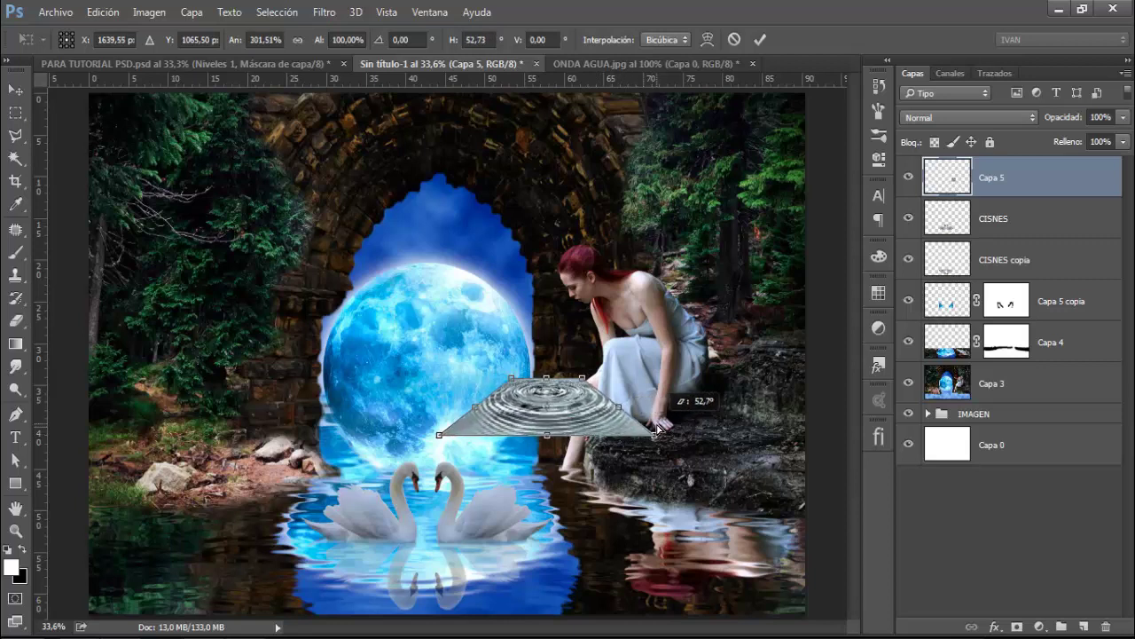
click(763, 40)
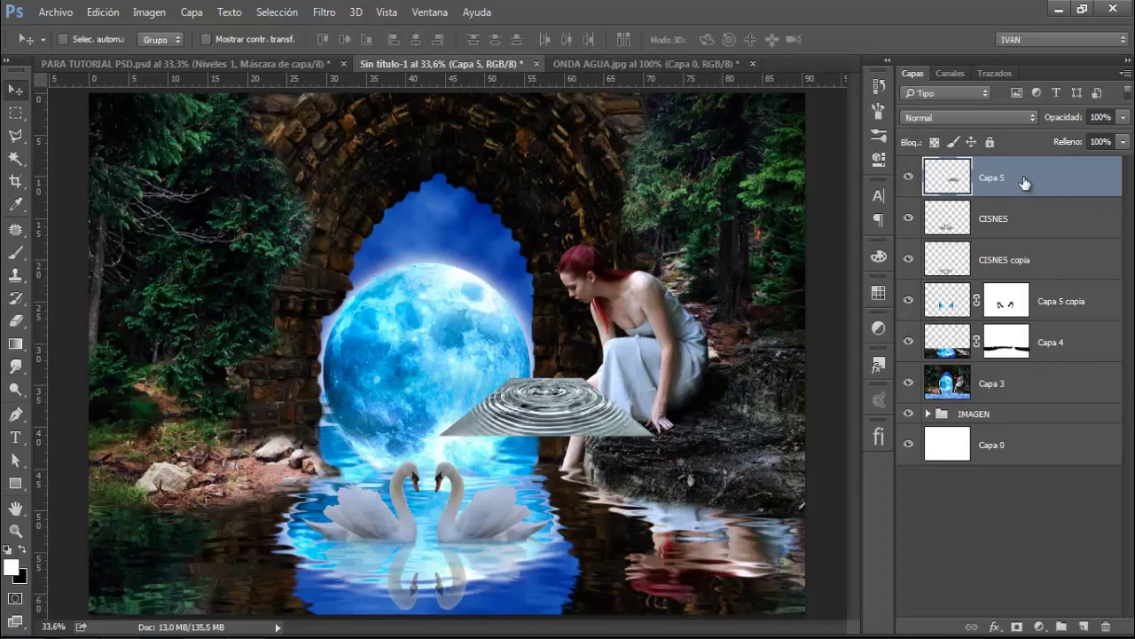
Step: Blend the ripple with Superponer and place it around the woman's foot
click(936, 118)
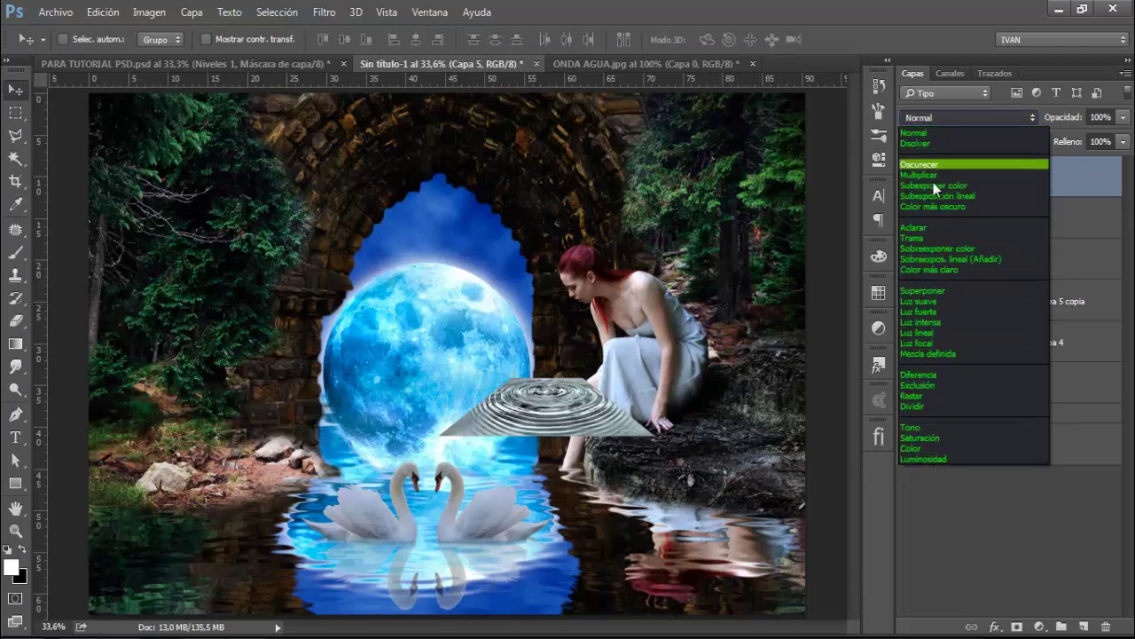
click(941, 289)
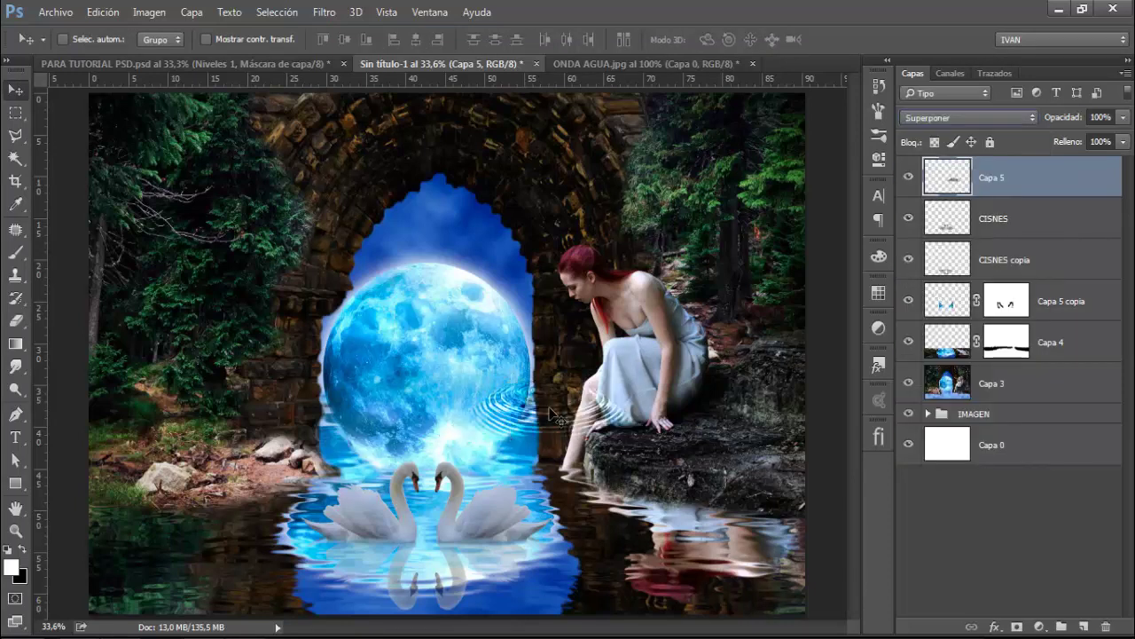
mouse_move(555, 415)
mouse_down()
mouse_move(577, 487)
mouse_move(589, 488)
mouse_up()
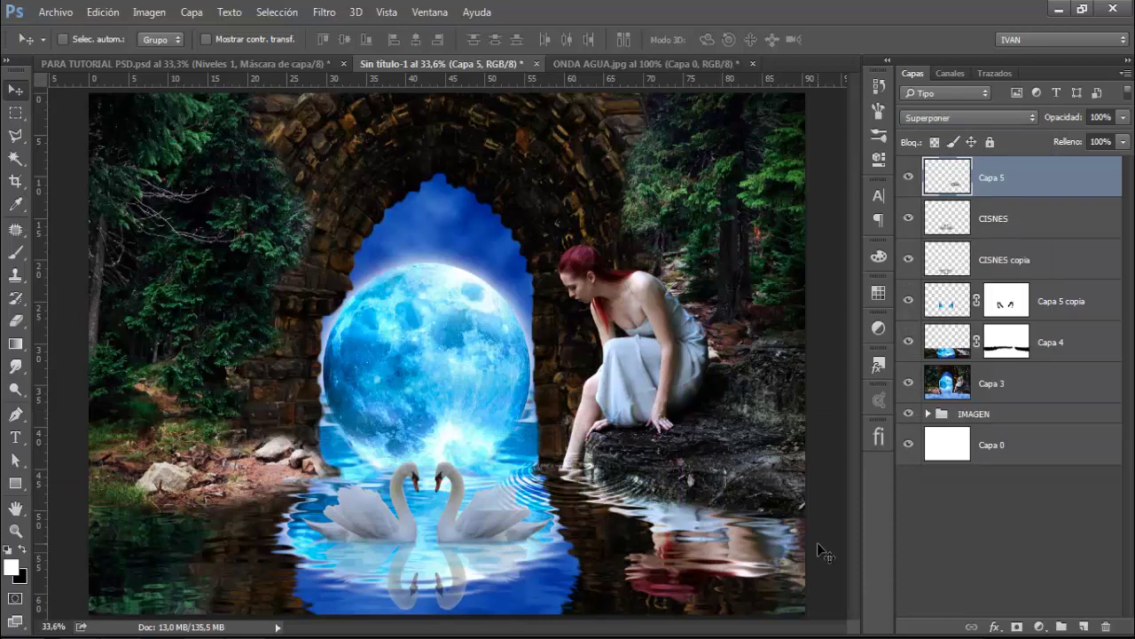
Step: Zoom in and nudge the Capa 5 foot ripple slightly into place
key(ctrl+plus)
key(ctrl+plus)
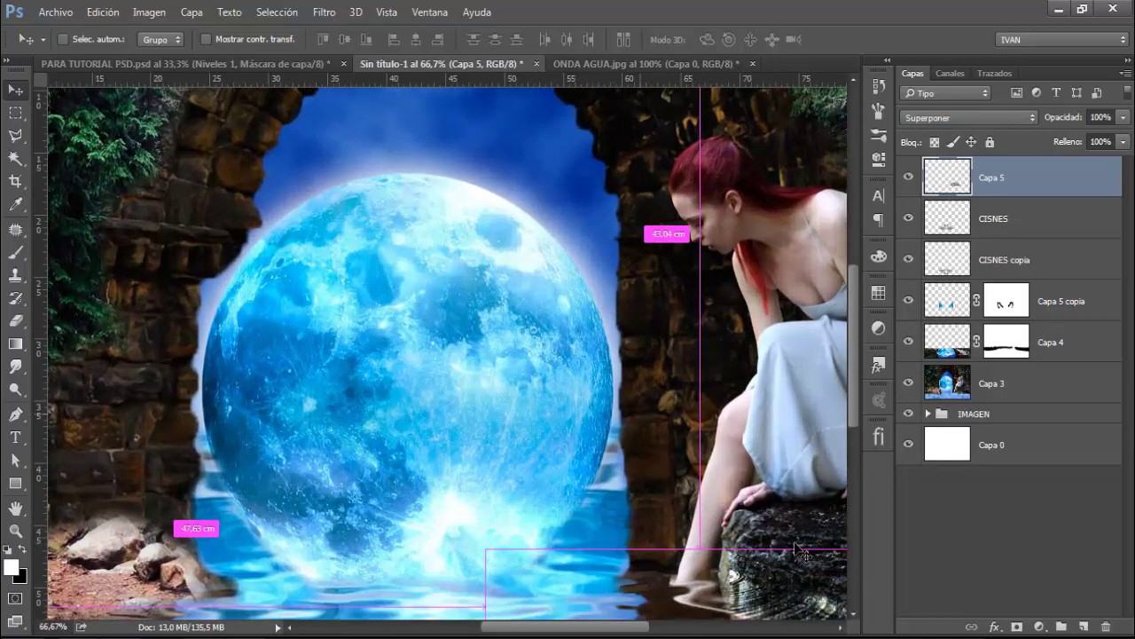
drag(583, 630, 641, 630)
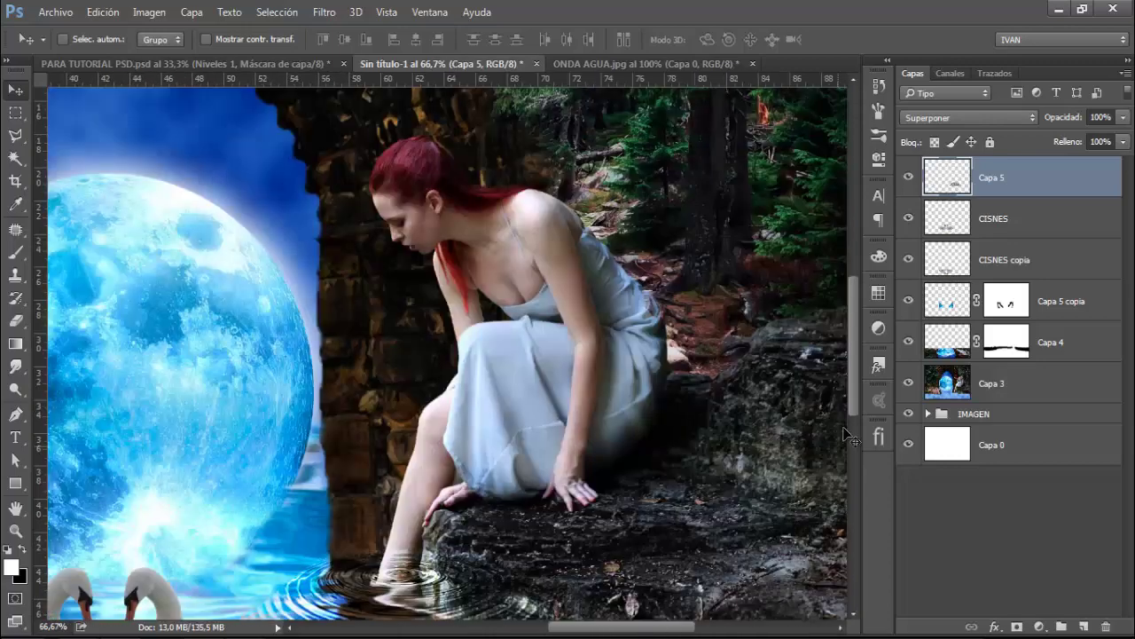
drag(851, 397, 847, 433)
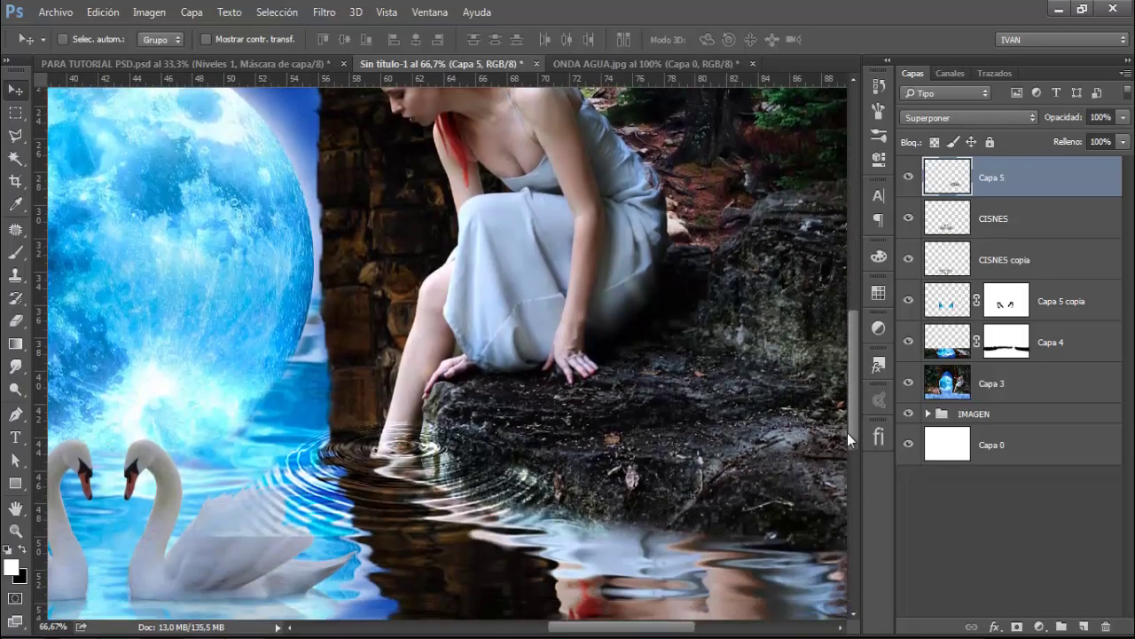
drag(625, 631, 612, 631)
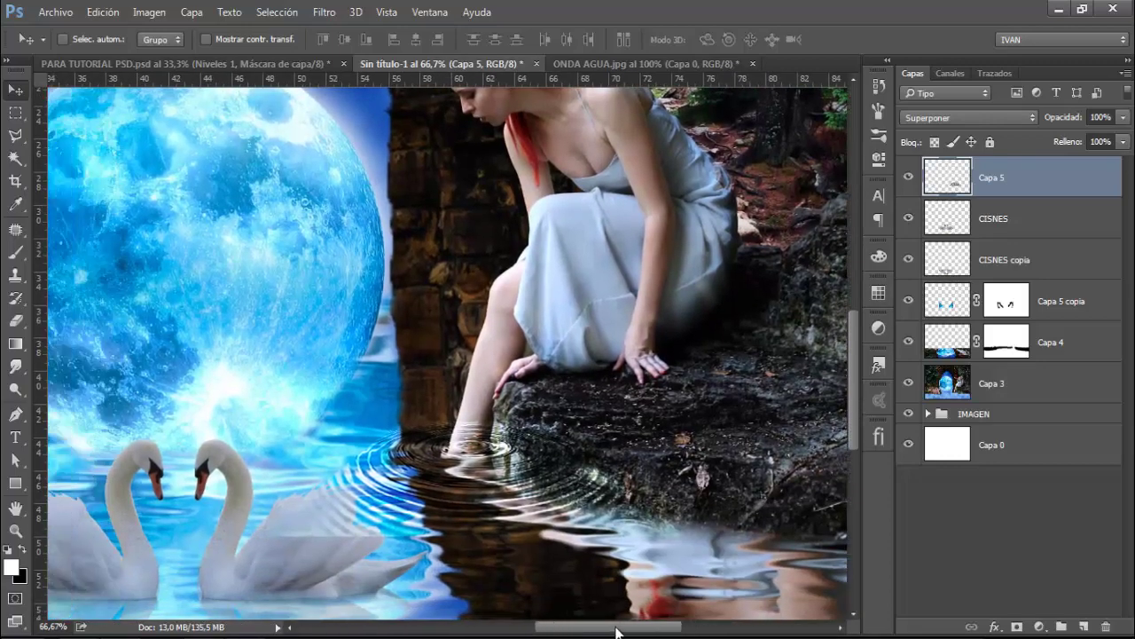
drag(497, 486, 591, 511)
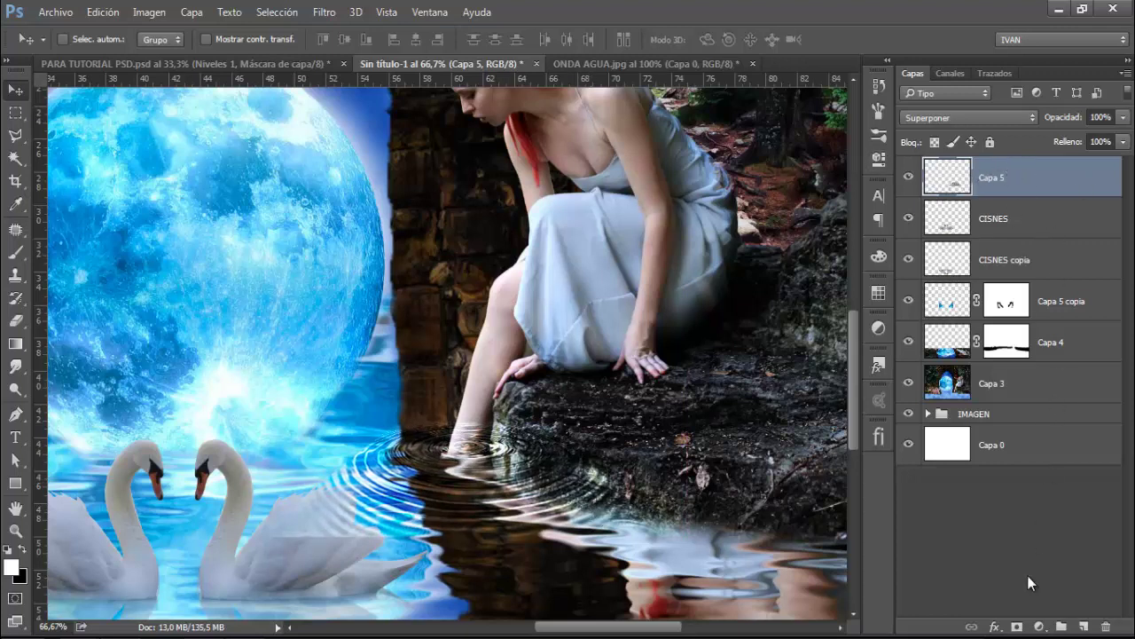
Step: Mask Capa 5 and brush away the ripple edges by the rock, then return to ONDA AGUA.jpg
click(1018, 628)
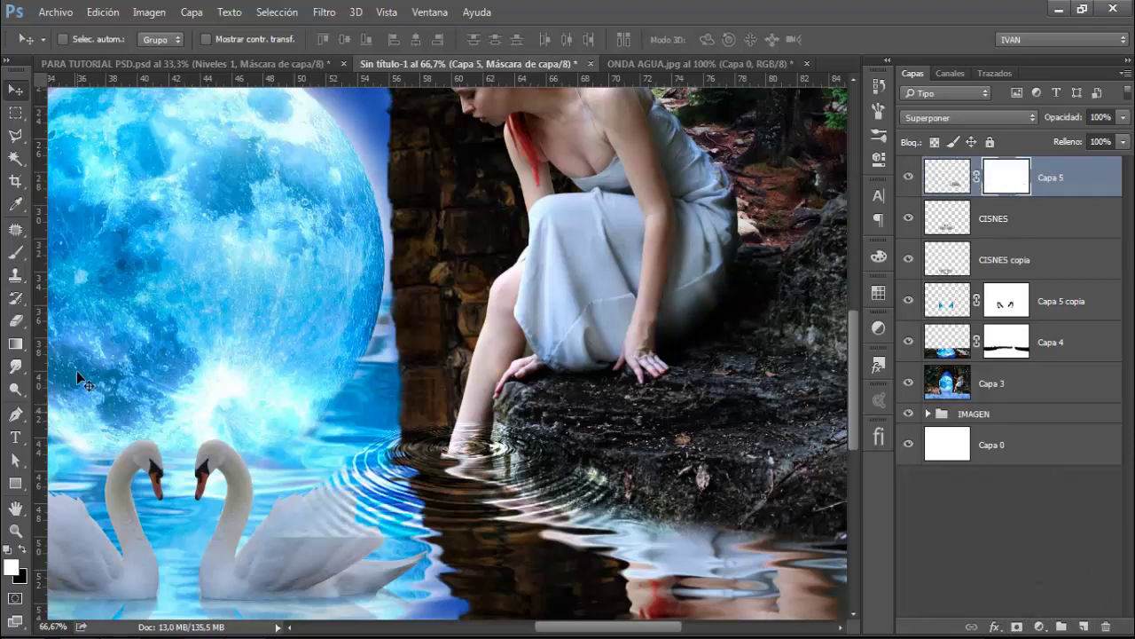
click(15, 252)
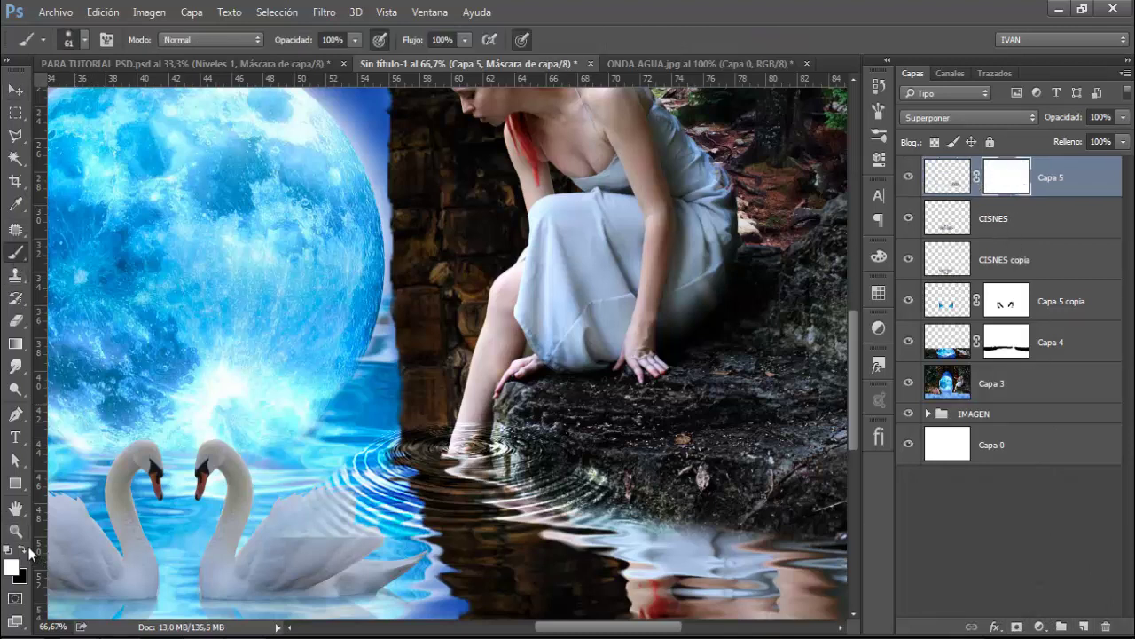
right_click(353, 441)
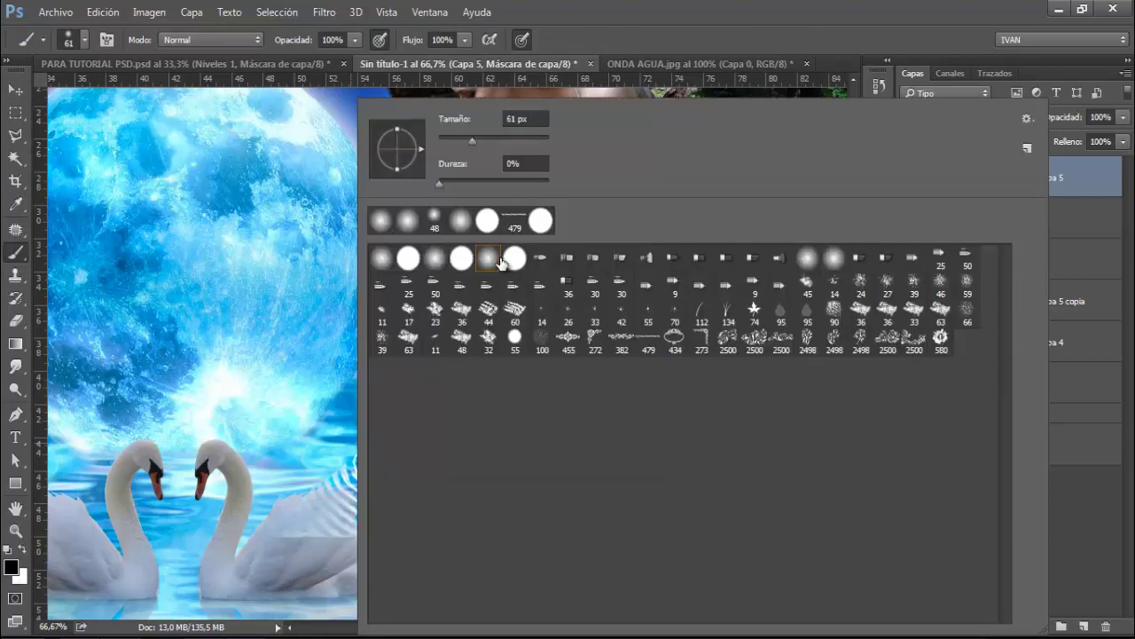
click(631, 29)
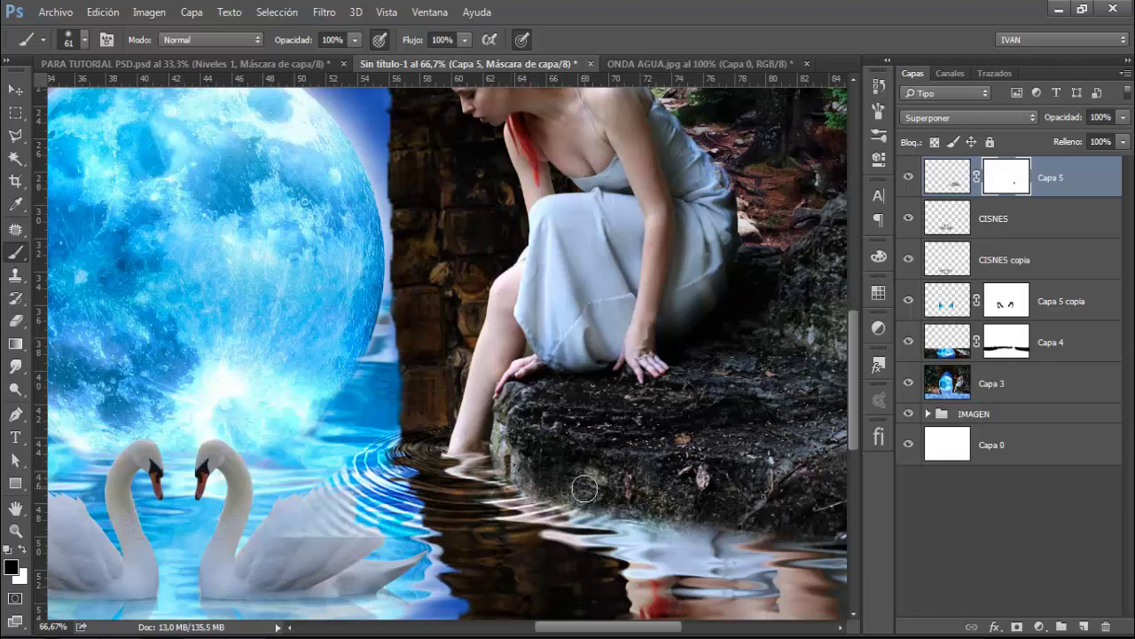
drag(584, 488, 432, 409)
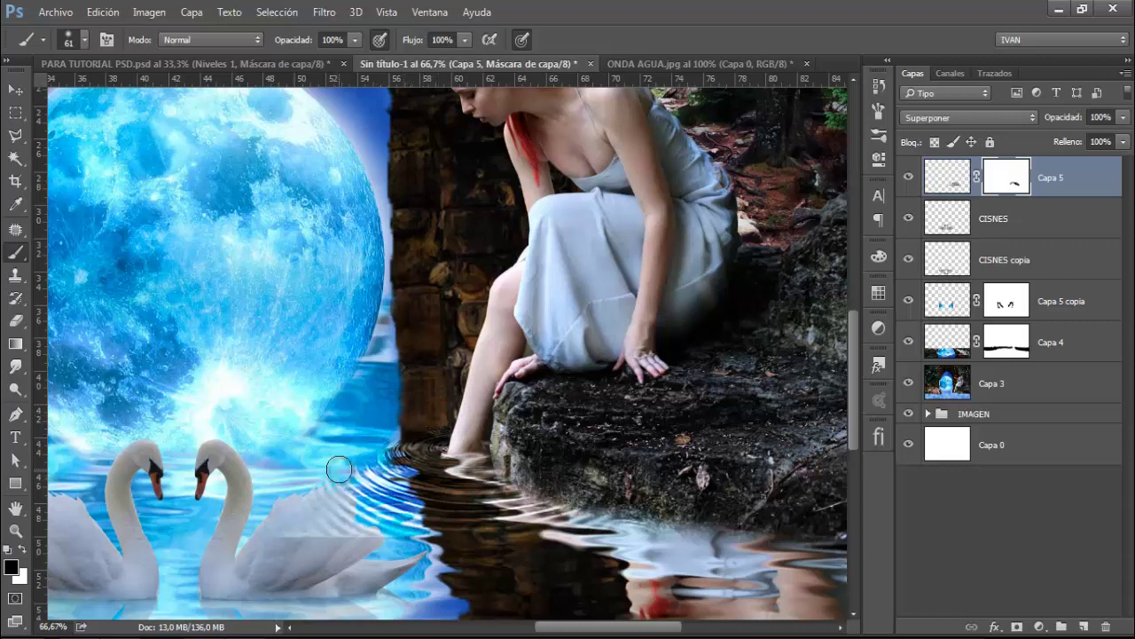
mouse_move(291, 495)
mouse_down()
mouse_move(327, 491)
mouse_move(312, 491)
mouse_move(423, 537)
mouse_move(572, 527)
mouse_move(448, 545)
mouse_move(390, 536)
mouse_move(550, 537)
mouse_move(530, 543)
mouse_move(349, 507)
mouse_move(337, 469)
mouse_move(433, 529)
mouse_move(572, 530)
mouse_up()
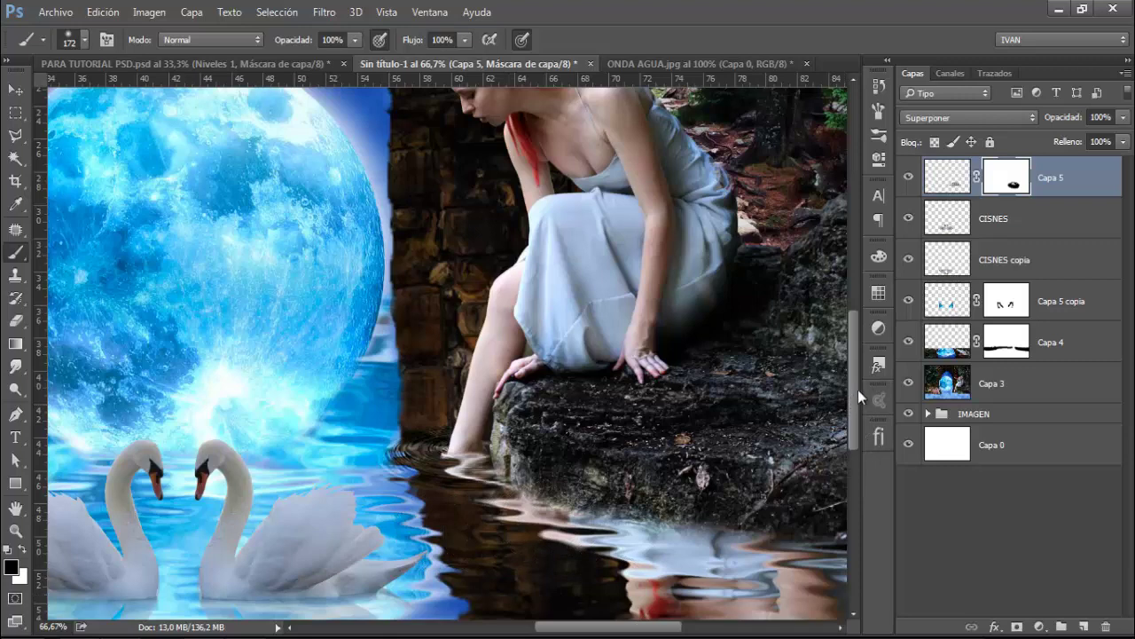
scroll(855, 432, down, 5)
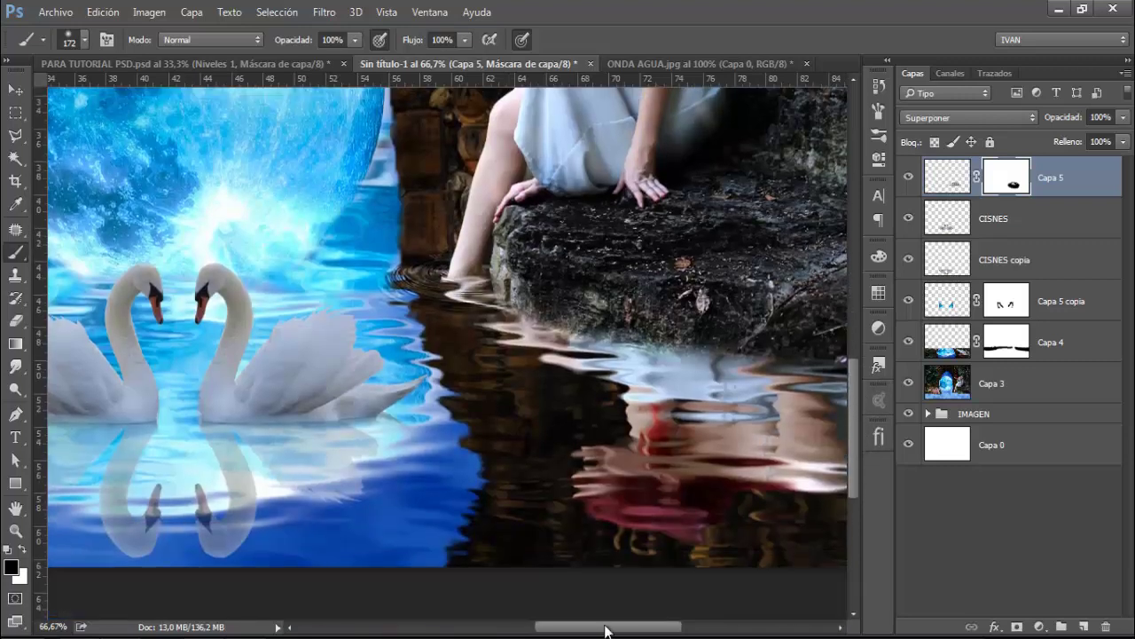
drag(625, 631, 565, 631)
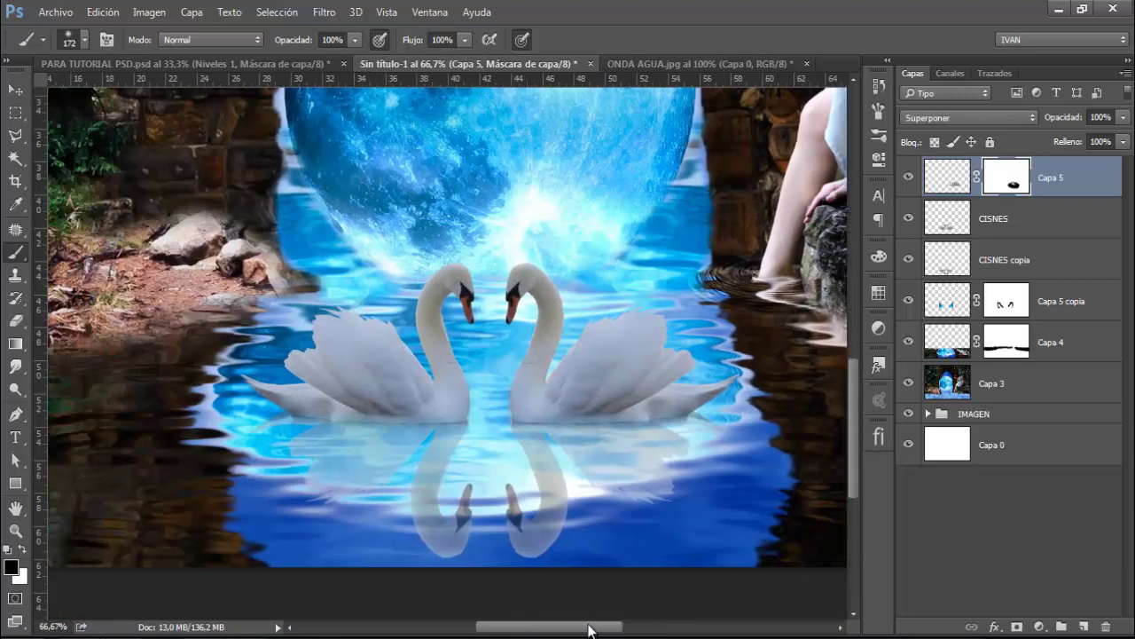
click(683, 64)
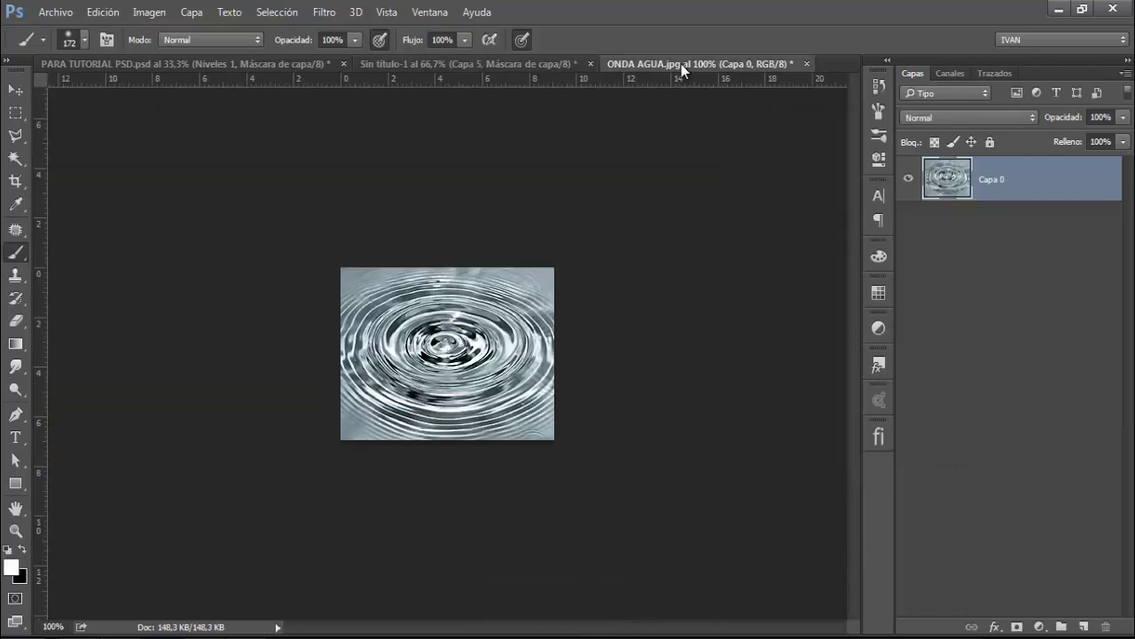
Step: Copy the ripple into Sin título-1 and widen its bottom with a Perspectiva transform
click(12, 90)
mouse_move(458, 372)
mouse_down()
mouse_move(424, 379)
mouse_move(424, 400)
mouse_up()
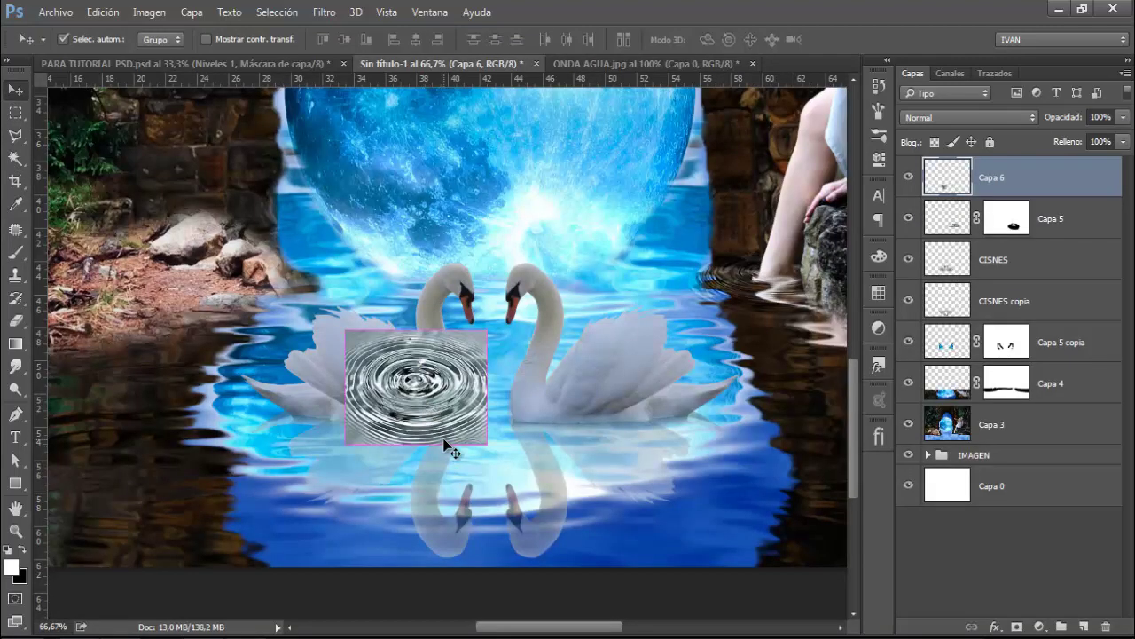
key(ctrl+t)
right_click(465, 432)
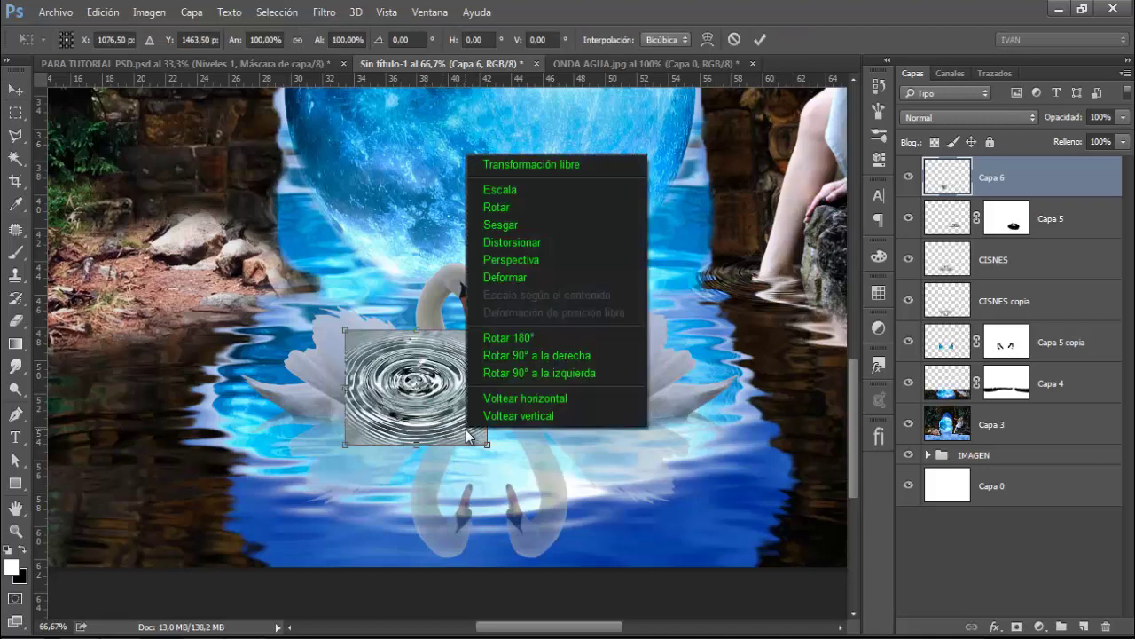
click(501, 260)
drag(487, 445, 630, 438)
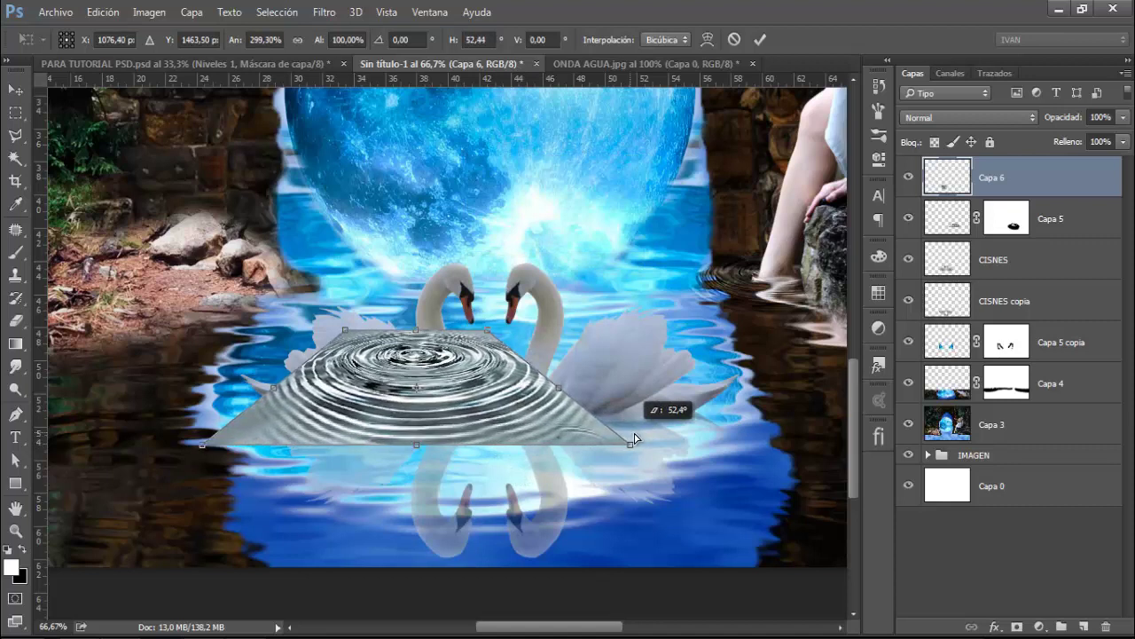
drag(630, 438, 662, 432)
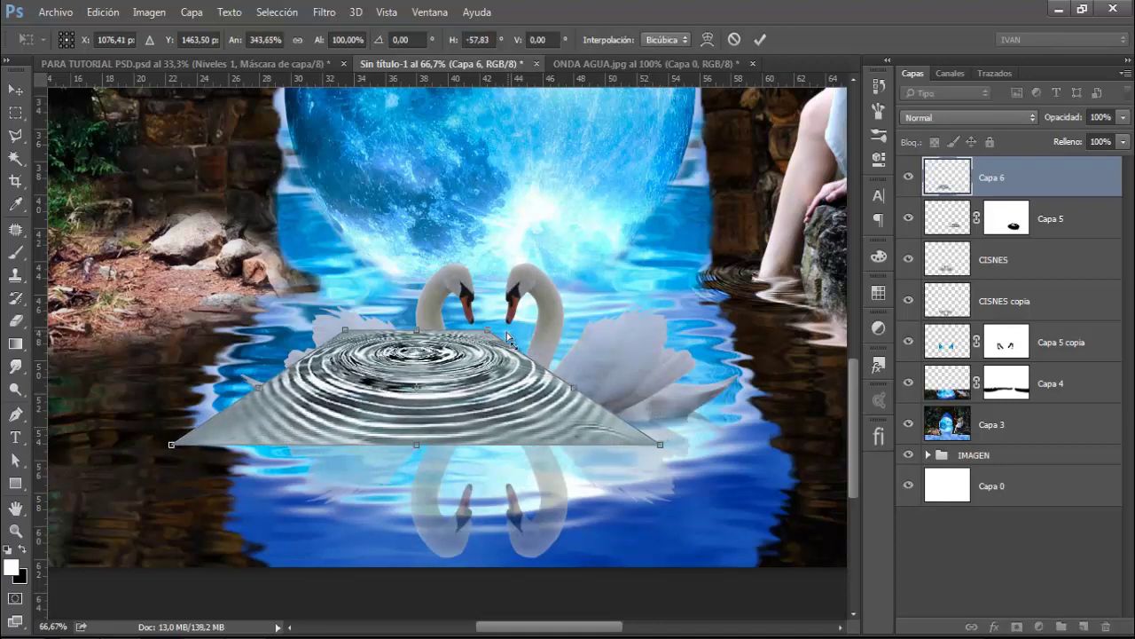
click(760, 40)
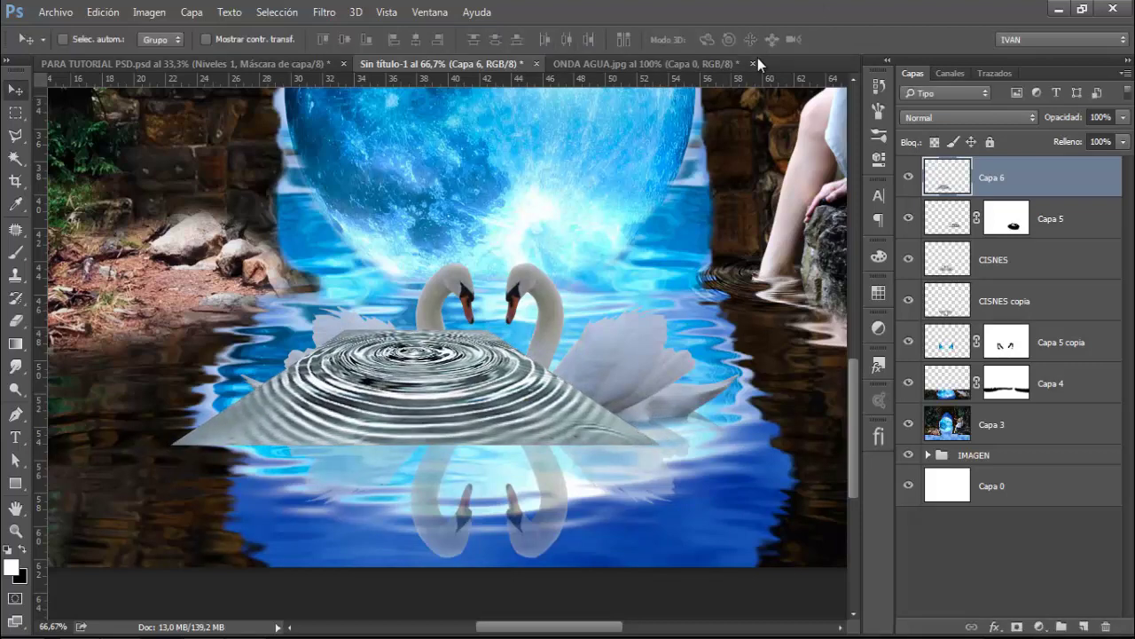
Step: Blend the new ripple with Superponer and move it under the left swan
click(943, 117)
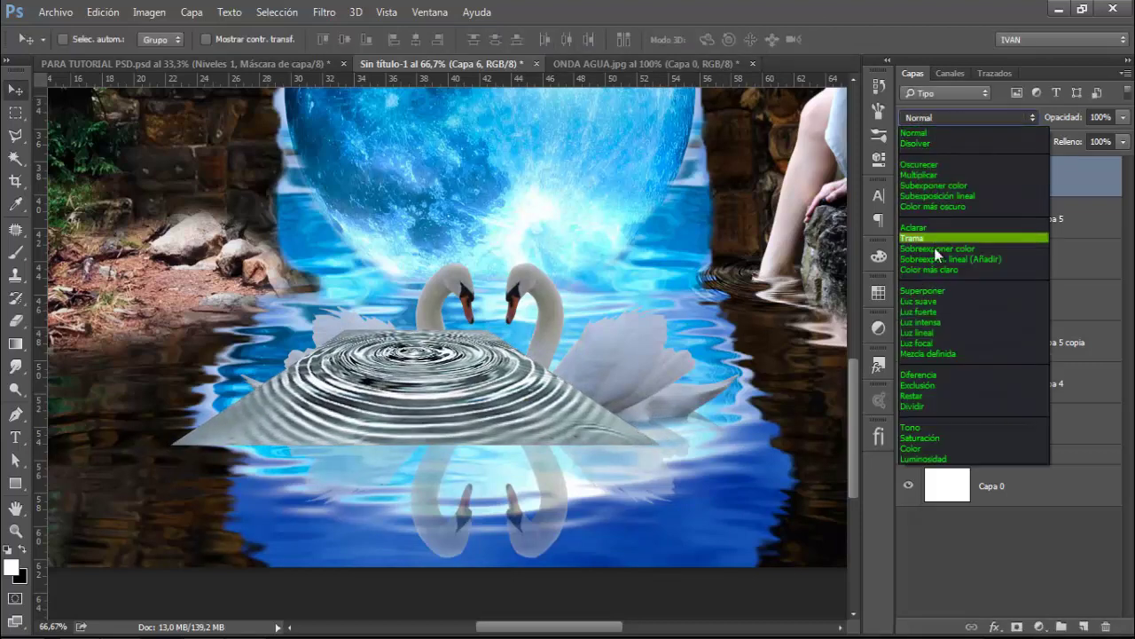
click(933, 288)
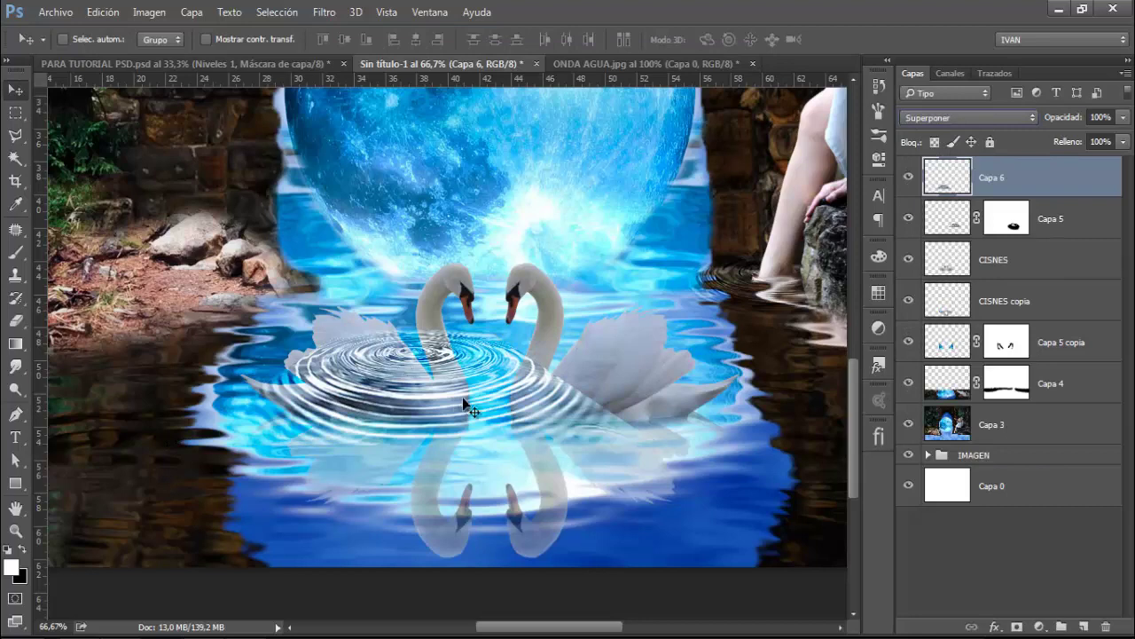
drag(463, 403, 458, 442)
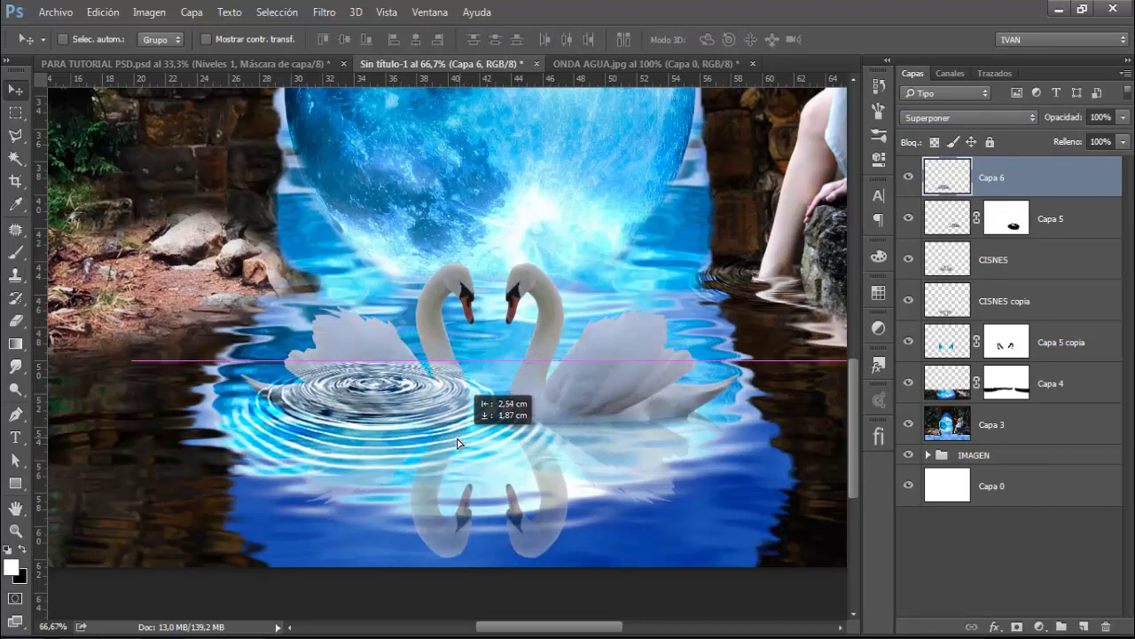
drag(457, 442, 446, 445)
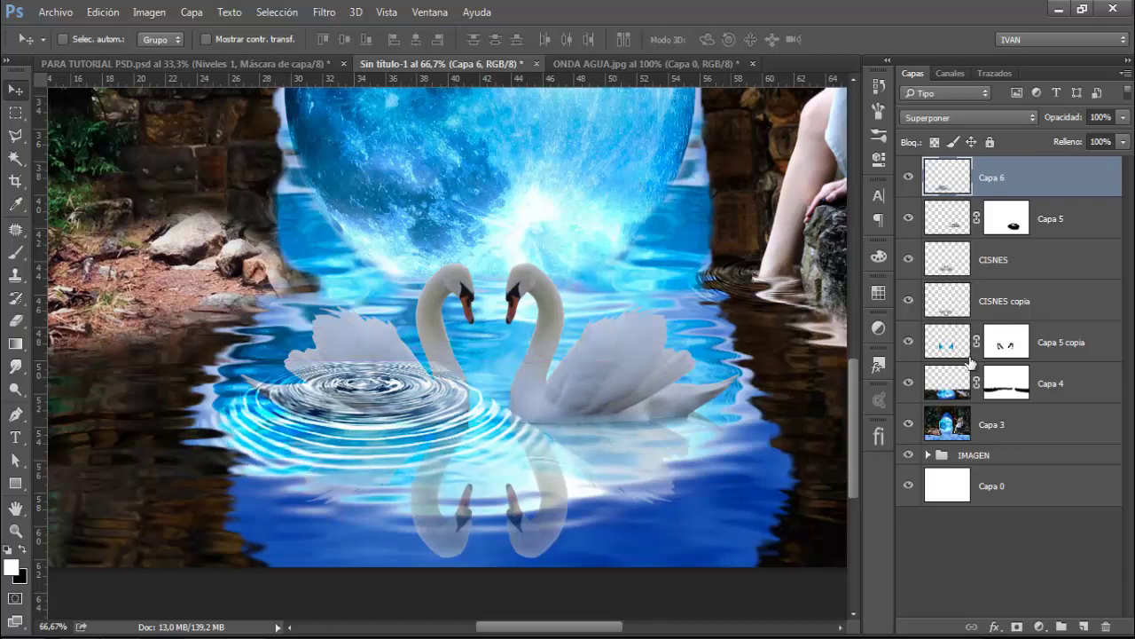
Step: Mask Capa 6, painting black with 58 and 52 px brushes, then white at 19 px to restore
click(1017, 626)
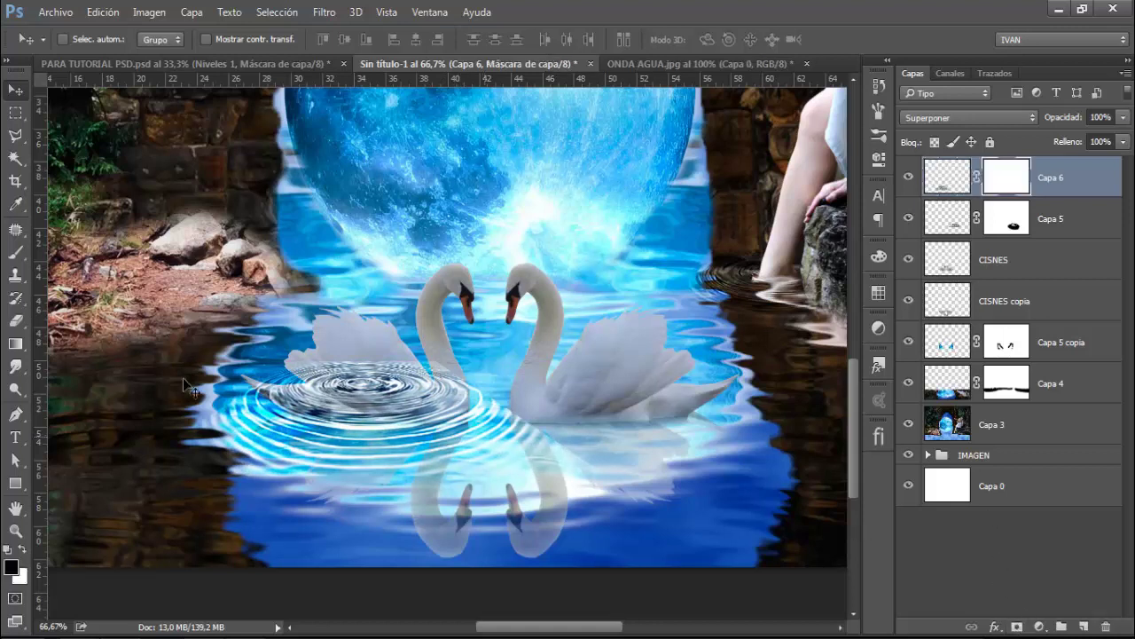
click(15, 252)
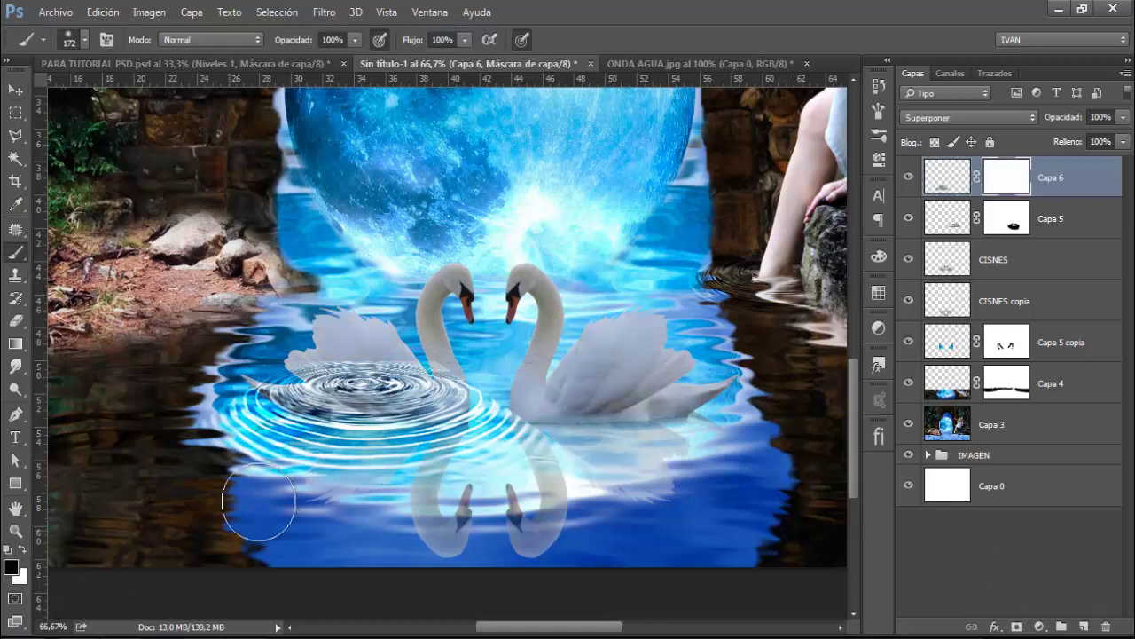
mouse_move(180, 432)
mouse_down()
mouse_move(530, 490)
mouse_move(271, 508)
mouse_move(272, 492)
mouse_move(376, 519)
mouse_up()
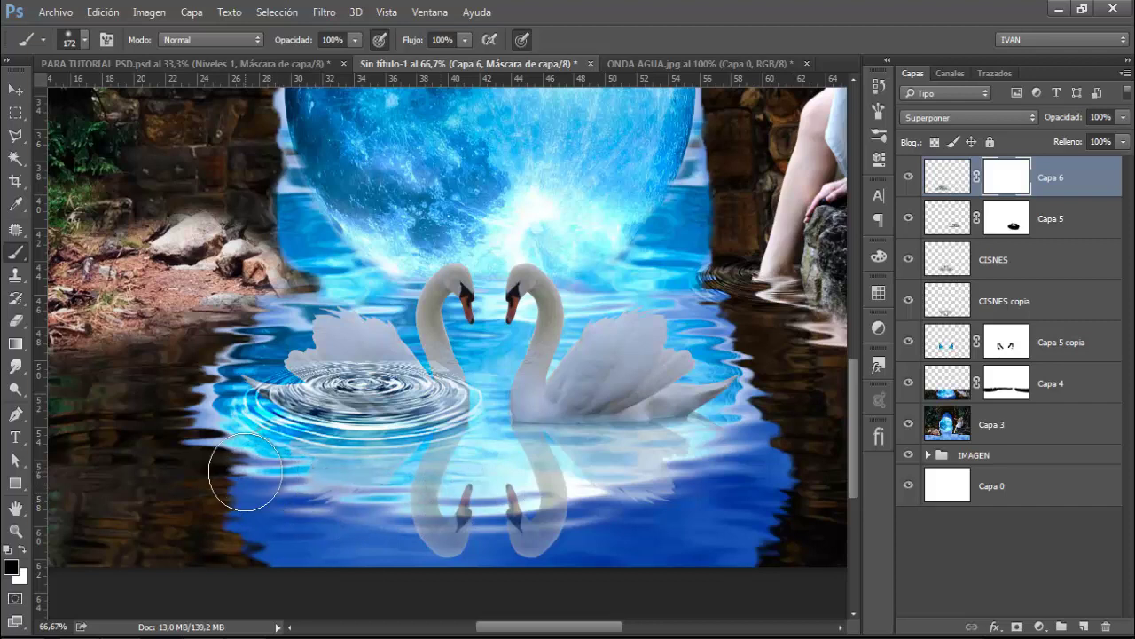
drag(421, 529, 379, 530)
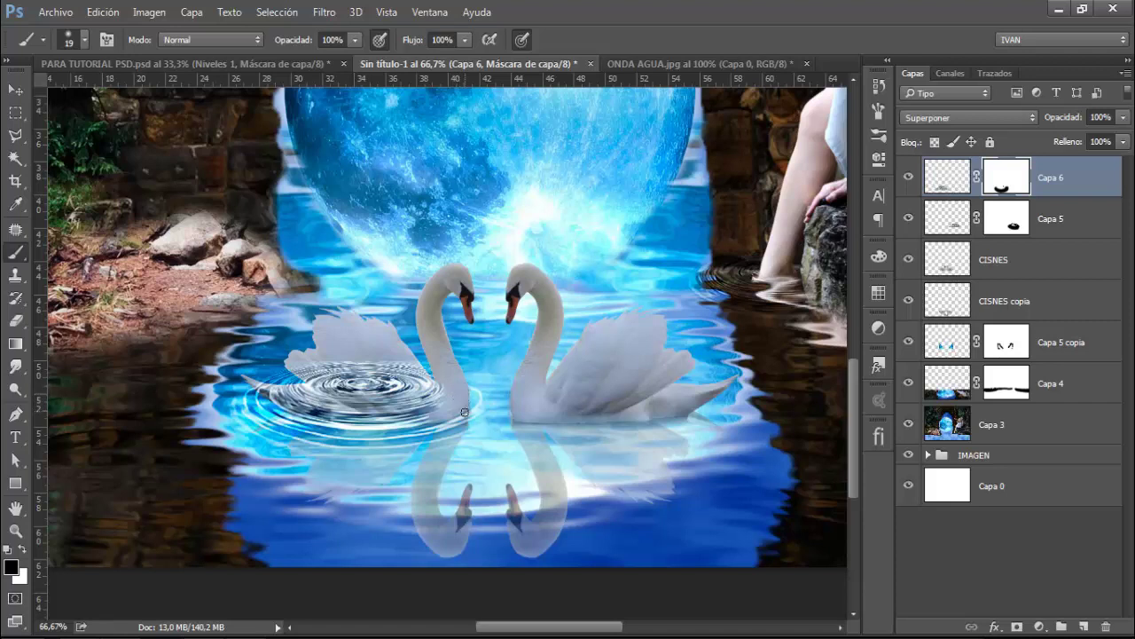
mouse_move(379, 373)
mouse_down()
mouse_move(408, 372)
mouse_move(426, 394)
mouse_move(302, 366)
mouse_move(380, 362)
mouse_move(387, 383)
mouse_move(344, 358)
mouse_move(412, 378)
mouse_move(322, 375)
mouse_move(355, 399)
mouse_move(265, 385)
mouse_up()
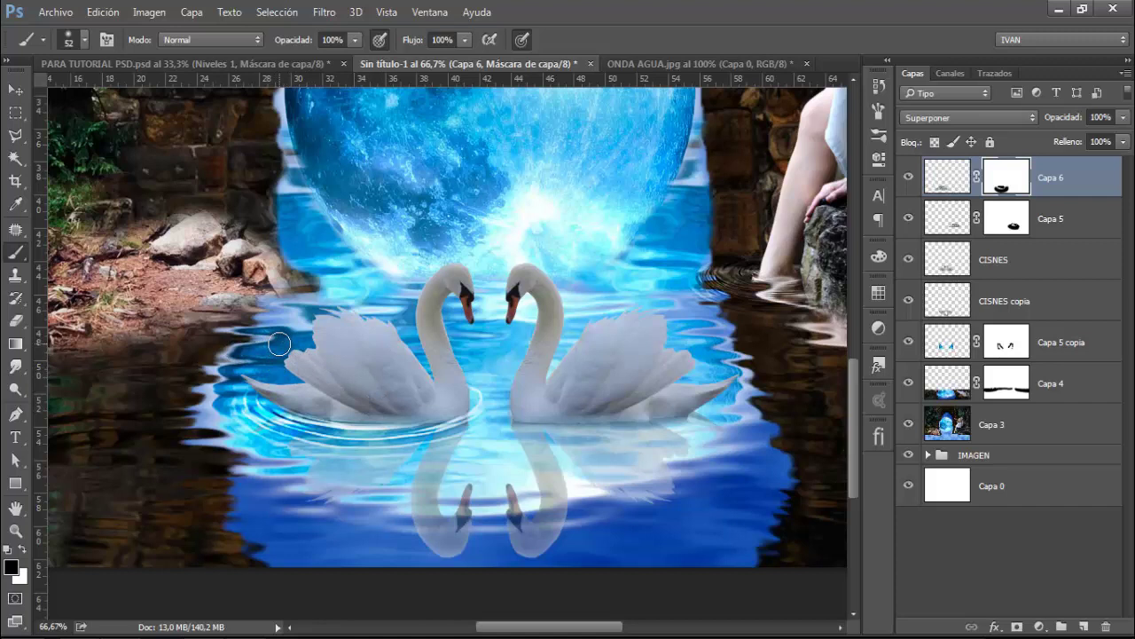
key(x)
alt+right_click(289, 348)
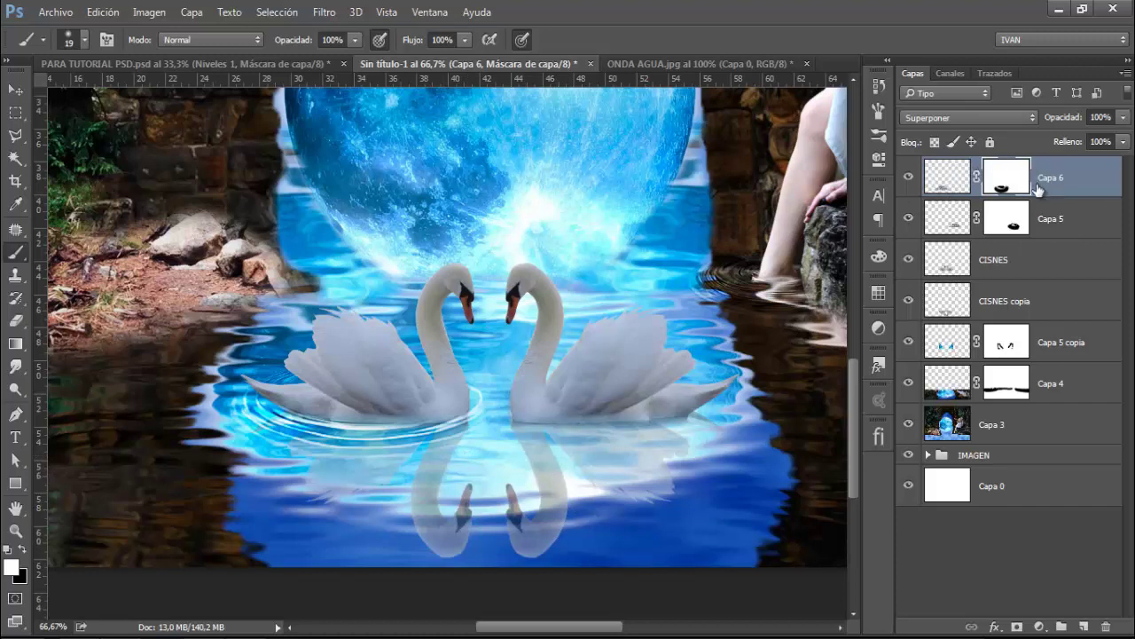
Step: Duplicate Capa 6 and delete the copy's layer mask
key(ctrl+j)
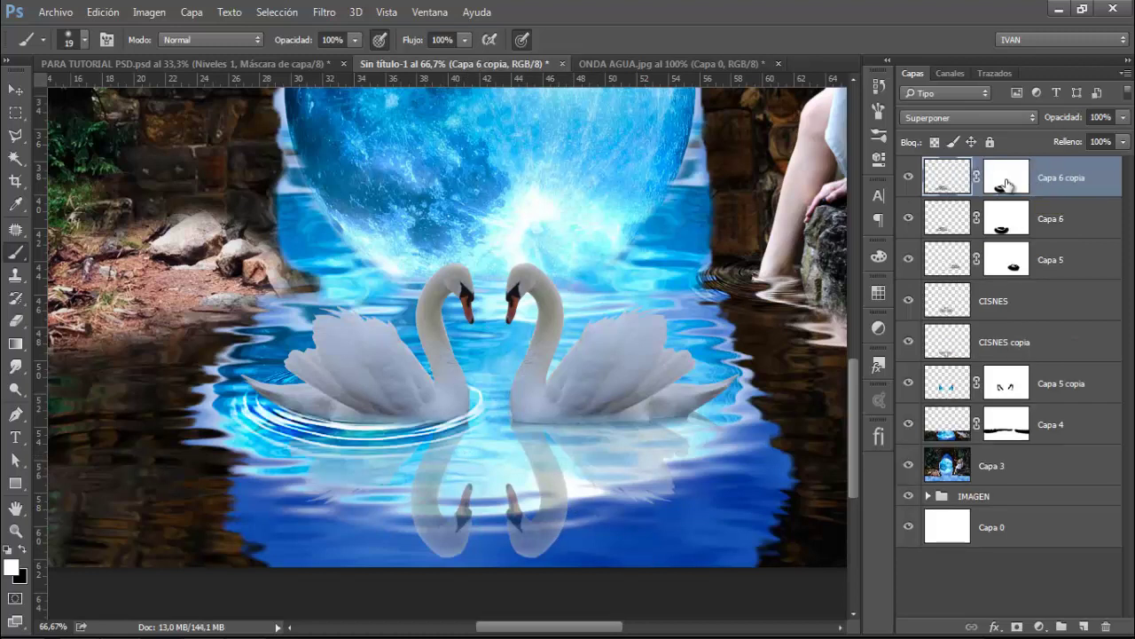
right_click(1005, 184)
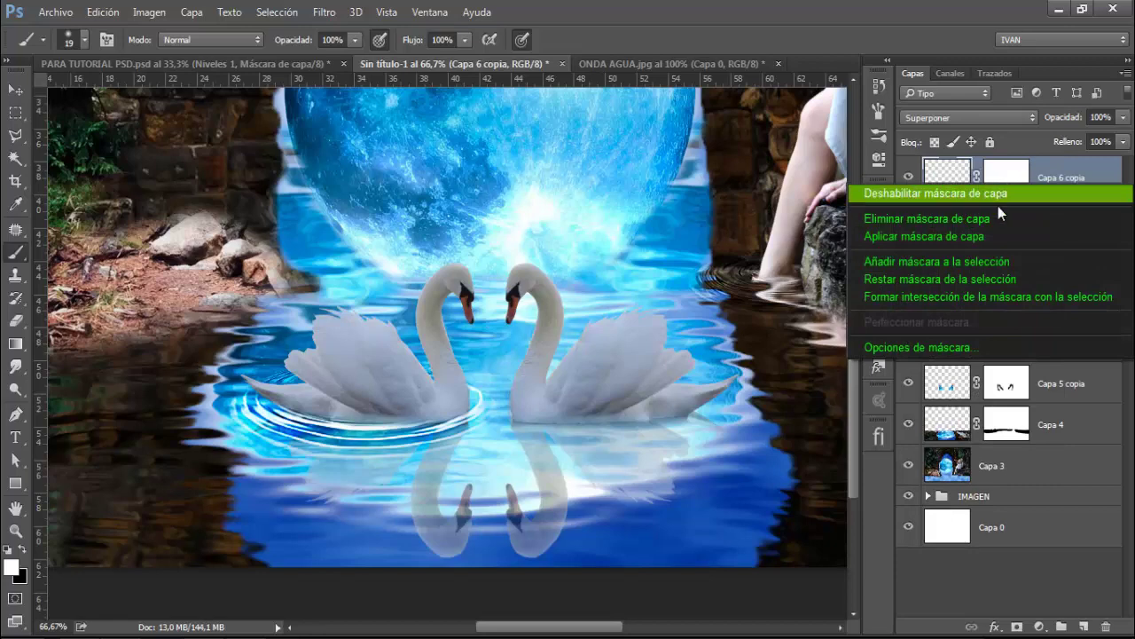
click(999, 218)
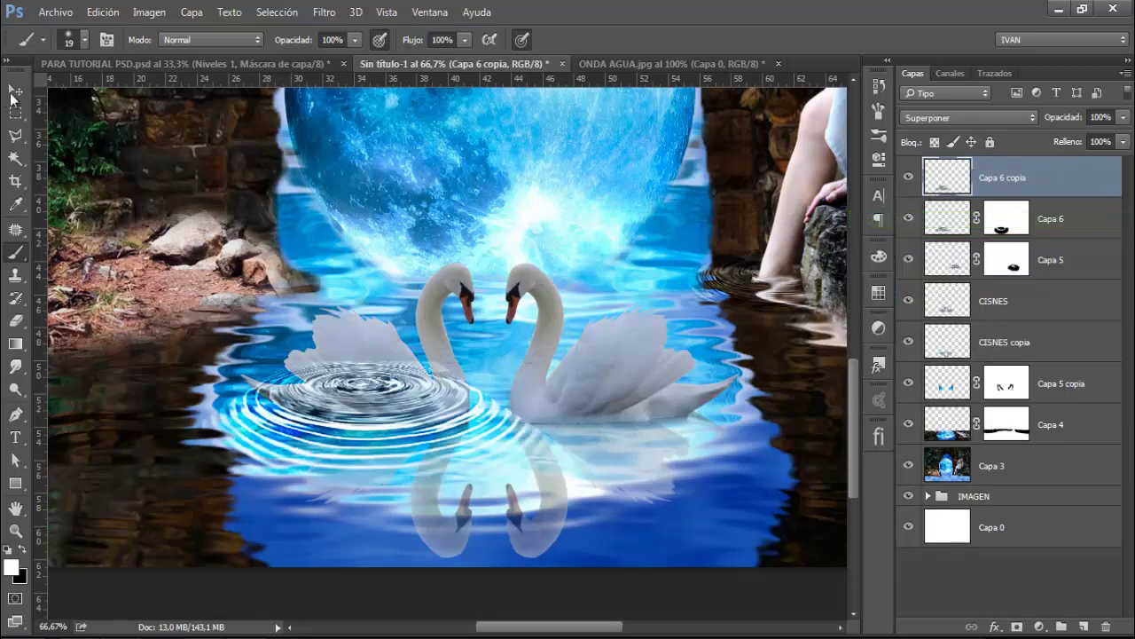
Step: Move the Capa 6 copia ripple under the right swan and add a blank mask
click(13, 92)
mouse_move(404, 433)
mouse_down()
mouse_move(631, 438)
mouse_move(592, 416)
mouse_up()
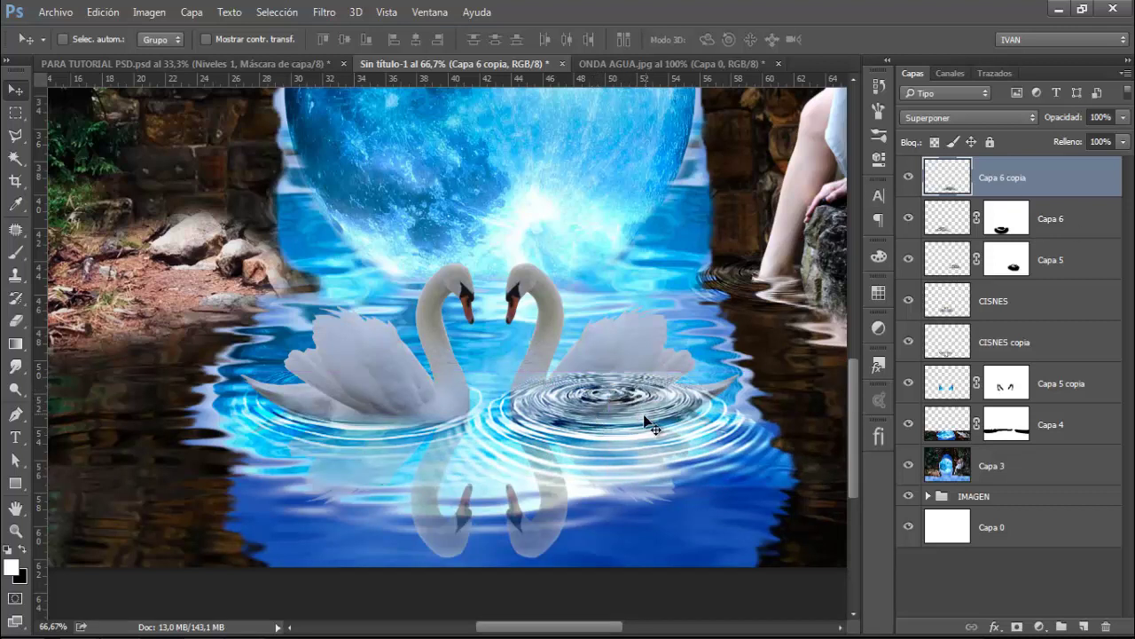
drag(653, 430, 643, 414)
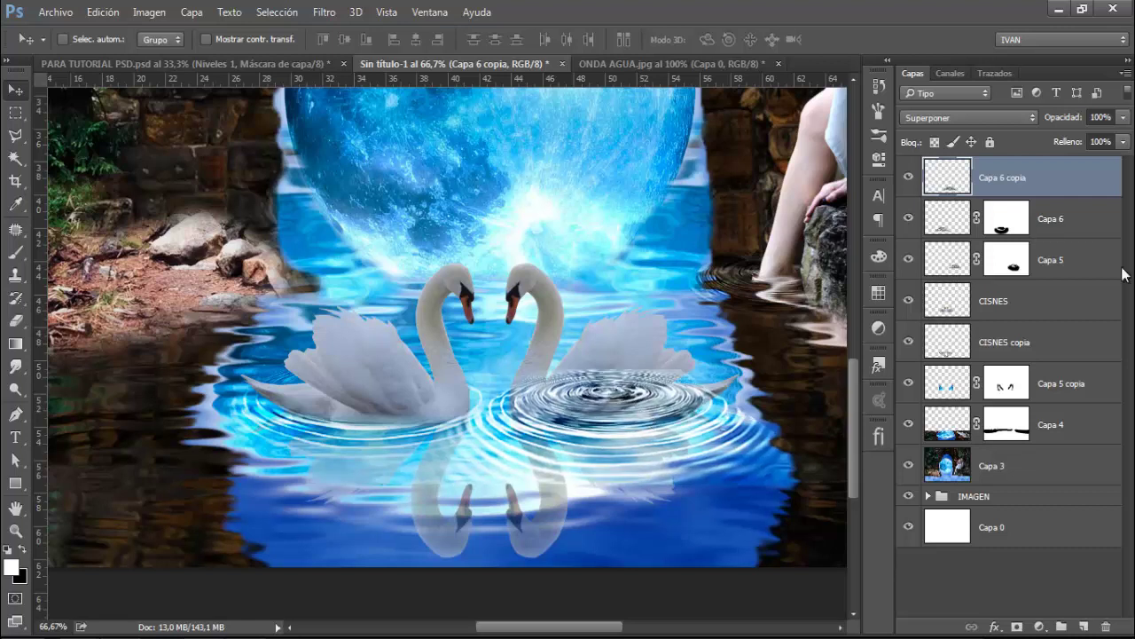
click(1017, 628)
Step: Paint black with an 82 px brush on the Capa 6 copia mask over the right swan
click(23, 549)
click(13, 256)
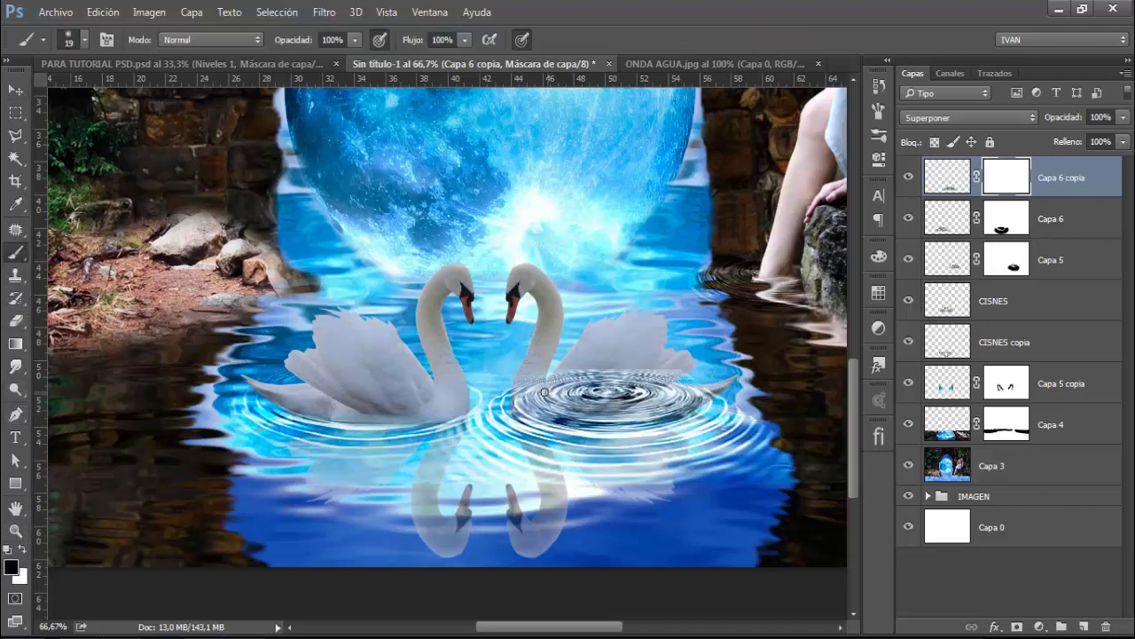
drag(519, 377, 568, 377)
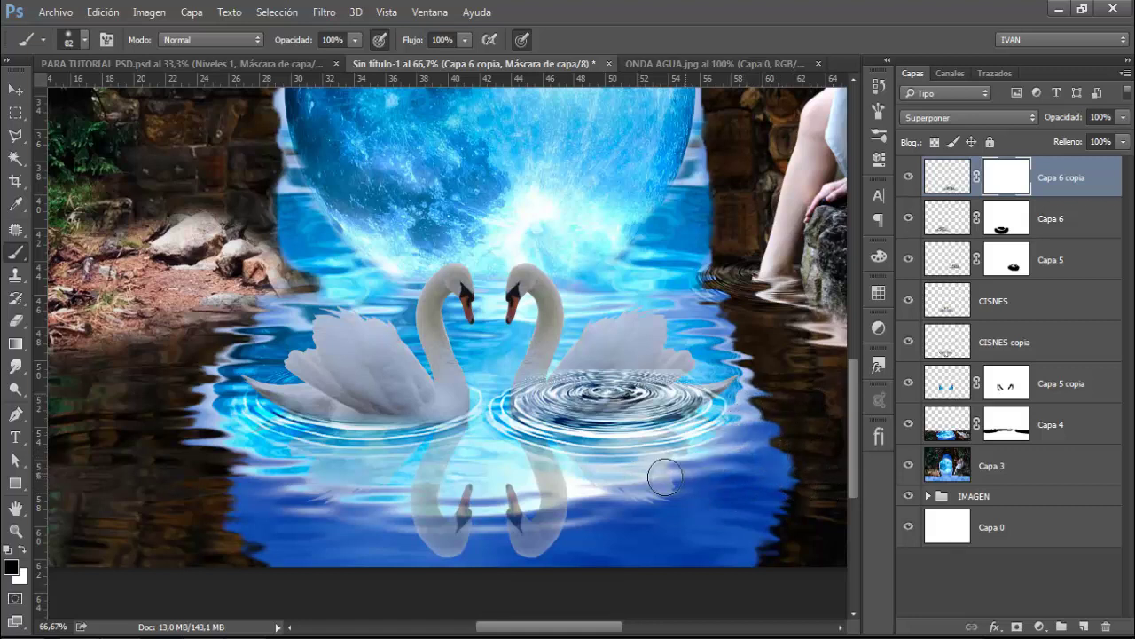
drag(665, 477, 583, 476)
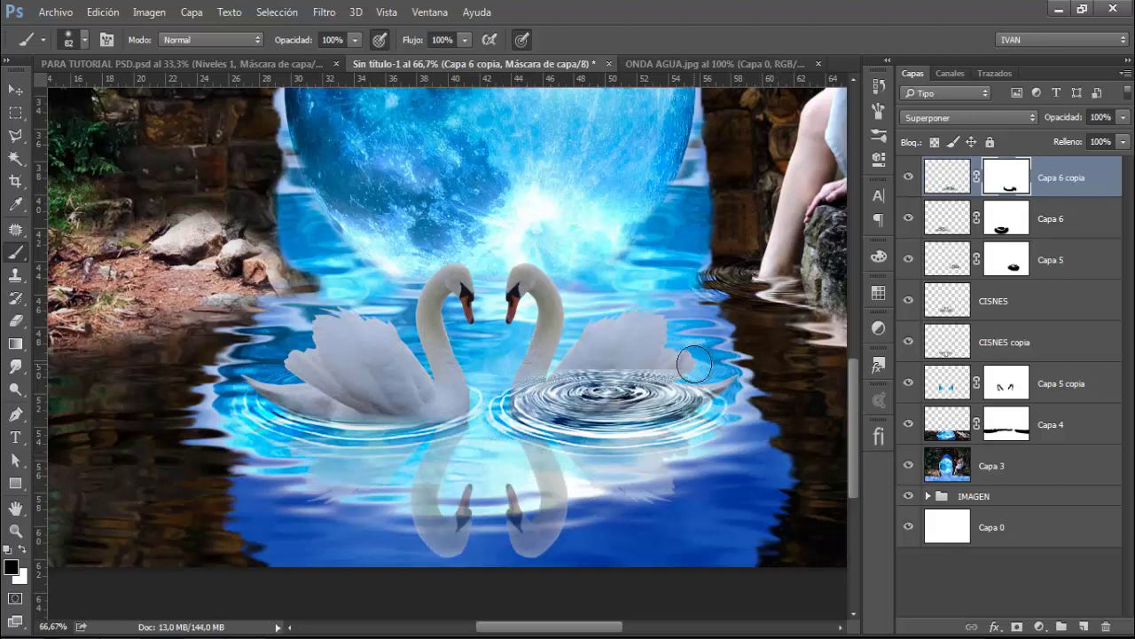
mouse_move(680, 353)
mouse_down()
mouse_move(569, 390)
mouse_move(654, 367)
mouse_move(601, 398)
mouse_move(577, 385)
mouse_move(524, 393)
mouse_move(612, 403)
mouse_move(527, 396)
mouse_move(595, 407)
mouse_move(701, 390)
mouse_move(650, 403)
mouse_up()
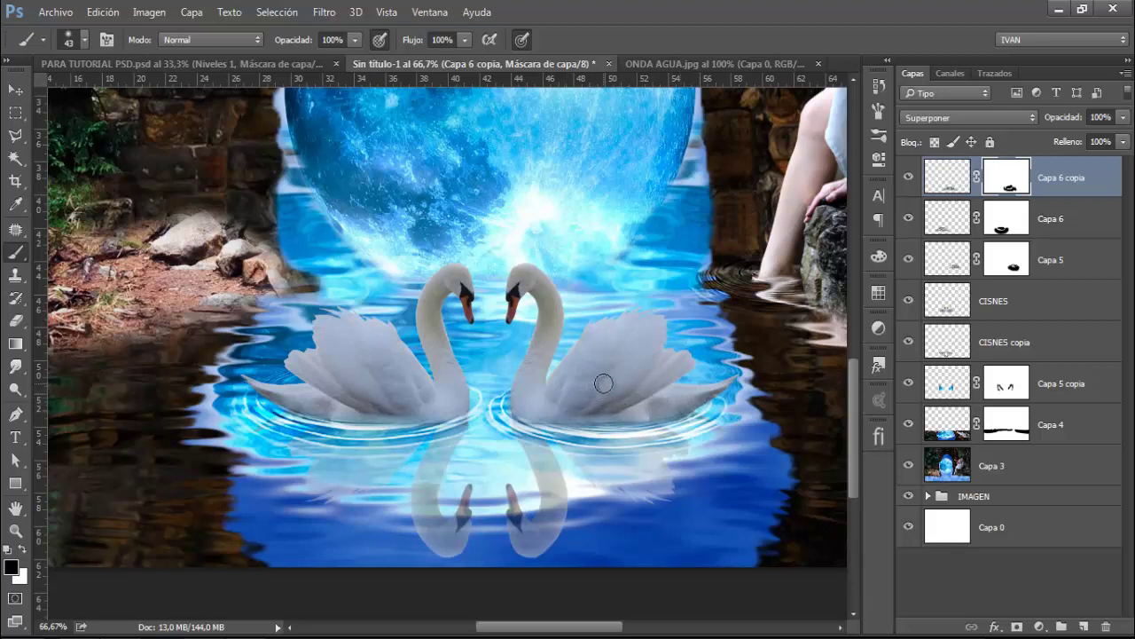
key(ctrl+0)
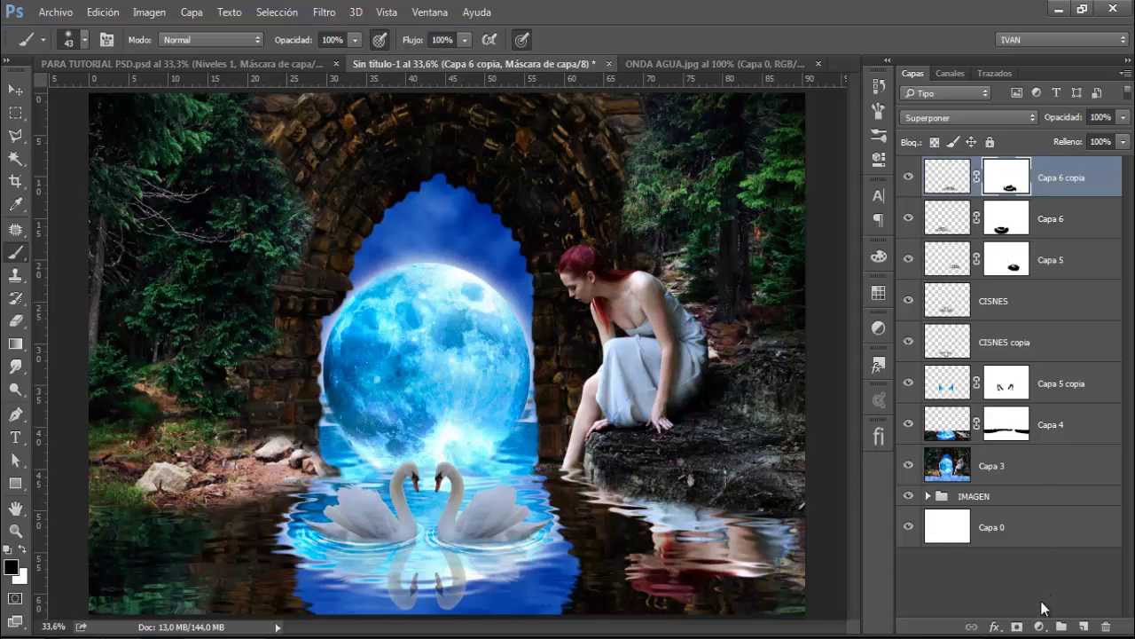
Step: Add a Filtro de fotografía adjustment layer with density 32, toggling it to compare
click(1035, 627)
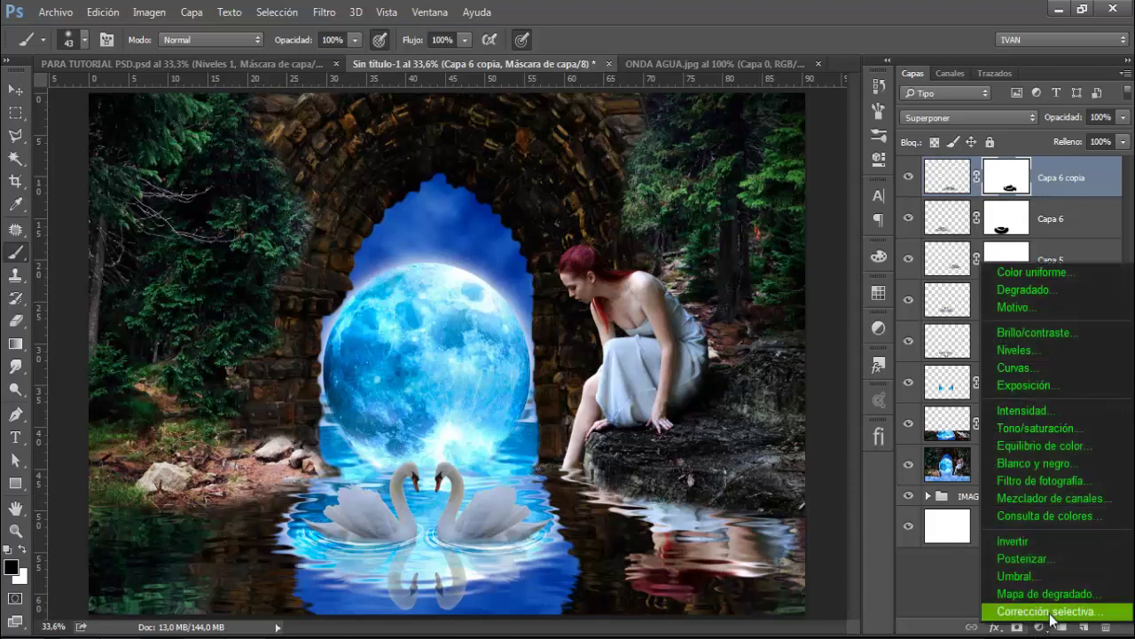
click(1058, 480)
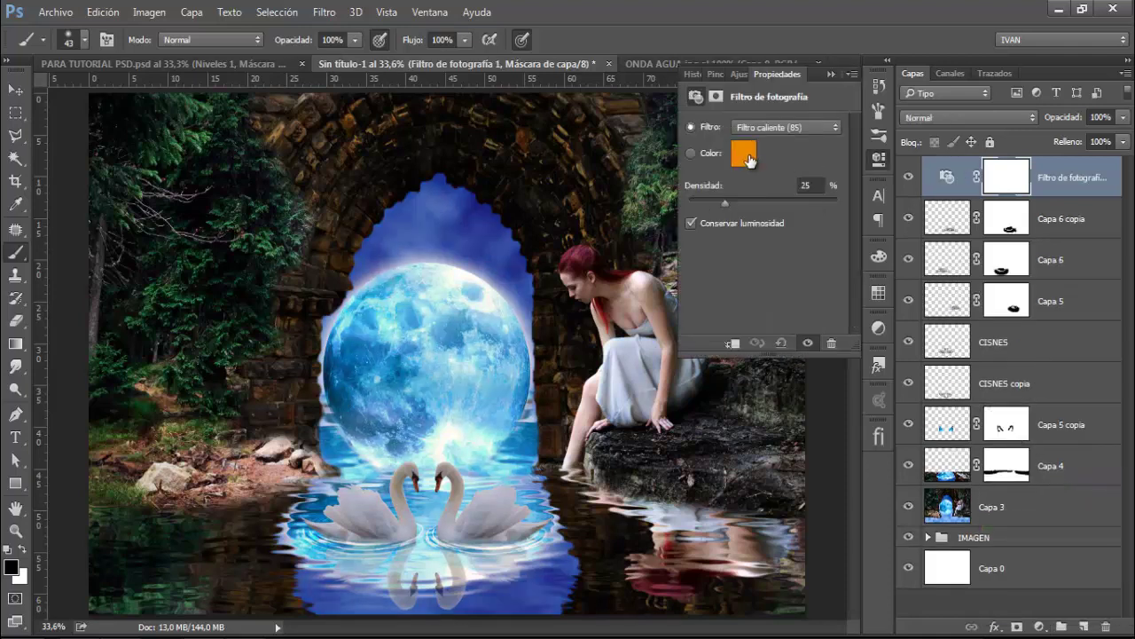
click(786, 187)
text(32)
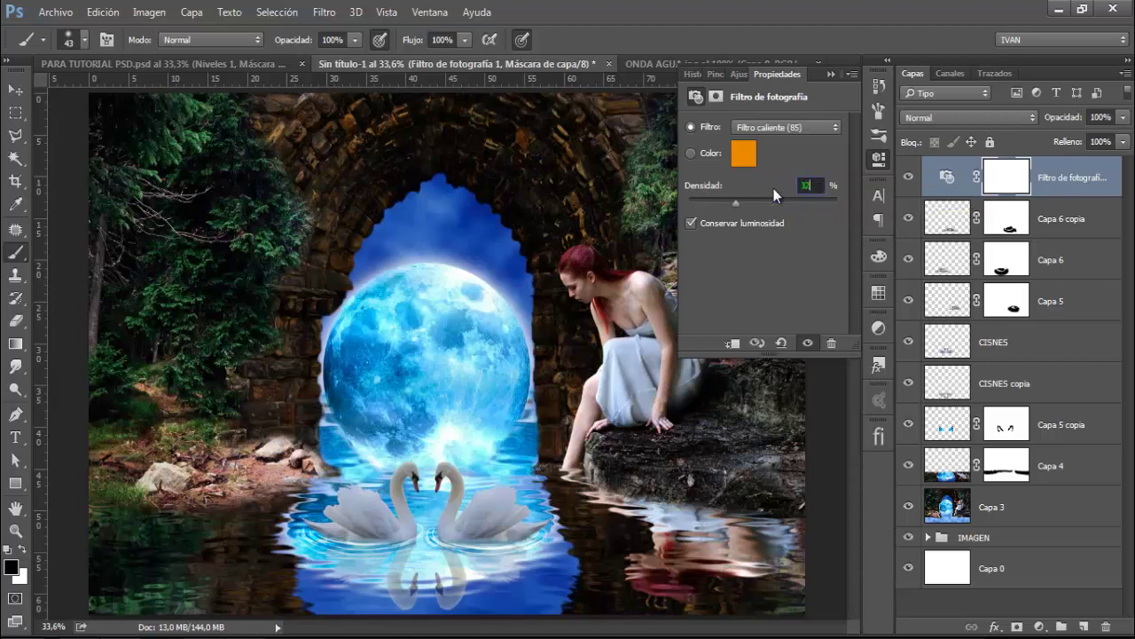
click(829, 74)
click(909, 181)
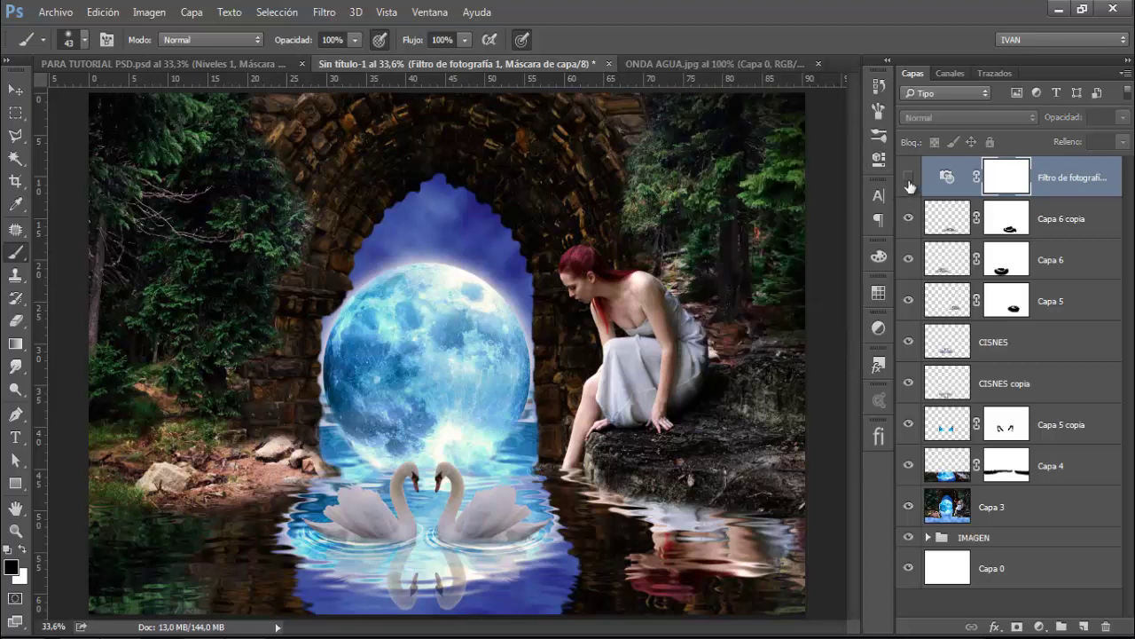
click(909, 181)
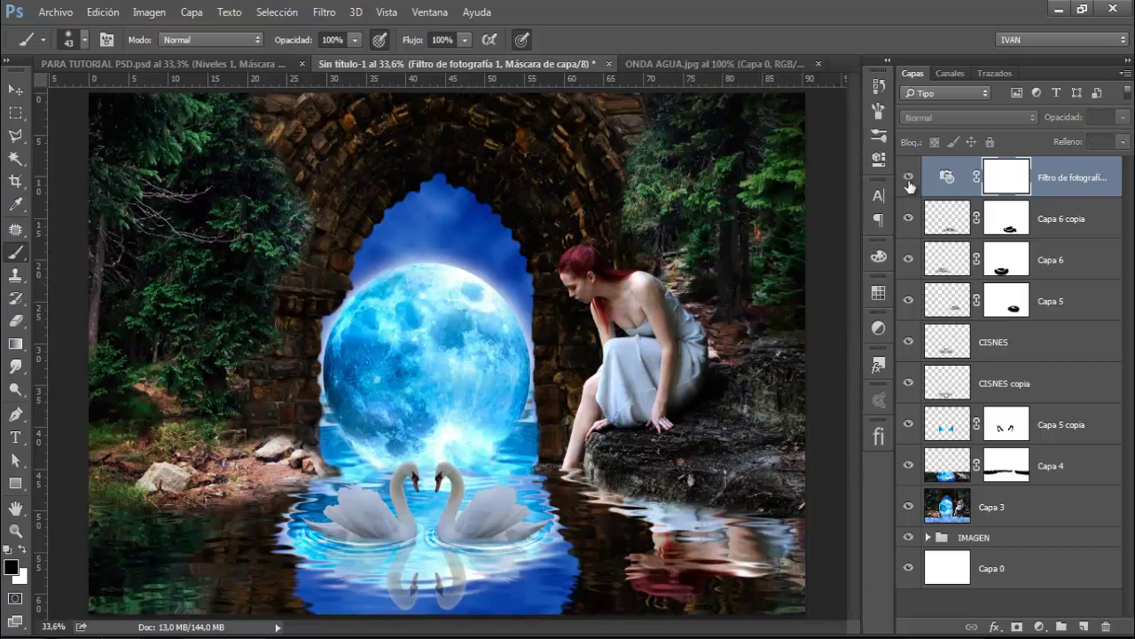
click(909, 181)
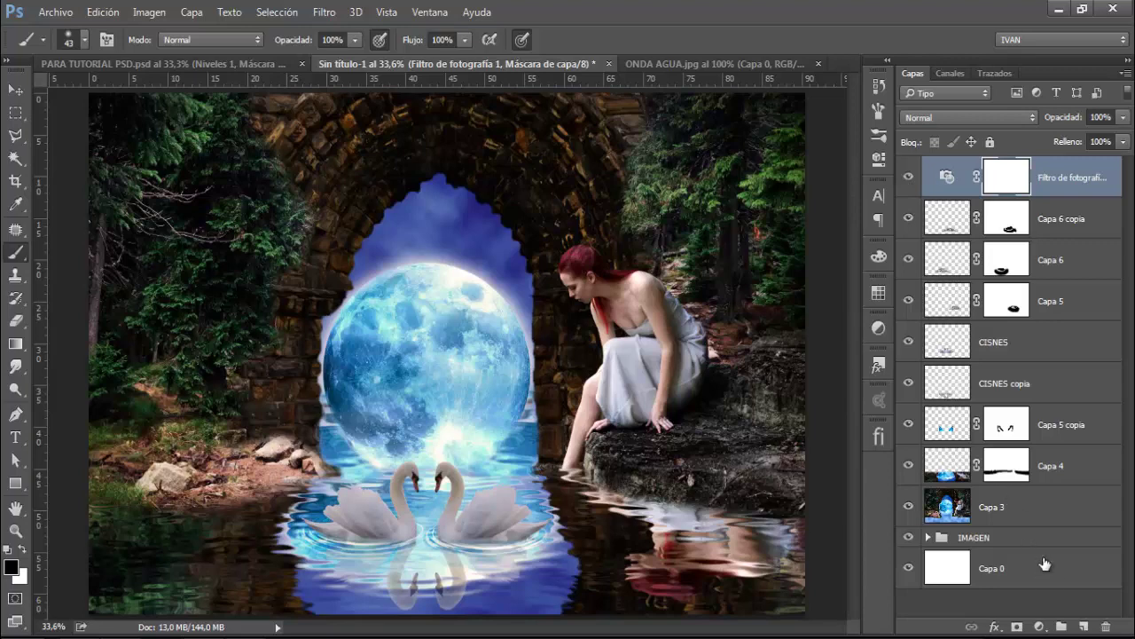
Step: Add a Curvas layer with a lowered shadow point and raised upper point, forming an S-curve
click(1040, 628)
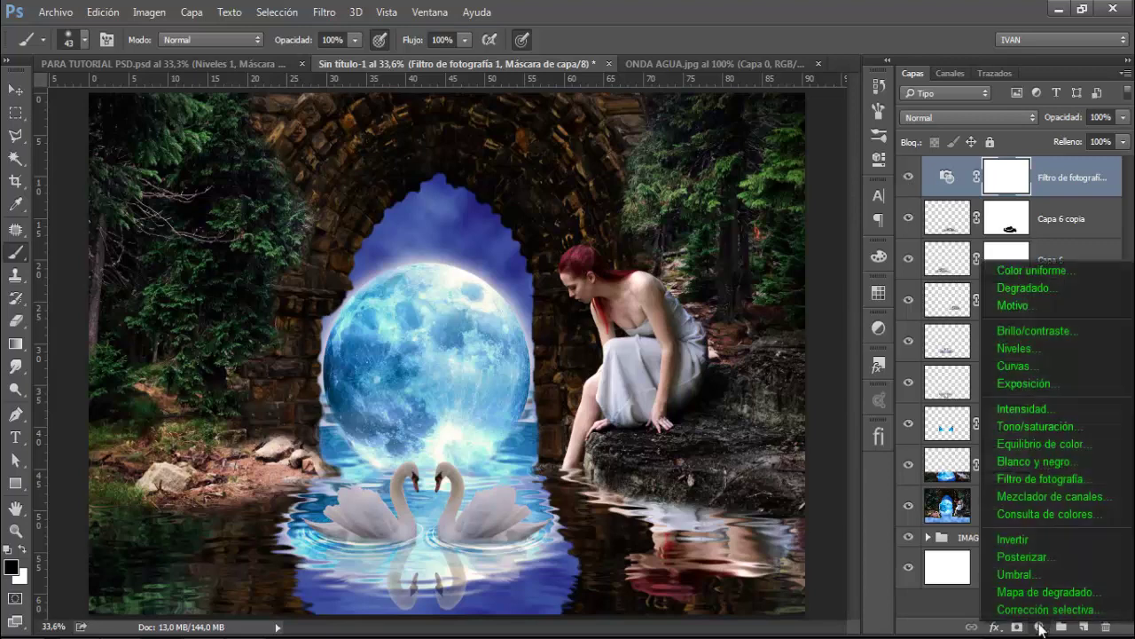
click(1023, 373)
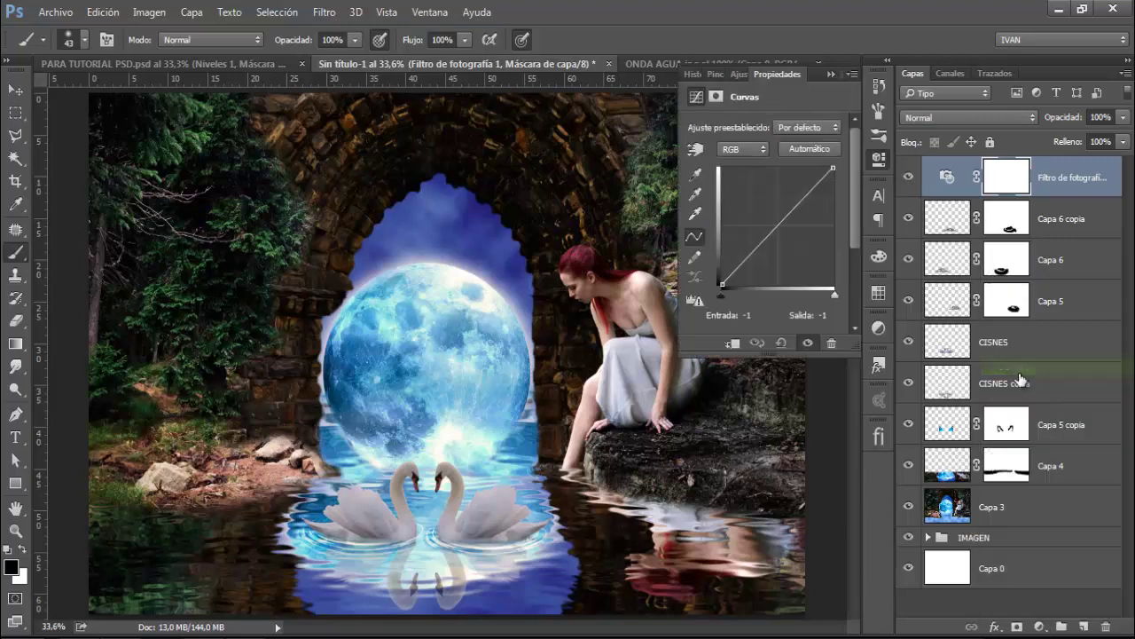
click(753, 252)
drag(753, 252, 753, 257)
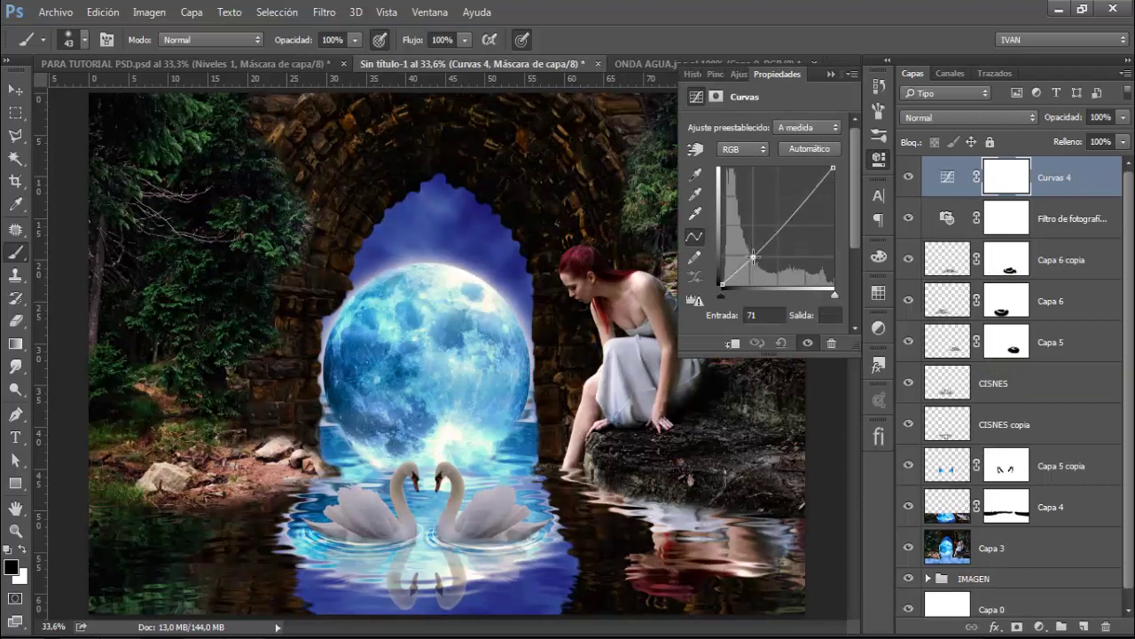
drag(797, 213, 790, 206)
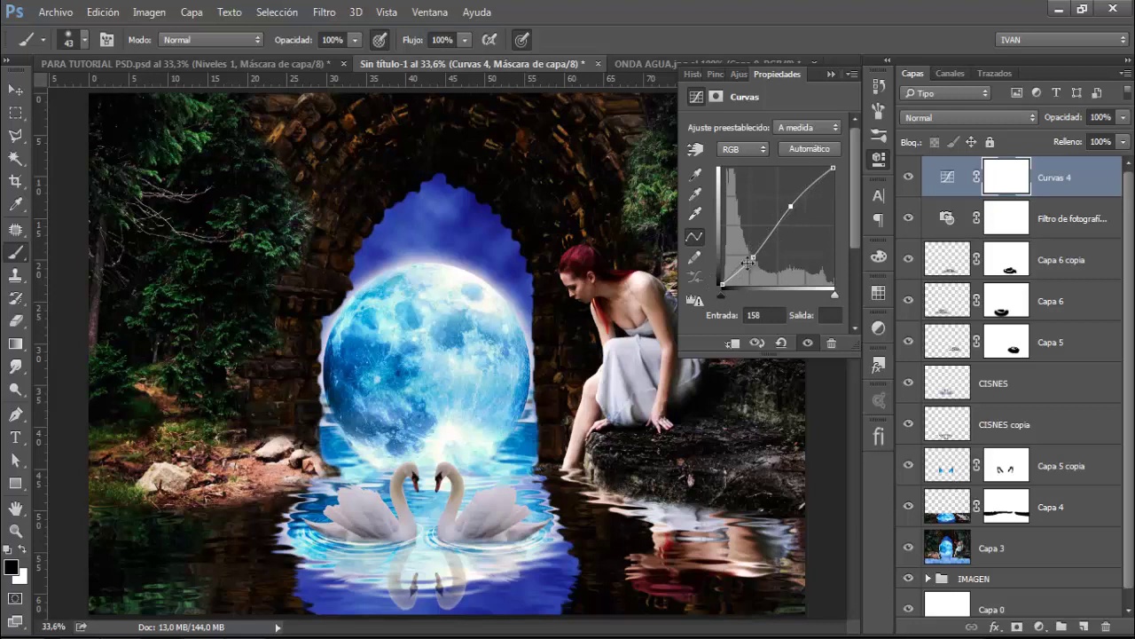
click(829, 75)
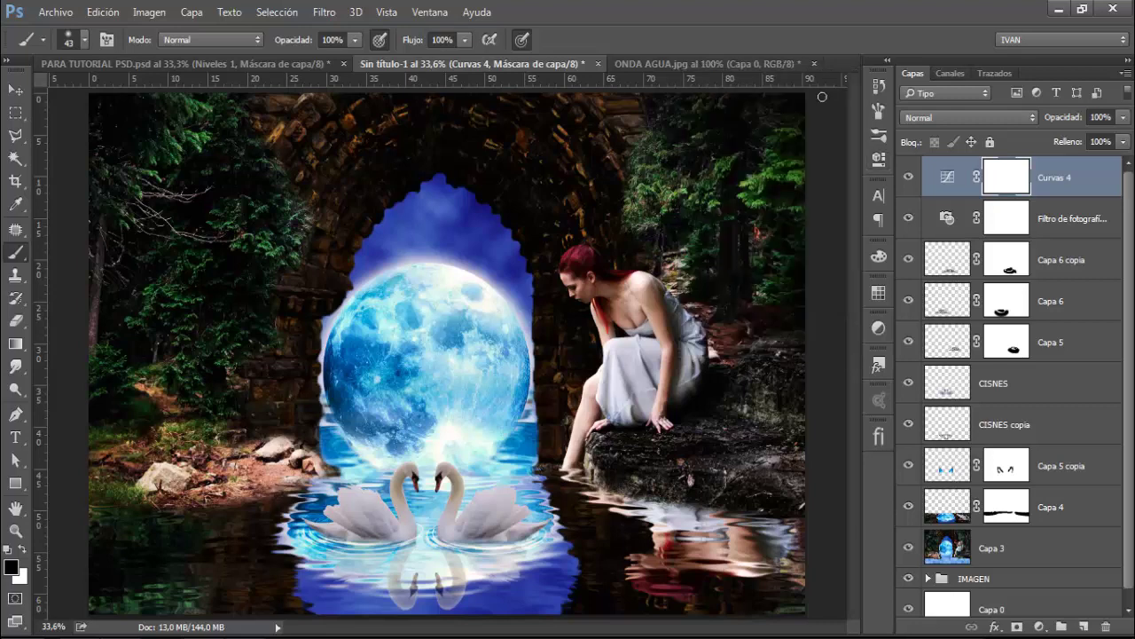
click(1039, 626)
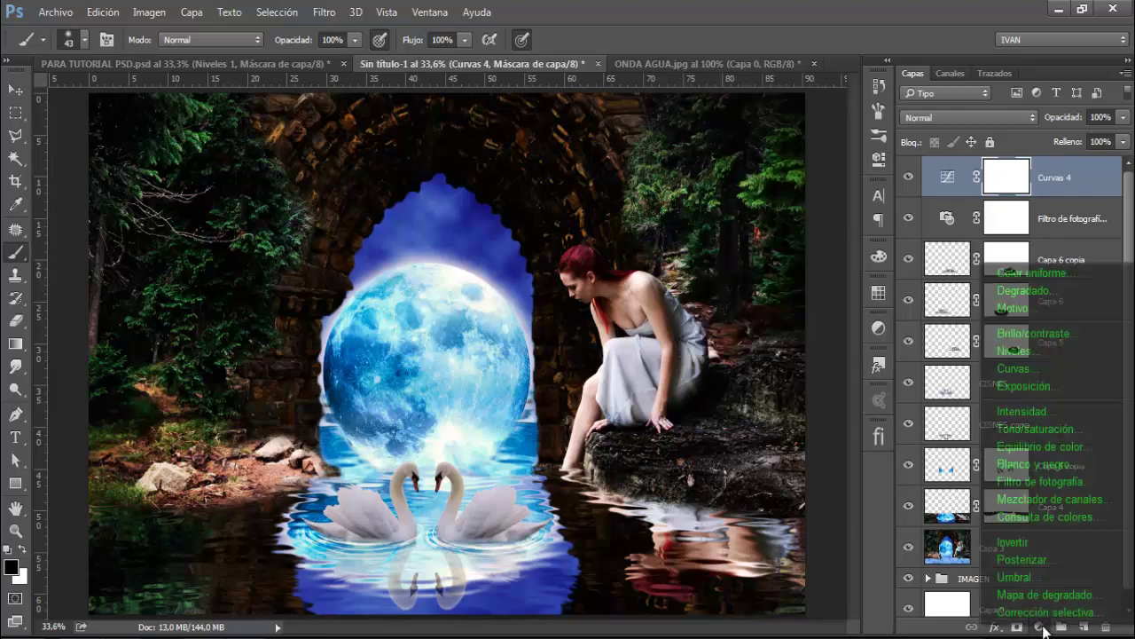
Step: Add a Niveles adjustment layer with the black input level set to 3
click(1022, 350)
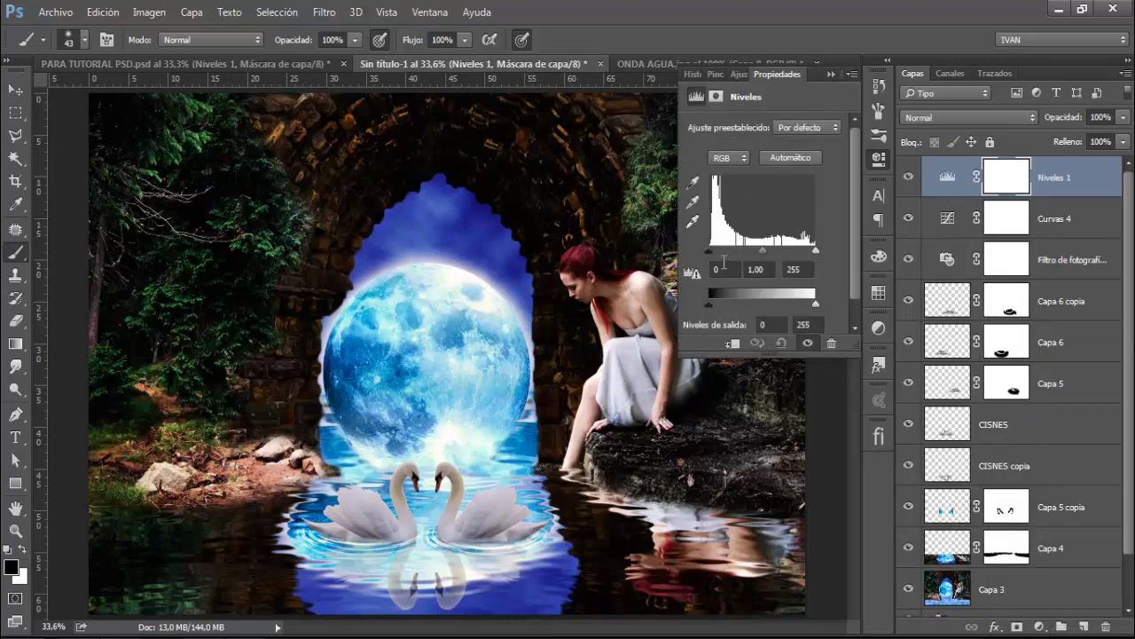
click(726, 271)
text(3)
click(829, 72)
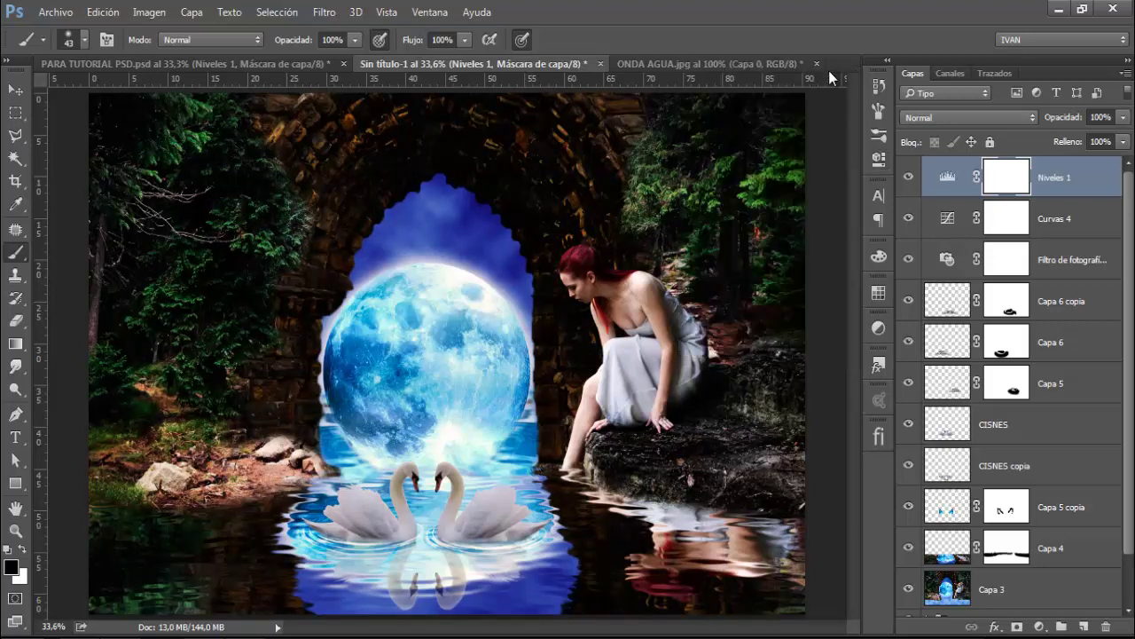
Step: Toggle the levels, curves and photo filter layers off and back on to compare
click(906, 178)
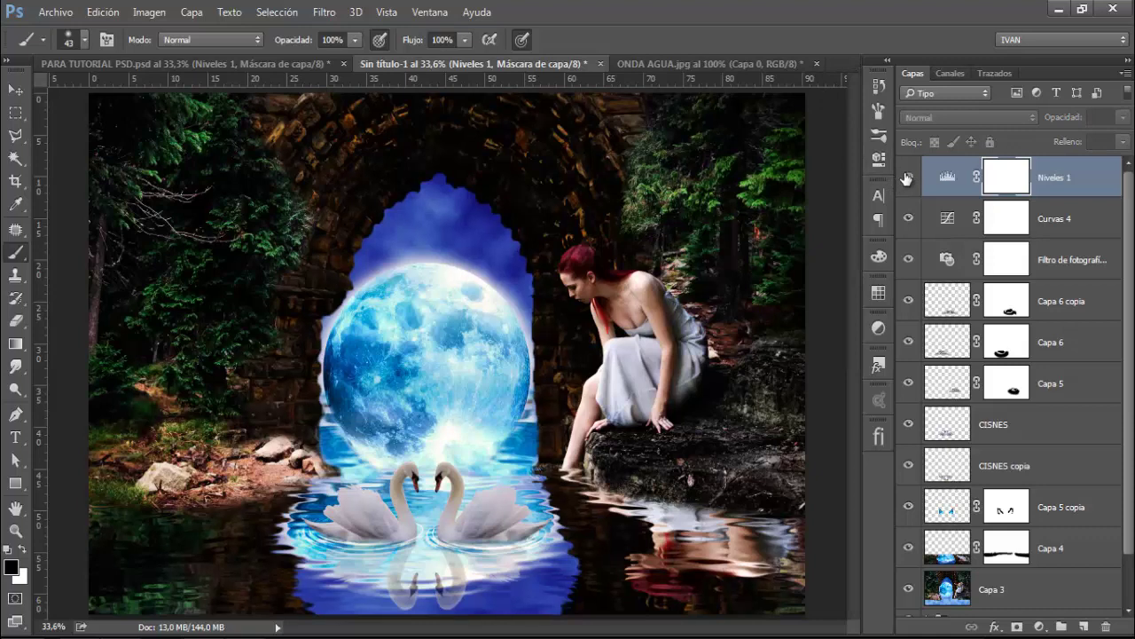
click(907, 177)
click(907, 178)
click(907, 218)
click(908, 259)
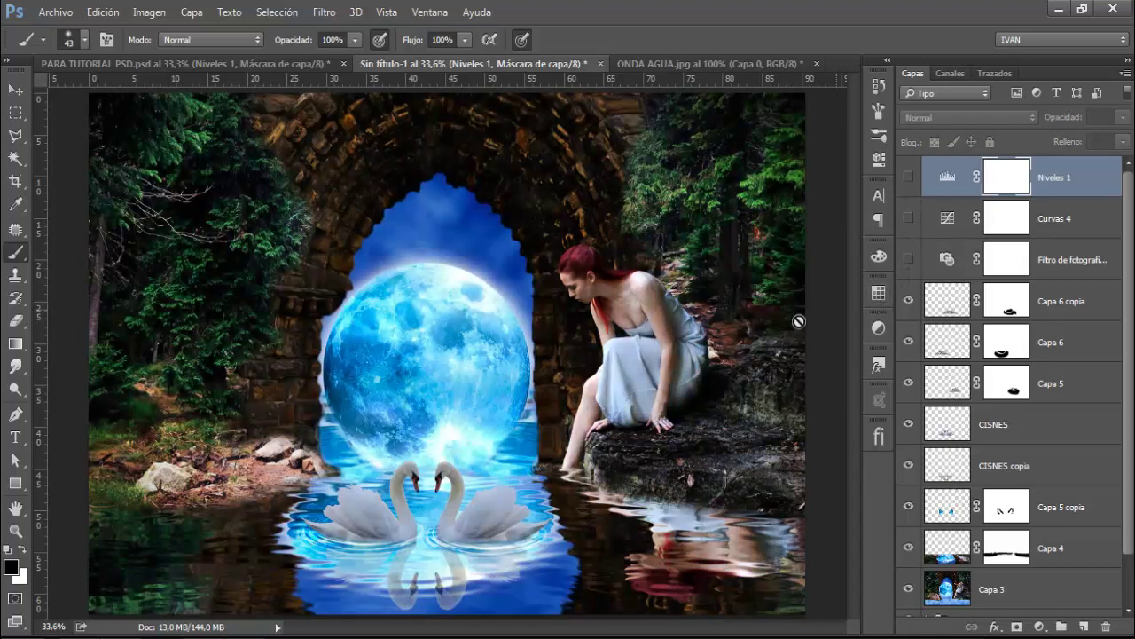
click(908, 261)
click(909, 219)
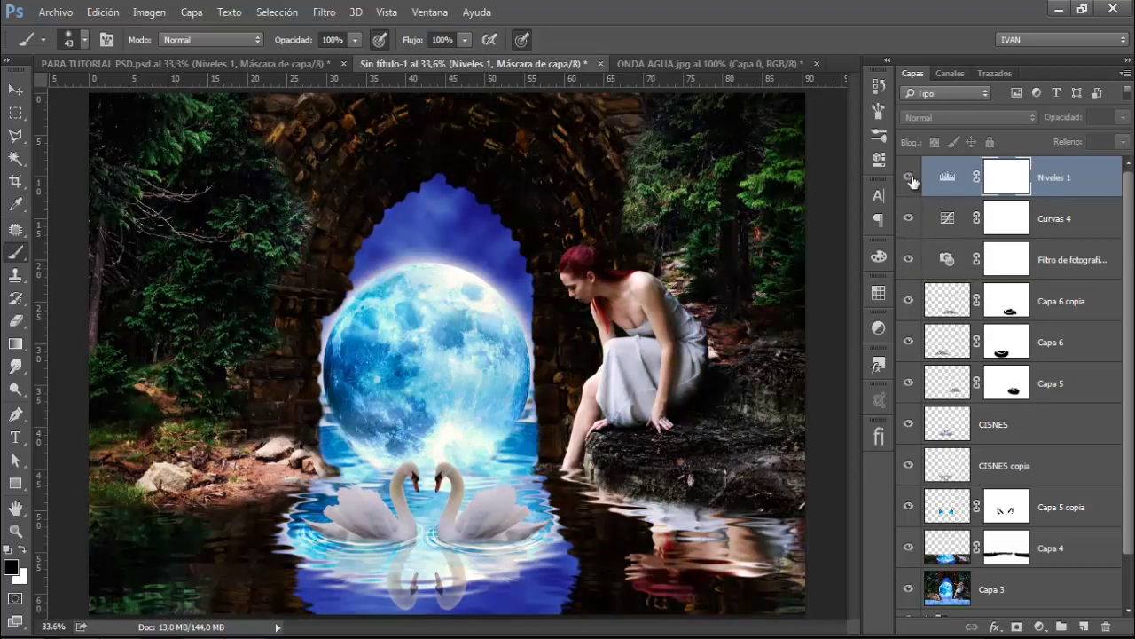
click(908, 177)
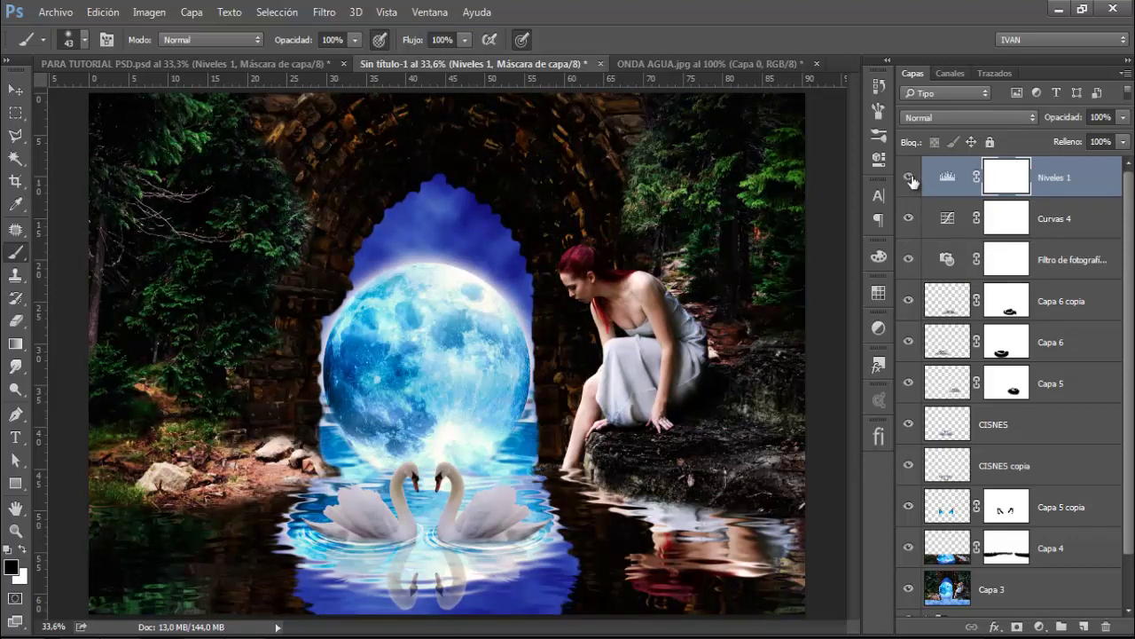